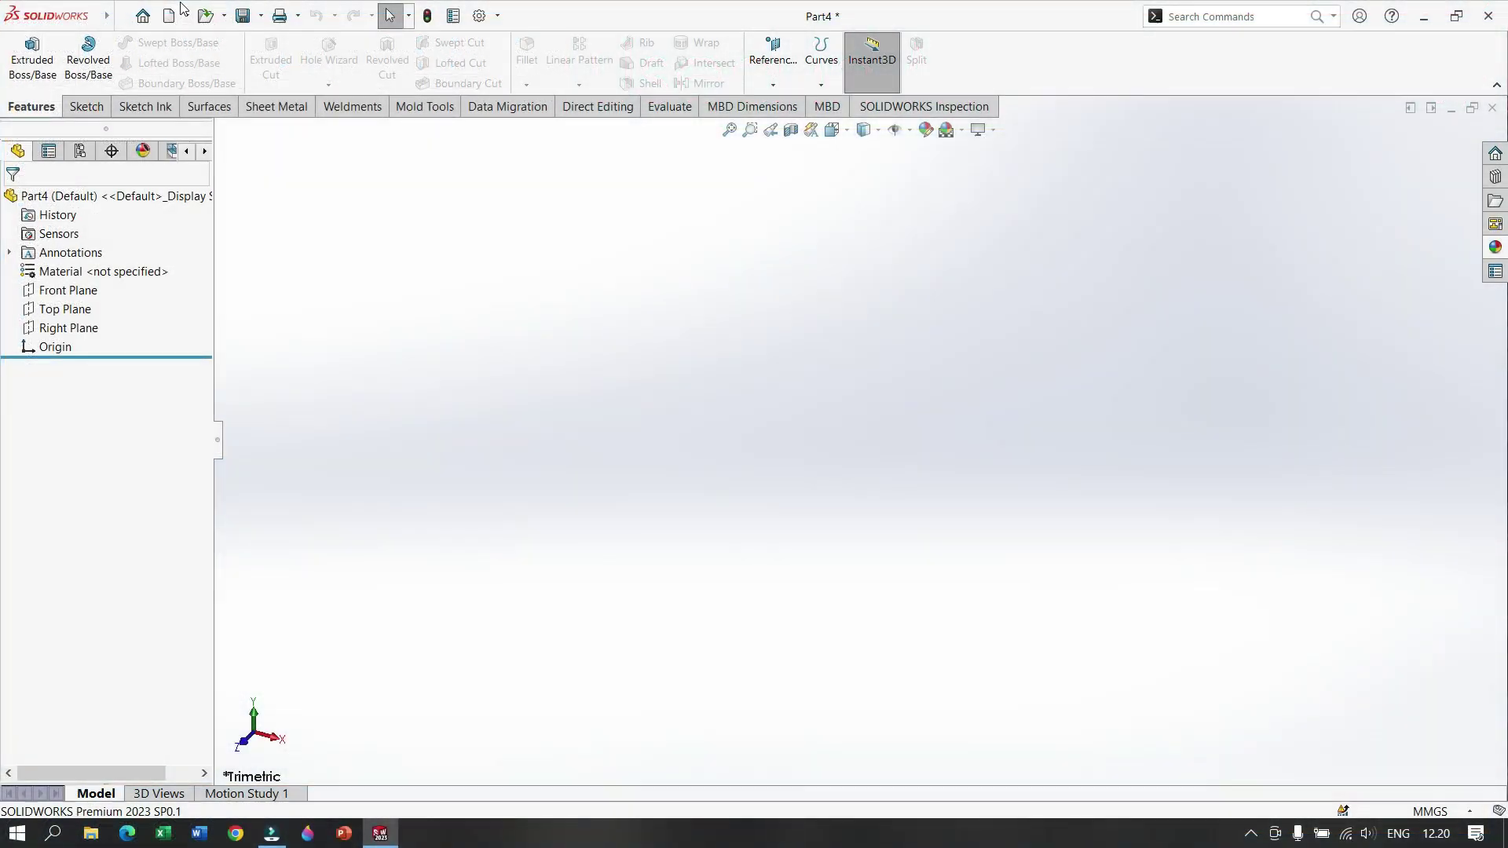
Step: Start a new SOLIDWORKS document from the toolbar's New button
left_click(169, 16)
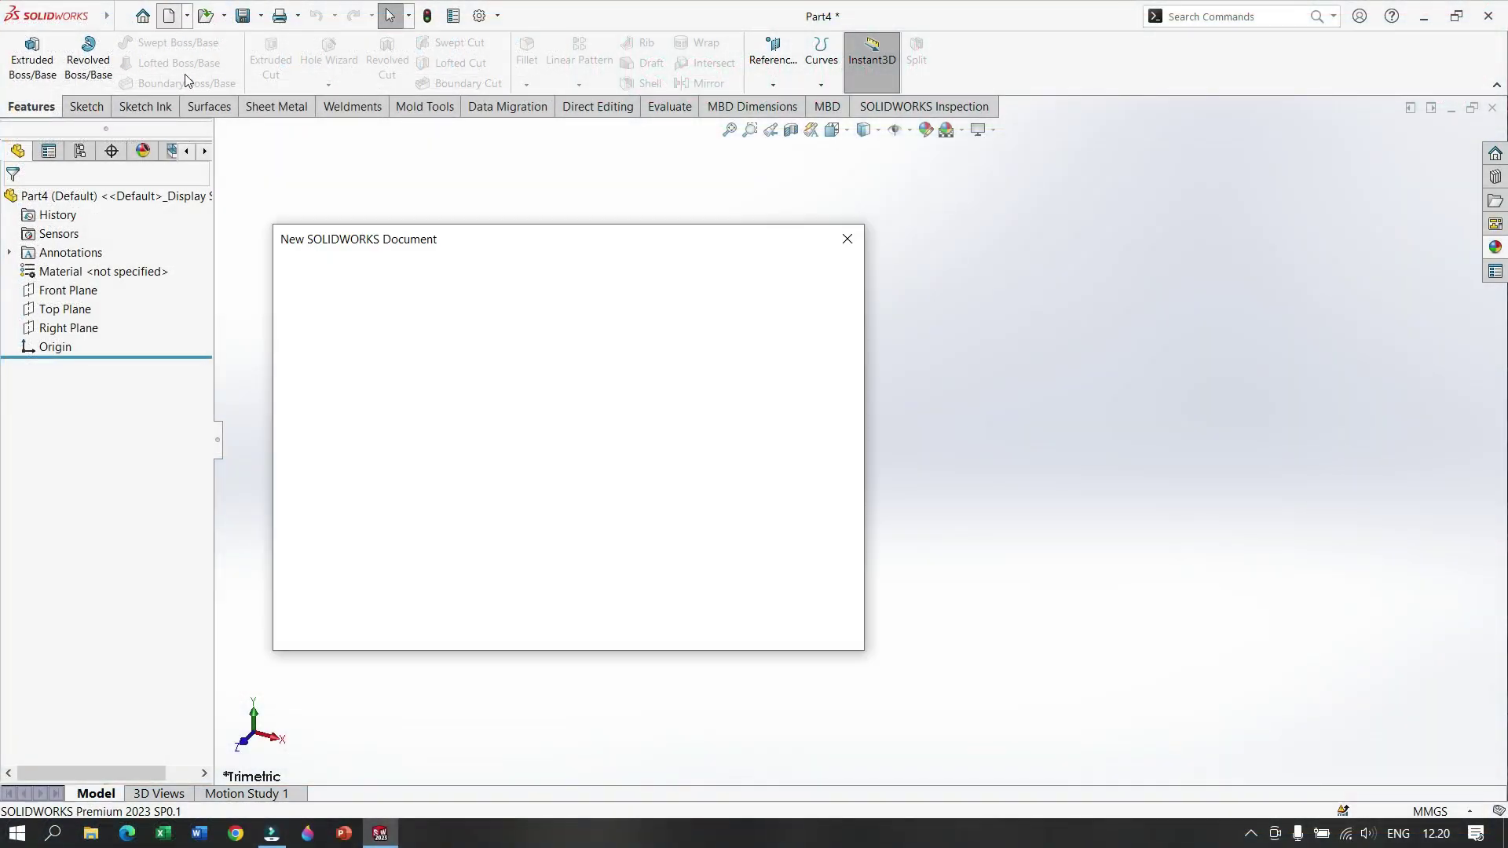
Step: Create a blank part and start a sketch on its Top Plane
left_click(637, 616)
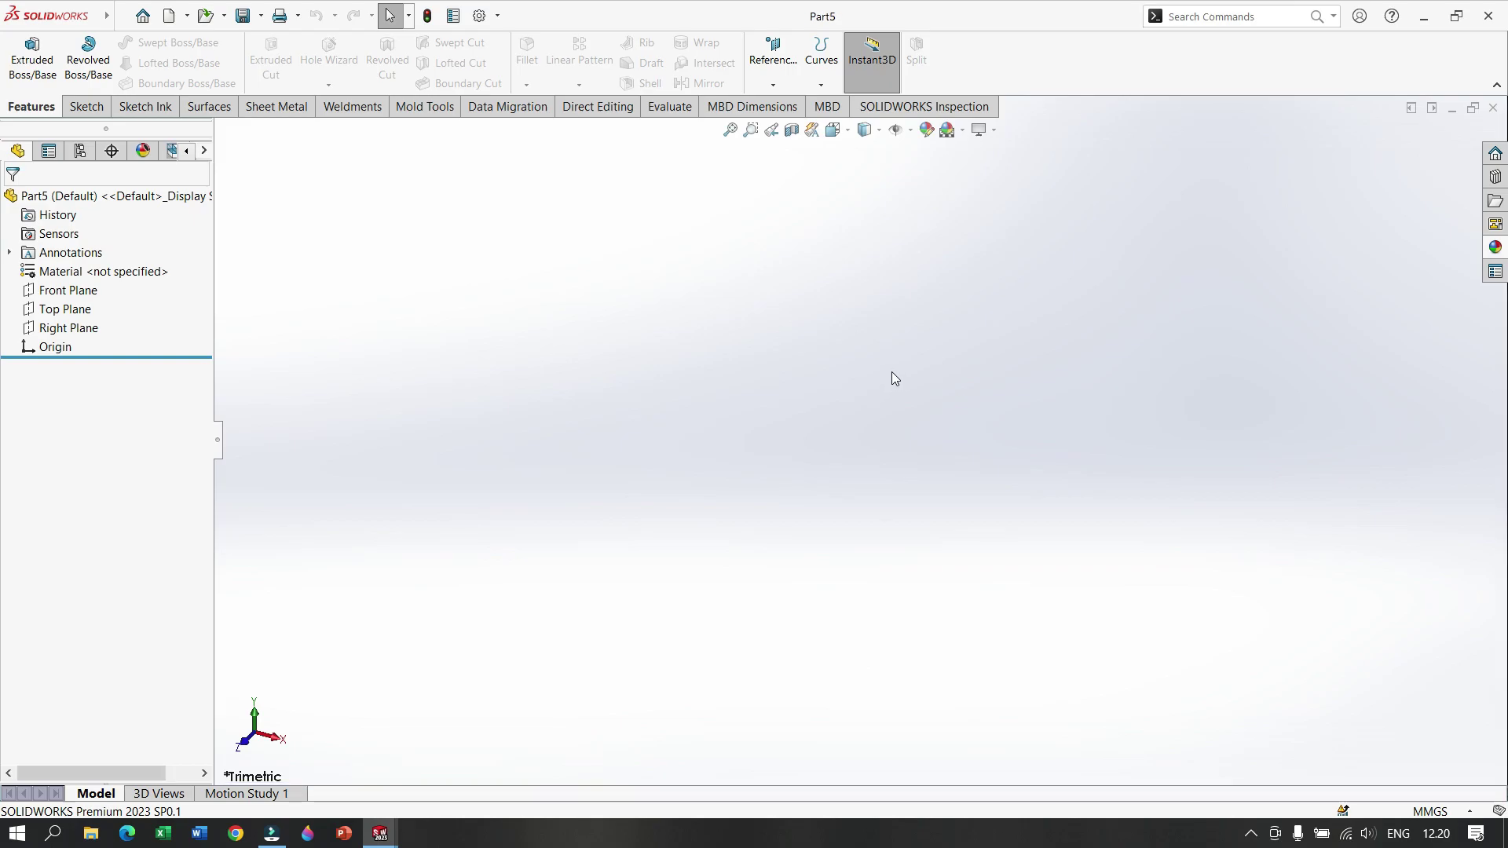
left_click(65, 309)
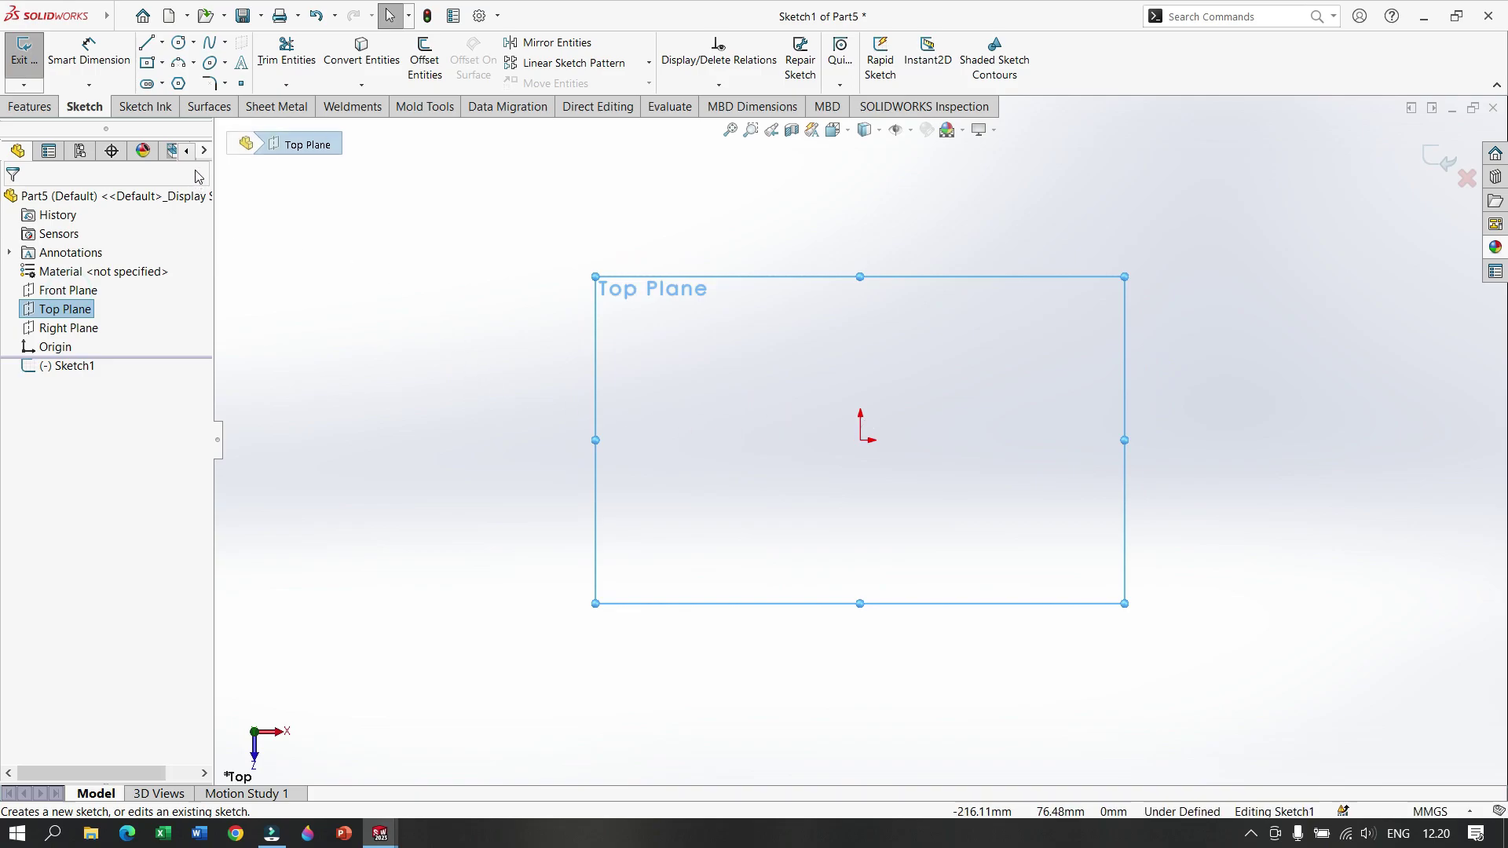
left_click(161, 41)
Step: Draw a horizontal construction centerline through the origin
left_click(168, 80)
left_click(860, 439)
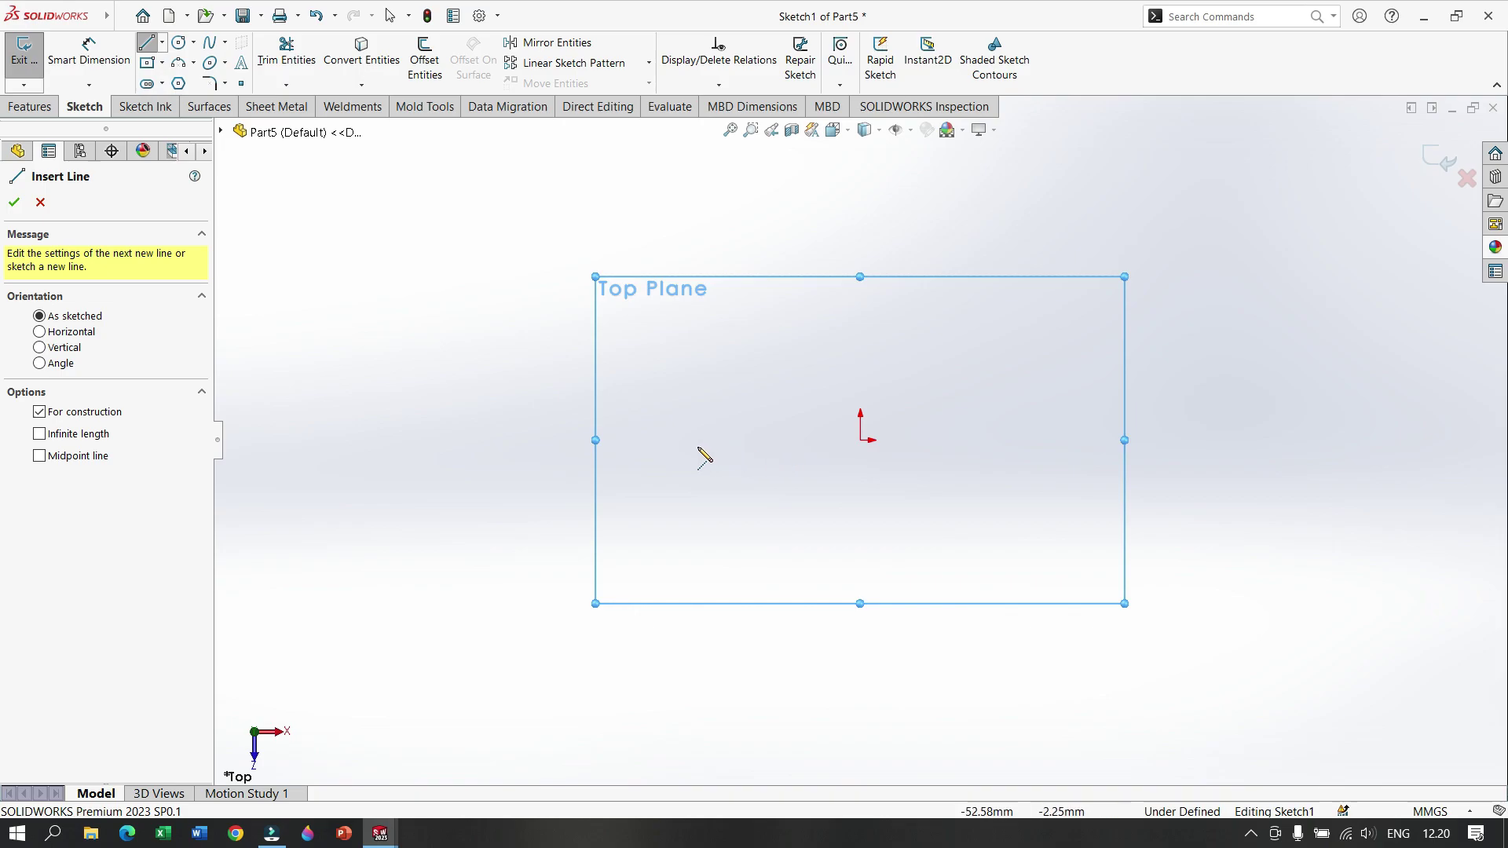
left_click(693, 440)
left_click(1070, 440)
right_click(1064, 360)
left_click(1065, 361)
Step: Dimension the centerline 150 mm long with its left end 75 mm from the origin
right_click_drag(1066, 357, 1066, 322)
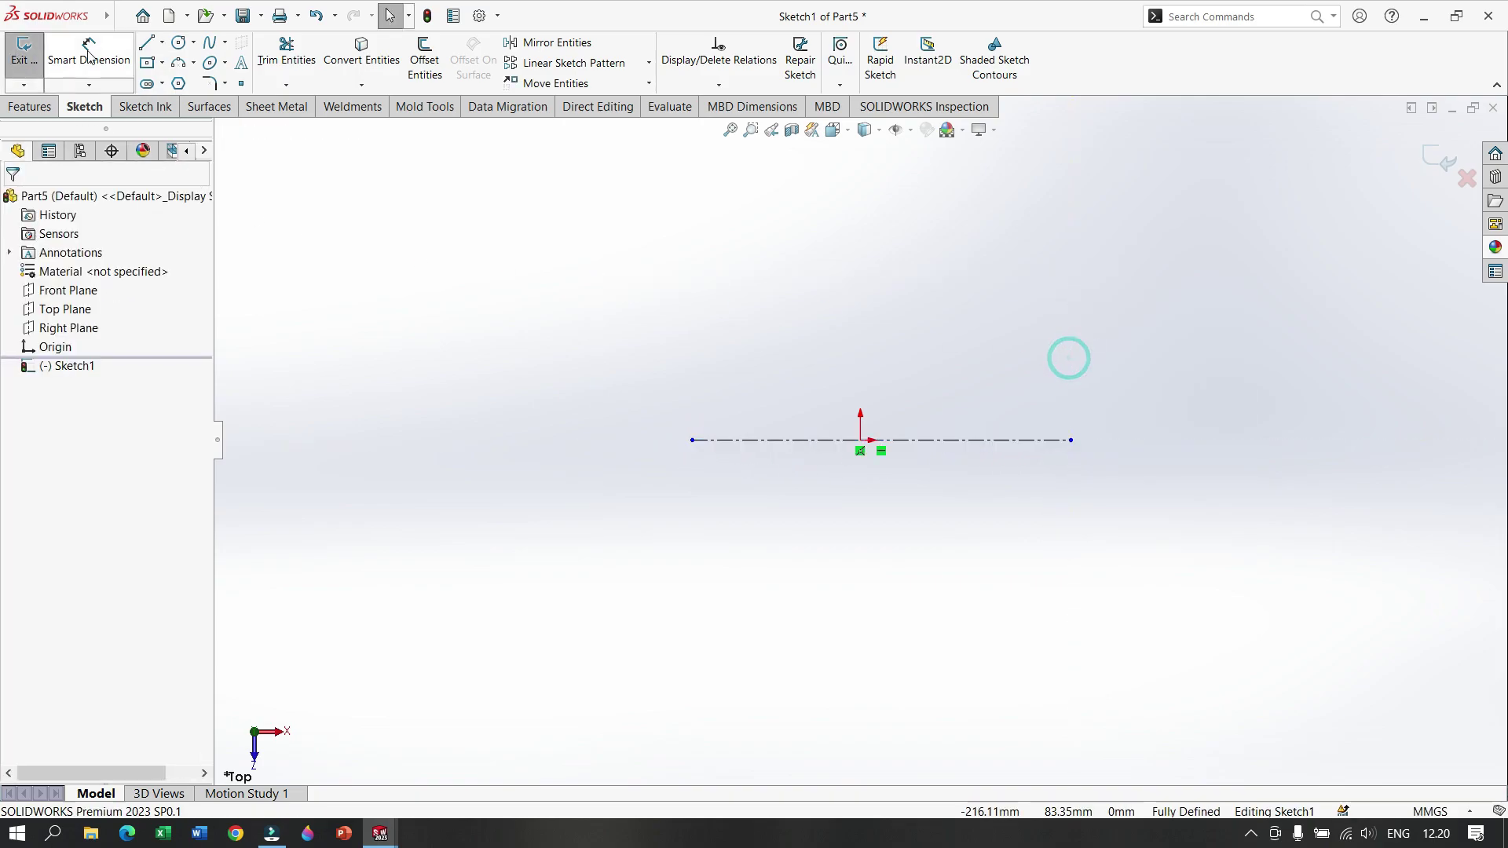
left_click(795, 442)
left_click(886, 642)
type("150")
key("Return")
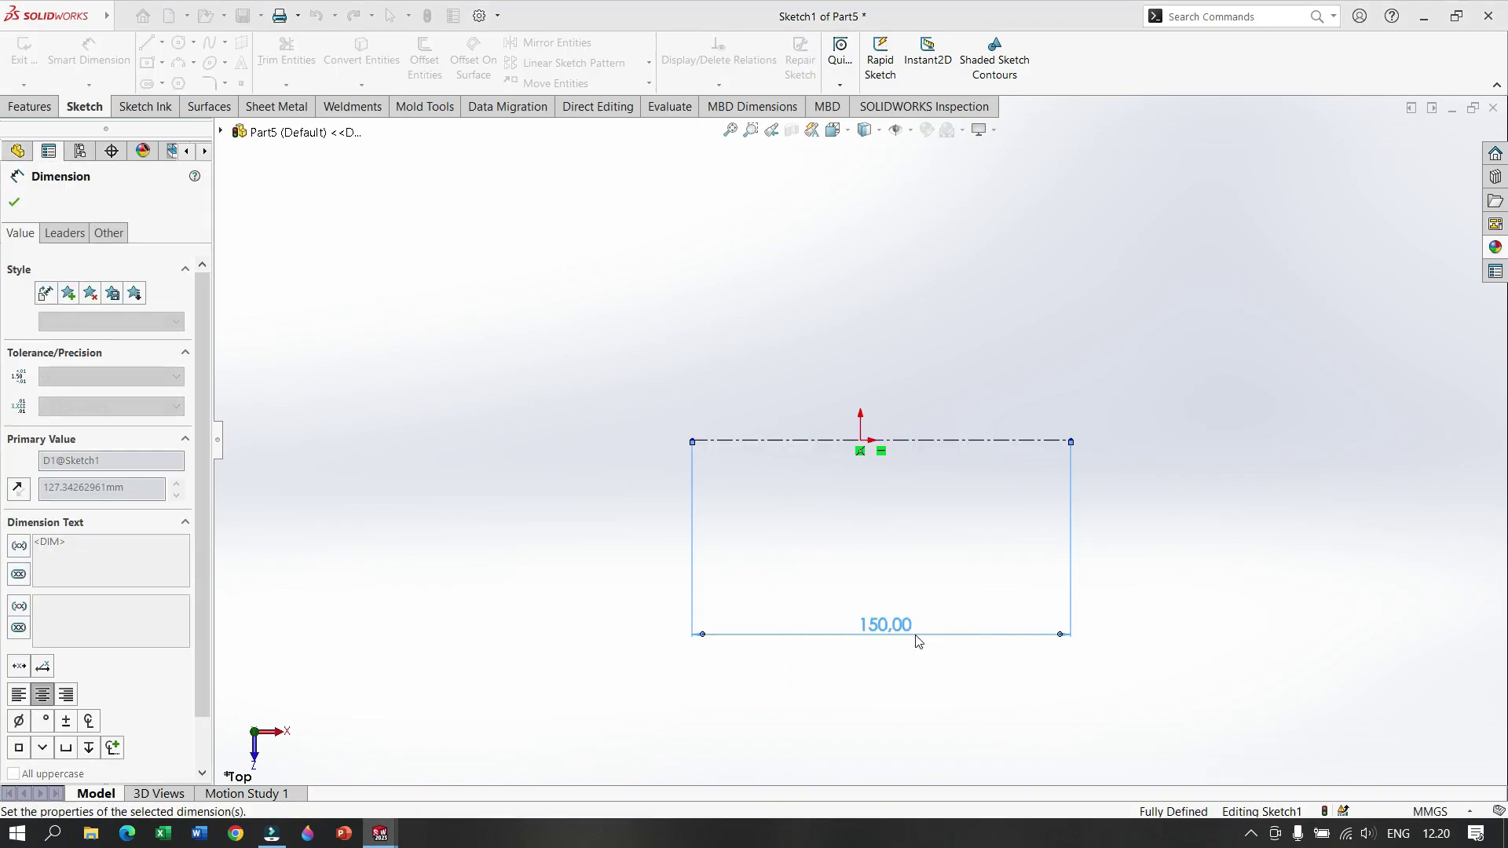
left_click(693, 441)
left_click(860, 441)
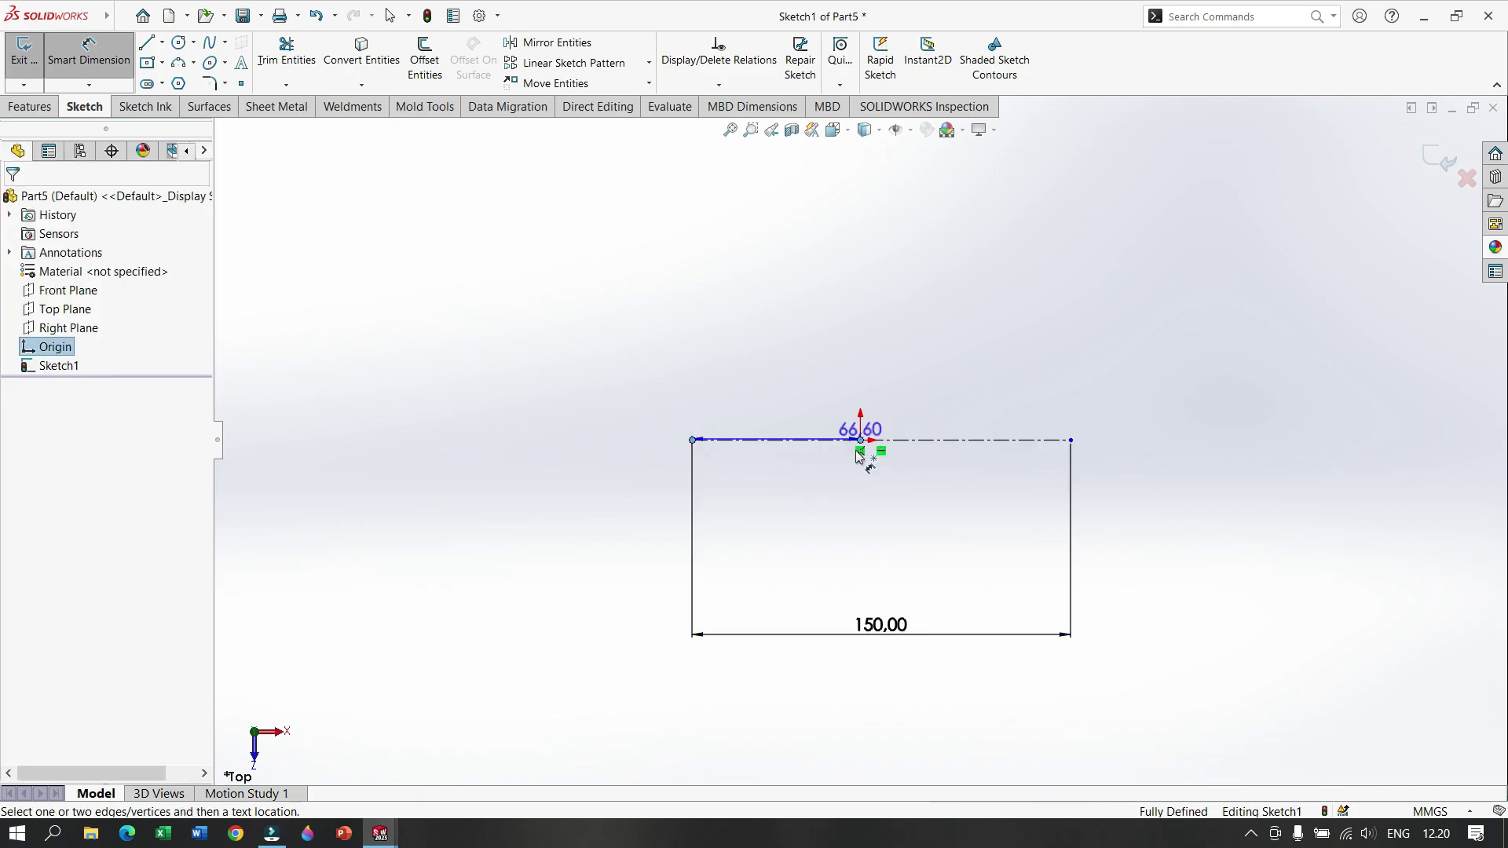
left_click(798, 525)
type("75")
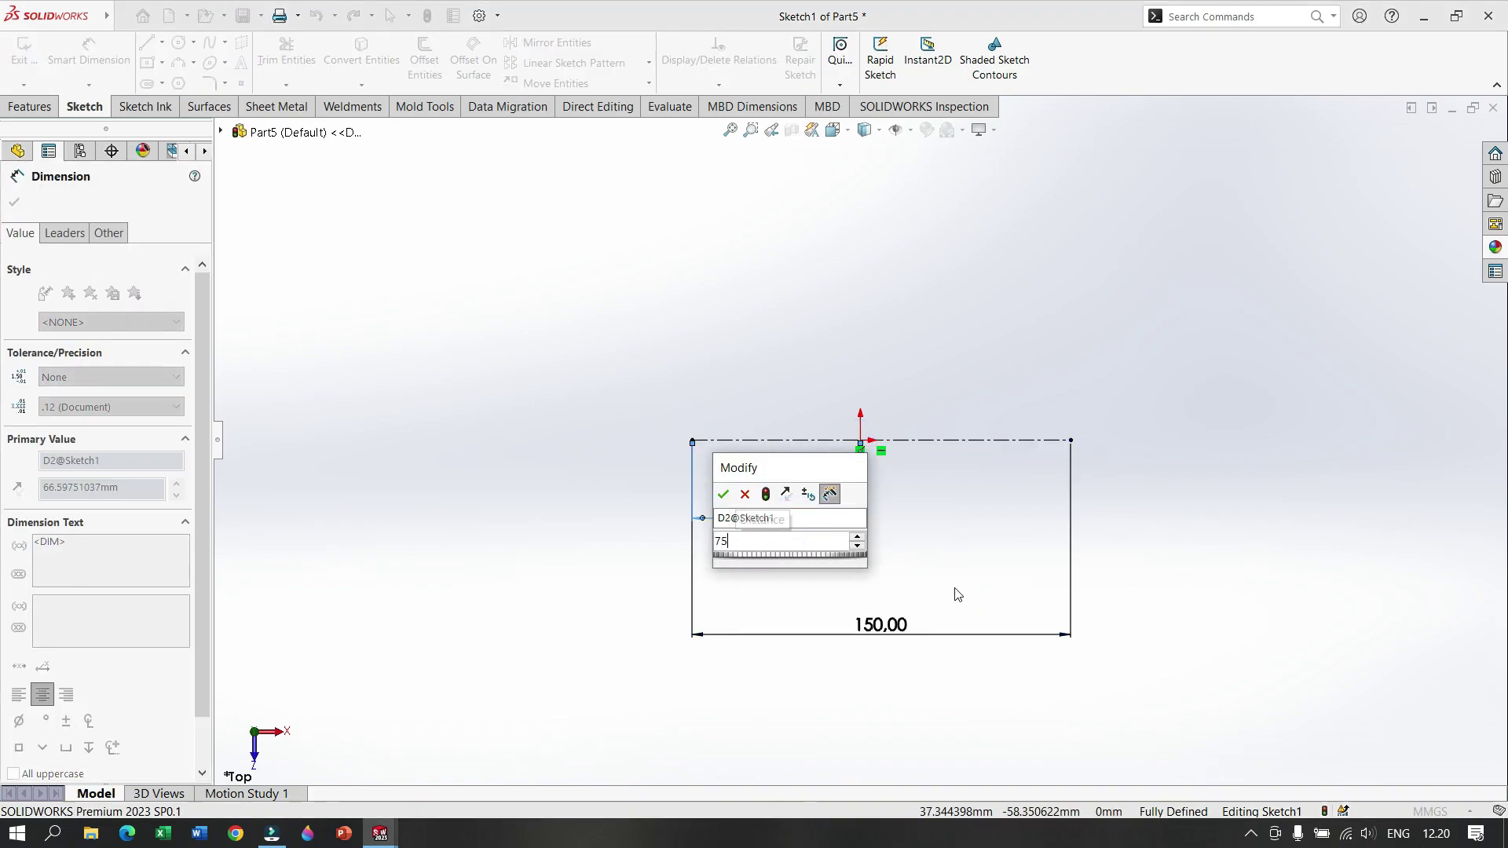
key("Return")
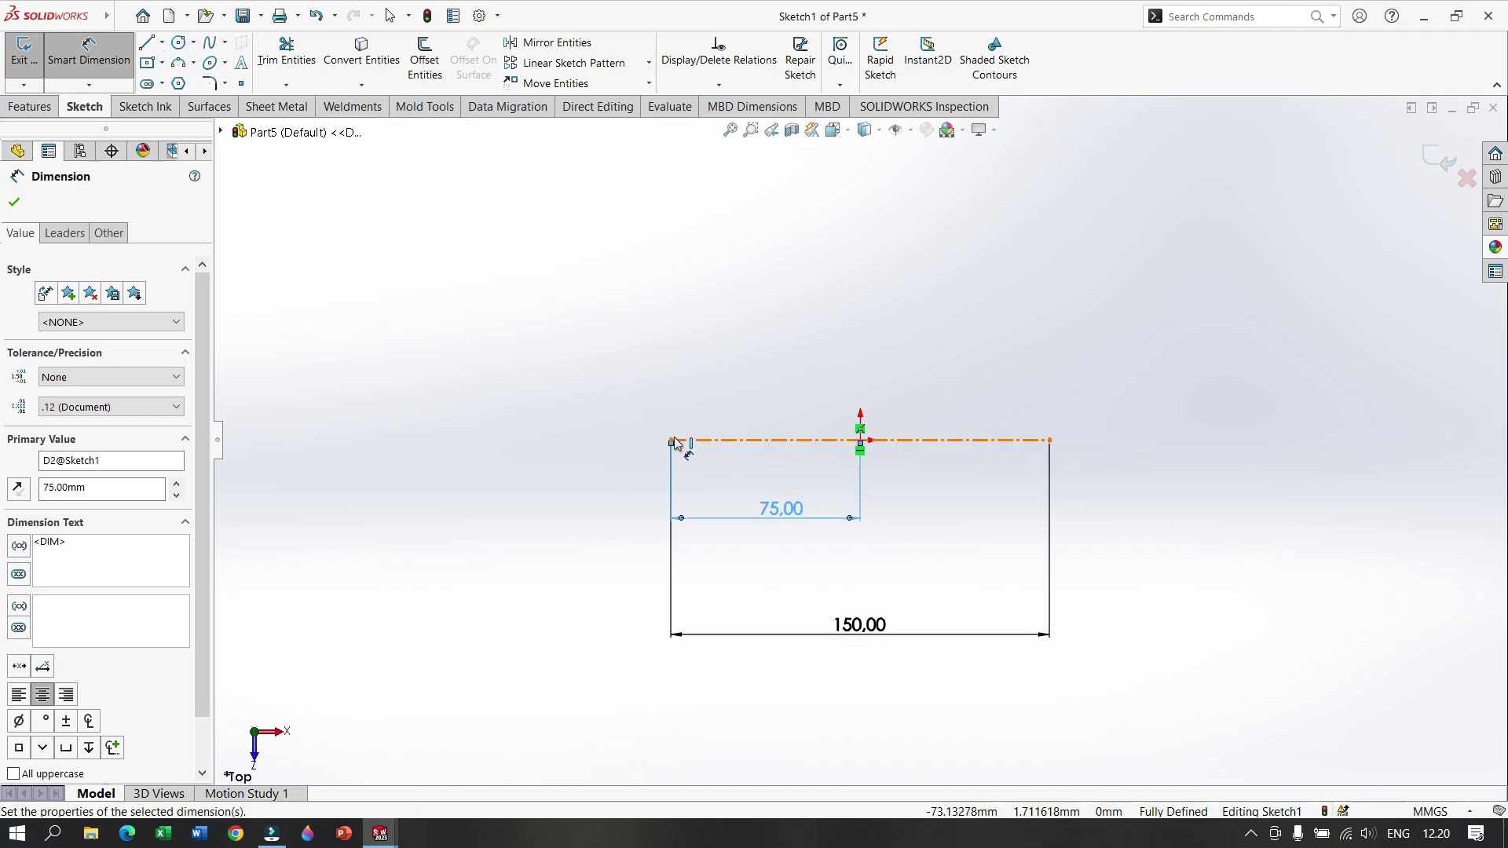
left_click(16, 203)
left_click(179, 62)
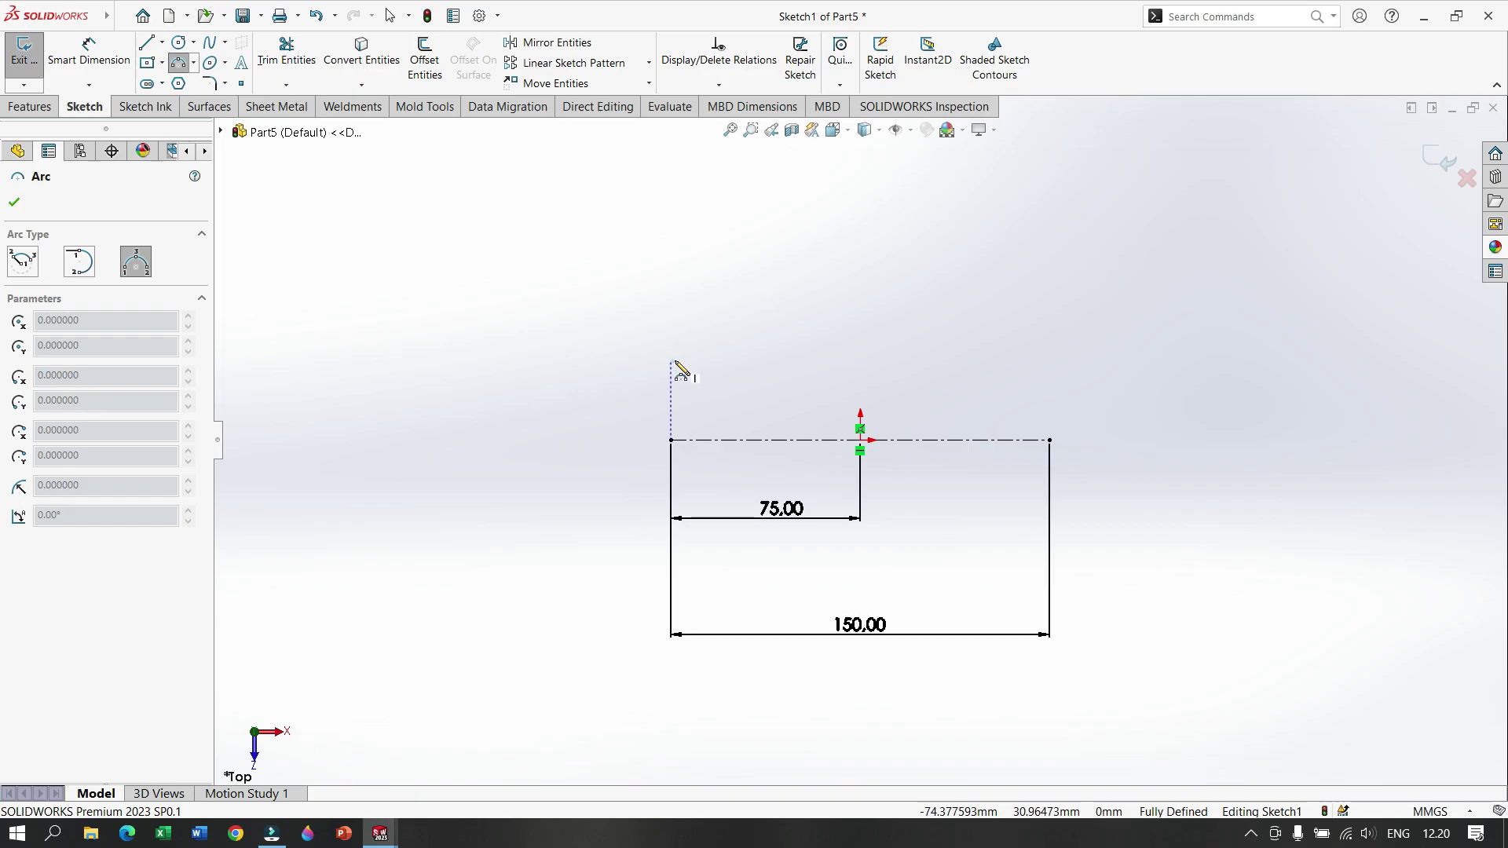
Step: Draw a three-point arc above the centerline spanning its two ends
left_click(671, 363)
left_click(1051, 385)
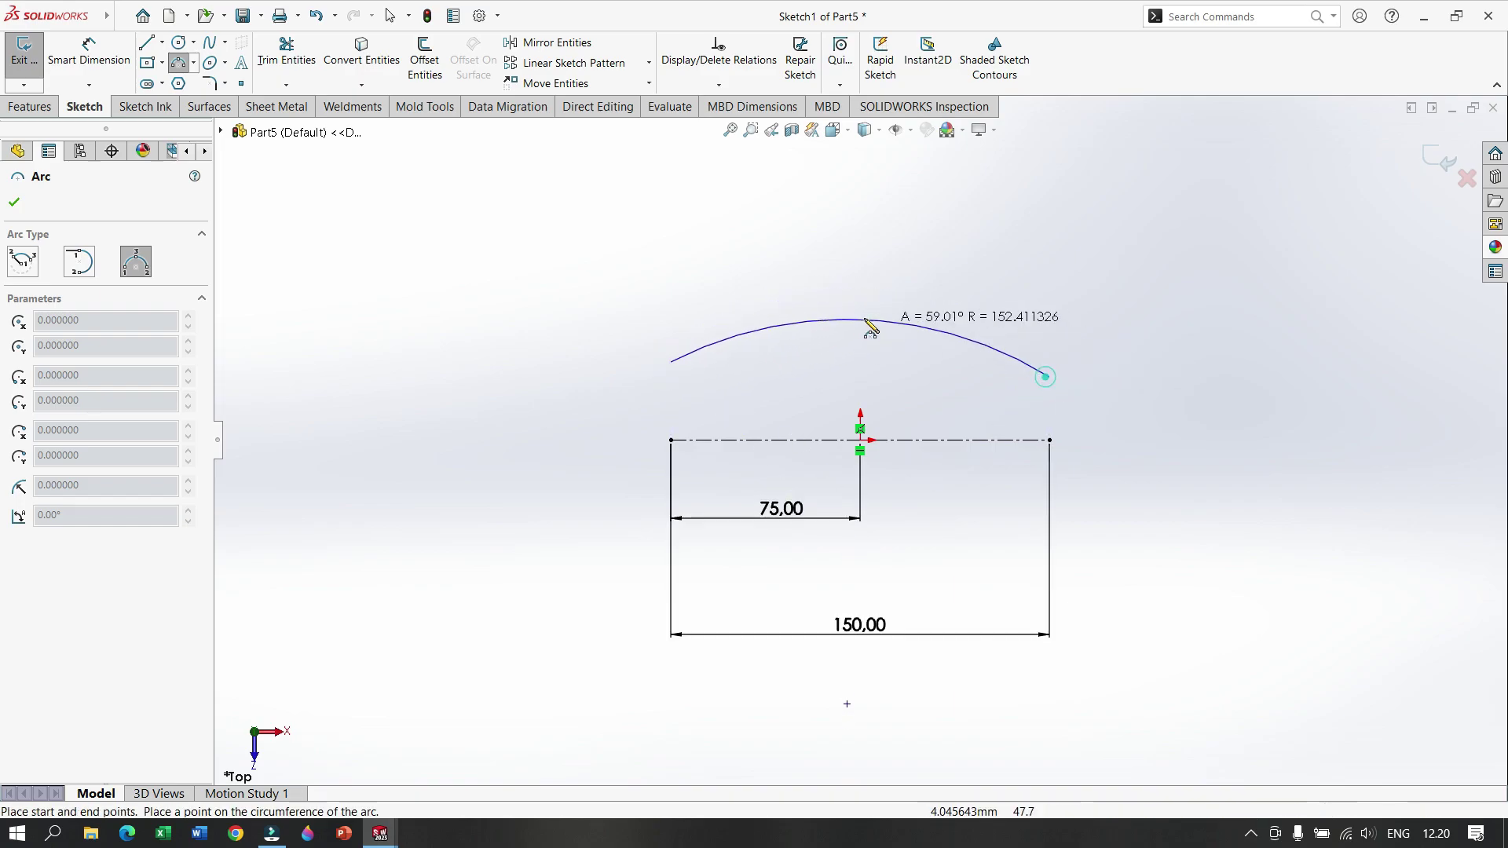
left_click(858, 318)
right_click(939, 277)
left_click(968, 287)
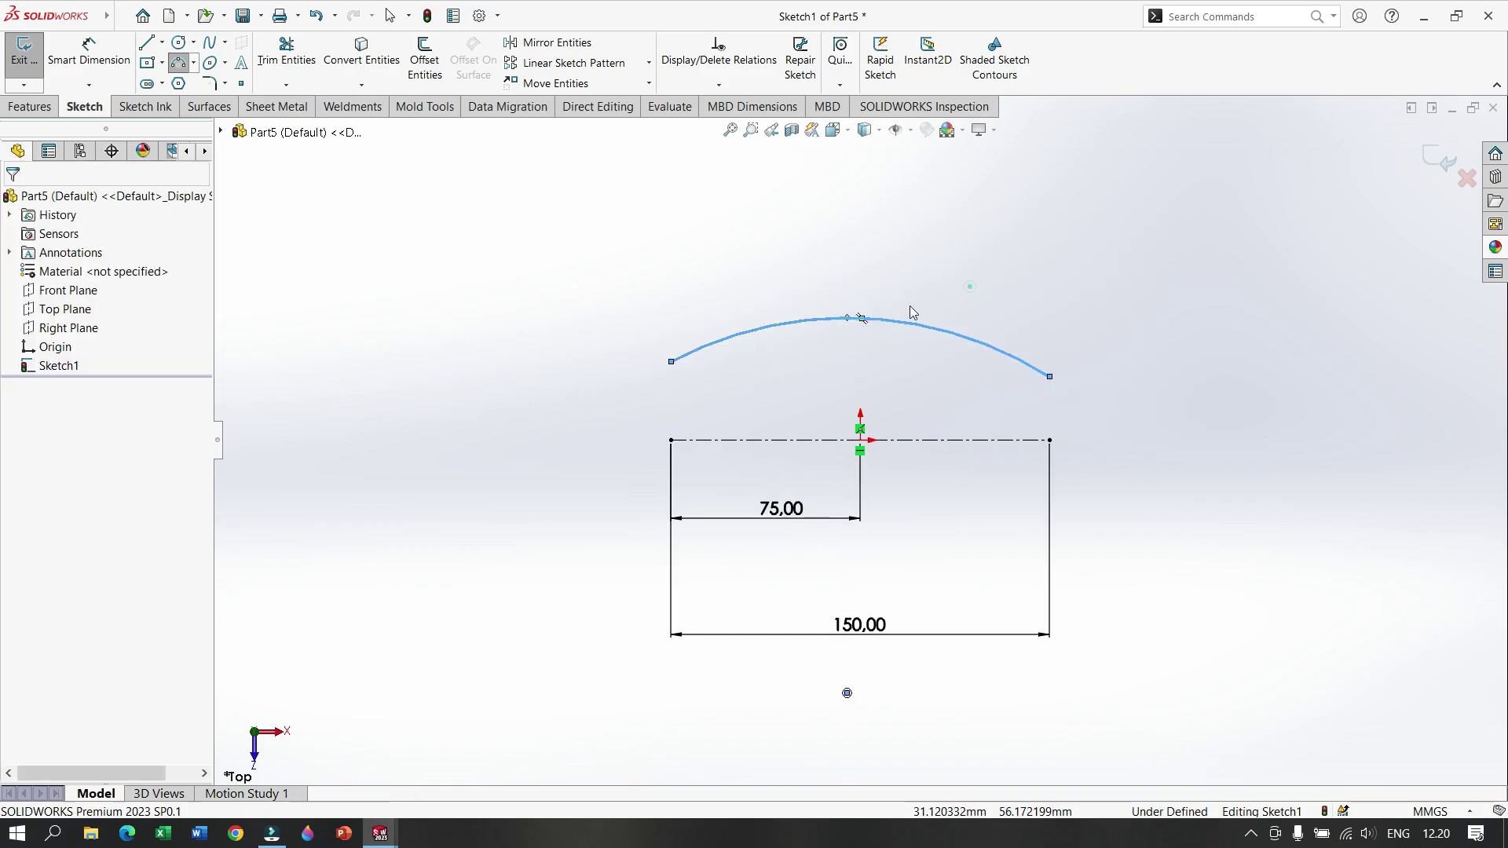
Step: Connect both arc endpoints to the centerline ends with vertical lines
left_click(146, 42)
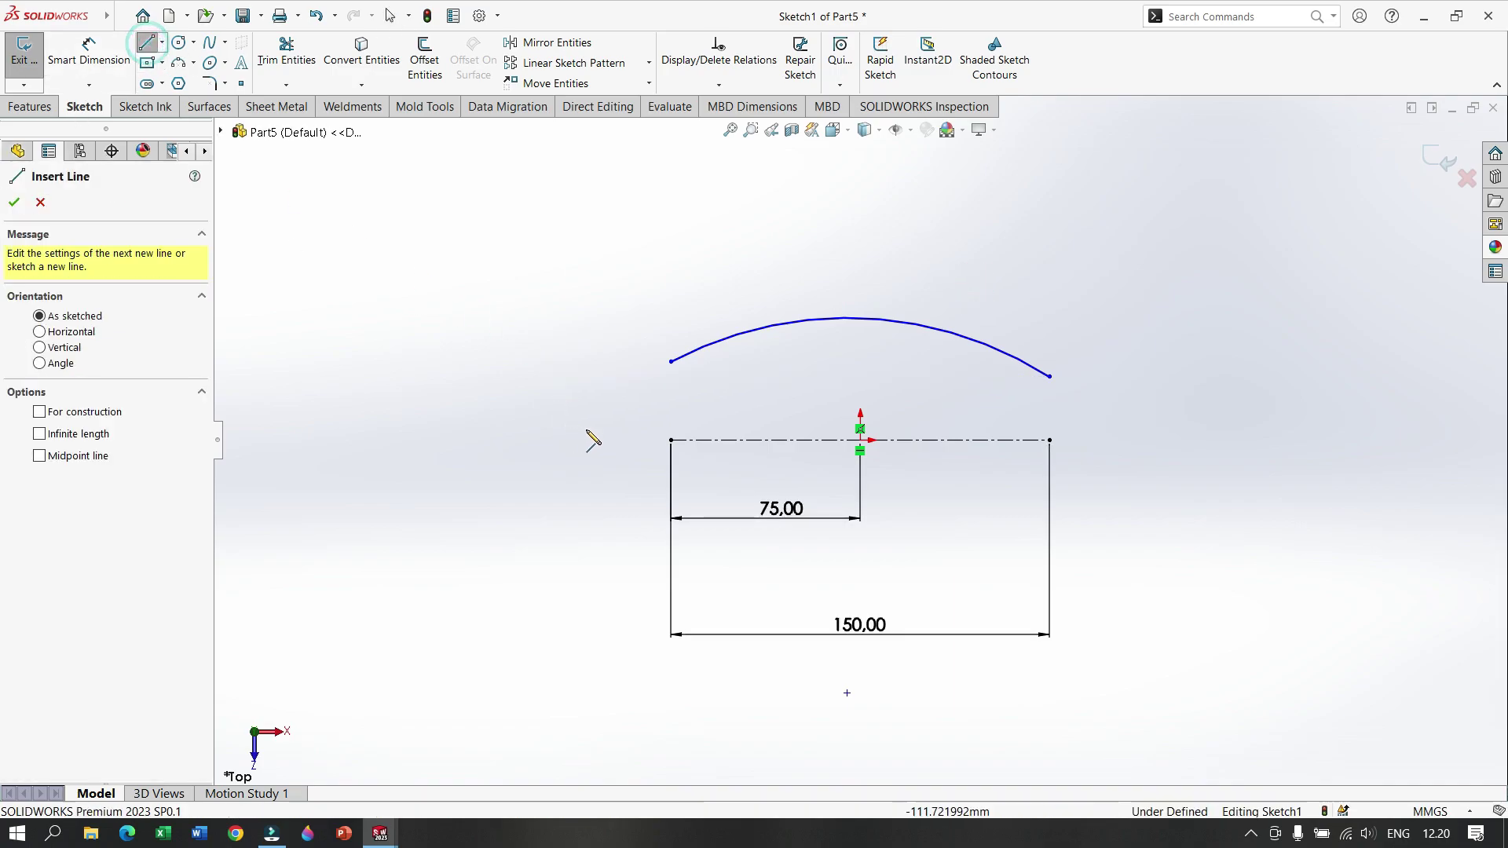
left_click(671, 439)
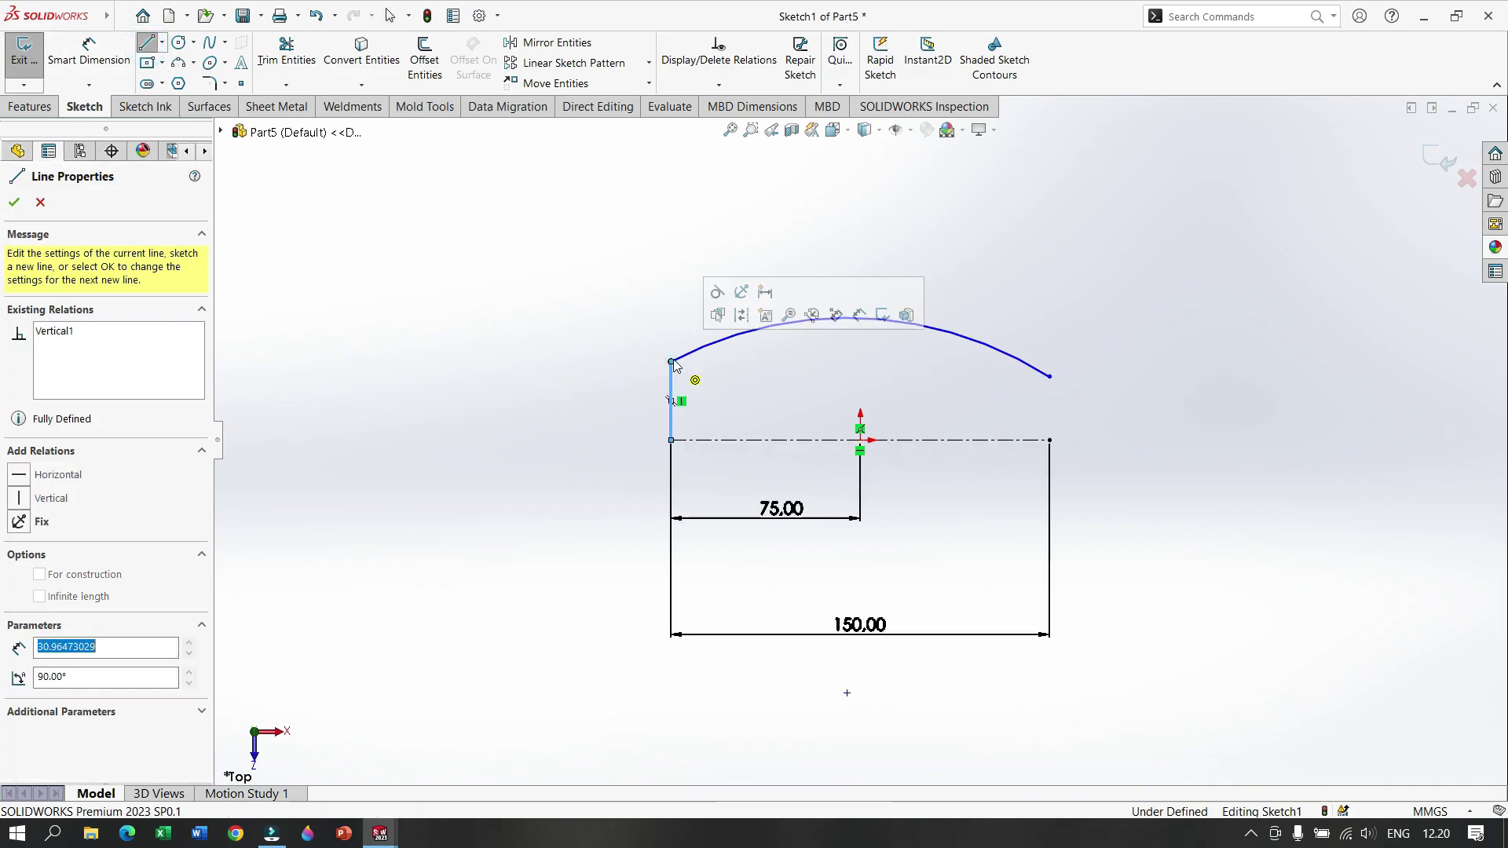
left_click(671, 361)
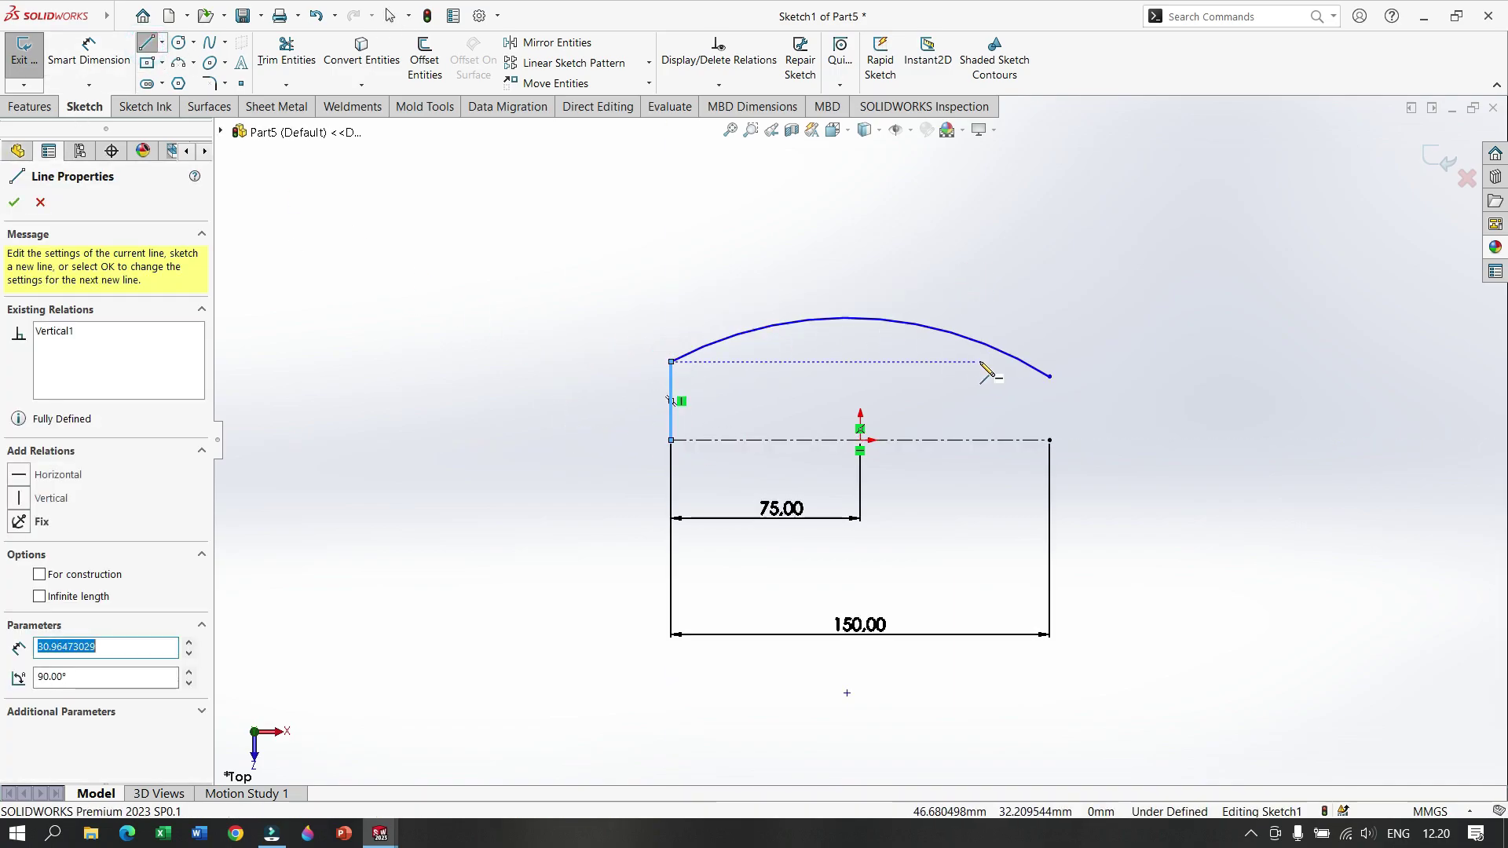
left_click(1049, 377)
left_click(1049, 439)
right_click(1154, 342)
left_click(1169, 407)
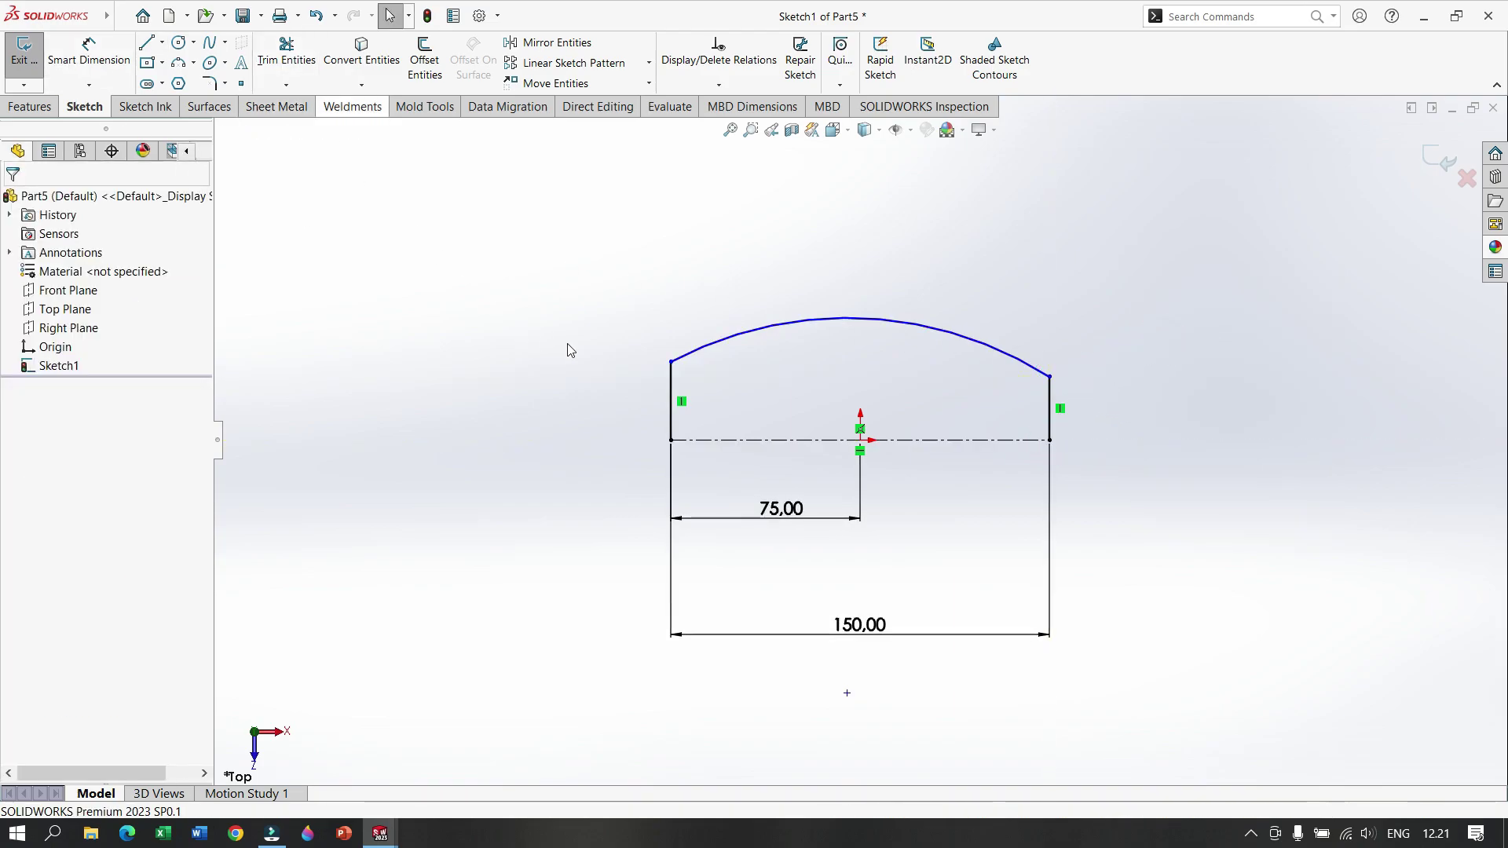
Step: Make the two vertical side lines equal in length
left_click(672, 389)
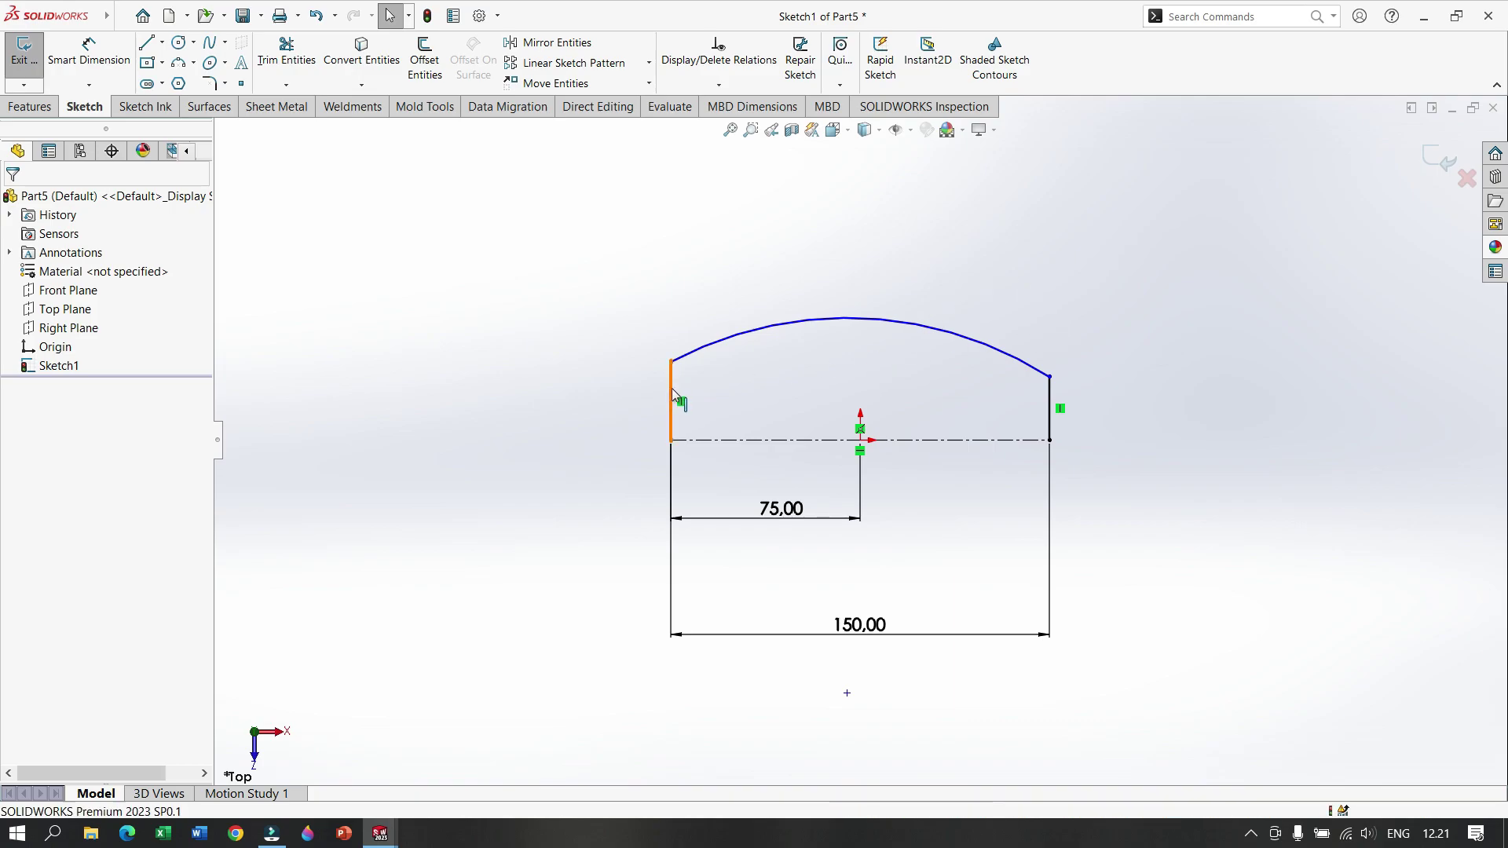
left_click(1052, 416, "ctrl")
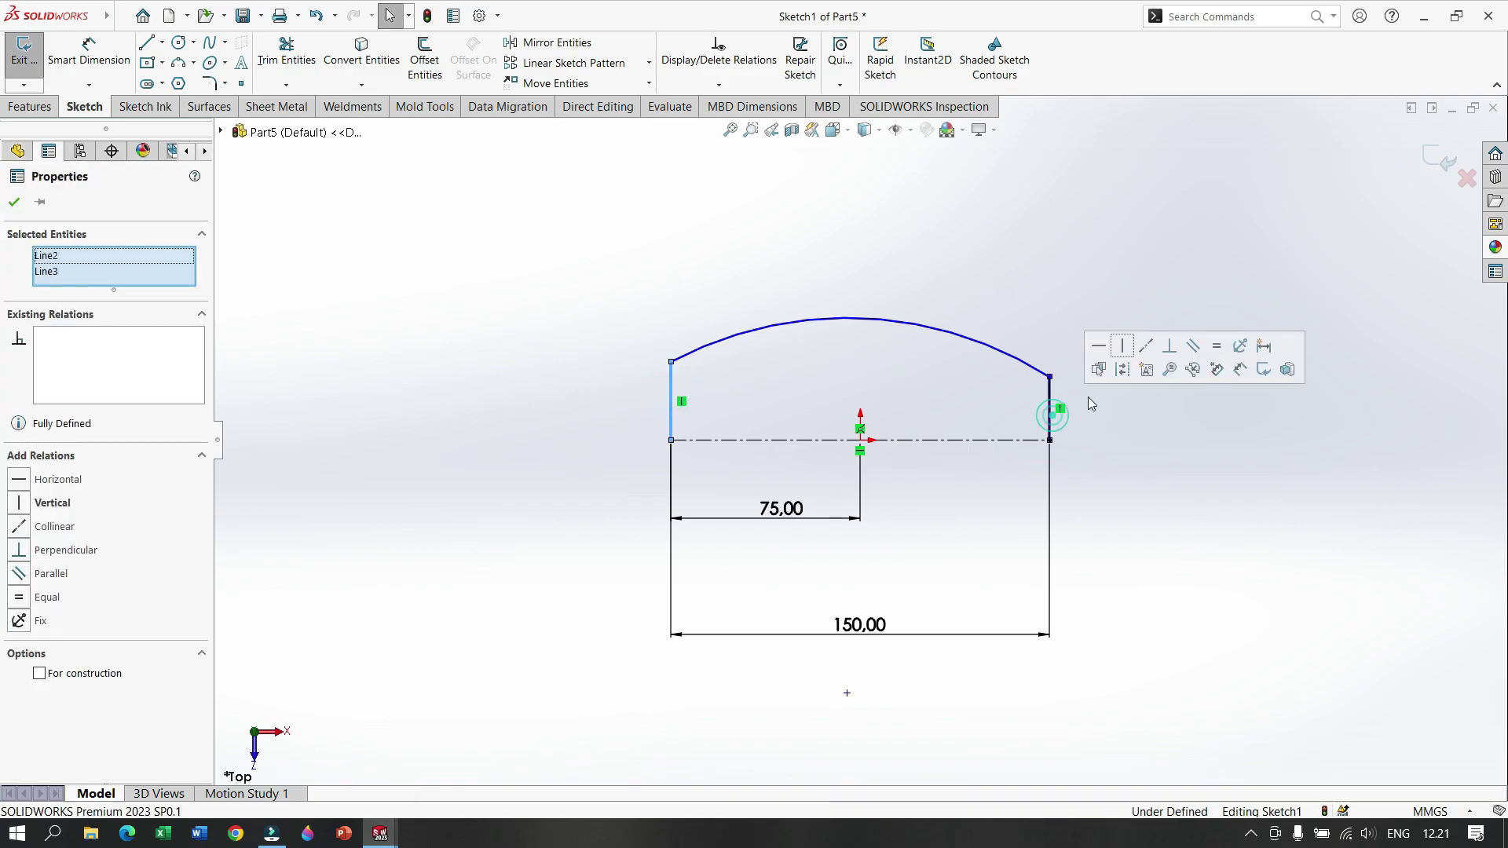
left_click(20, 598)
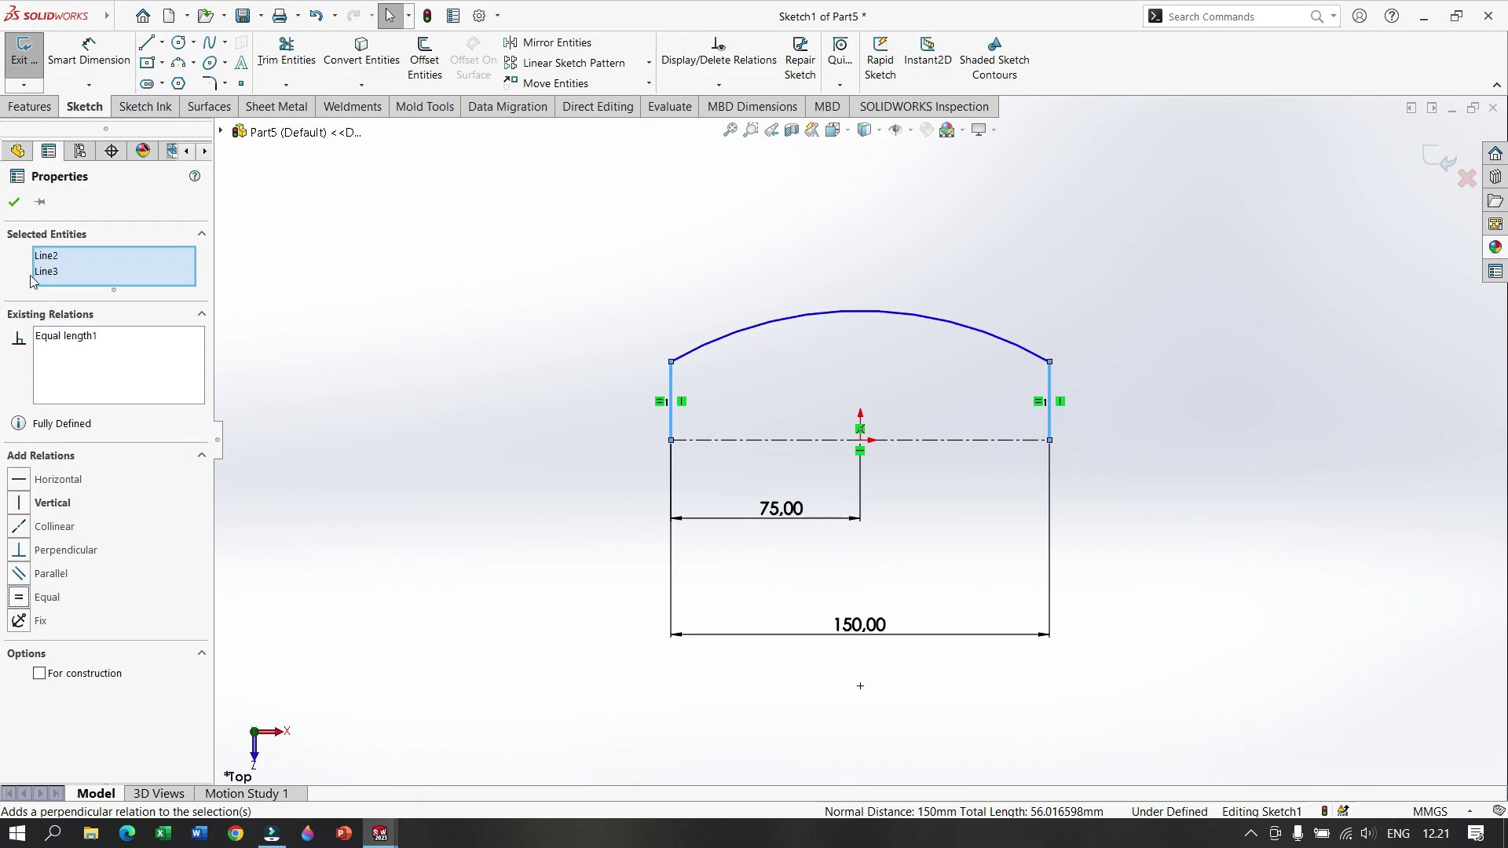
left_click(14, 204)
Step: Dimension the left side line to 15 mm and the arc radius to 150 mm
left_click(89, 49)
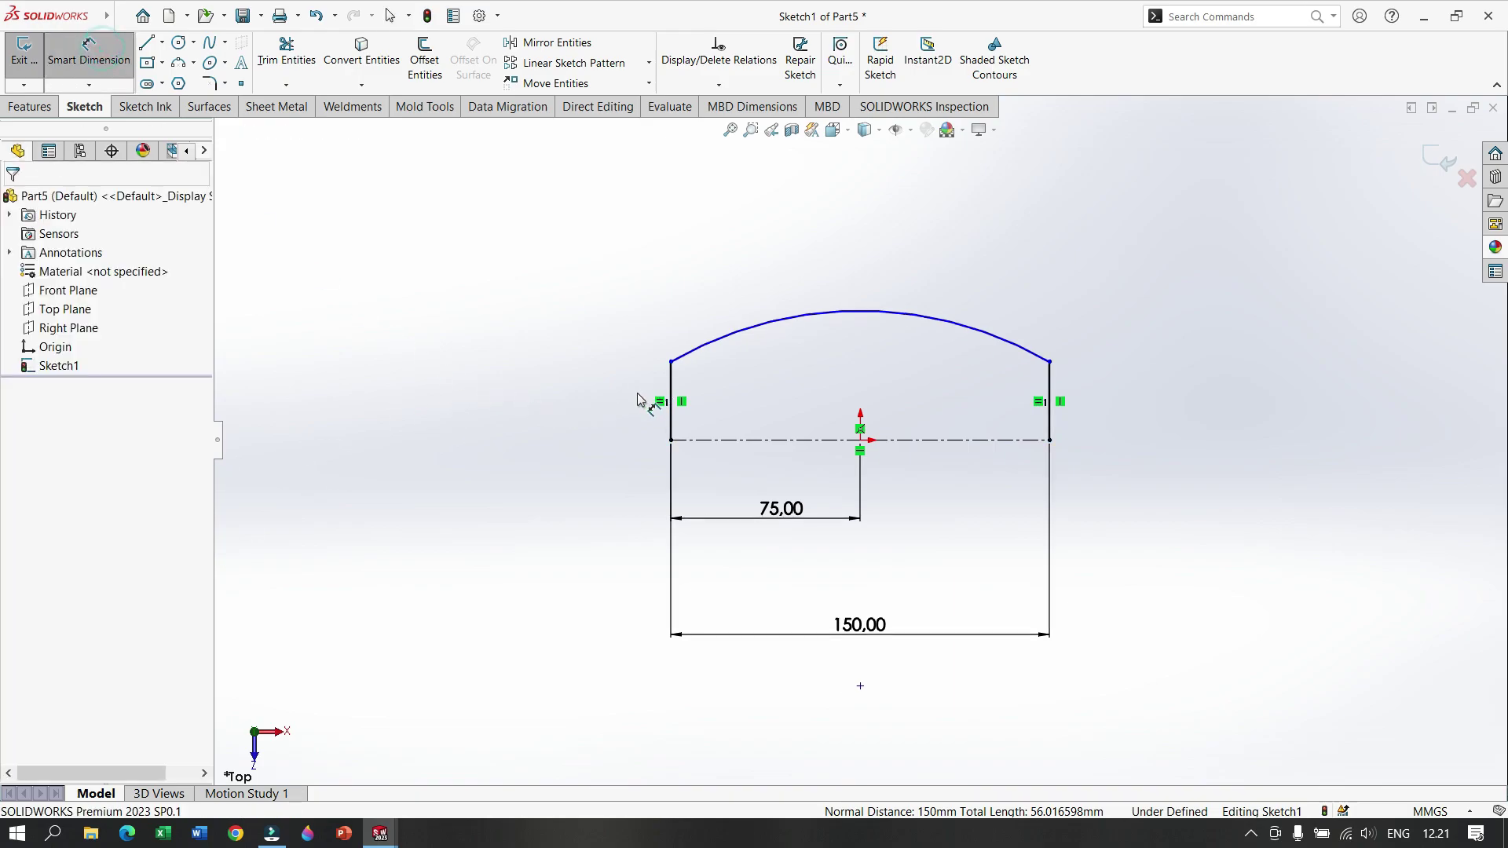
left_click(669, 402)
left_click(585, 401)
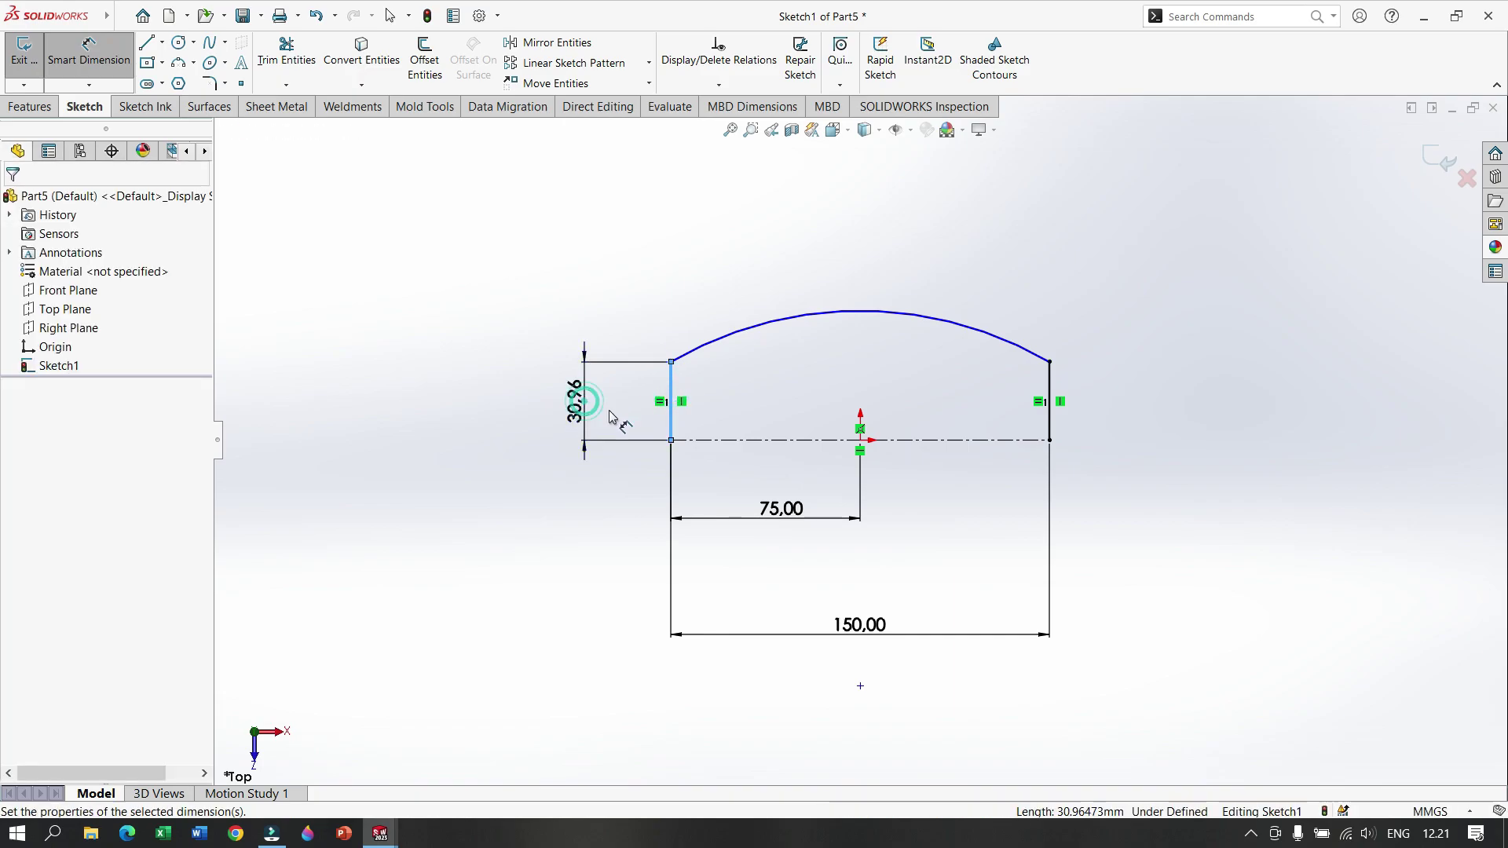
type("15")
key("Return")
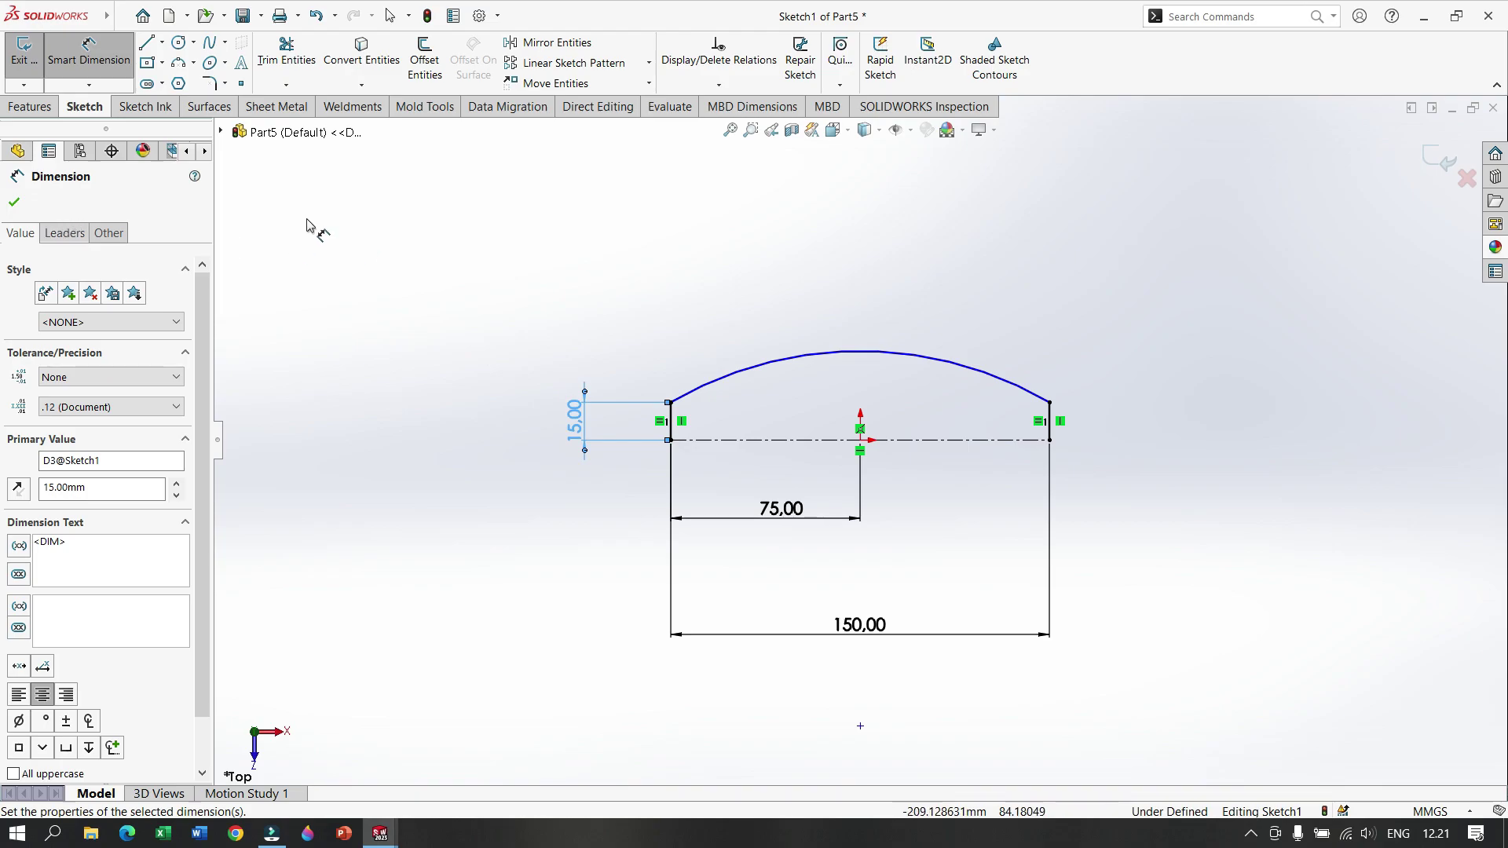
left_click(836, 352)
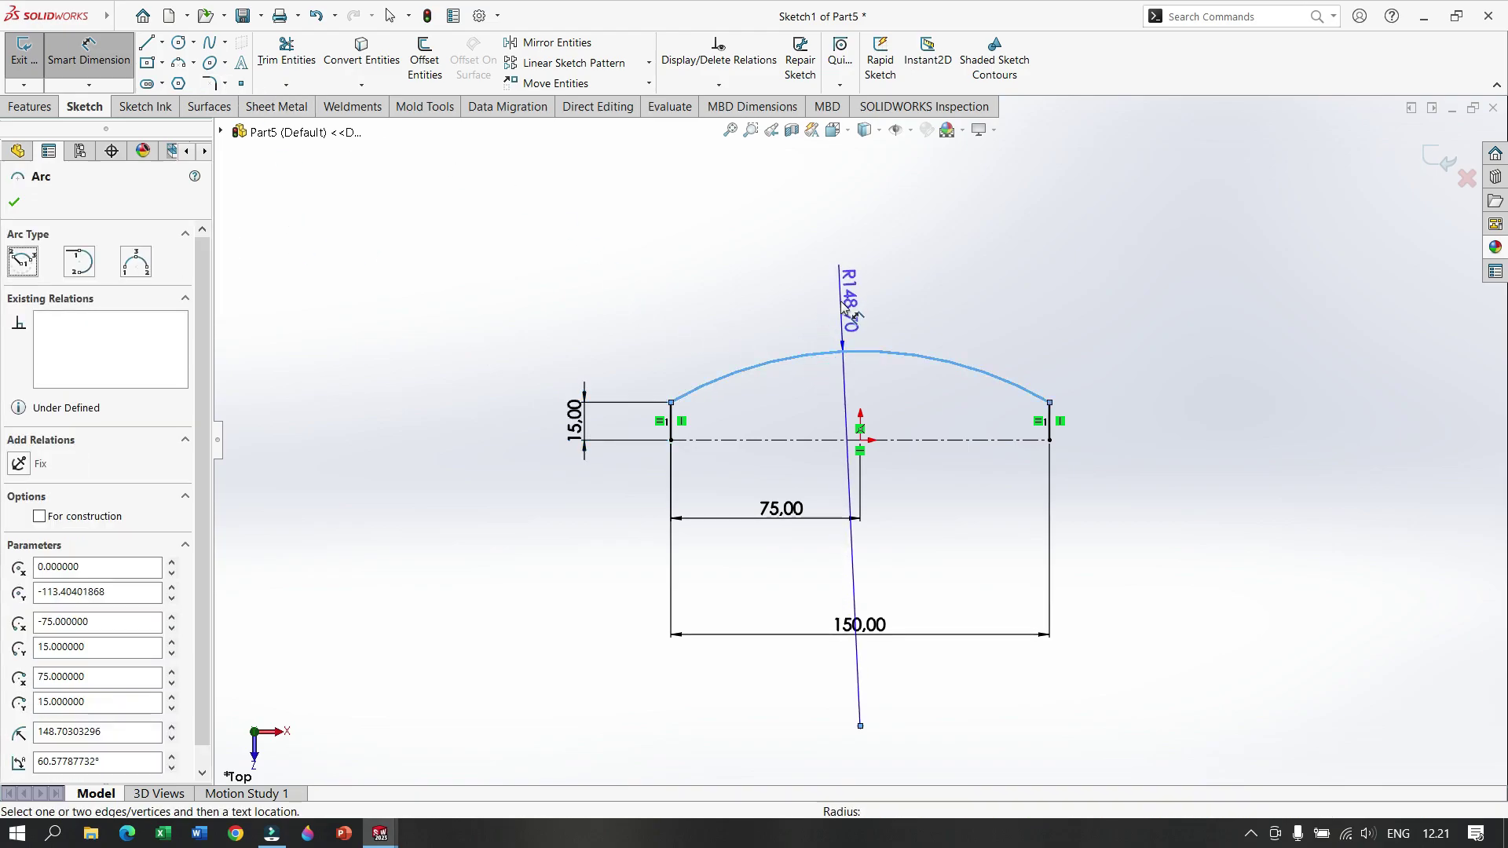
left_click(843, 309)
type("75")
key("Return")
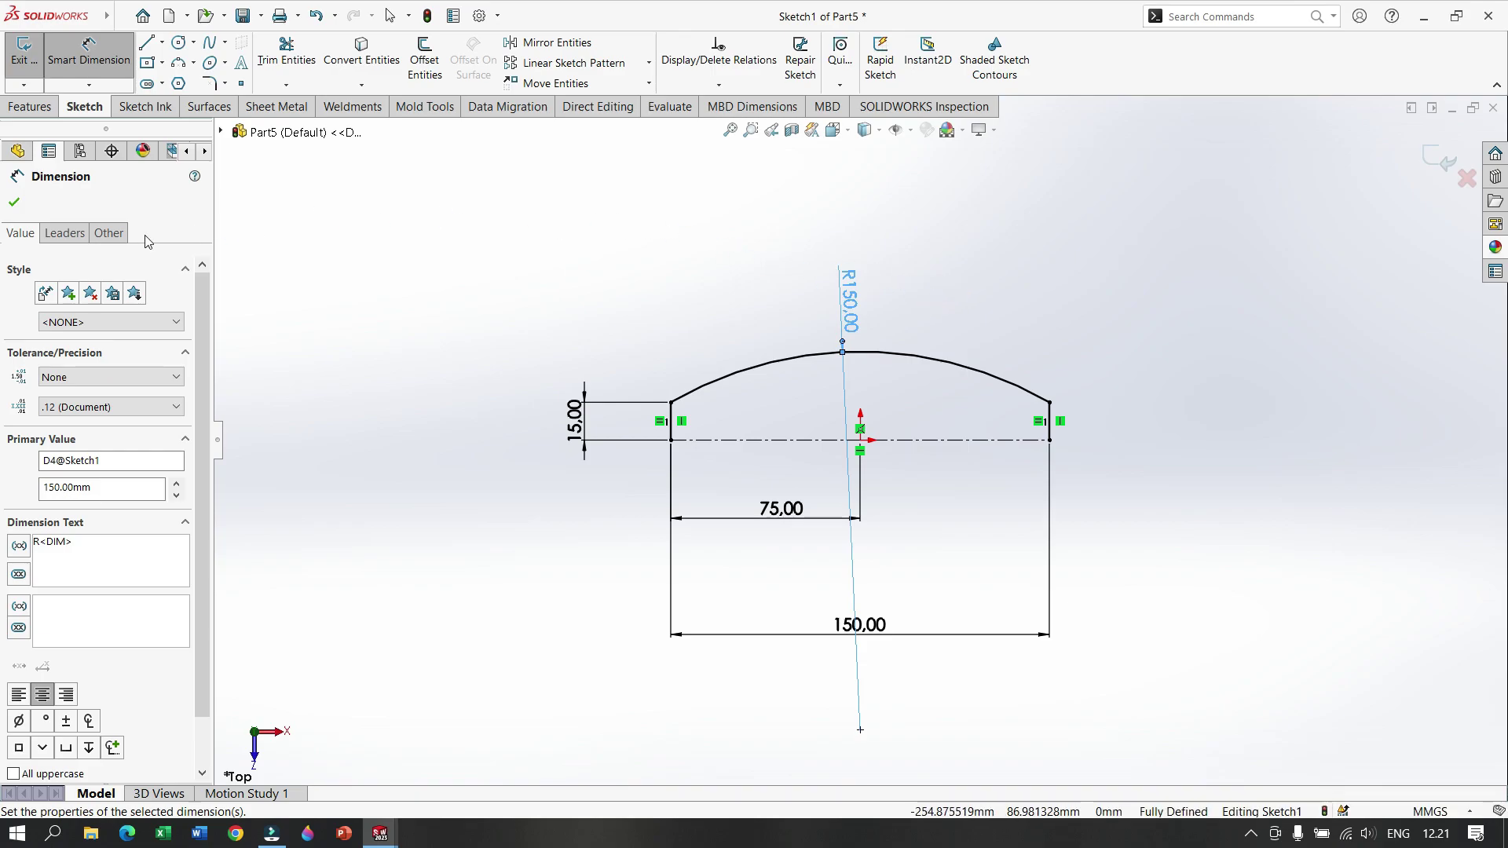
left_click(14, 203)
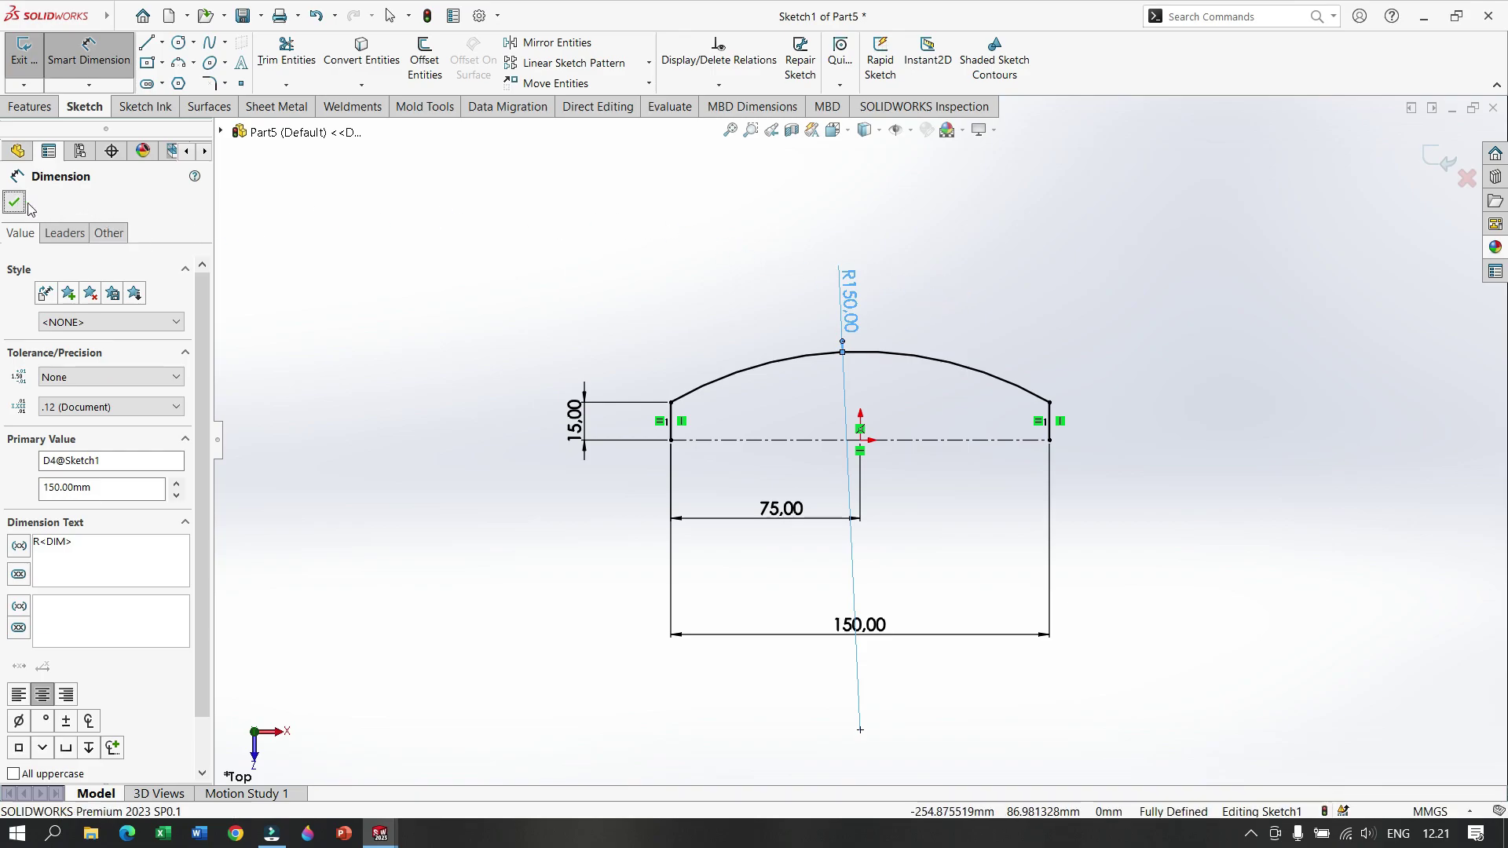
Step: Select the top arc and both side lines
left_click(671, 420)
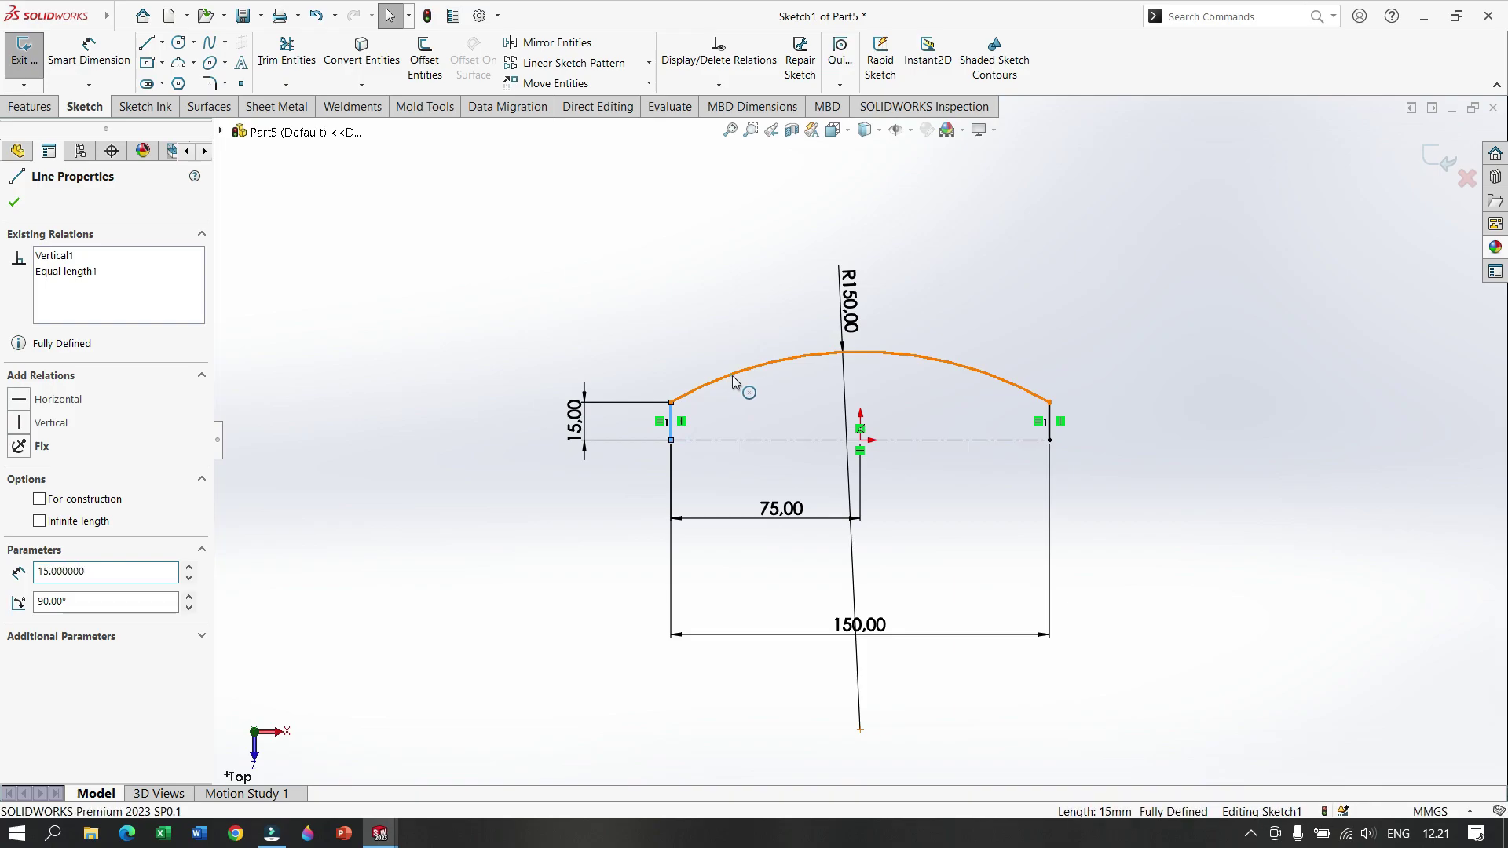
left_click(732, 380)
left_click(1051, 424, "ctrl")
left_click(1058, 410, "ctrl")
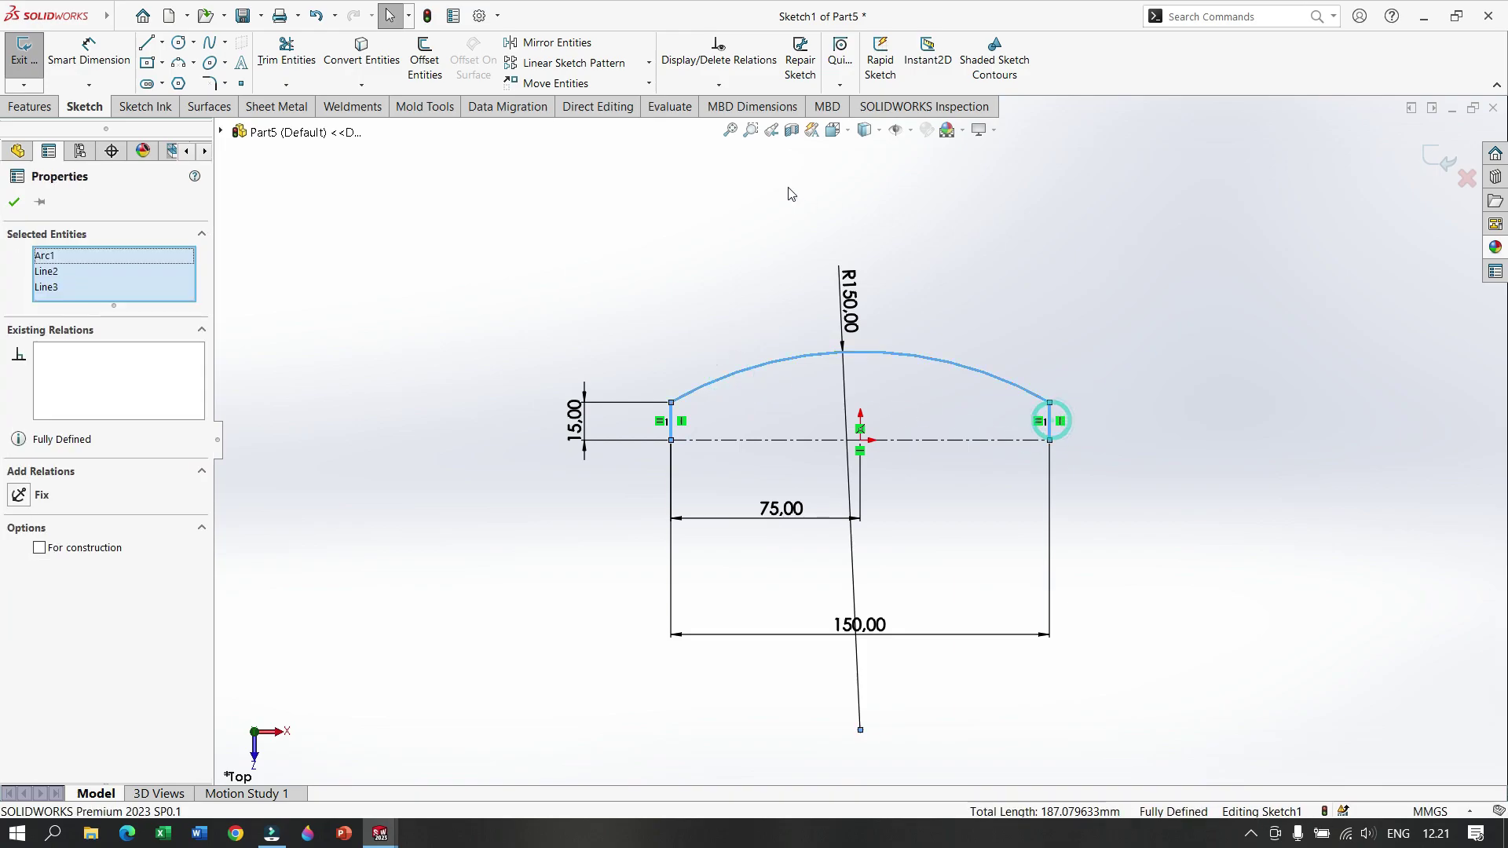
Step: Mirror the arc and side lines about the centerline to close the lens outline
left_click(551, 43)
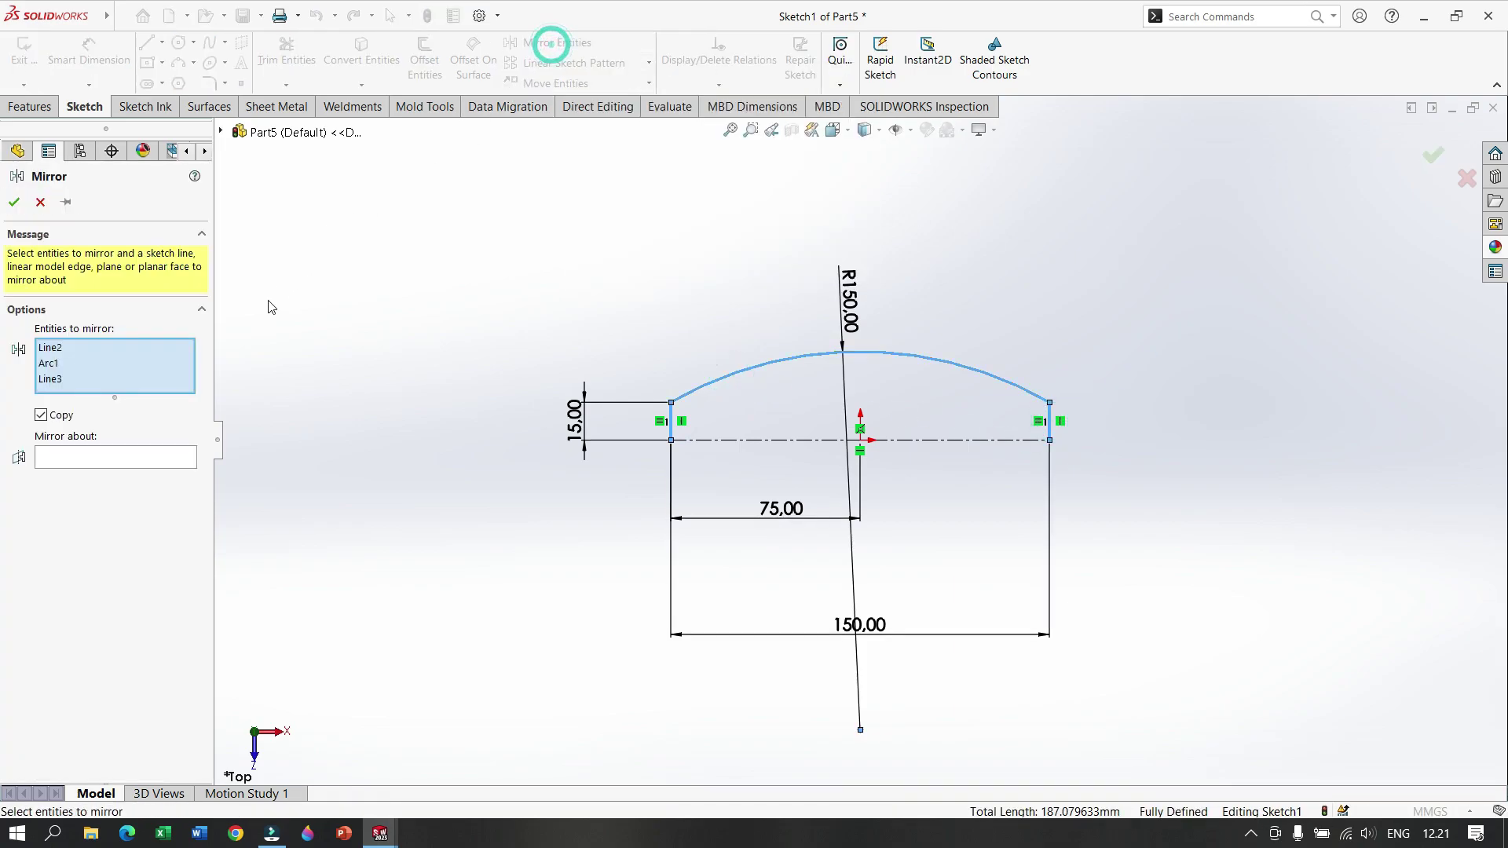
left_click(139, 457)
left_click(739, 441)
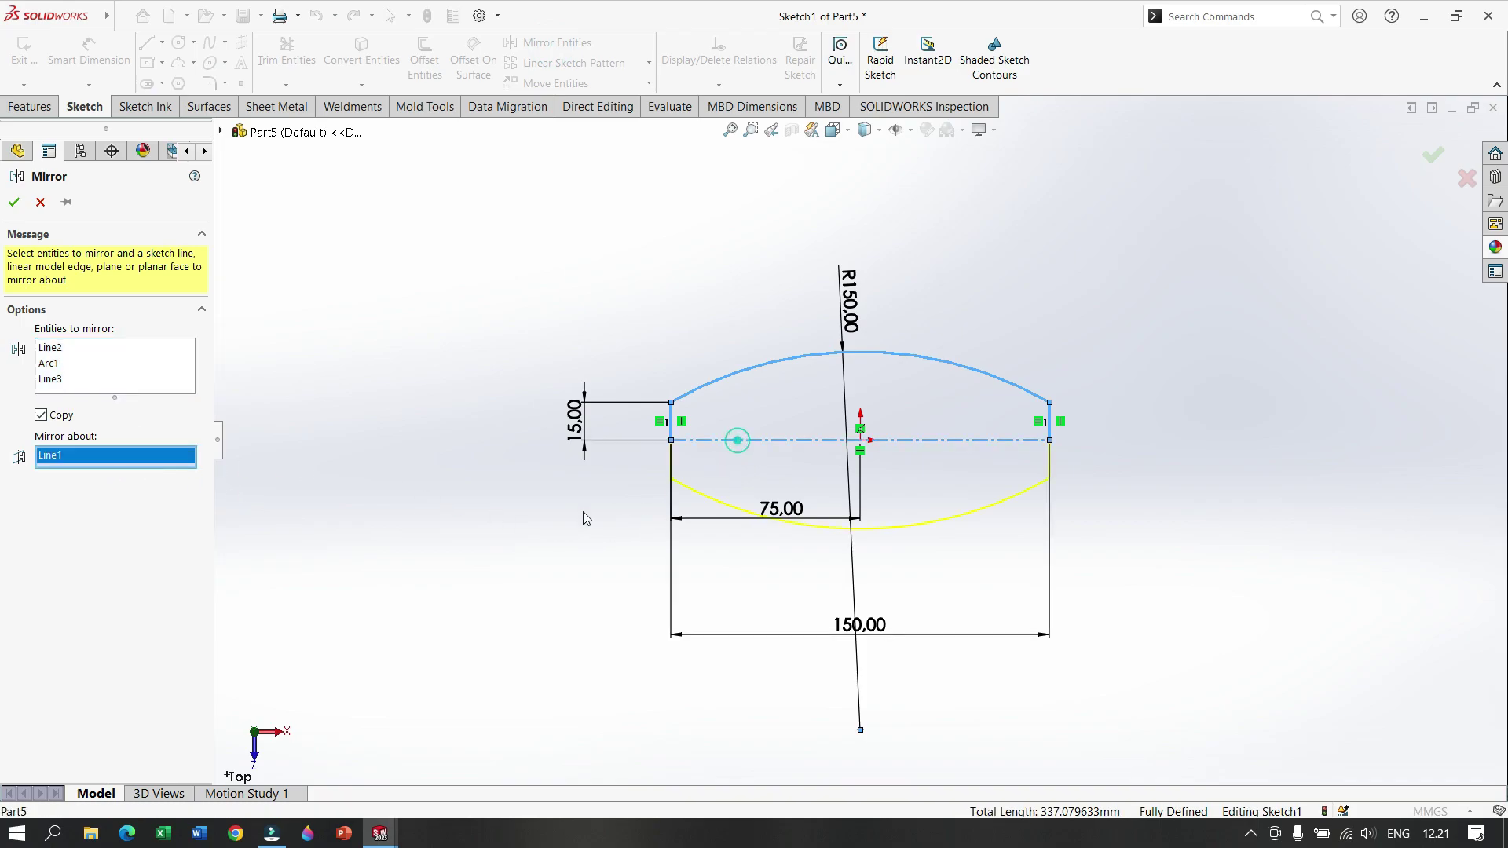
left_click(14, 202)
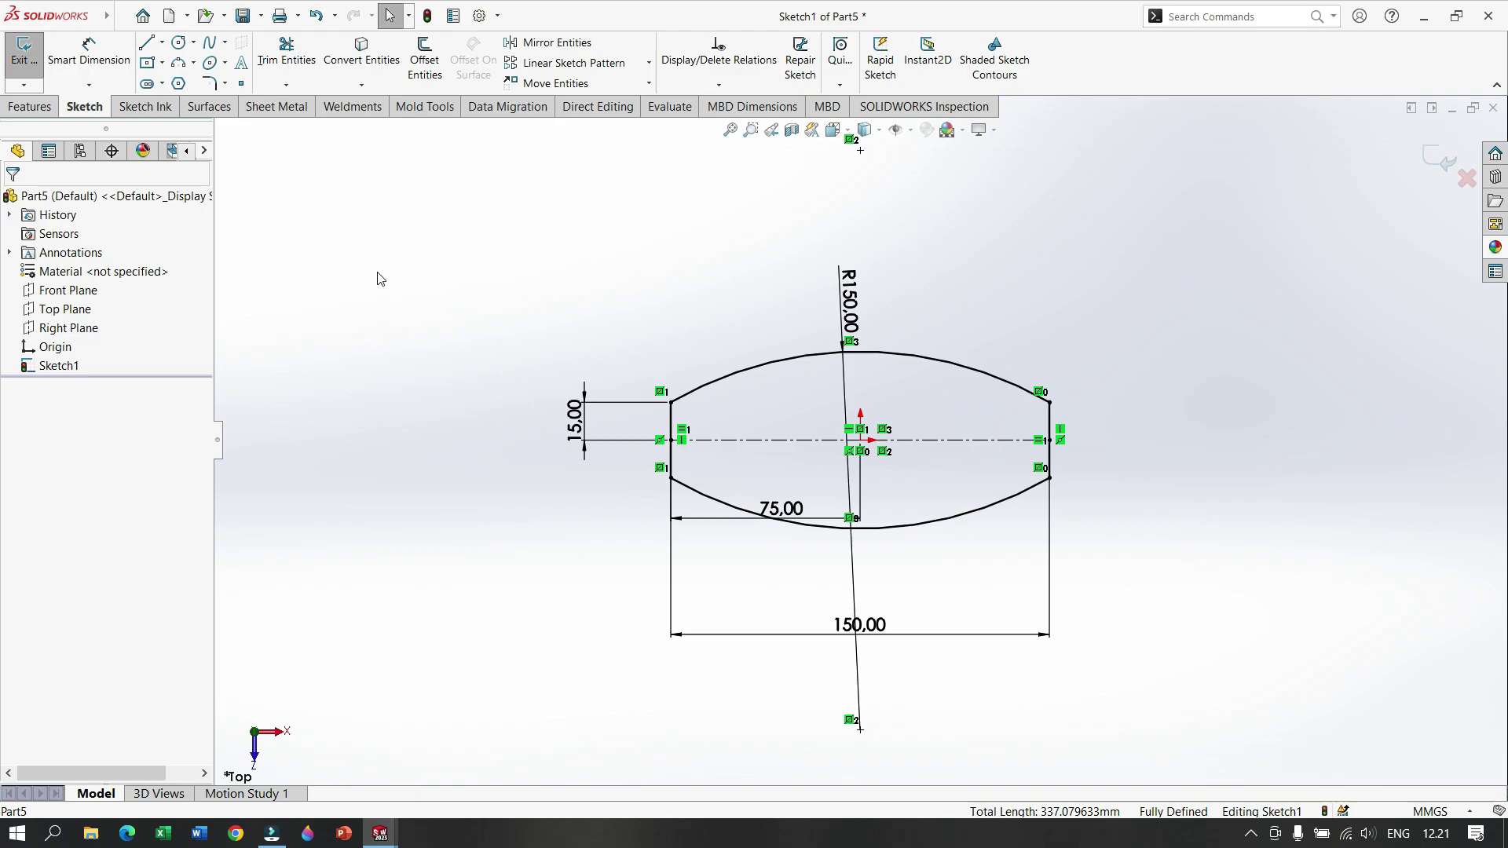
left_click(50, 111)
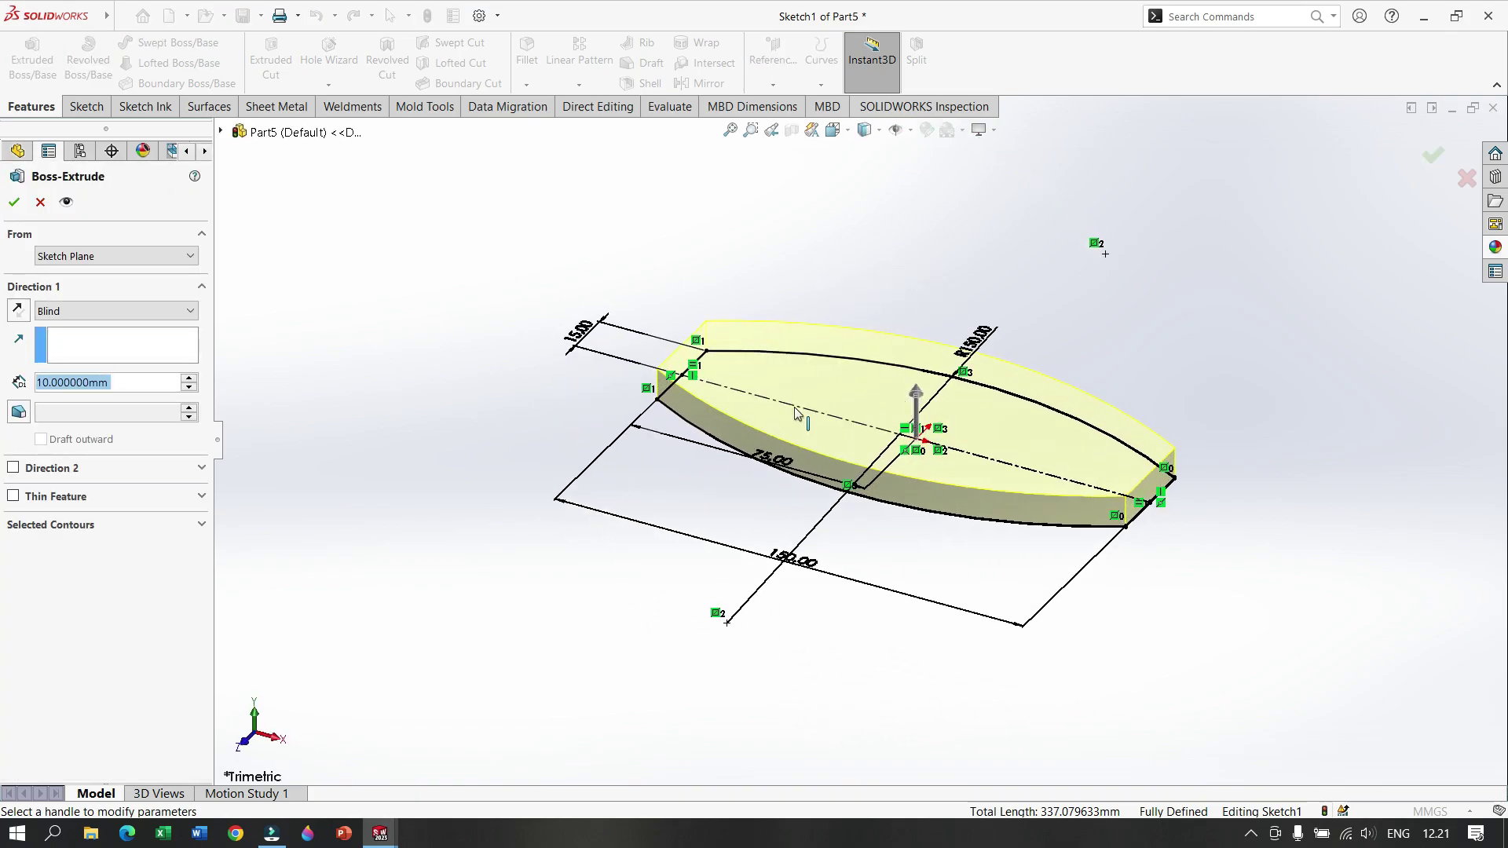
Step: Extrude the lens sketch to a 200 mm Blind depth as Boss-Extrude1
type("150")
key("Return")
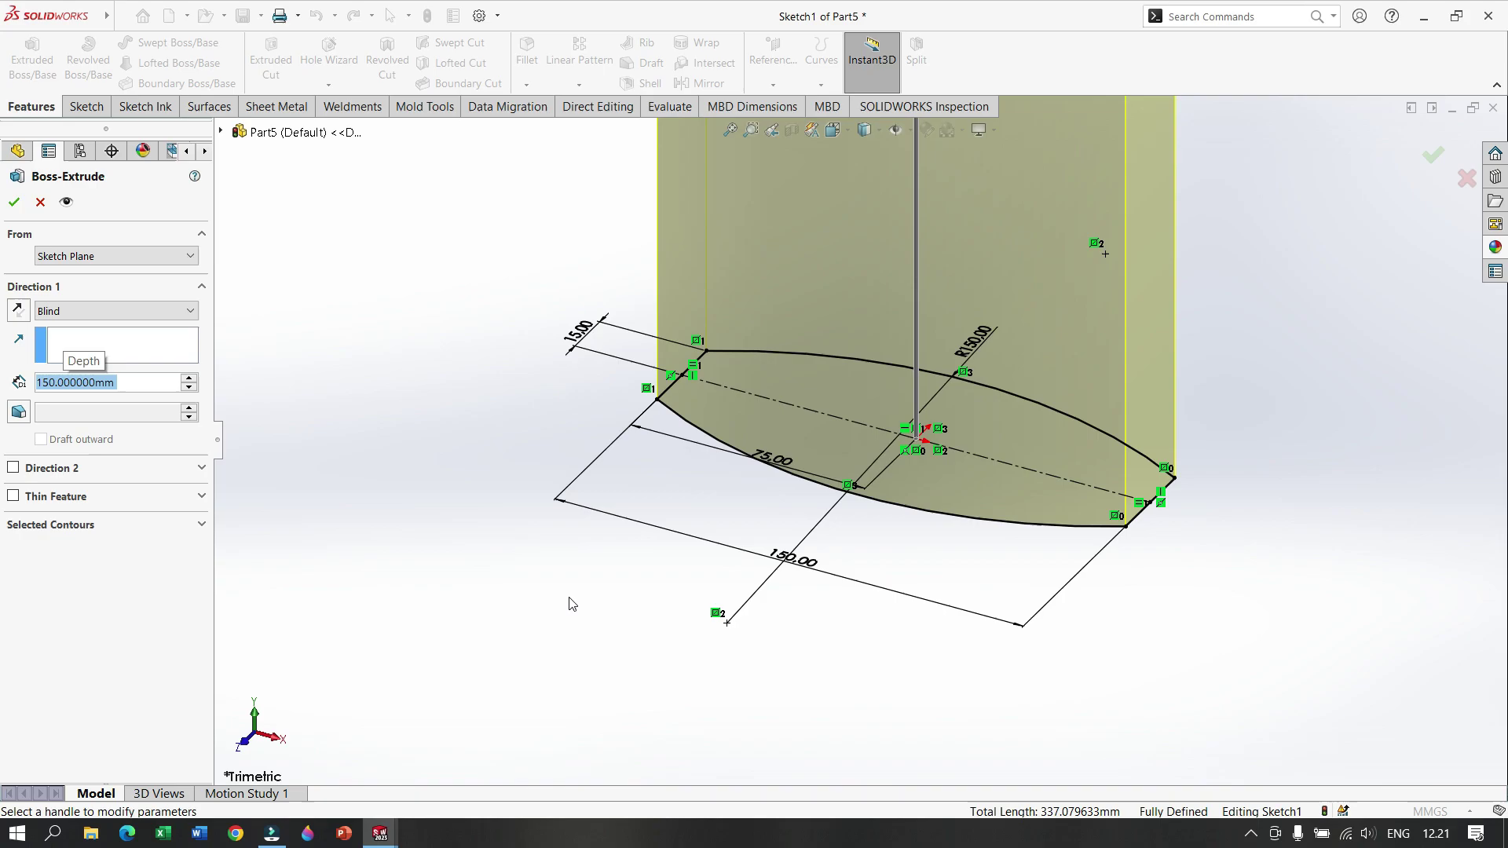
type("200")
key("Return")
left_click(730, 129)
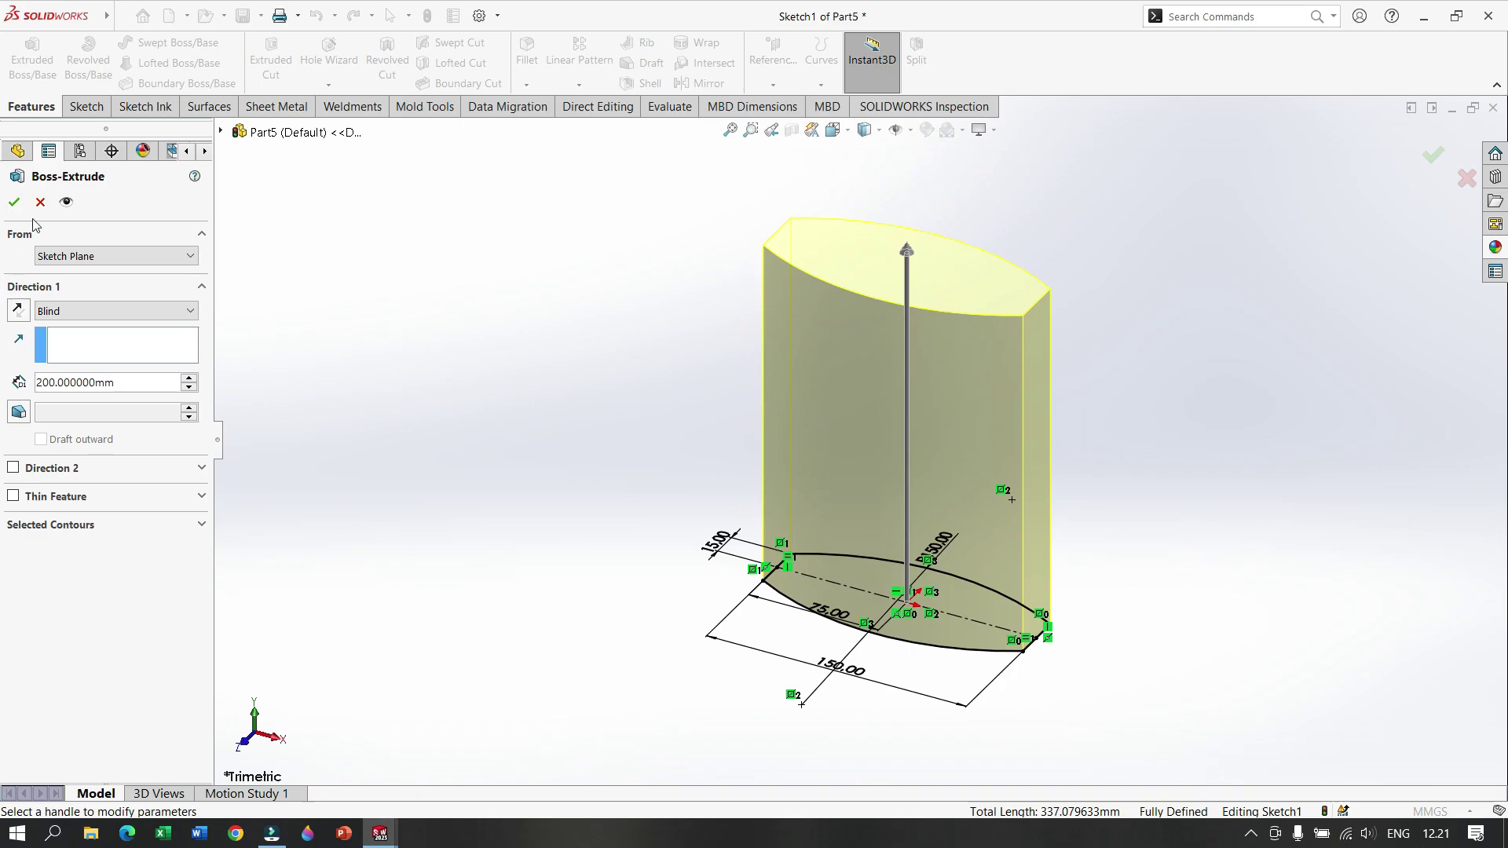
left_click(14, 202)
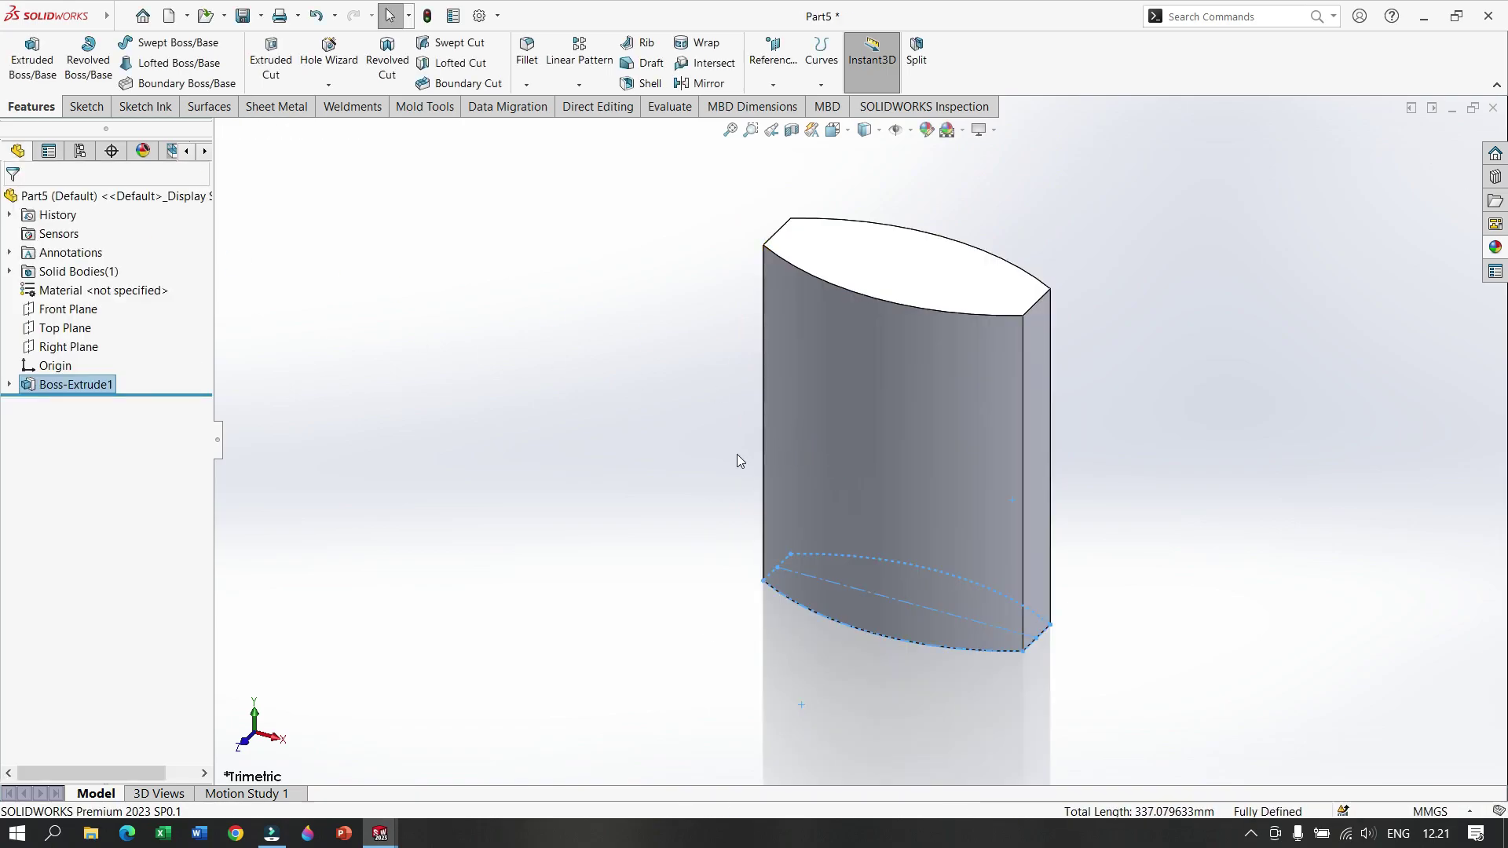
Step: Apply the Plain White scene, view the solid from the Front, and try a section view
middle_click_drag(736, 454, 844, 449)
left_click_drag(844, 449, 799, 450)
key("Escape")
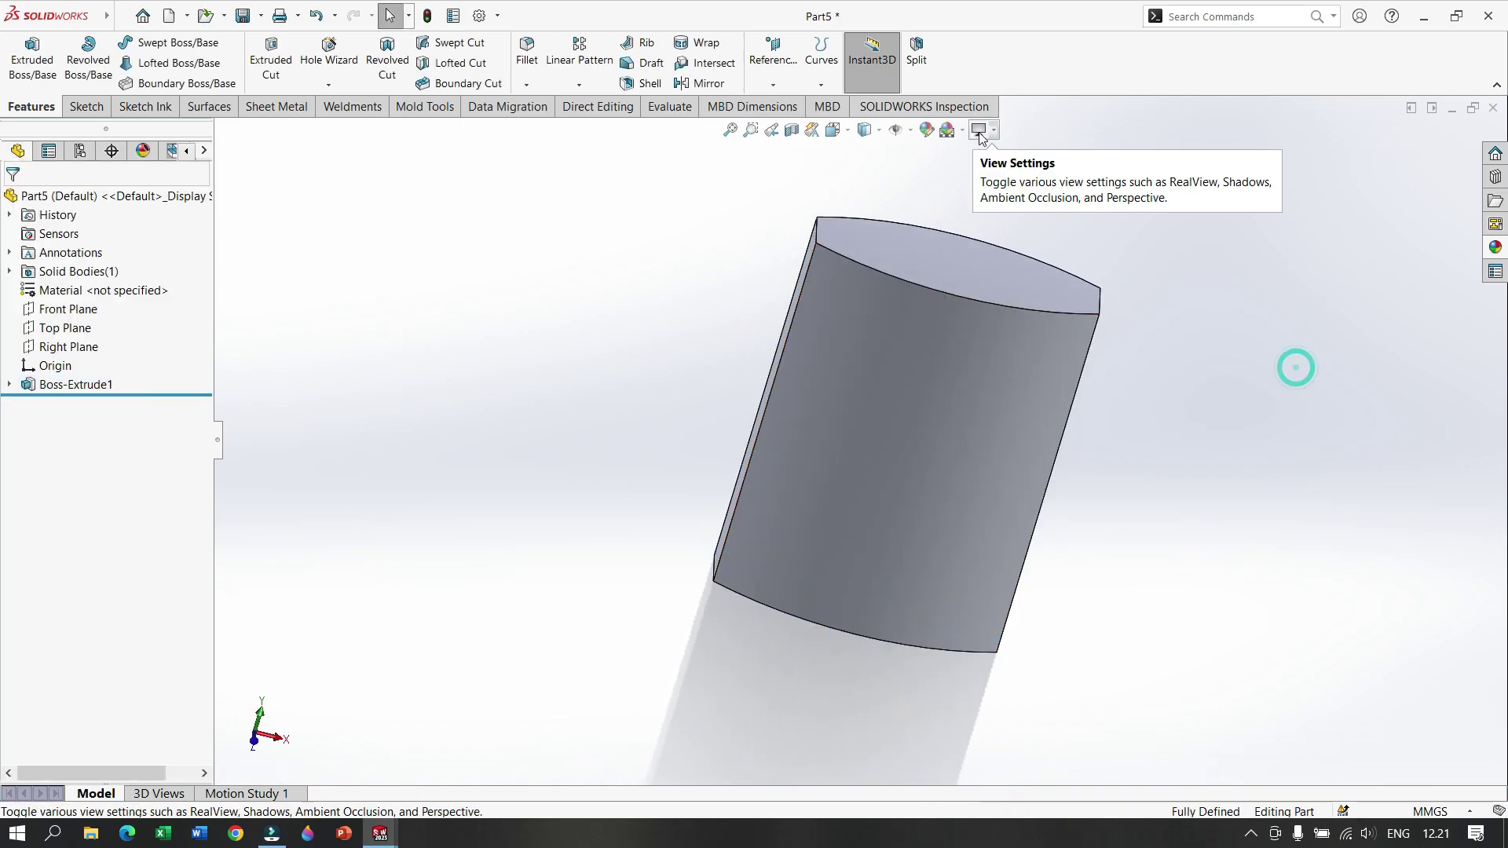
left_click(962, 131)
left_click(986, 194)
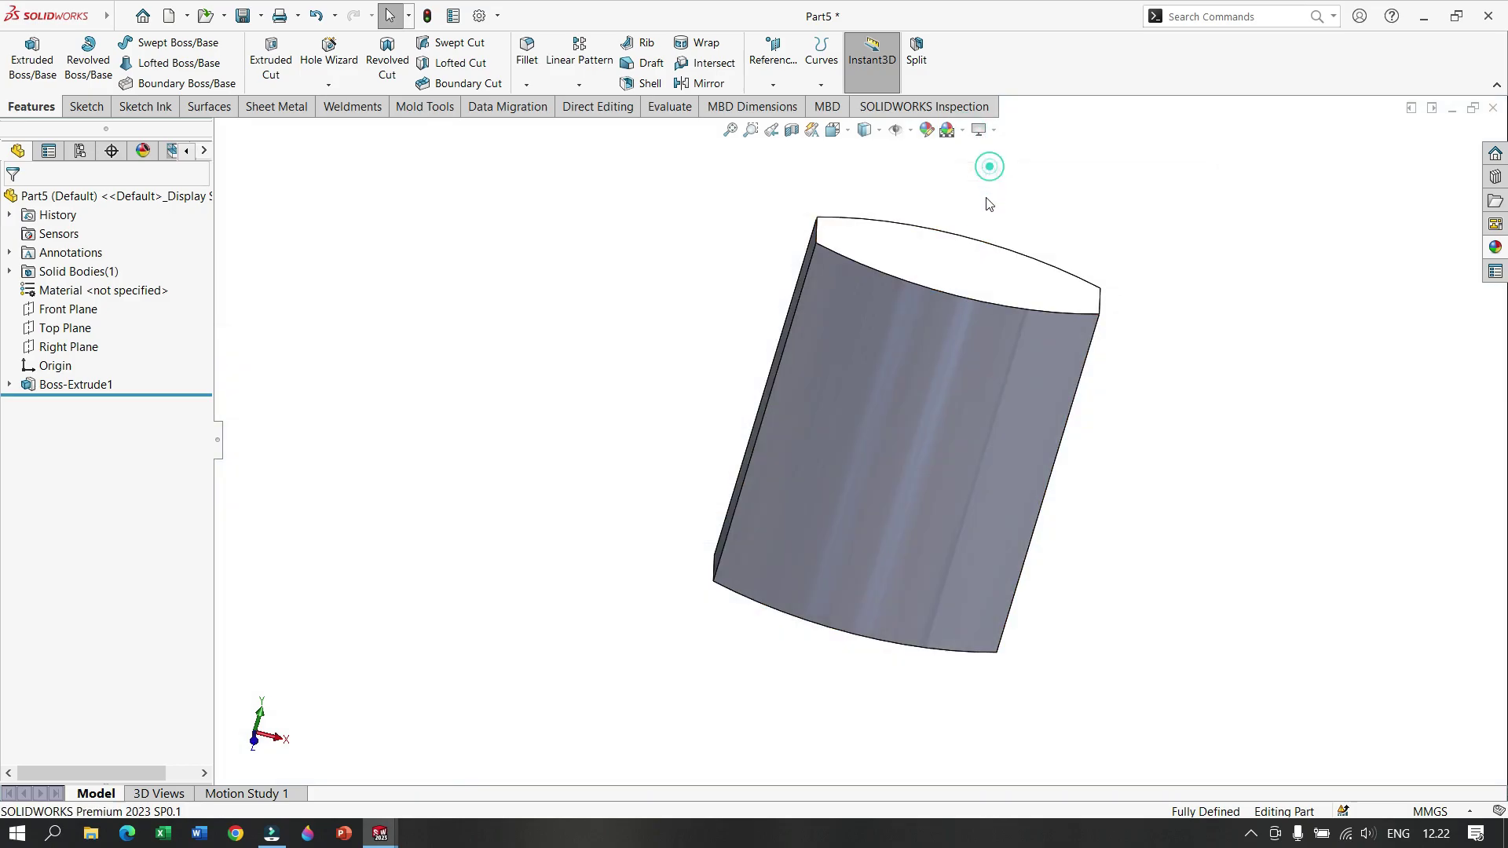
left_click(833, 130)
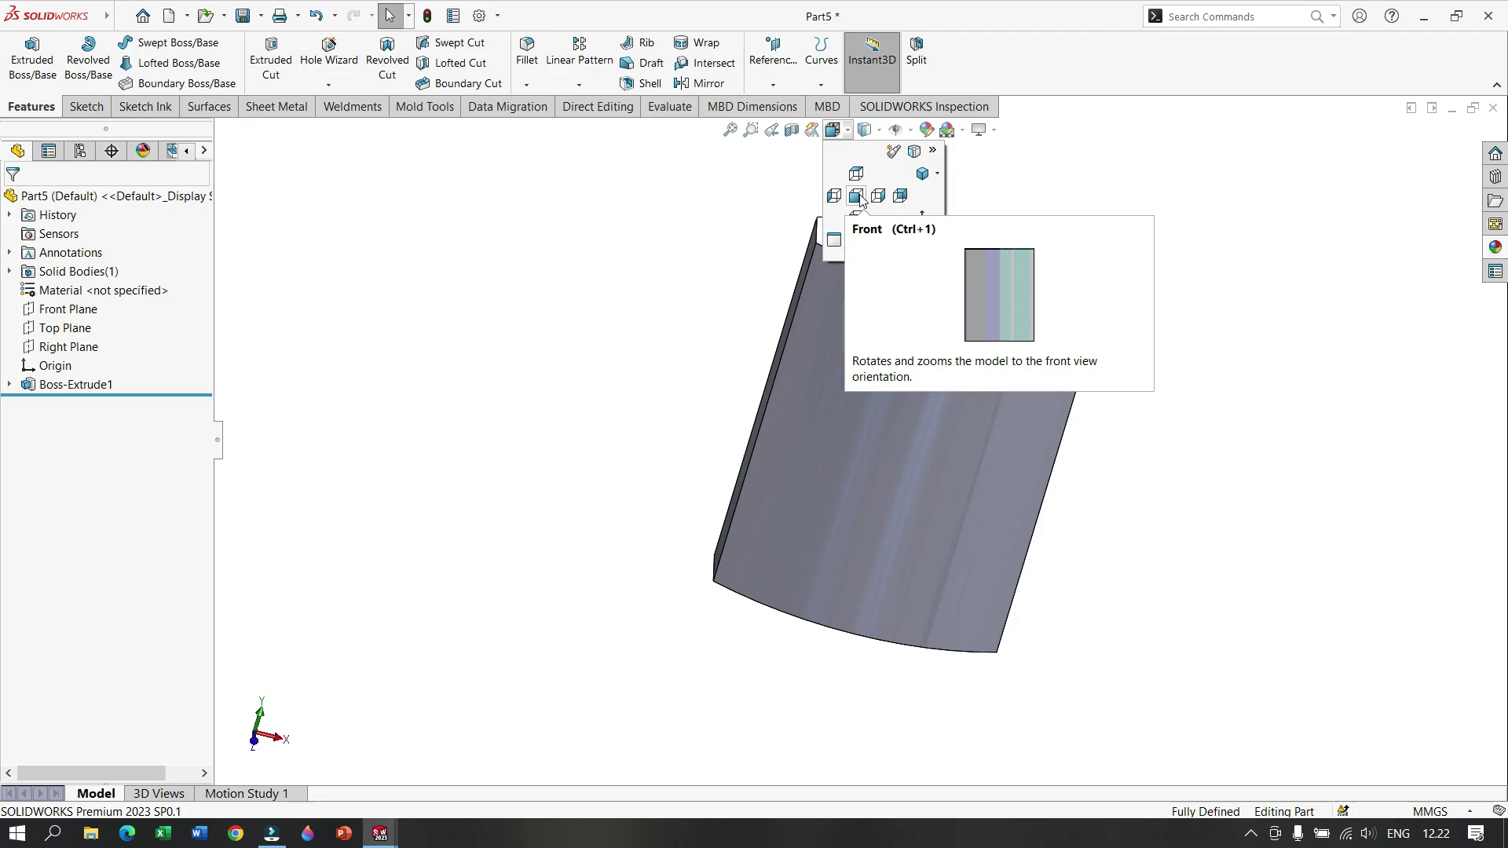
left_click(858, 197)
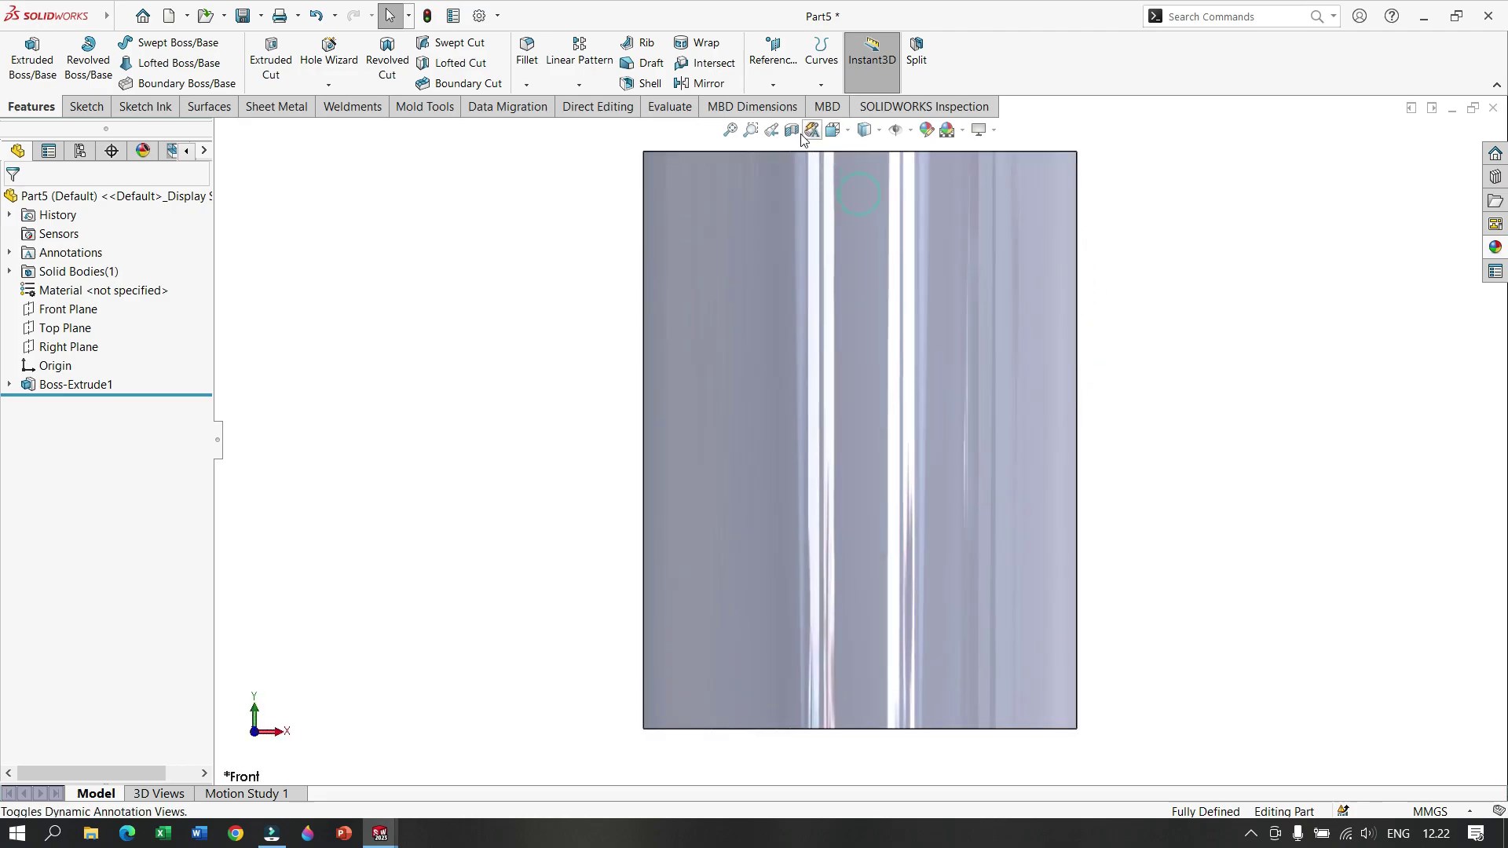
left_click(791, 130)
left_click(1430, 155)
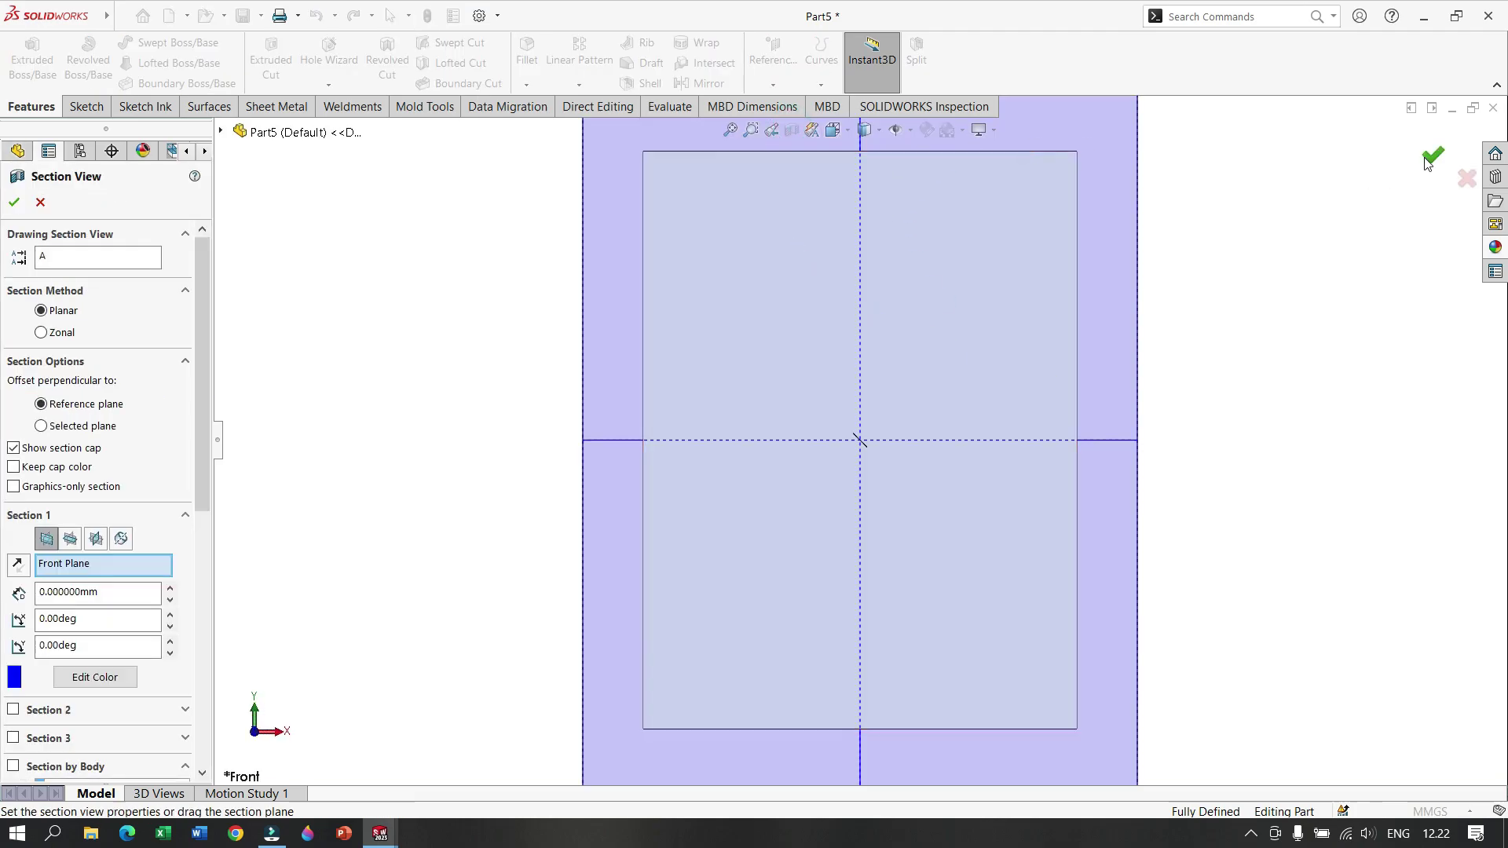
Step: Return to the Front view and start Sketch2 on the Front Plane
mouse_move(1171, 327)
middle_mouse_down()
mouse_move(1096, 378)
mouse_move(1036, 370)
mouse_move(1049, 414)
mouse_move(1171, 374)
mouse_move(1208, 416)
middle_mouse_up()
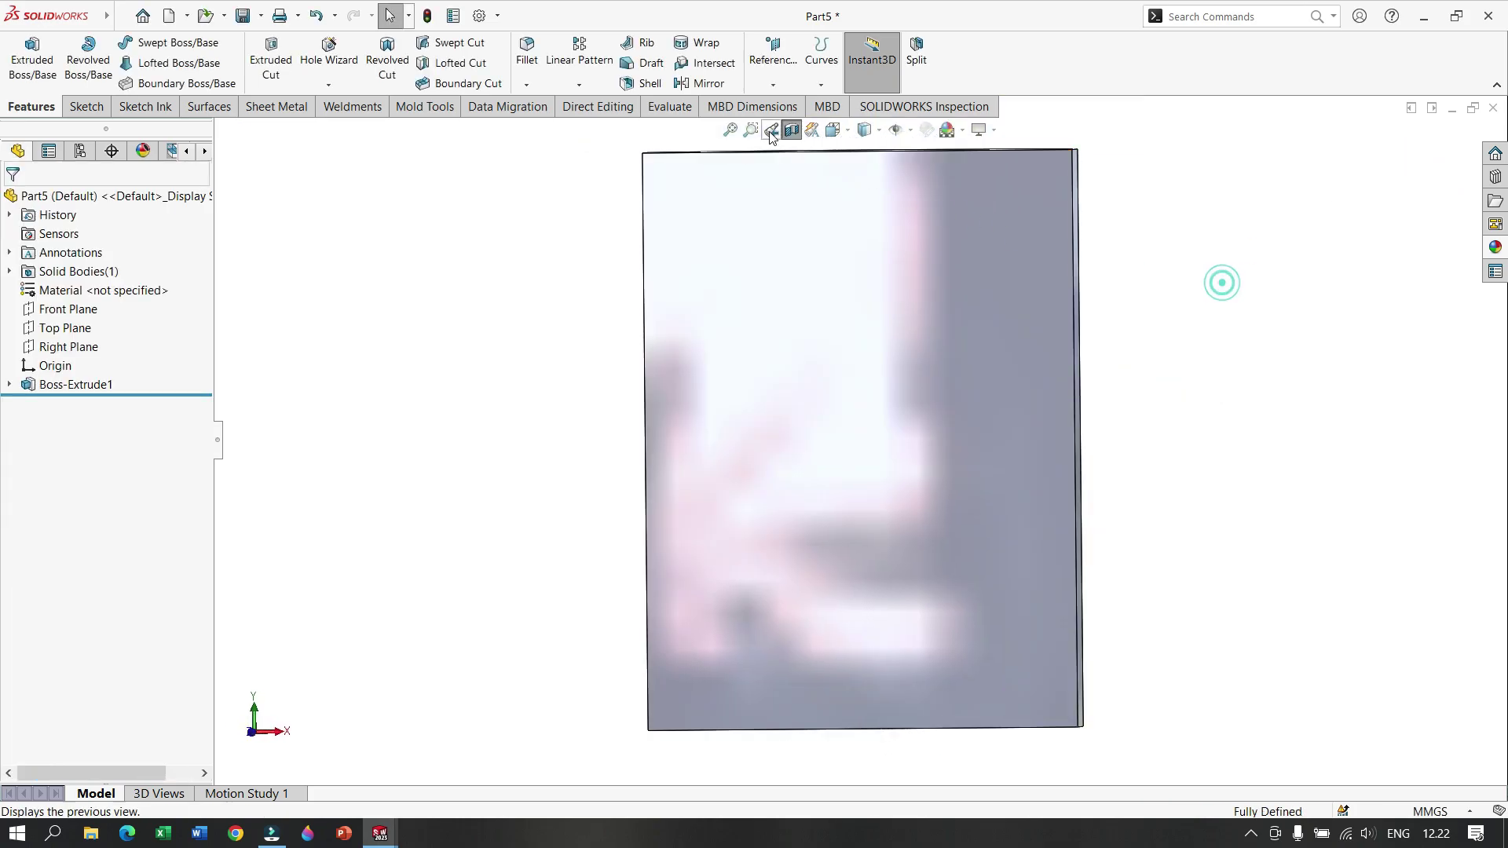
left_click(840, 129)
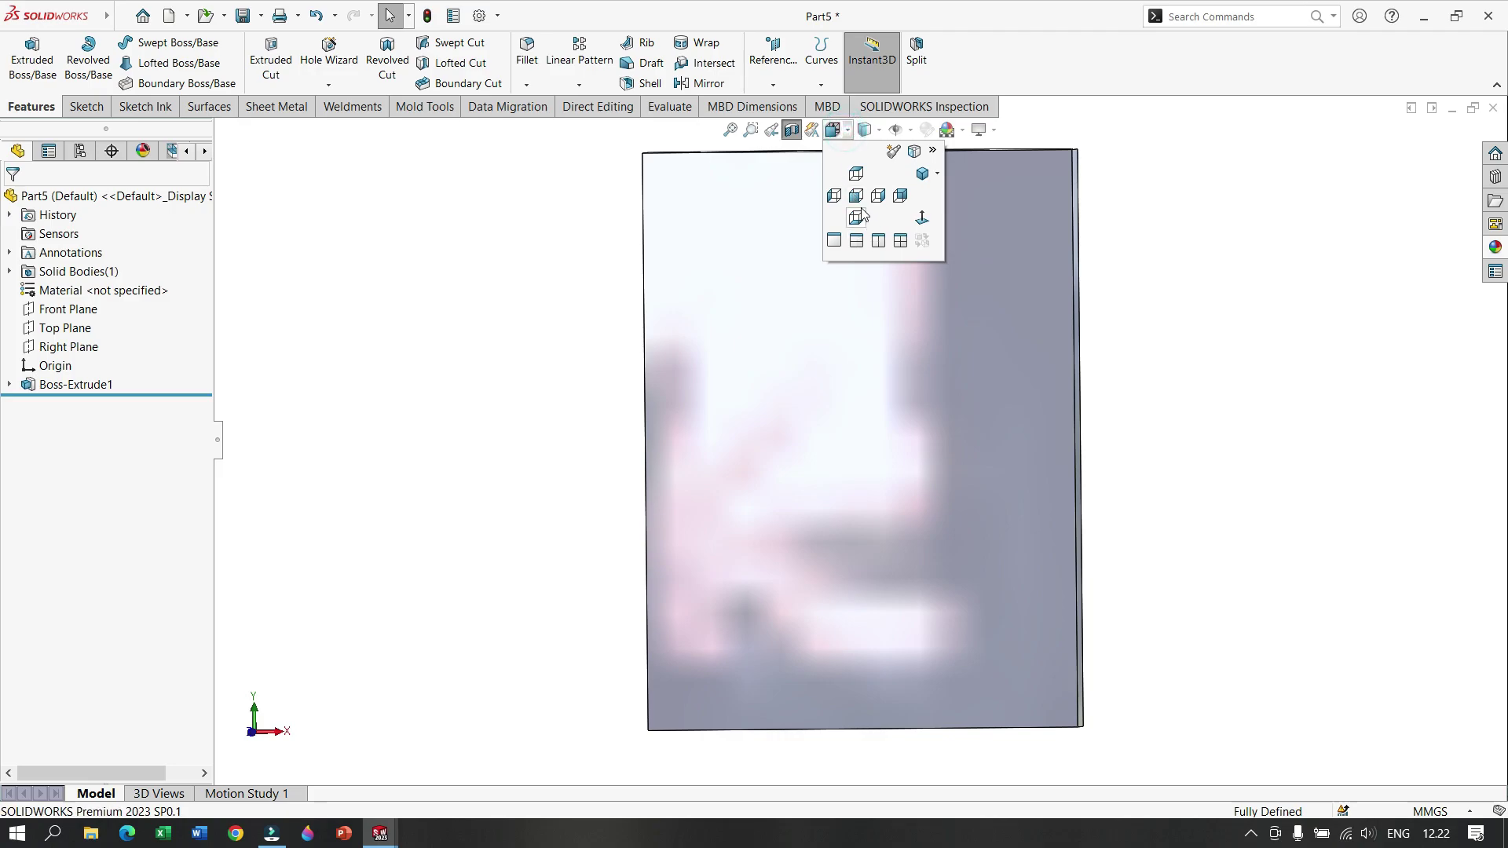
left_click(858, 216)
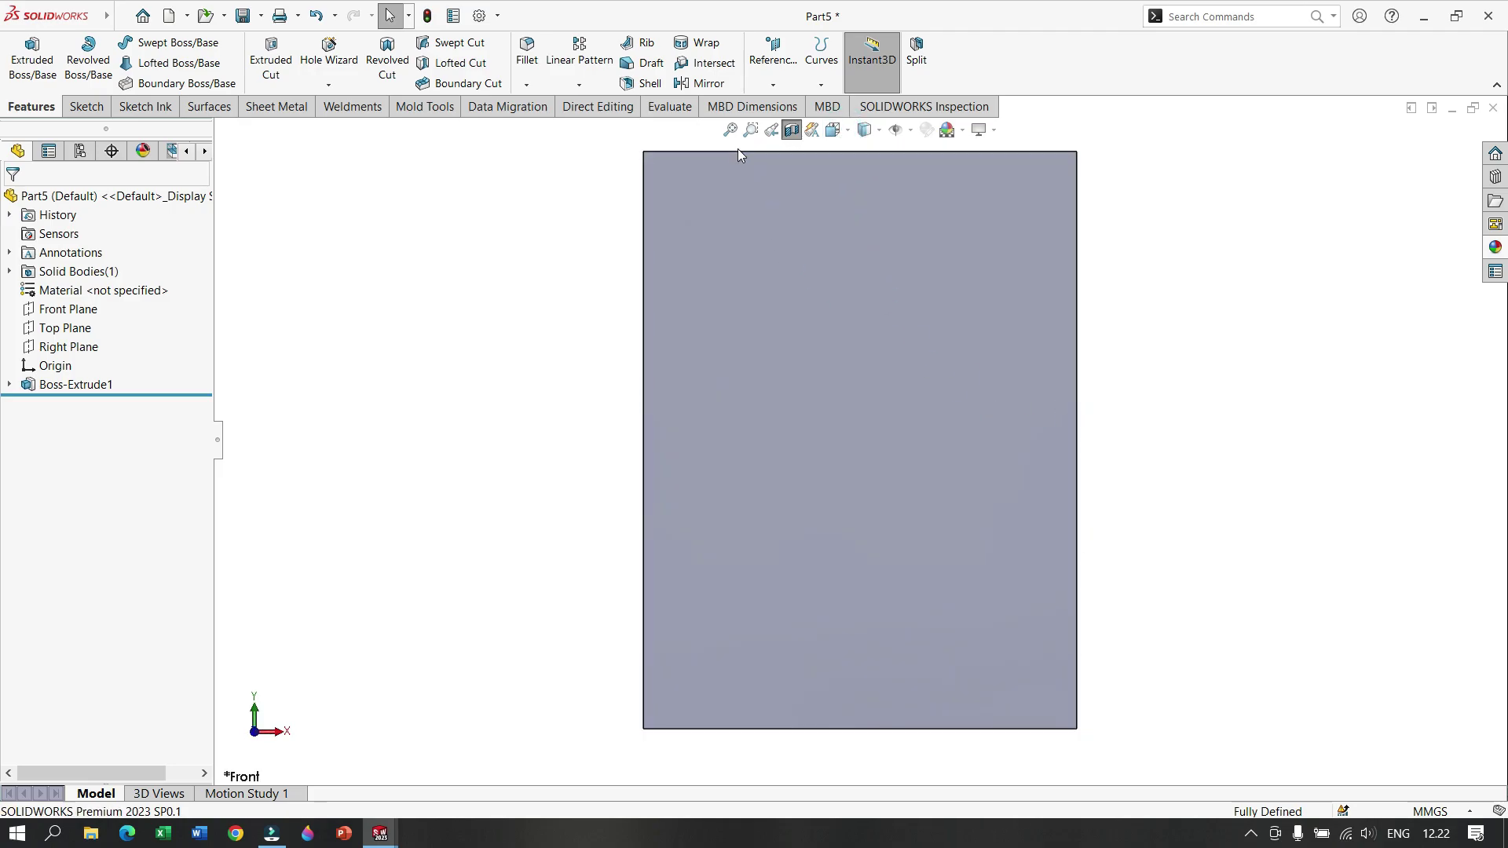
left_click(69, 308)
left_click(79, 289)
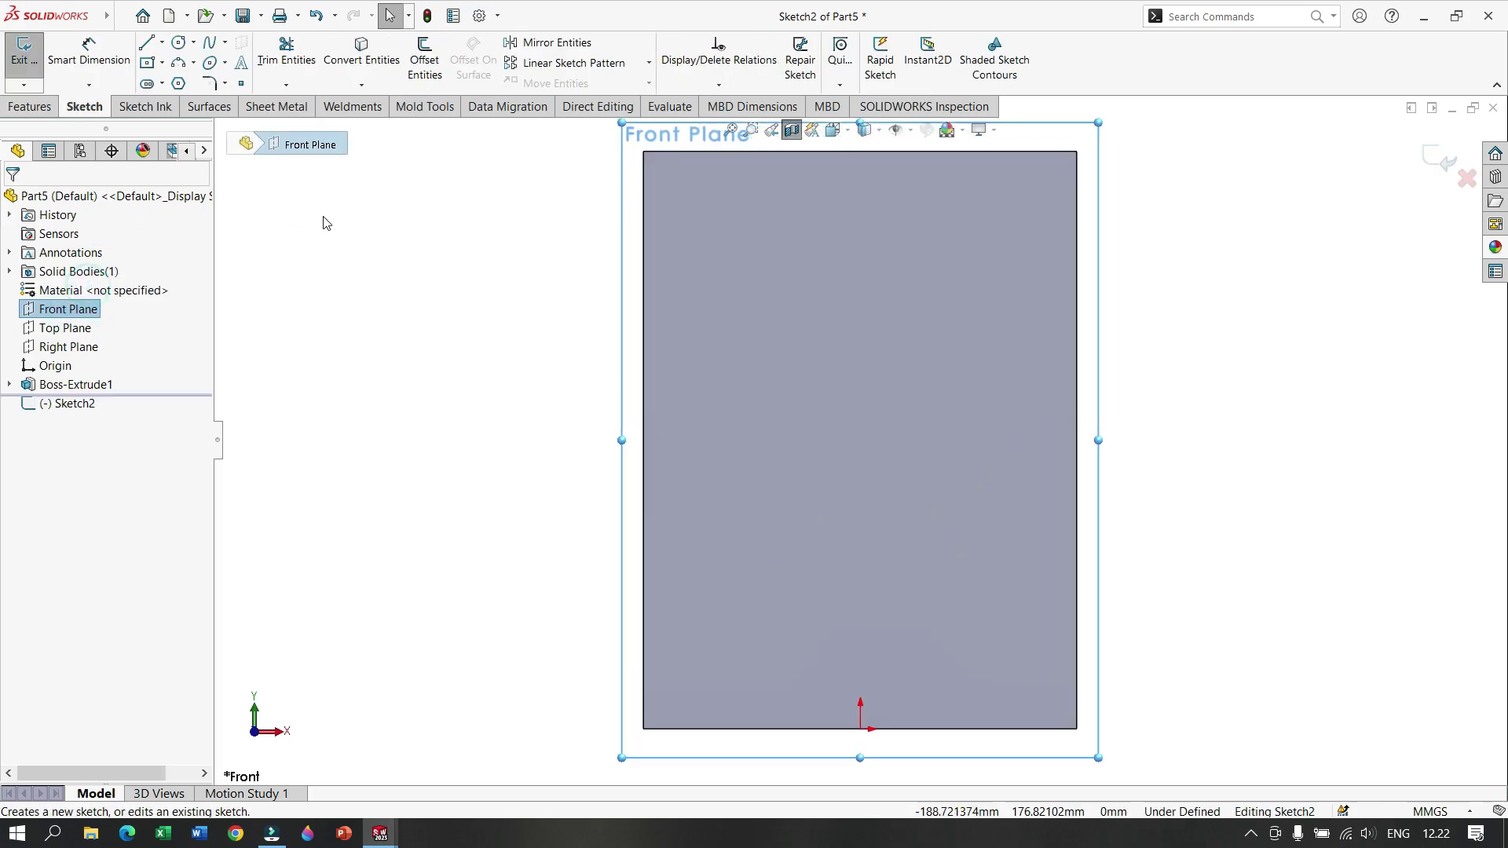
Step: Draw a three-point arc from the solid's top edge down to its left edge
left_click(179, 63)
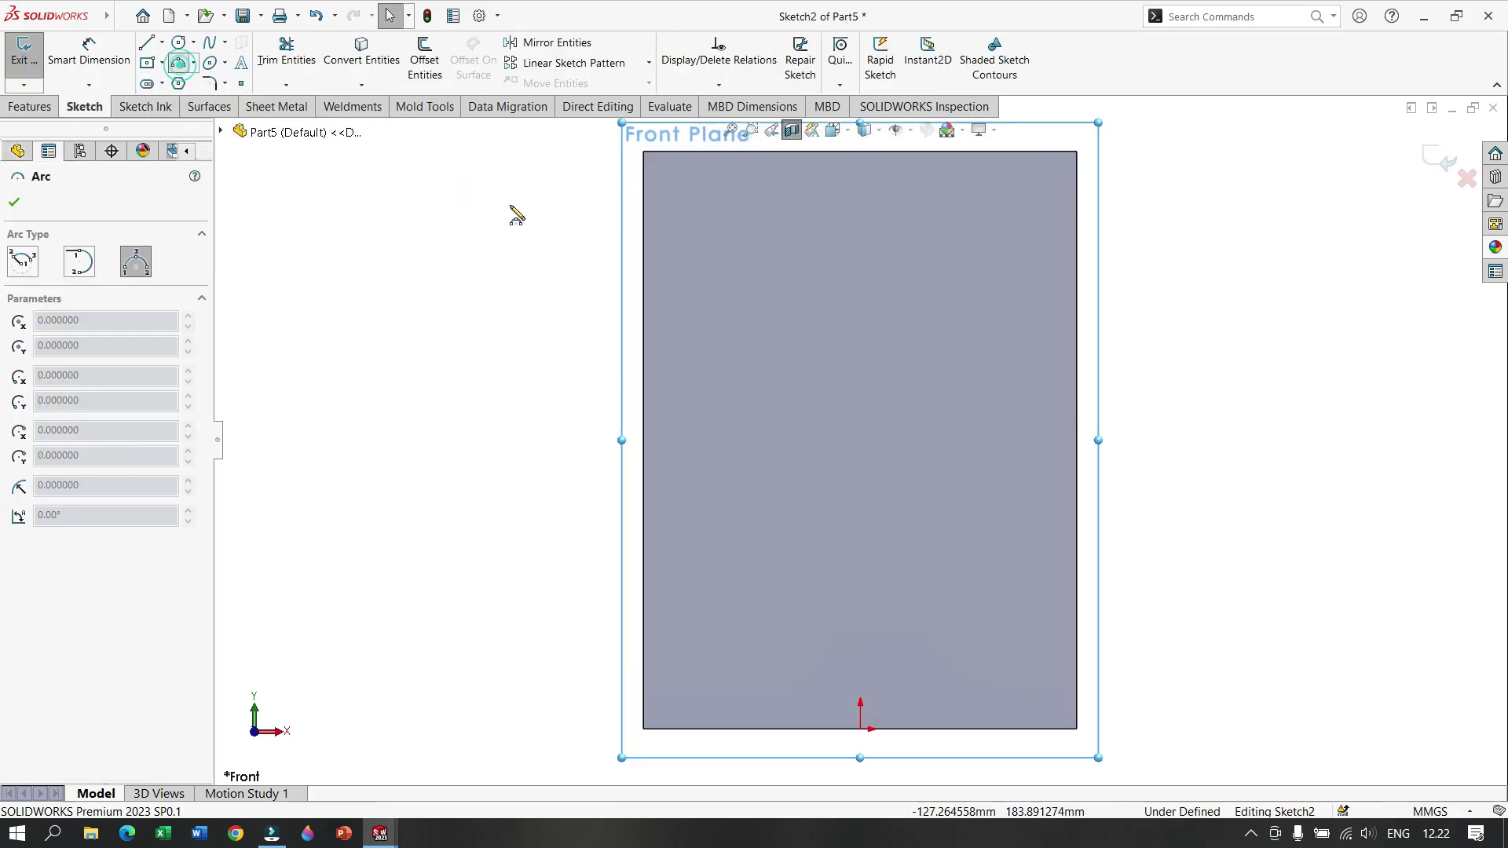
left_click(745, 152)
left_click(644, 271)
left_click(719, 239)
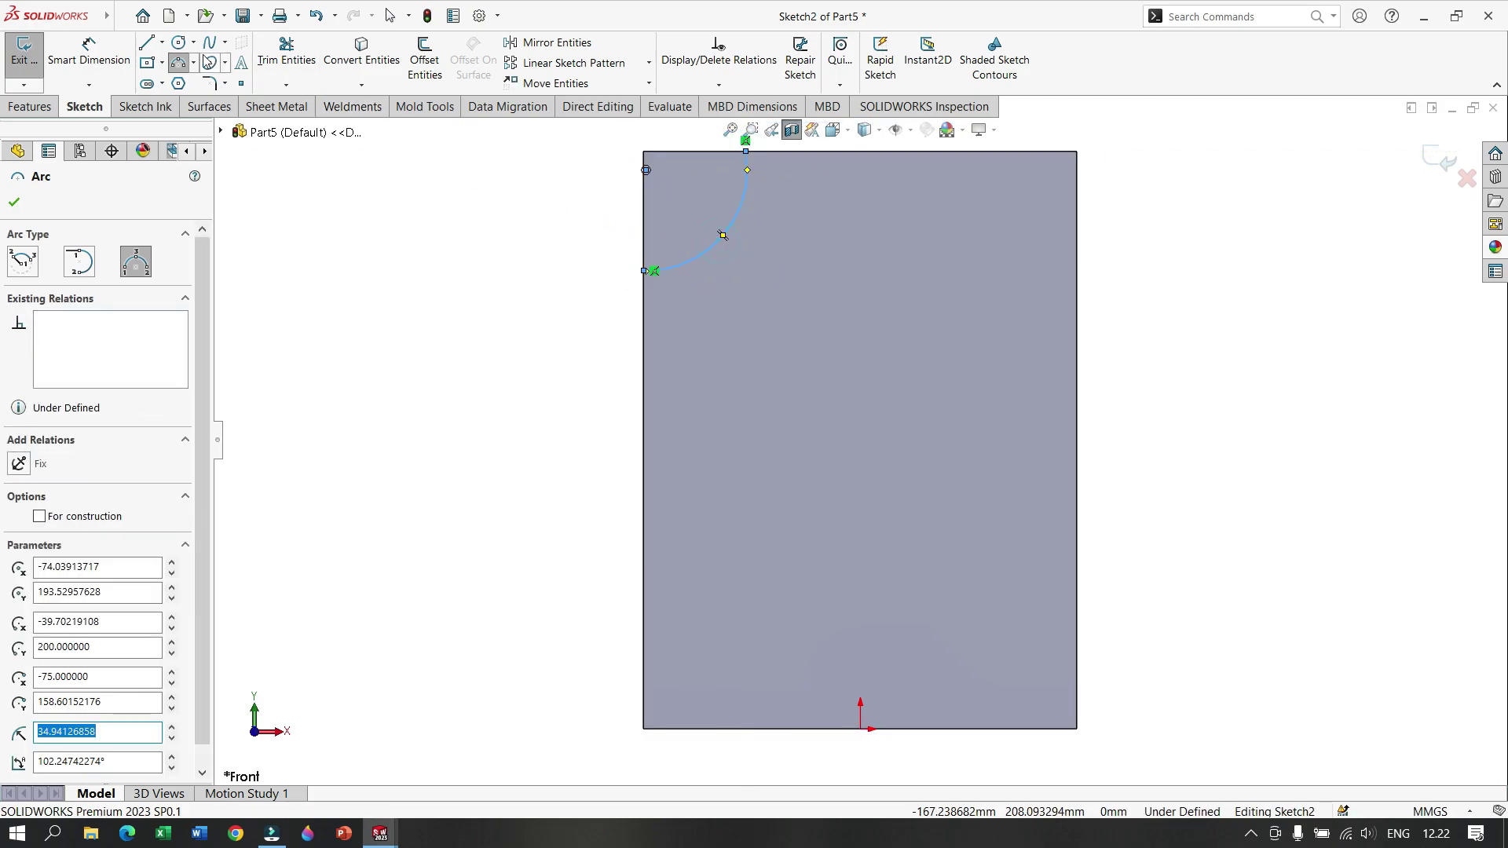
Step: Dimension the arc's top end 30 mm from the top-left corner
left_click(88, 55)
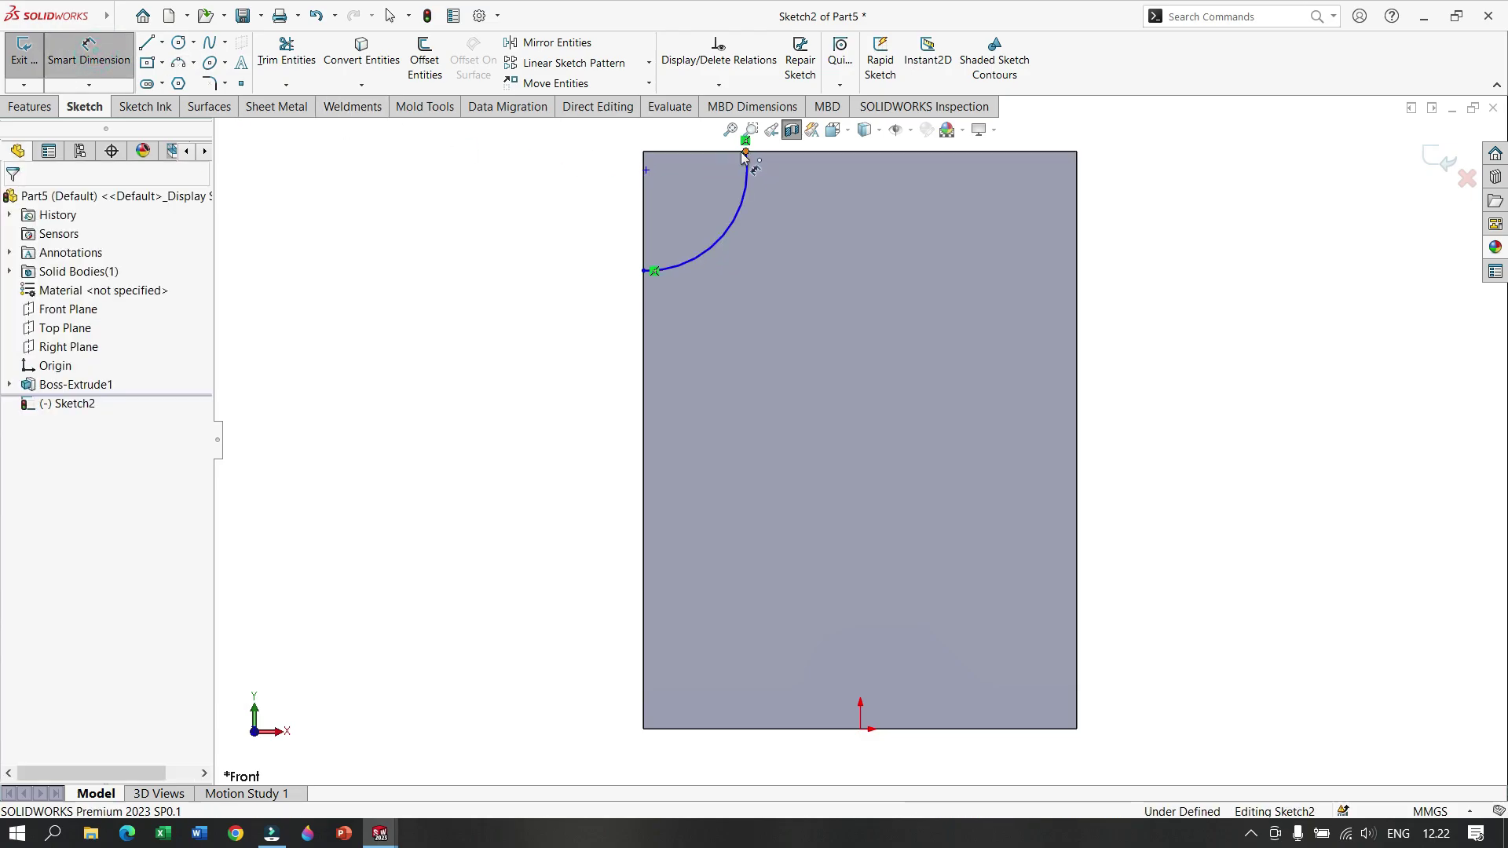
left_click(745, 150)
left_click(644, 151)
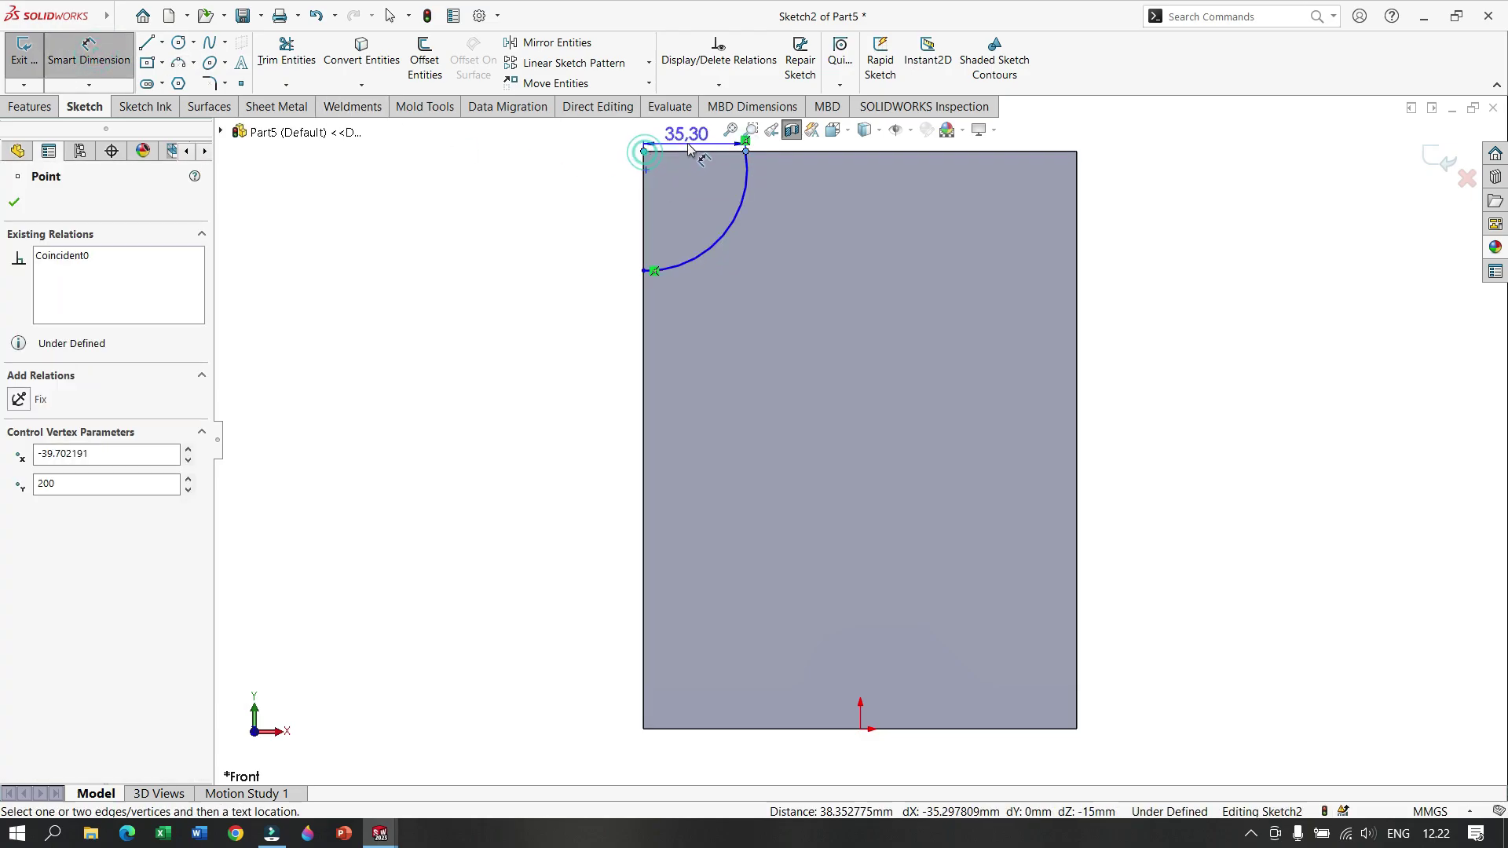
left_click(689, 139)
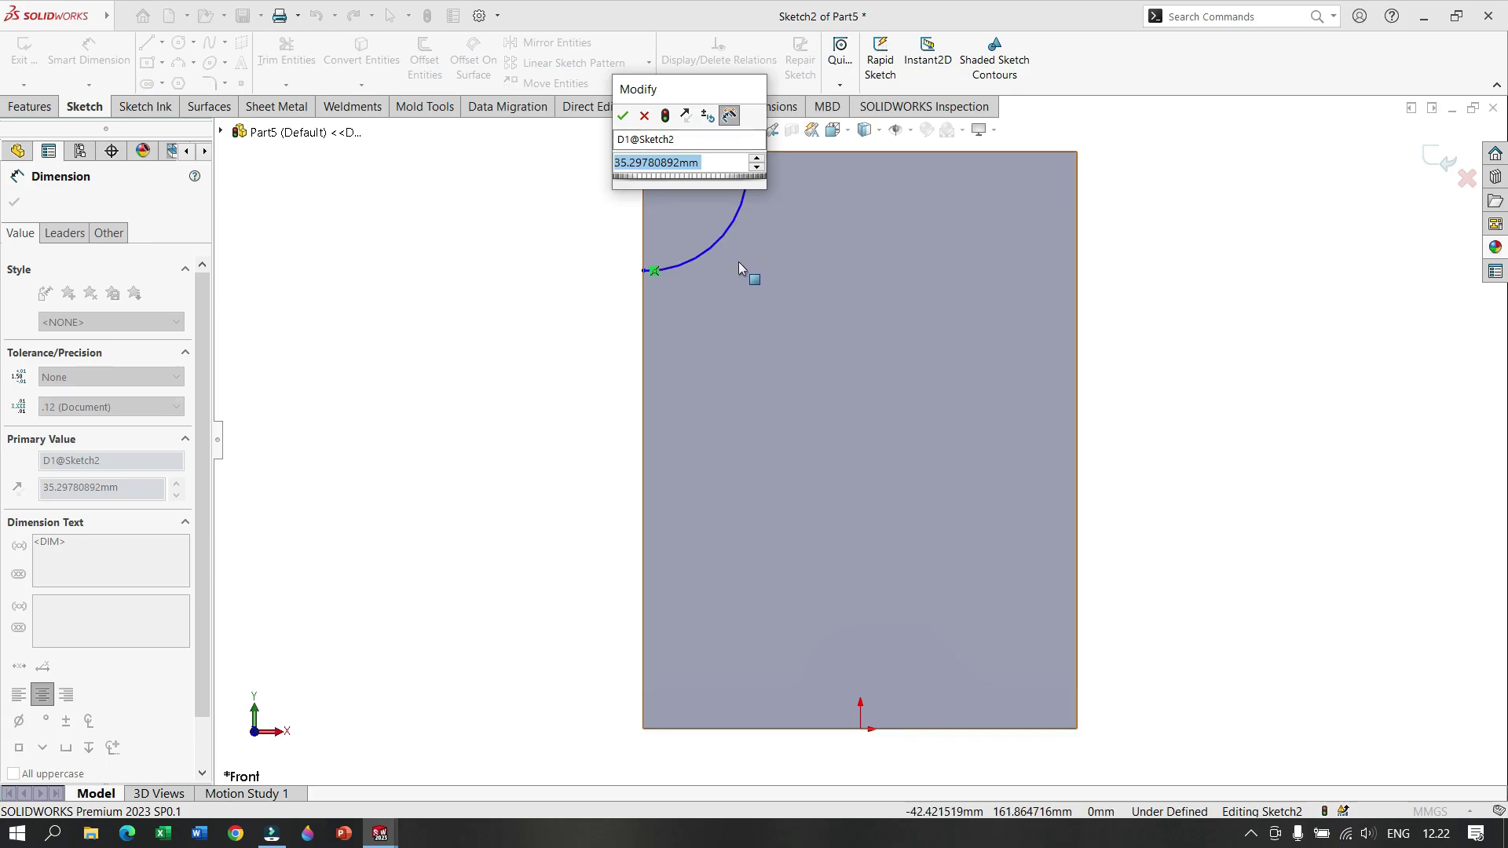
type("30")
key("Return")
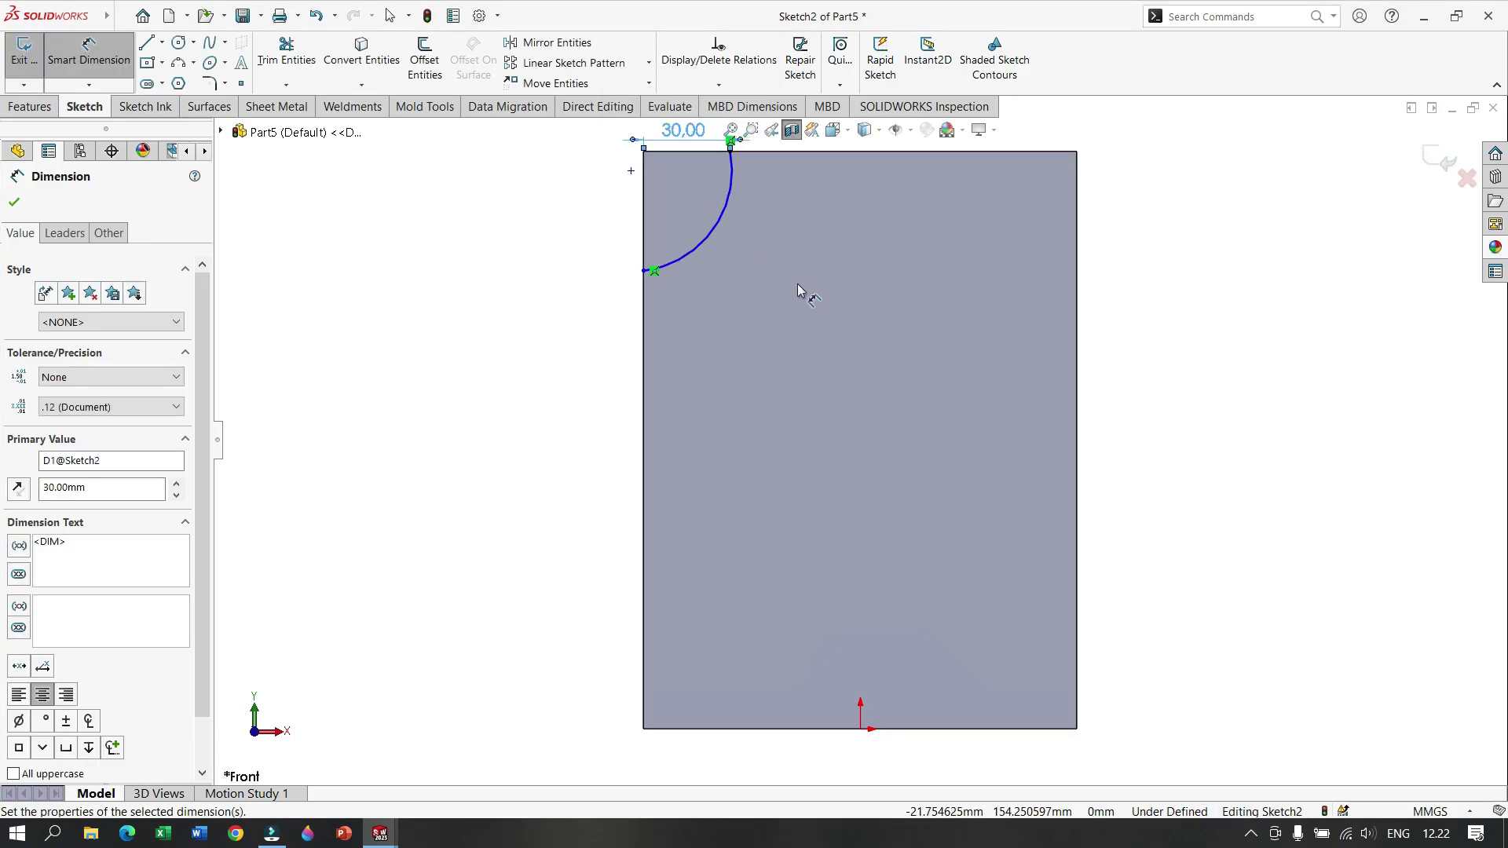
Step: Dimension the arc's lower end 60 mm down and set its radius to R120
key("f")
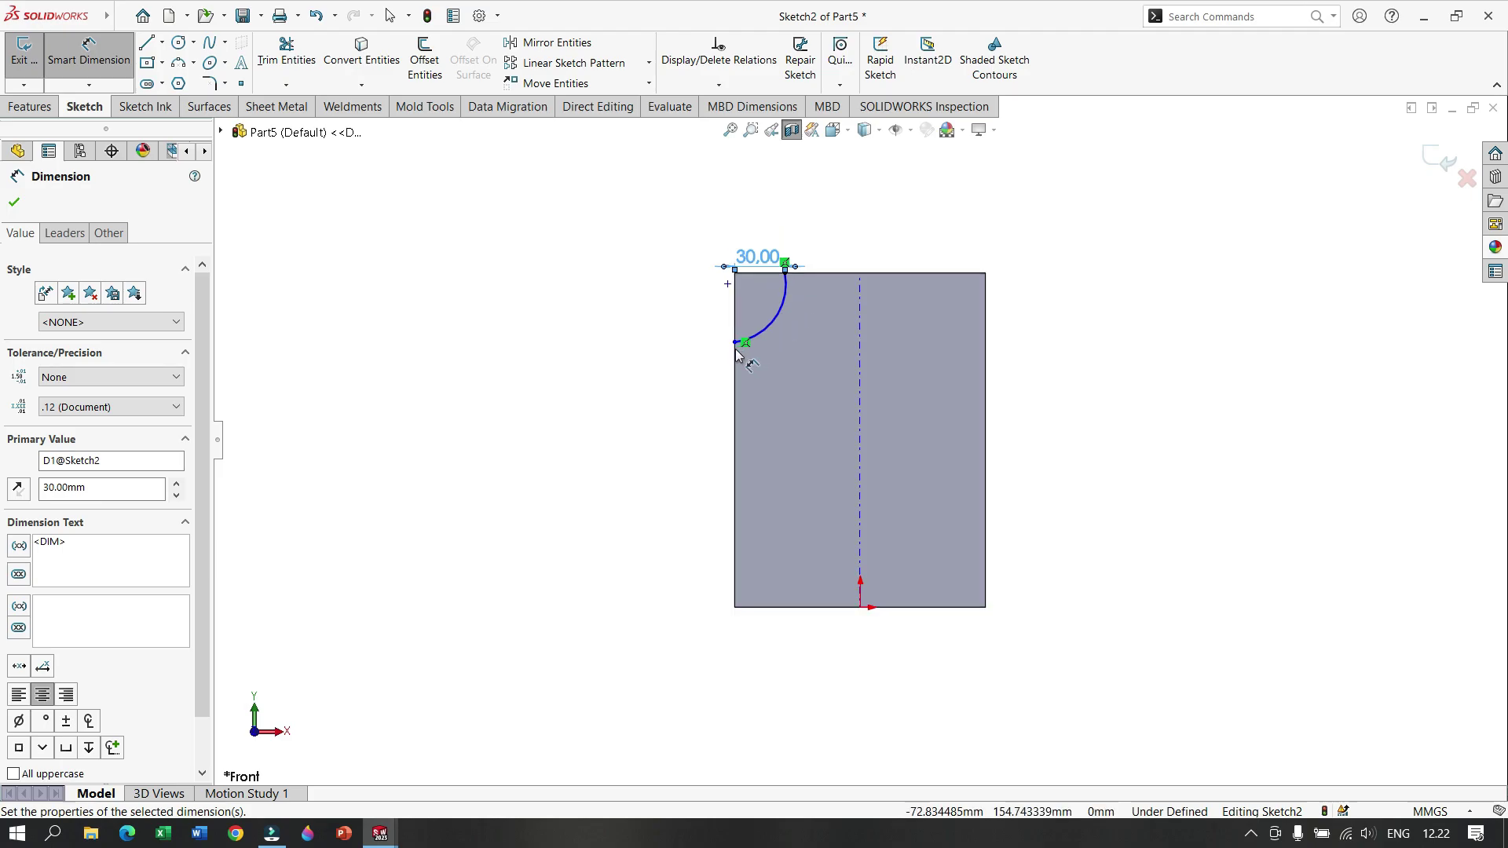
left_click(735, 342)
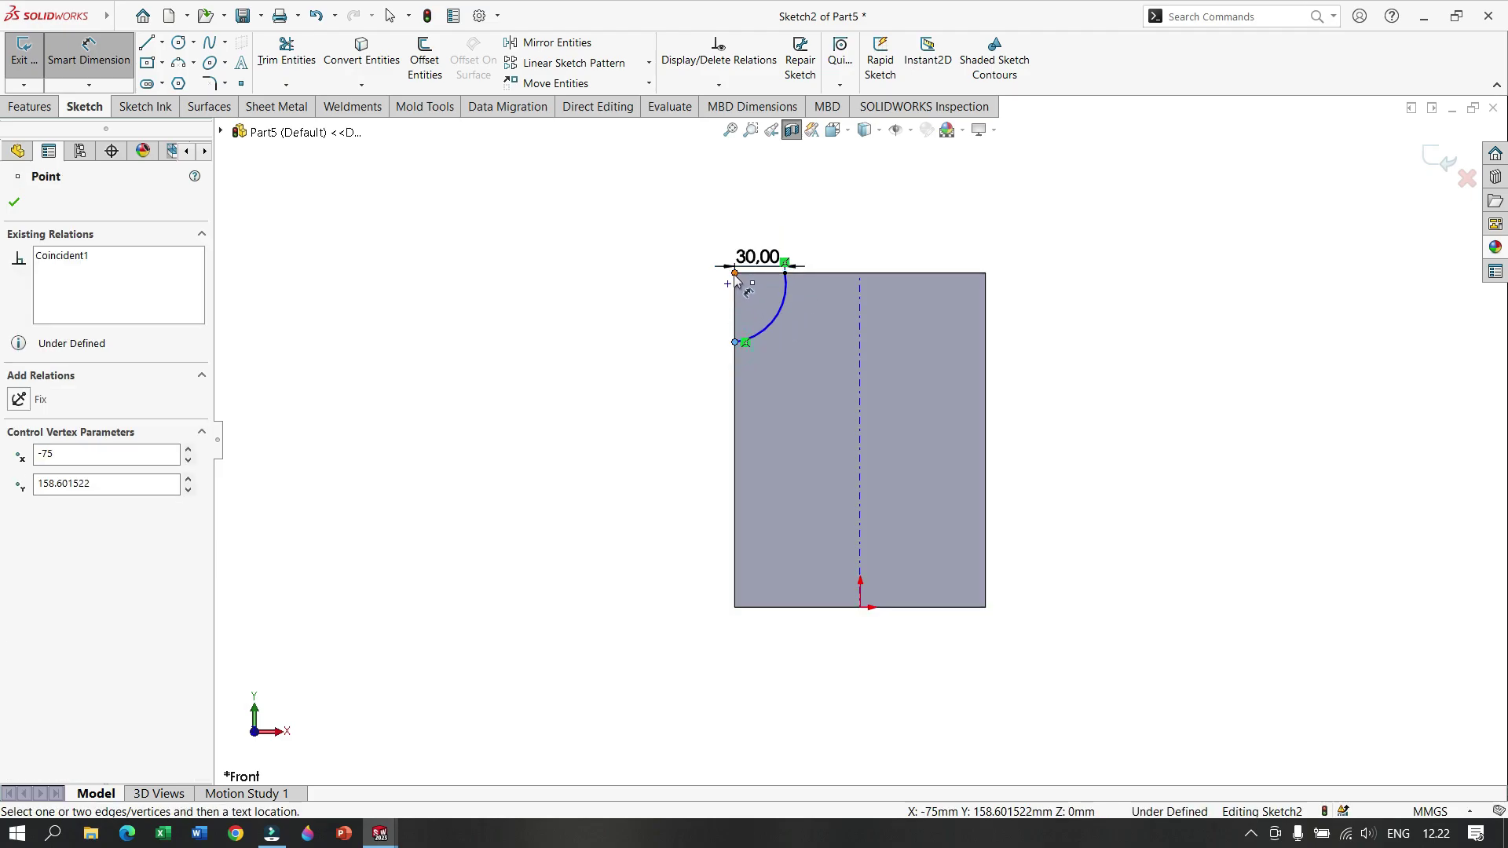
left_click(734, 274)
left_click(644, 311)
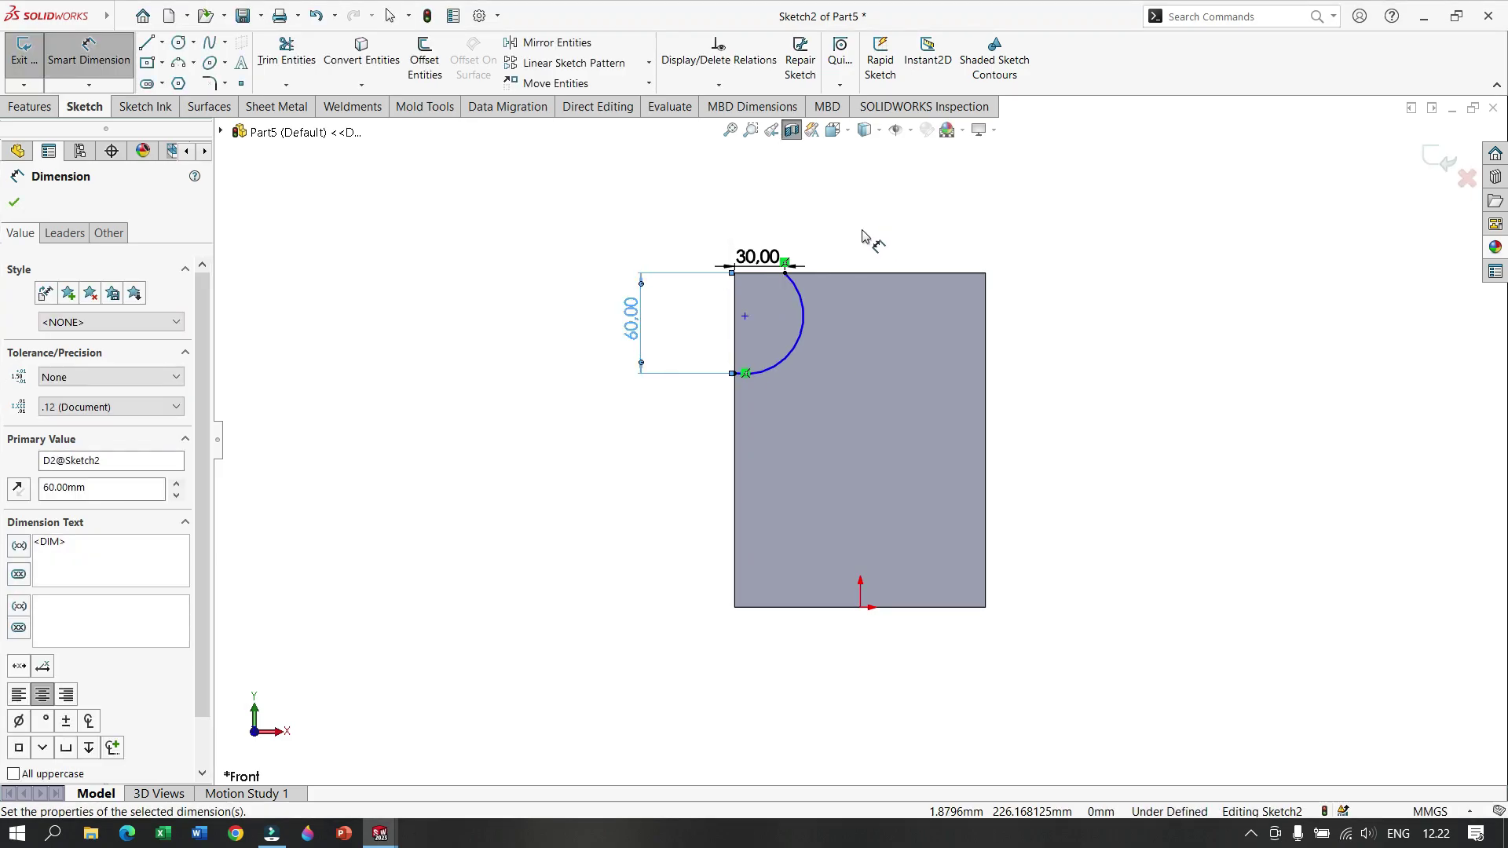
left_click(801, 333)
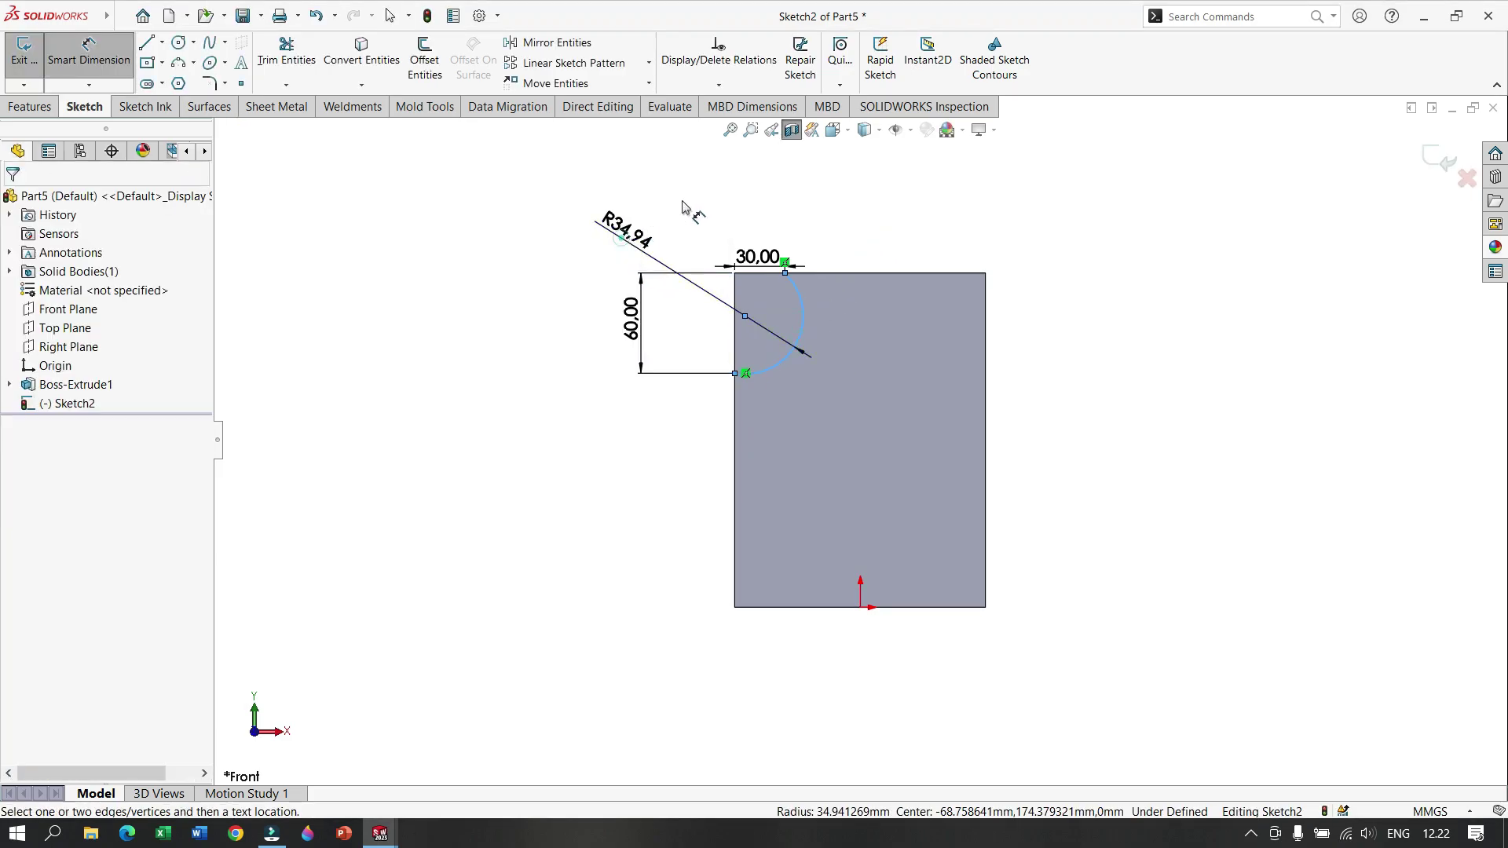
left_click(731, 205)
type("120")
key("Return")
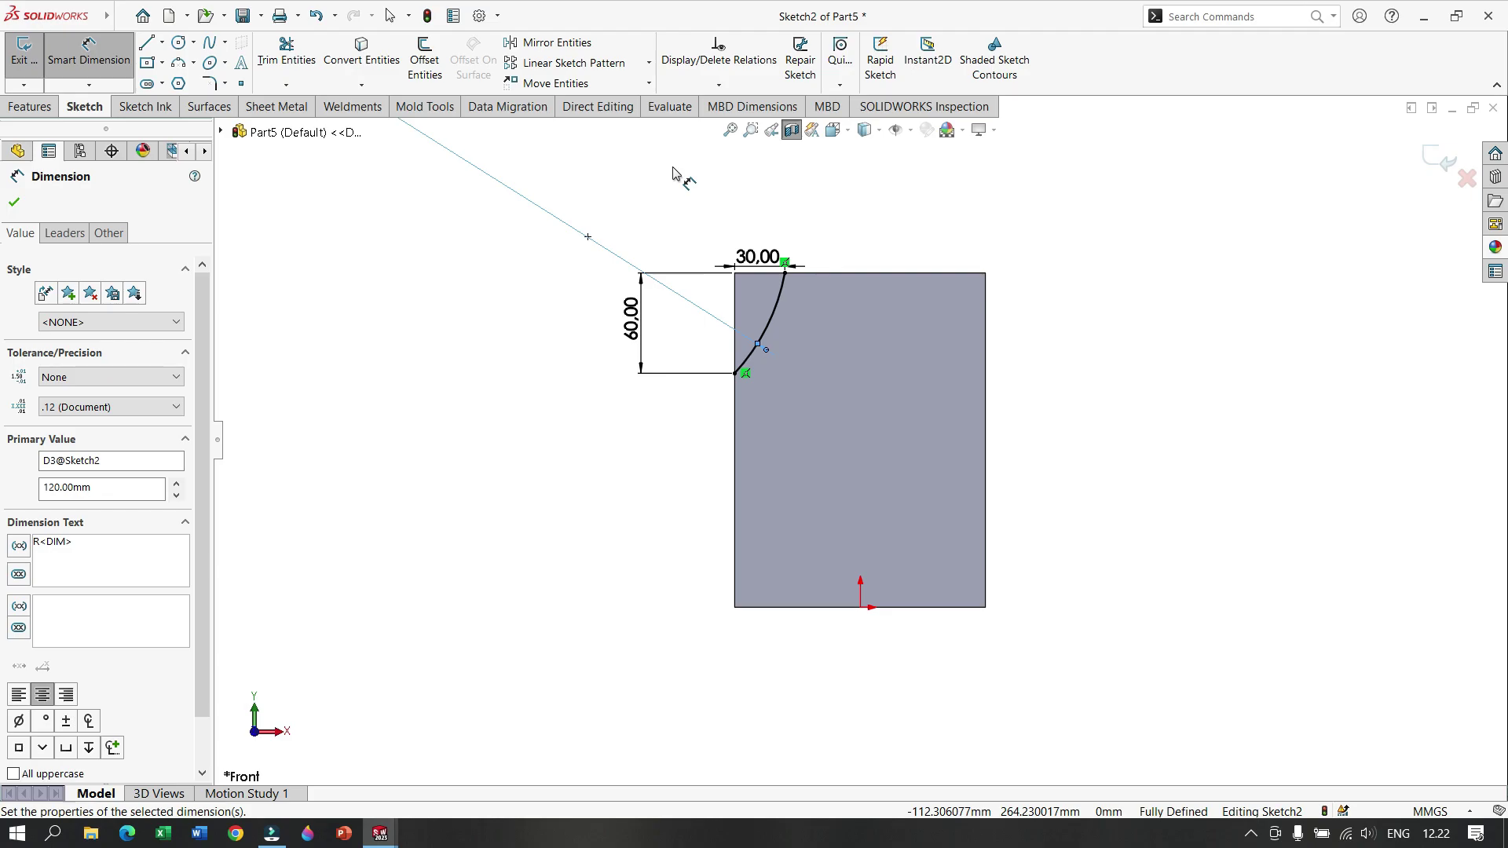
key("z")
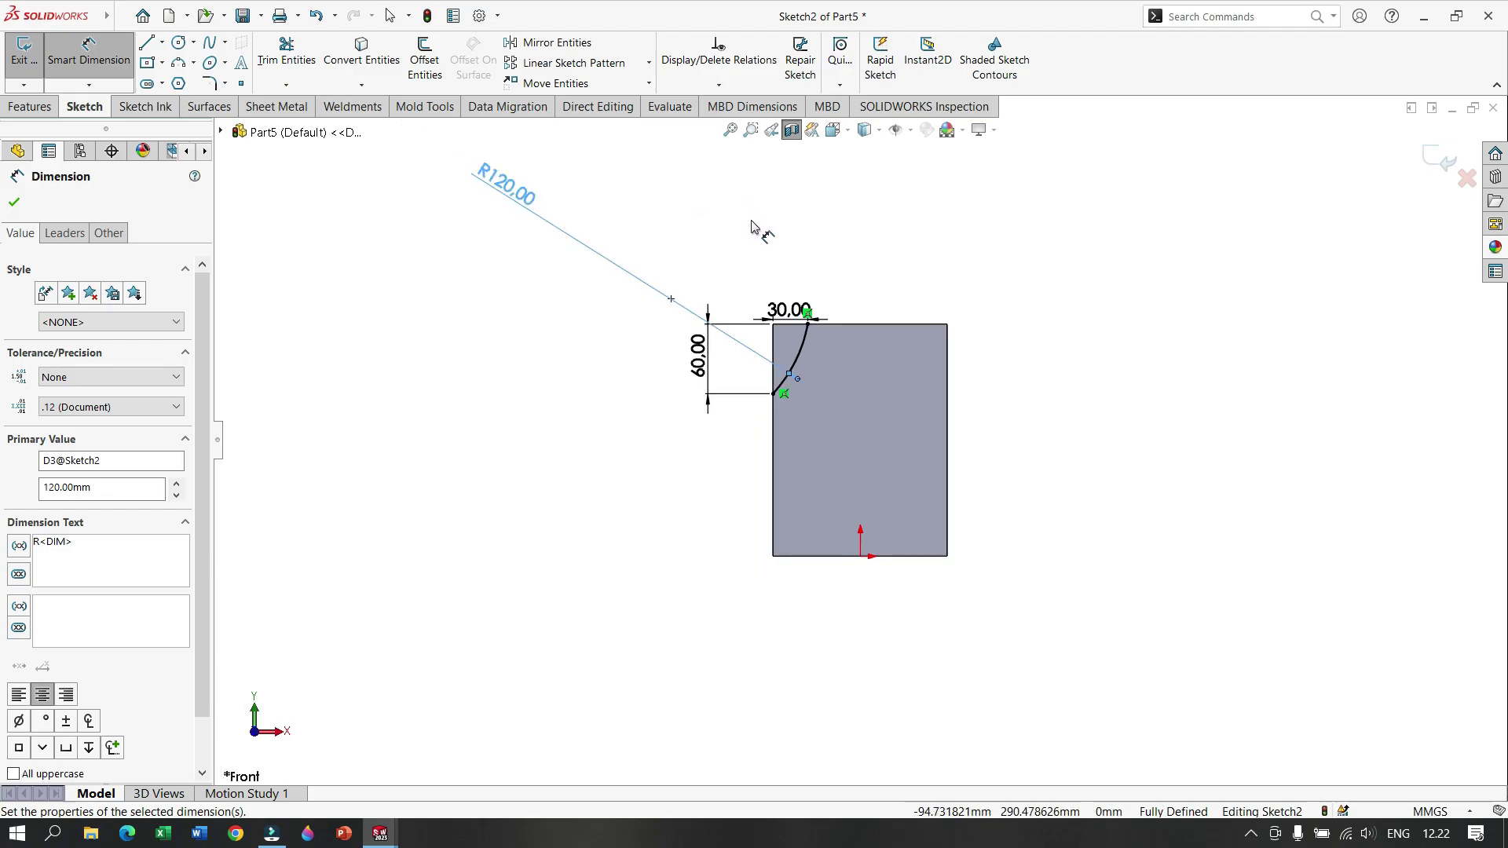
left_click(154, 42)
left_click(179, 82)
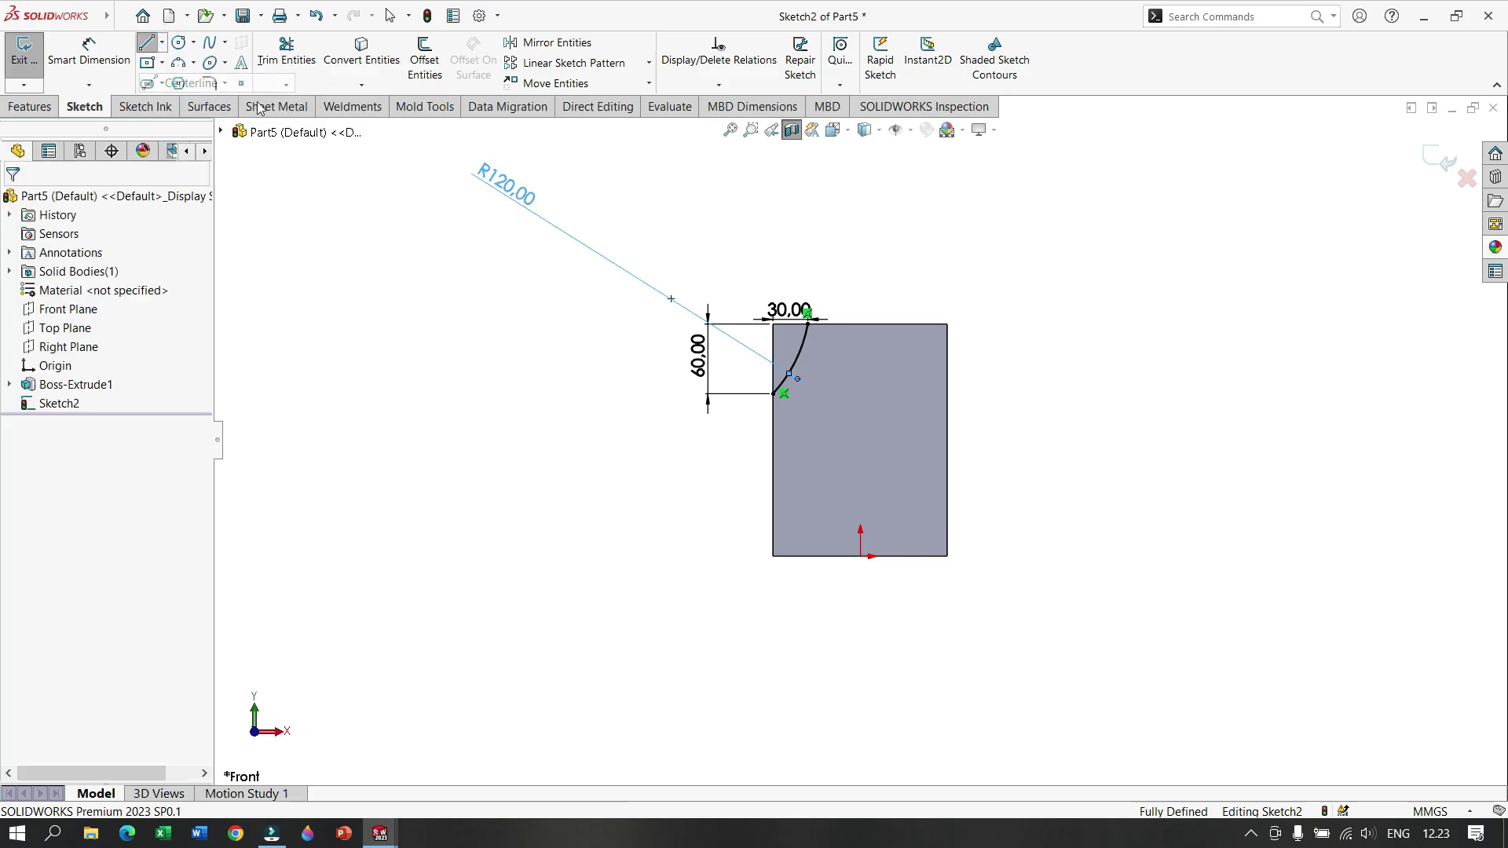
Step: Draw a vertical centerline from the origin up to the top edge
left_click(860, 556)
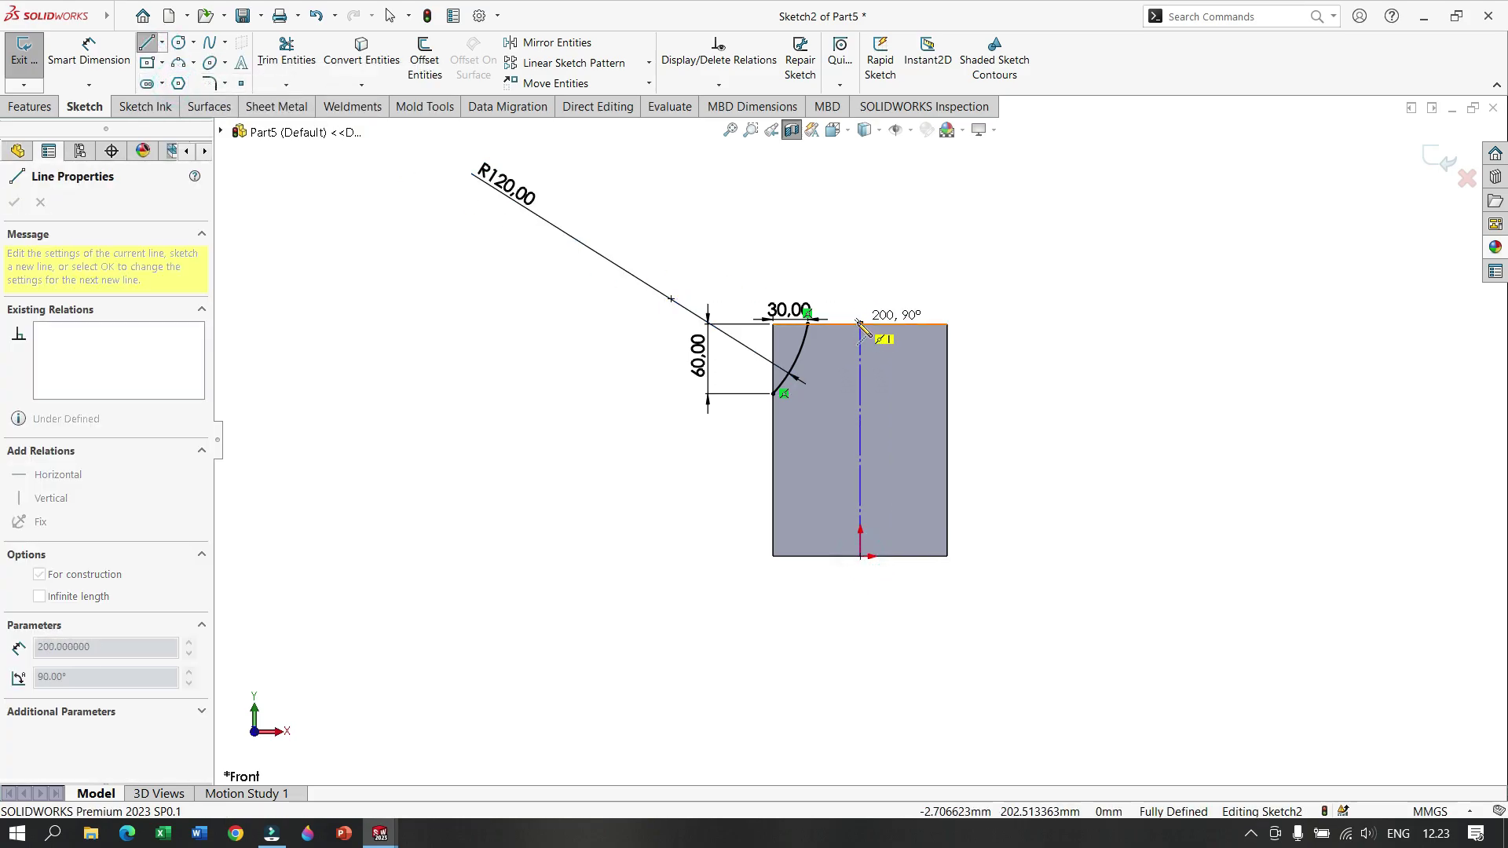
left_click(860, 323)
right_click(952, 197)
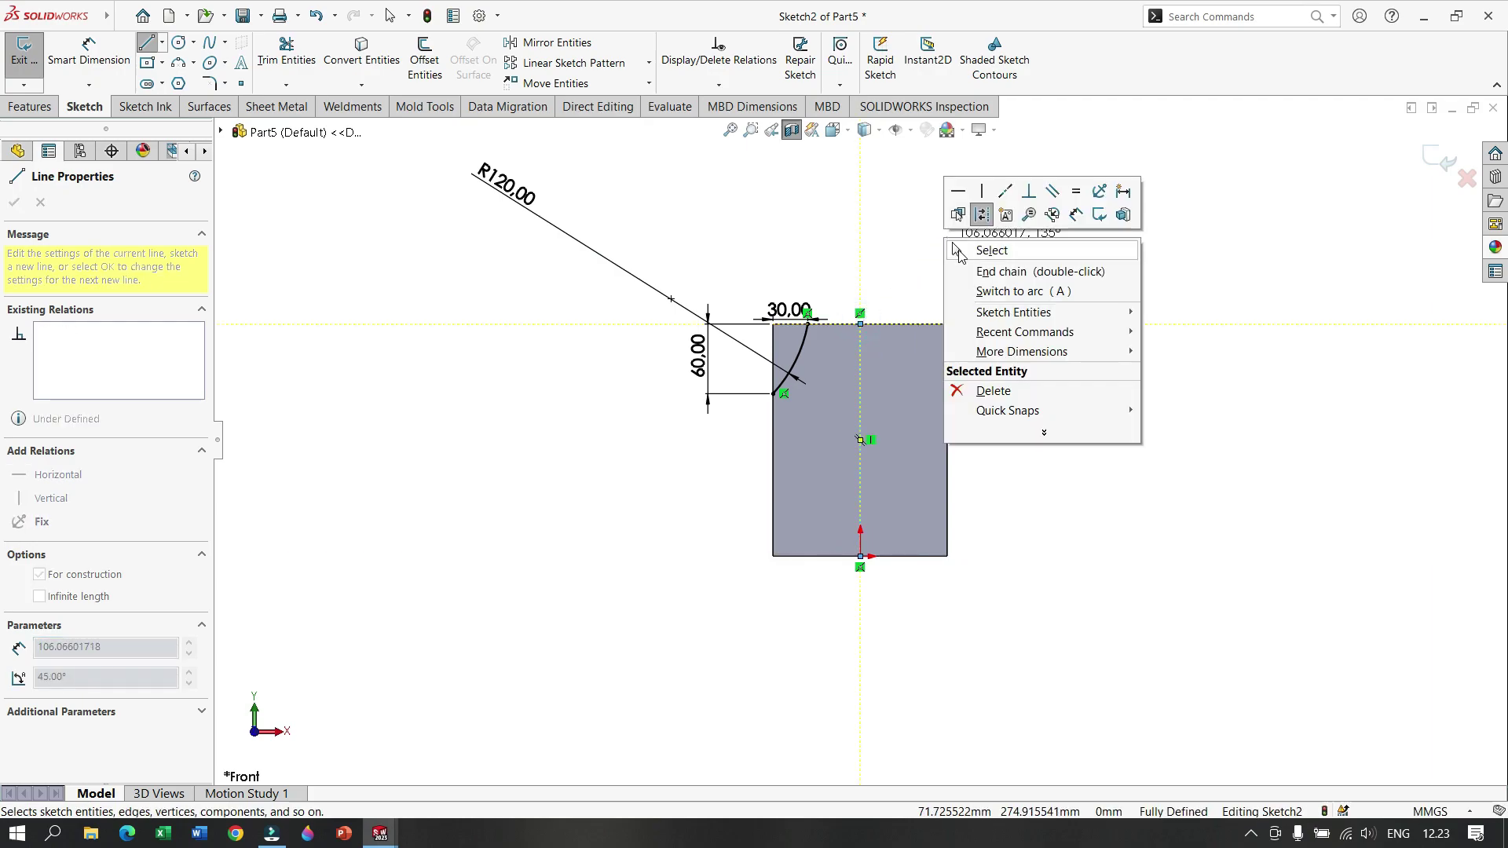
left_click(957, 250)
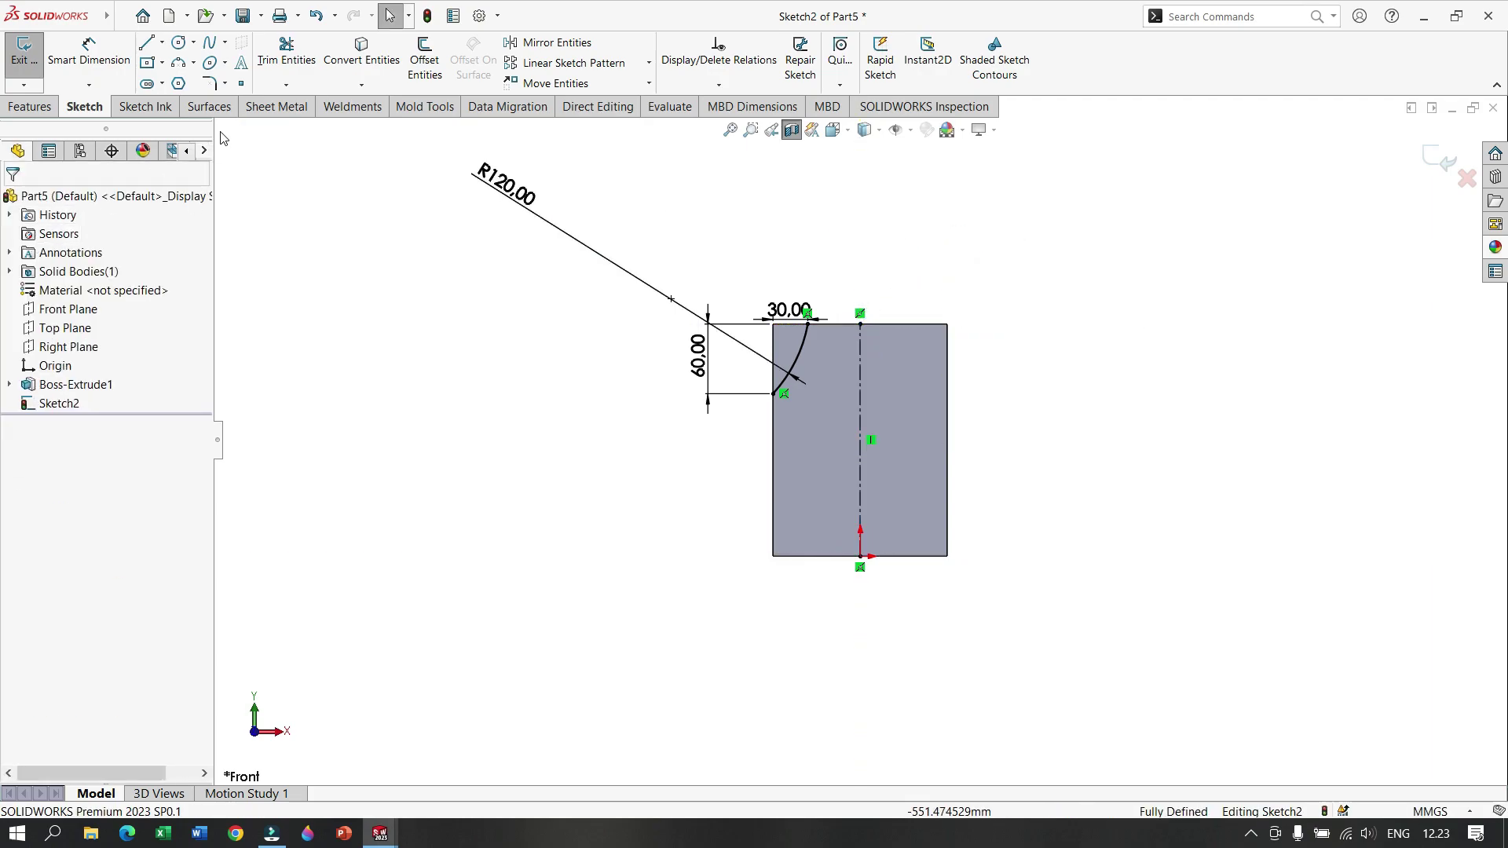
Step: Revolve the shoulder arc 360° about the centerline into Surface-Revolve1 and orbit to inspect it
left_click(152, 111)
left_click(197, 110)
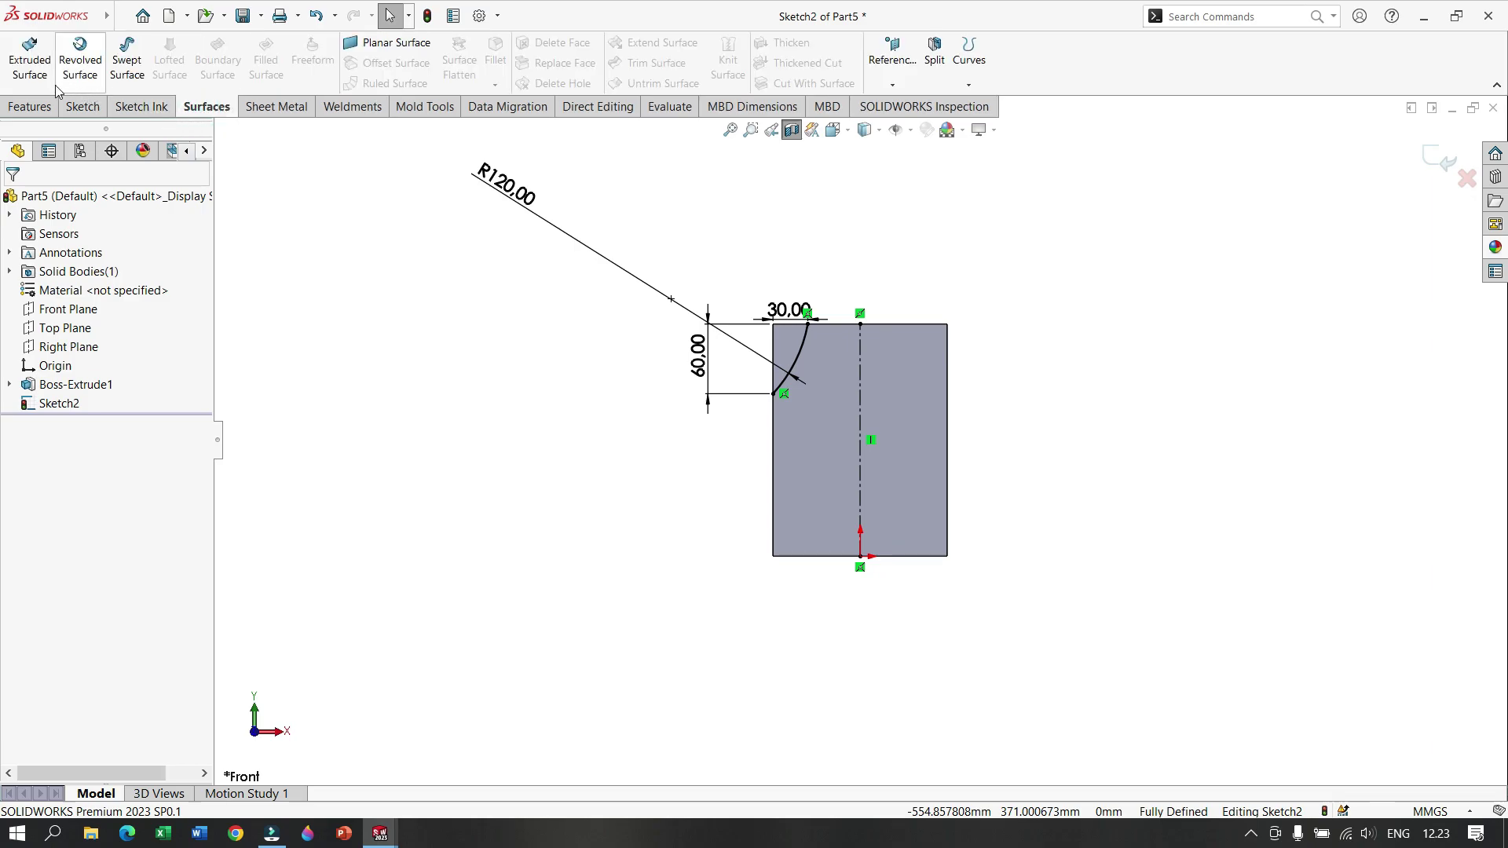
left_click(80, 59)
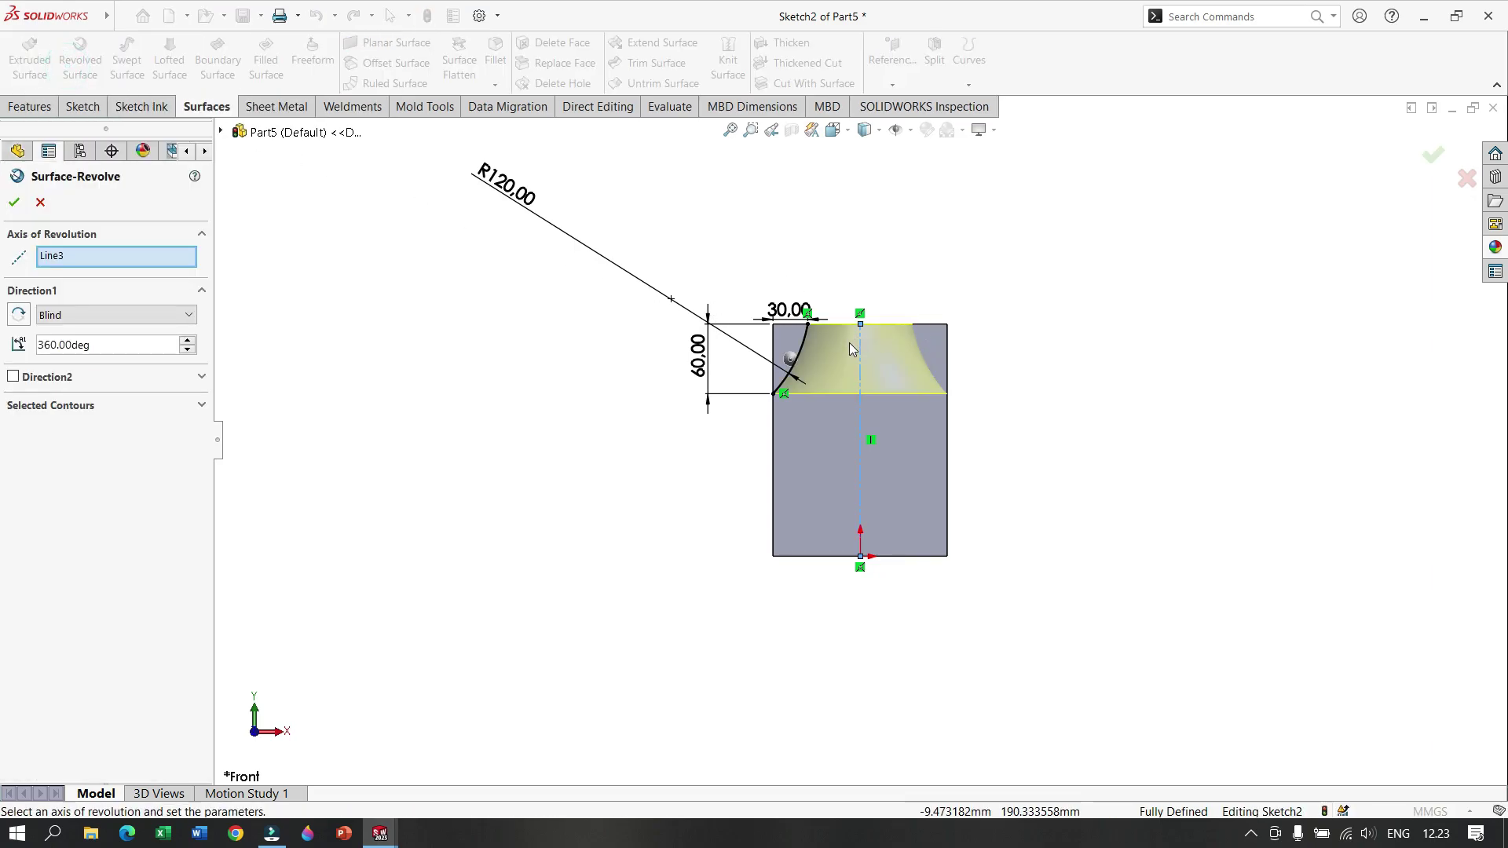
left_click(14, 204)
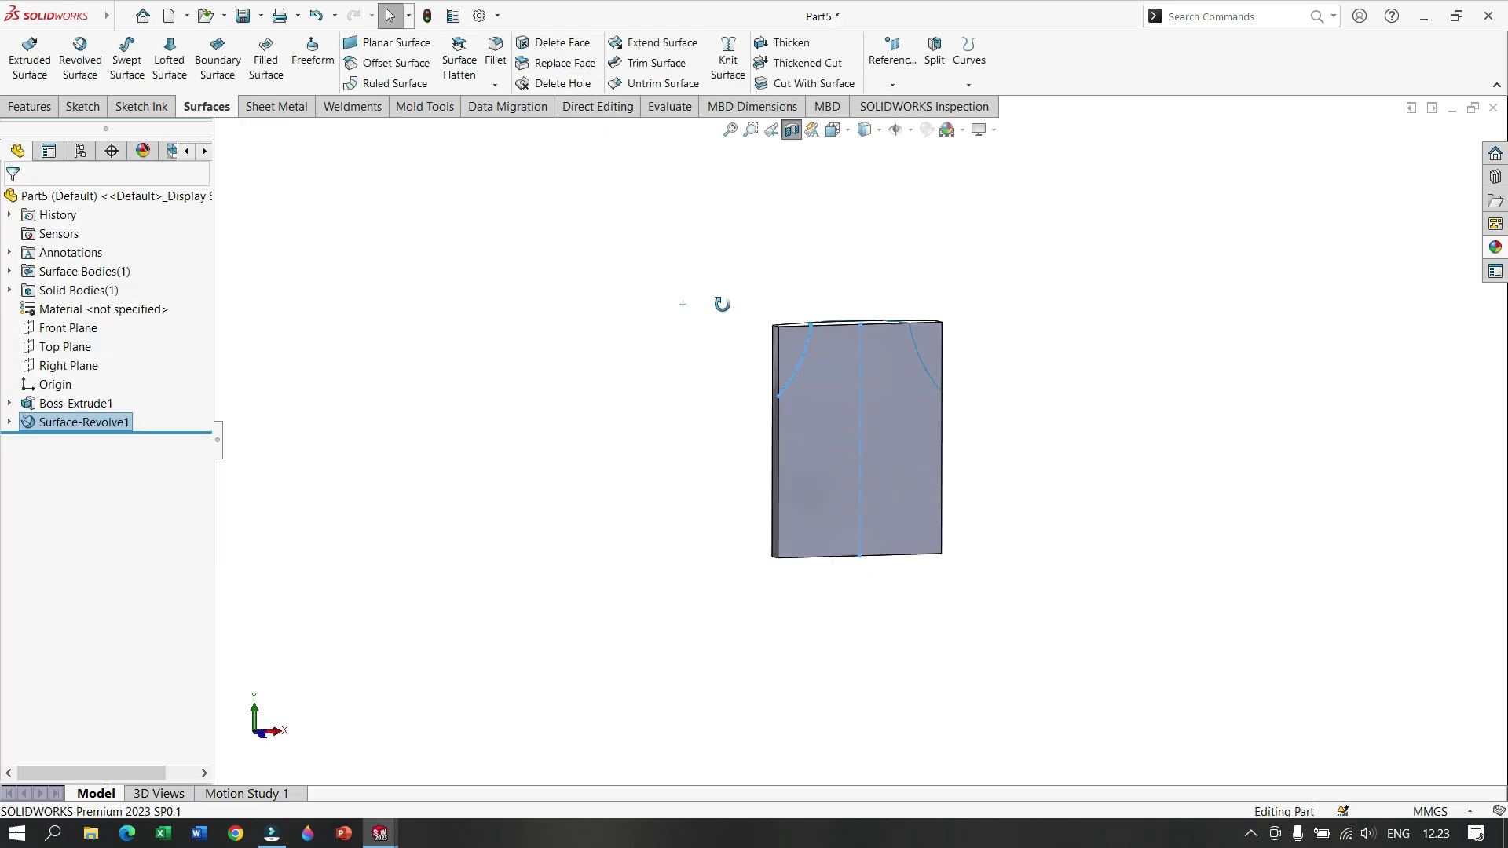
middle_click_drag(723, 303, 805, 357)
middle_click_drag(827, 152, 983, 323)
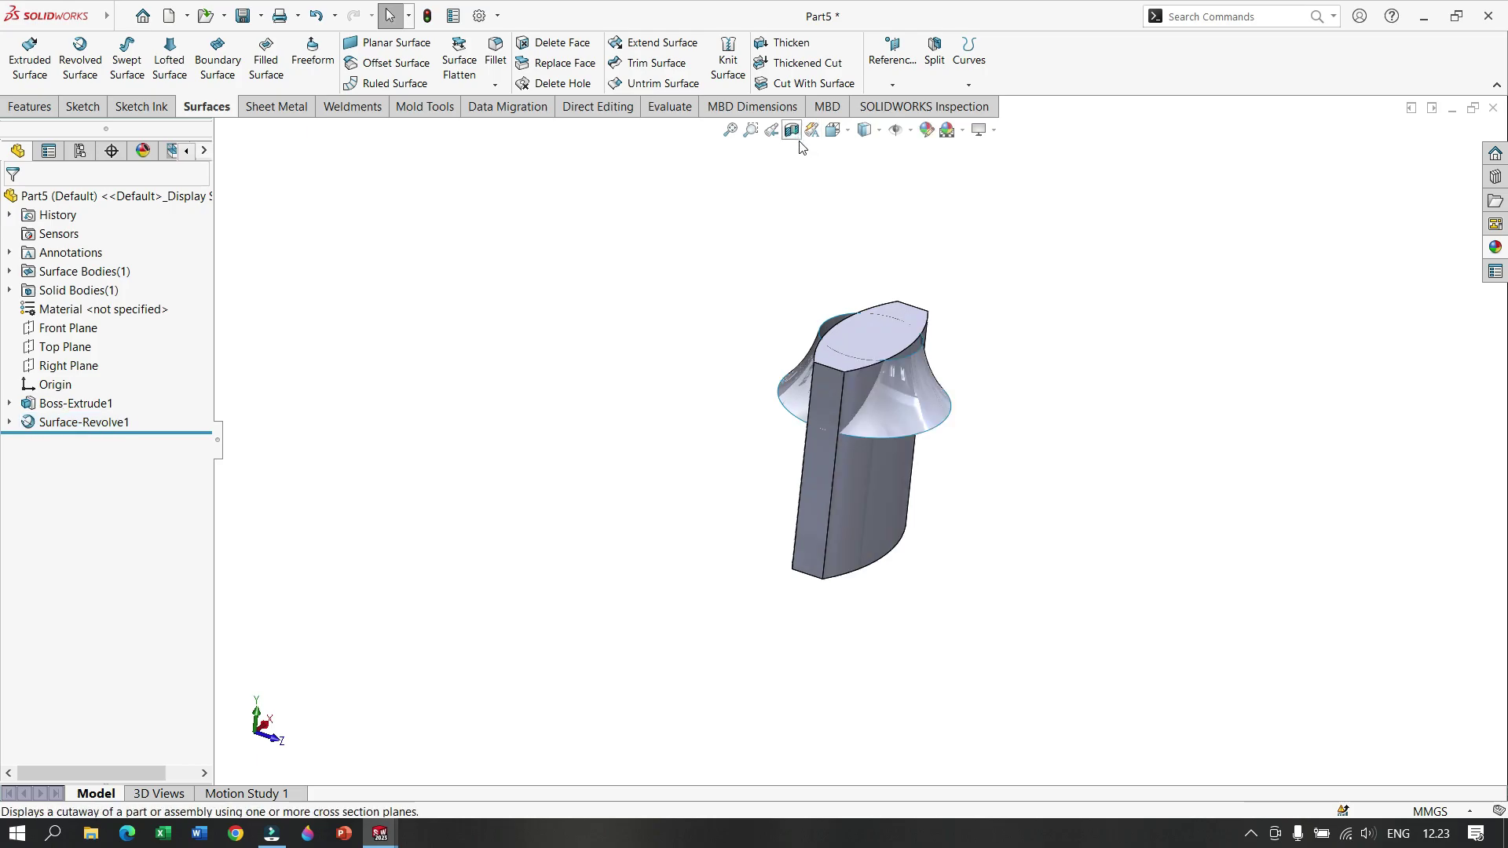
mouse_move(1008, 427)
middle_mouse_down()
mouse_move(1016, 464)
mouse_move(1046, 374)
mouse_move(1018, 370)
middle_mouse_up()
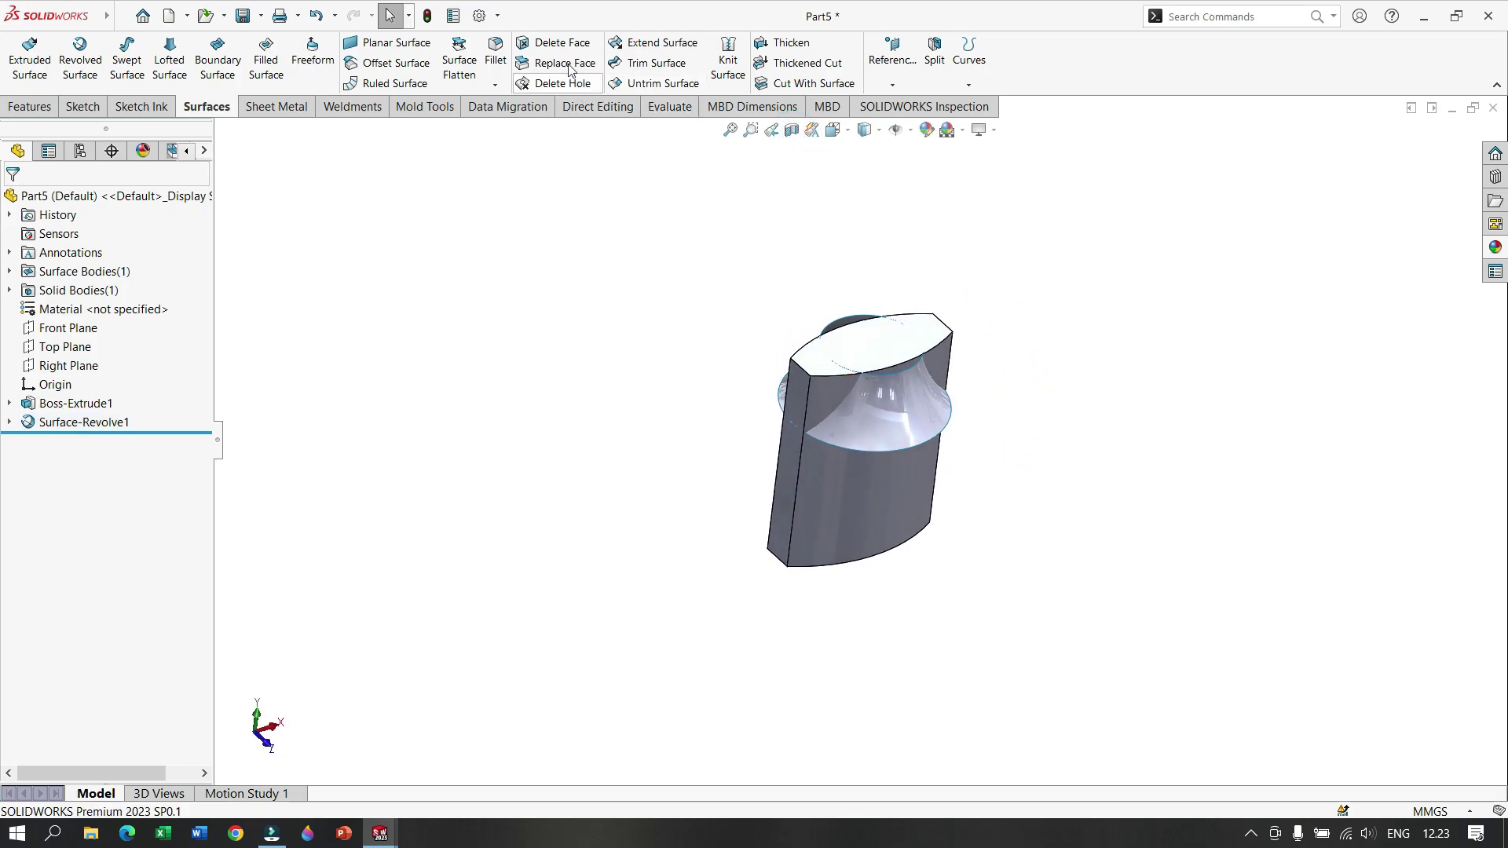
left_click(636, 44)
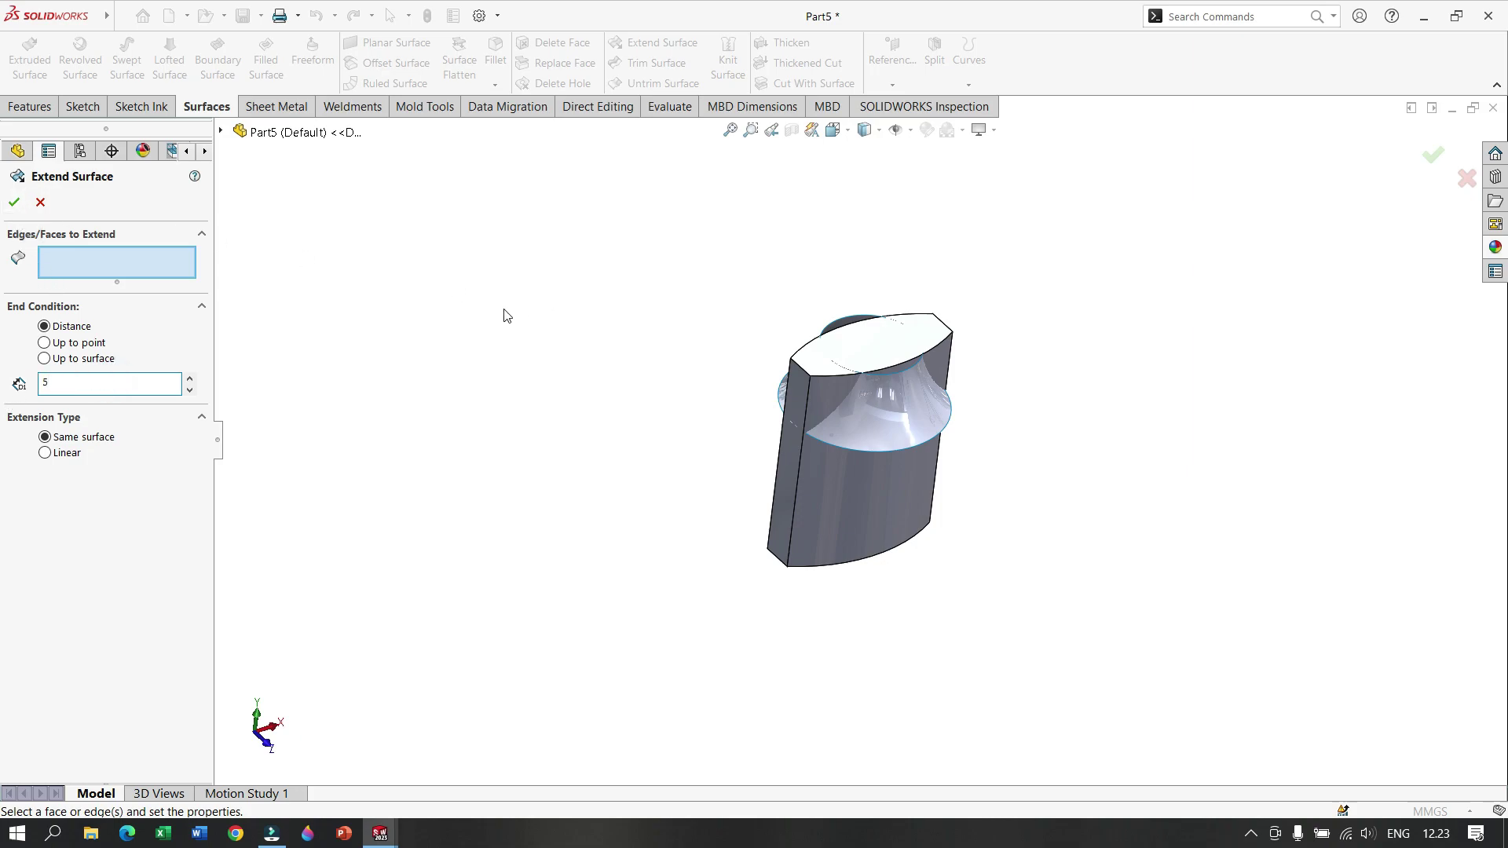
Step: Extend the conical shoulder face 5 mm as the same surface, creating Surface-Extend1
left_click(888, 436)
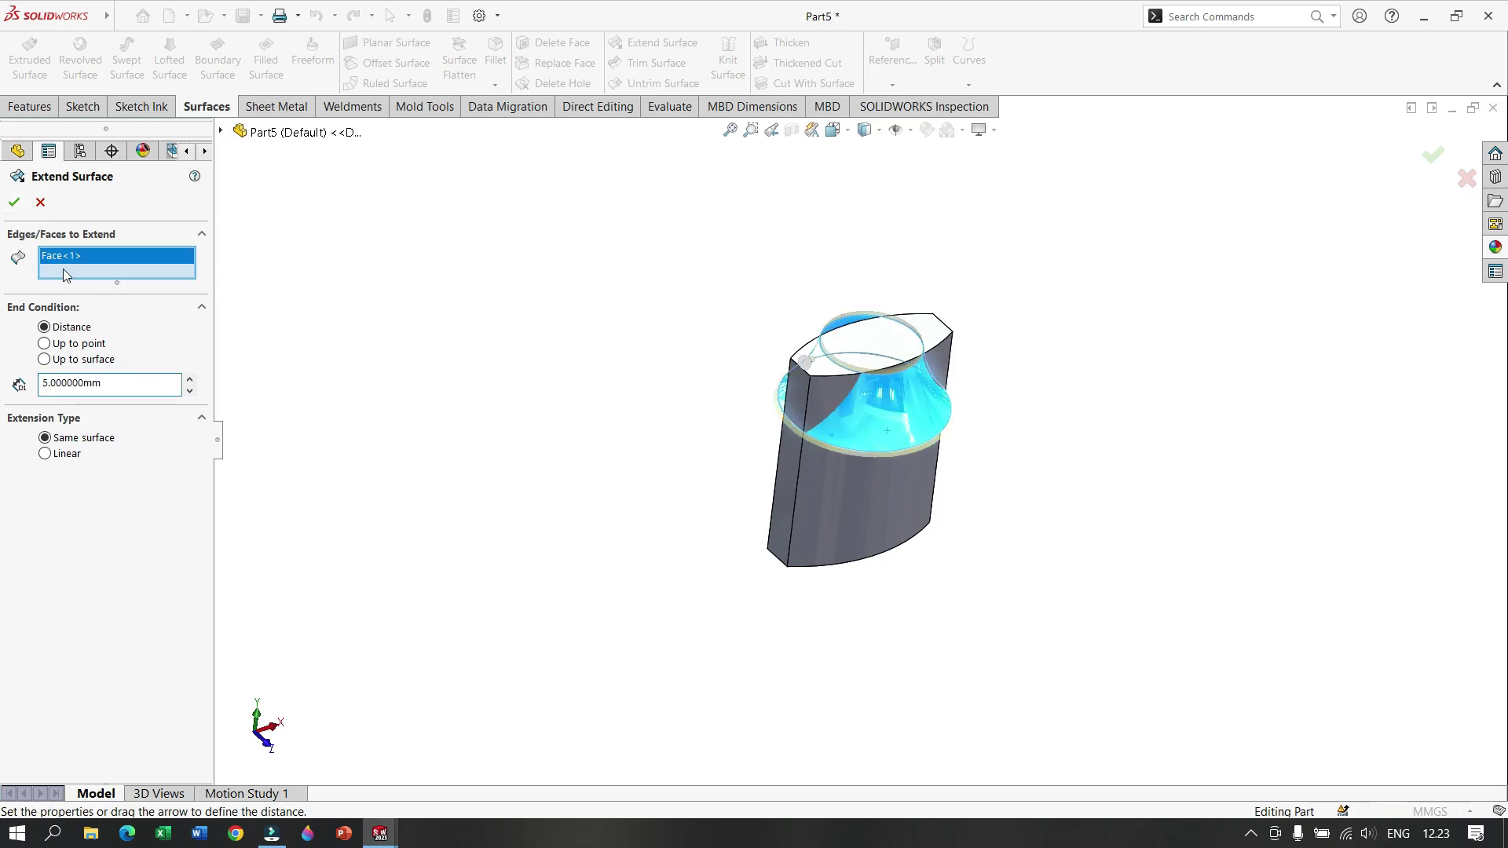
left_click(14, 205)
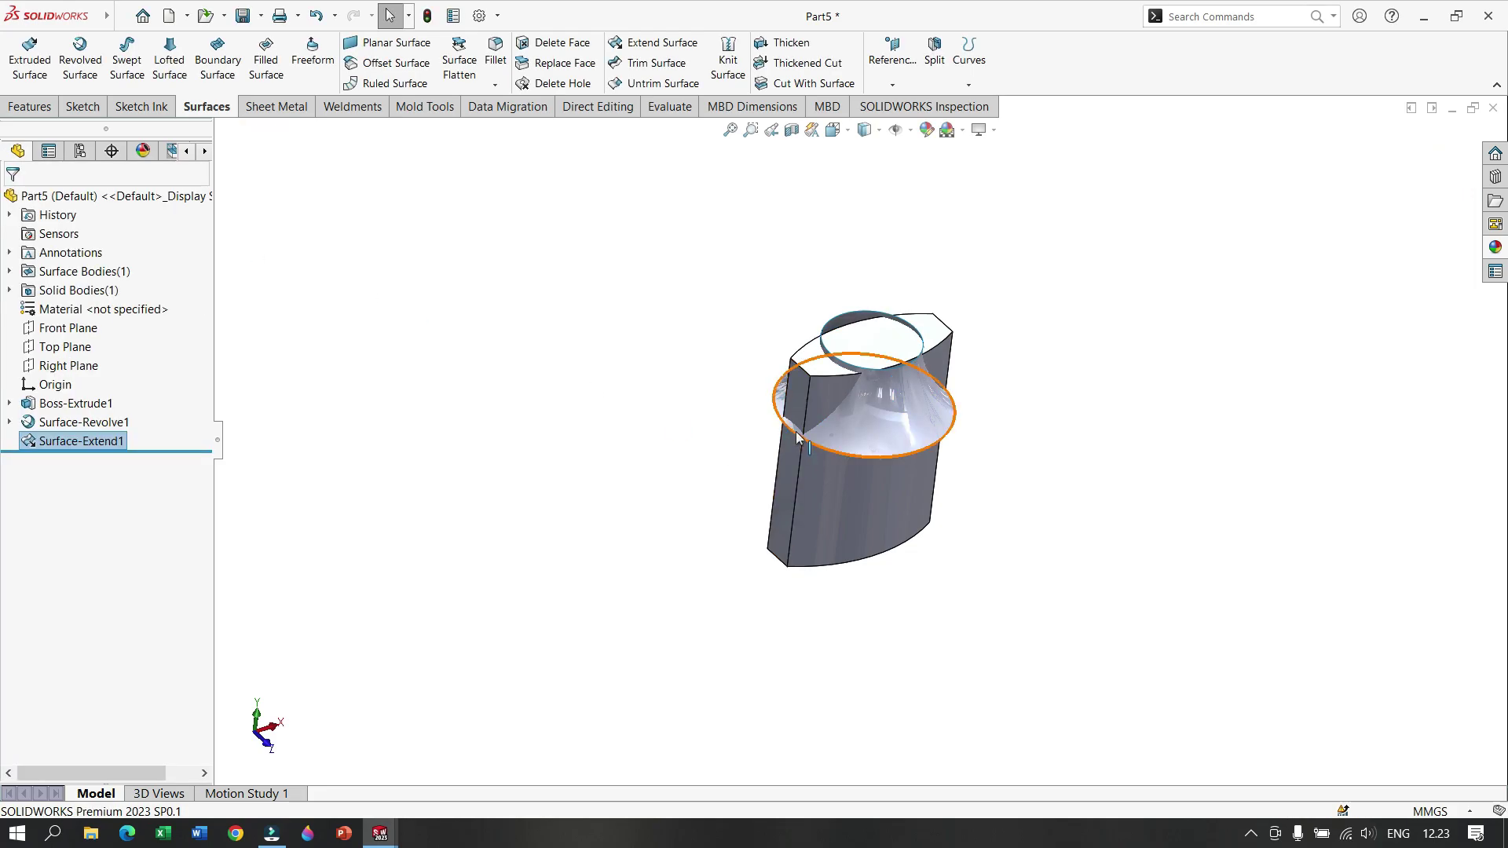
mouse_move(799, 435)
middle_mouse_down()
mouse_move(633, 401)
mouse_move(652, 377)
middle_mouse_up()
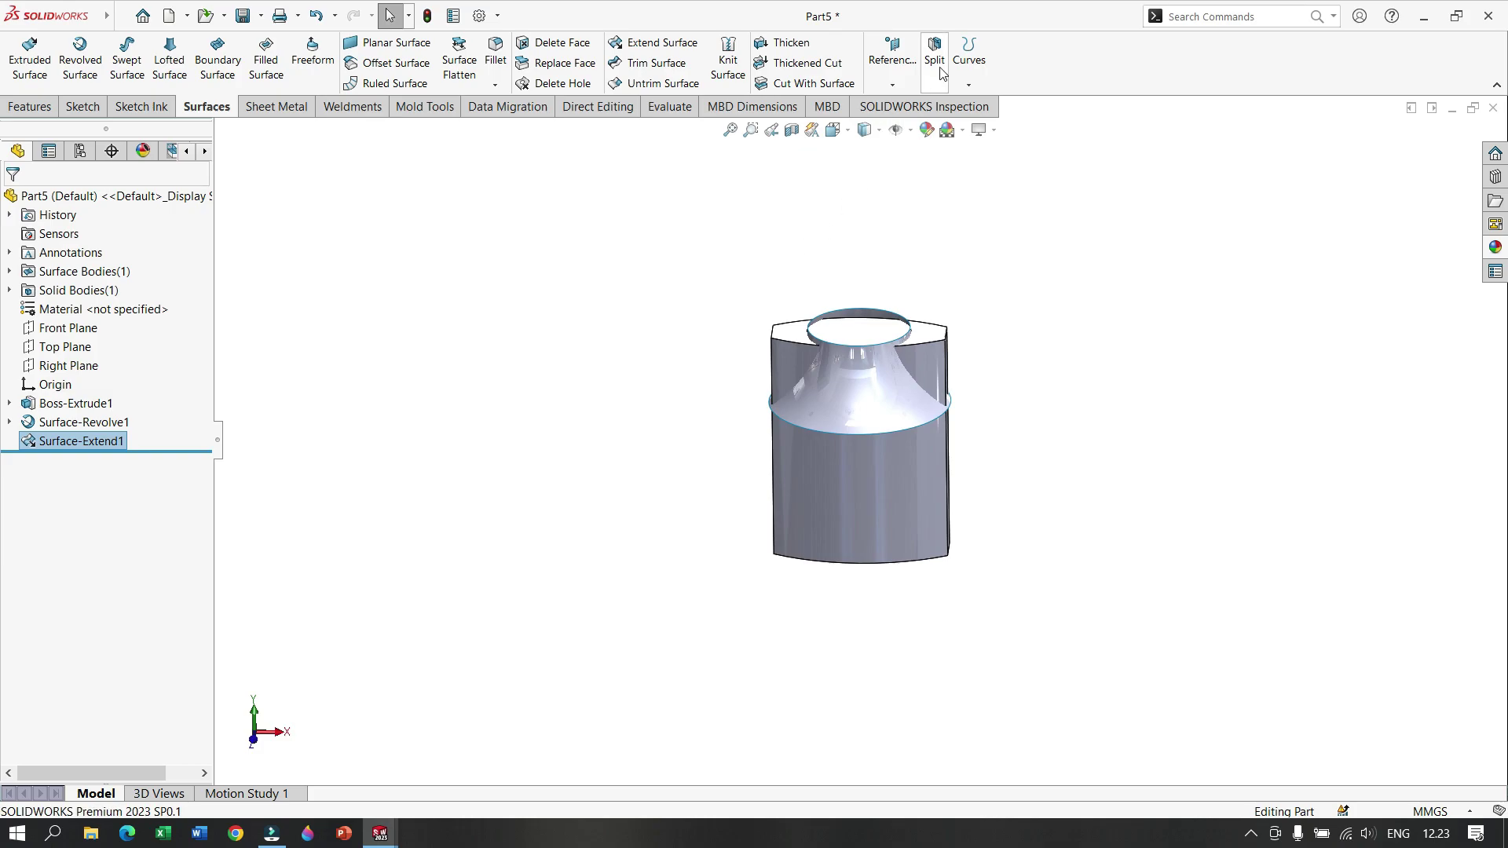
Step: Split the block with Surface-Extend1, cutting bodies and removing the two top corner pieces
left_click(1213, 16)
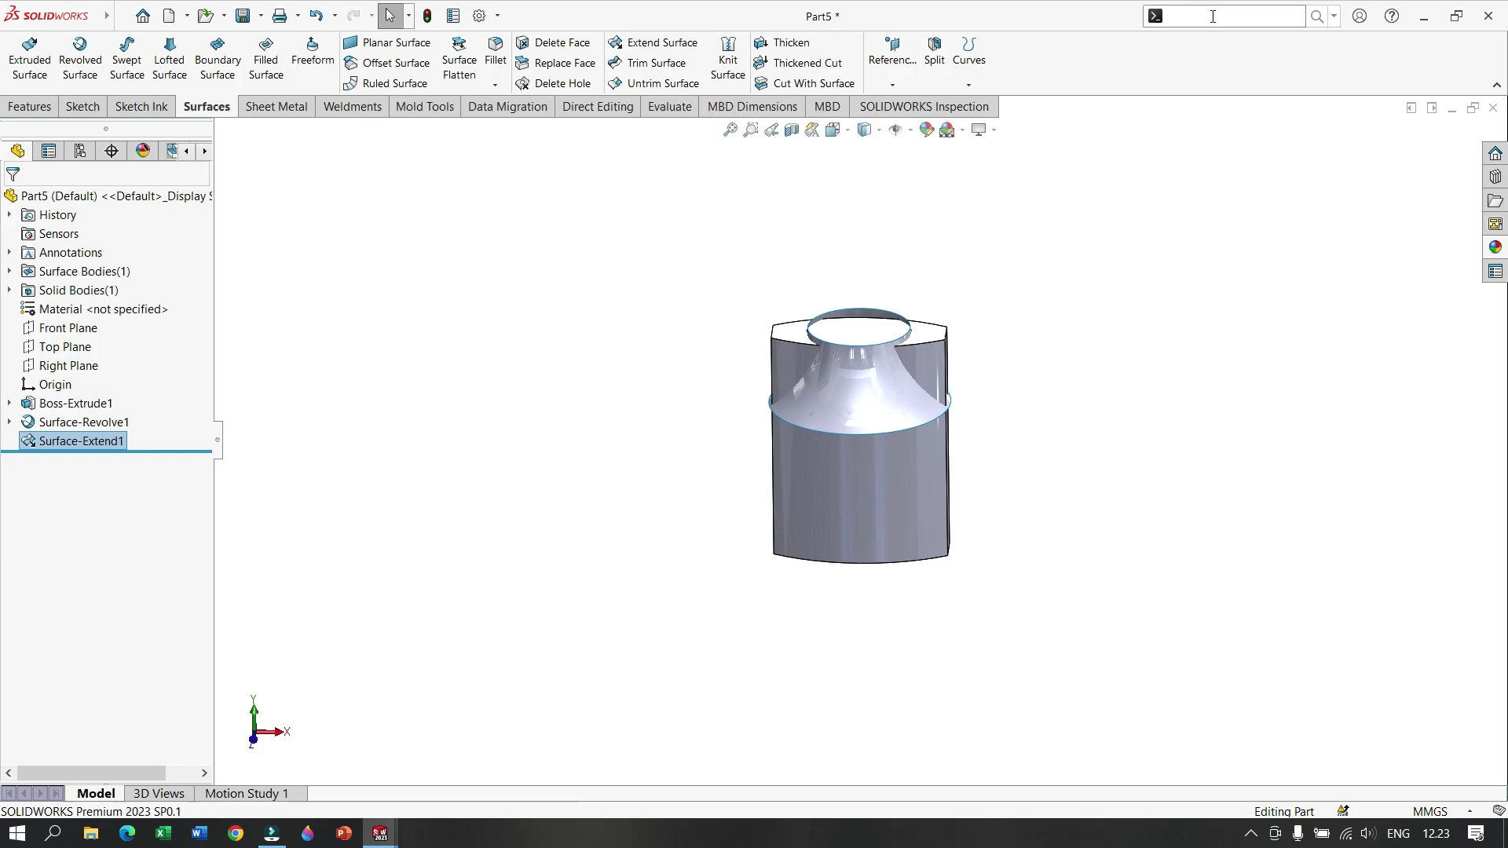
type("split")
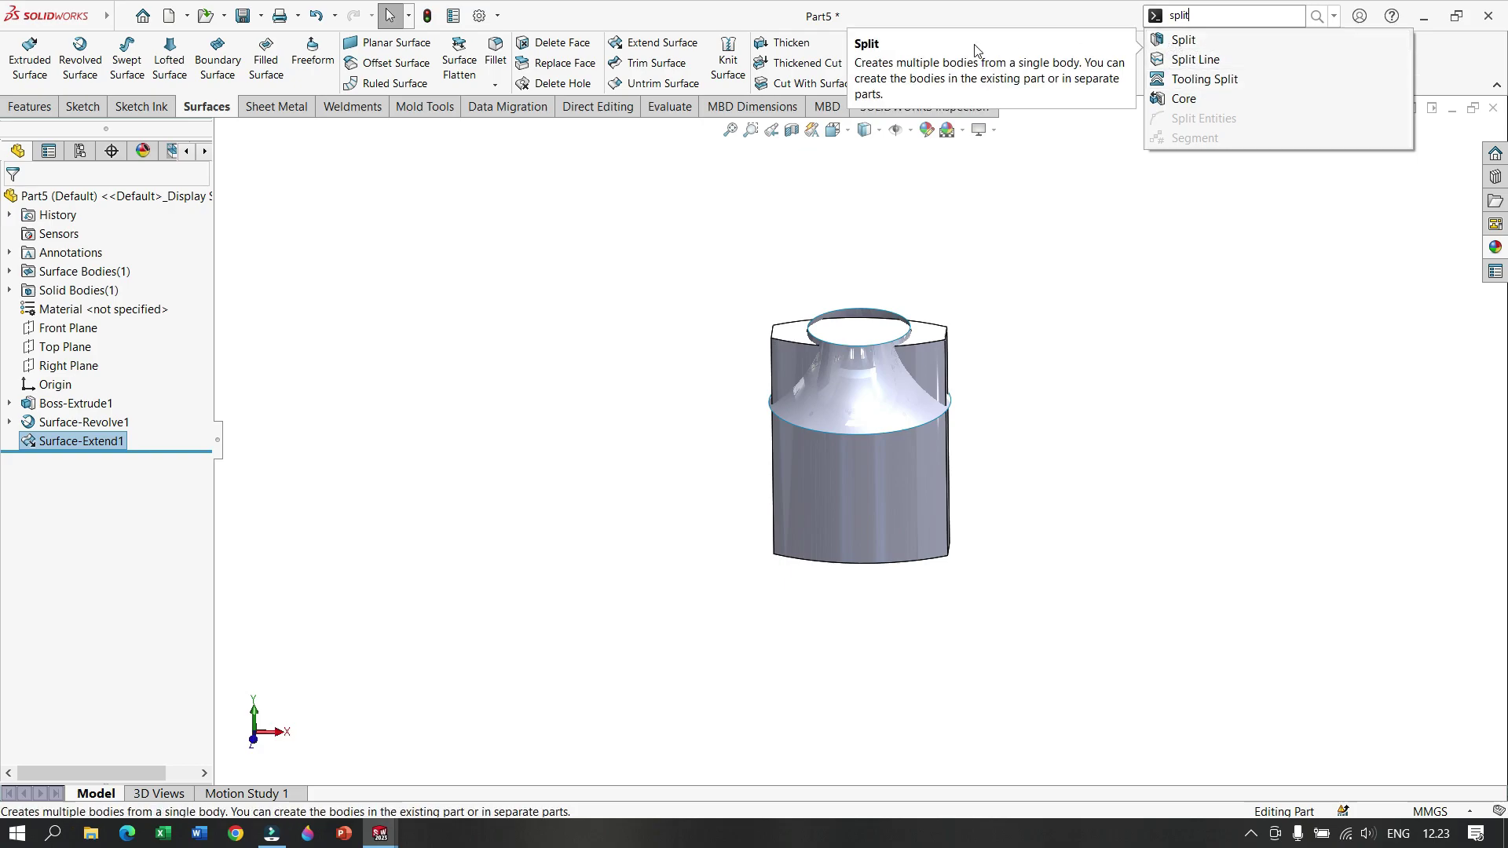
left_click(1182, 40)
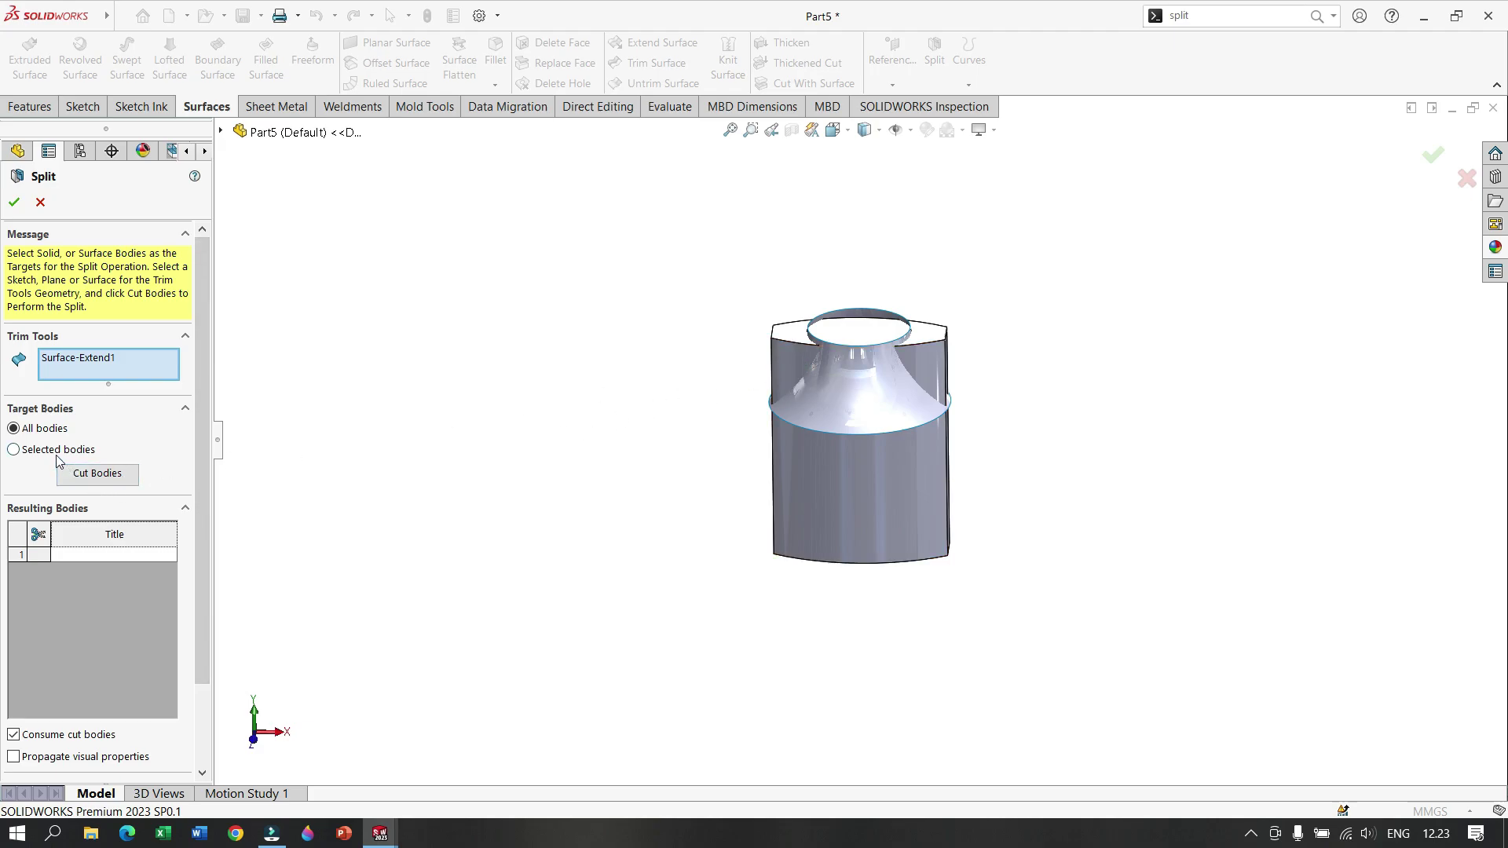
left_click(99, 476)
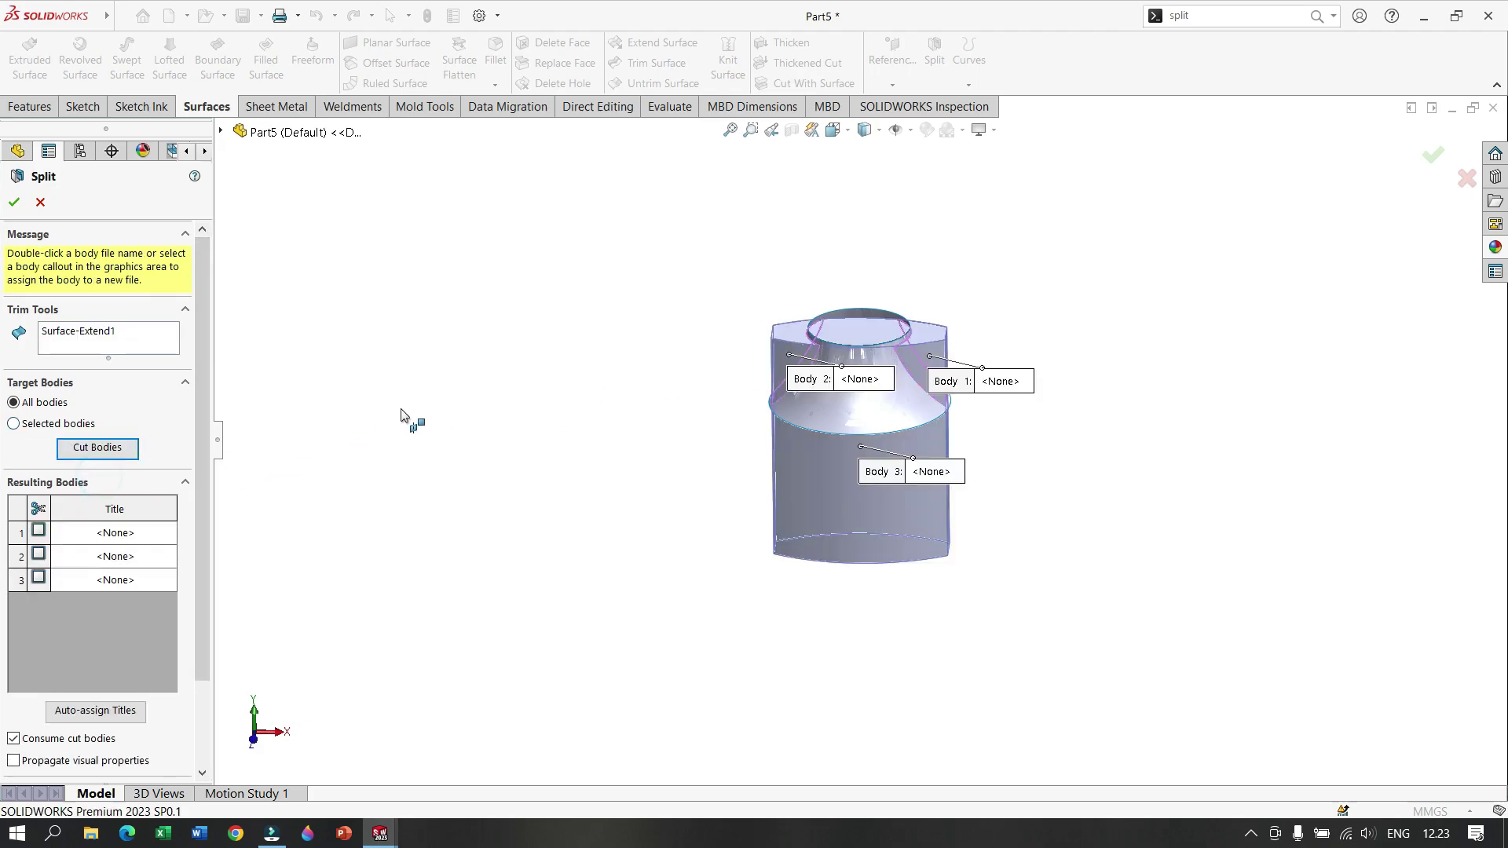
left_click(790, 355)
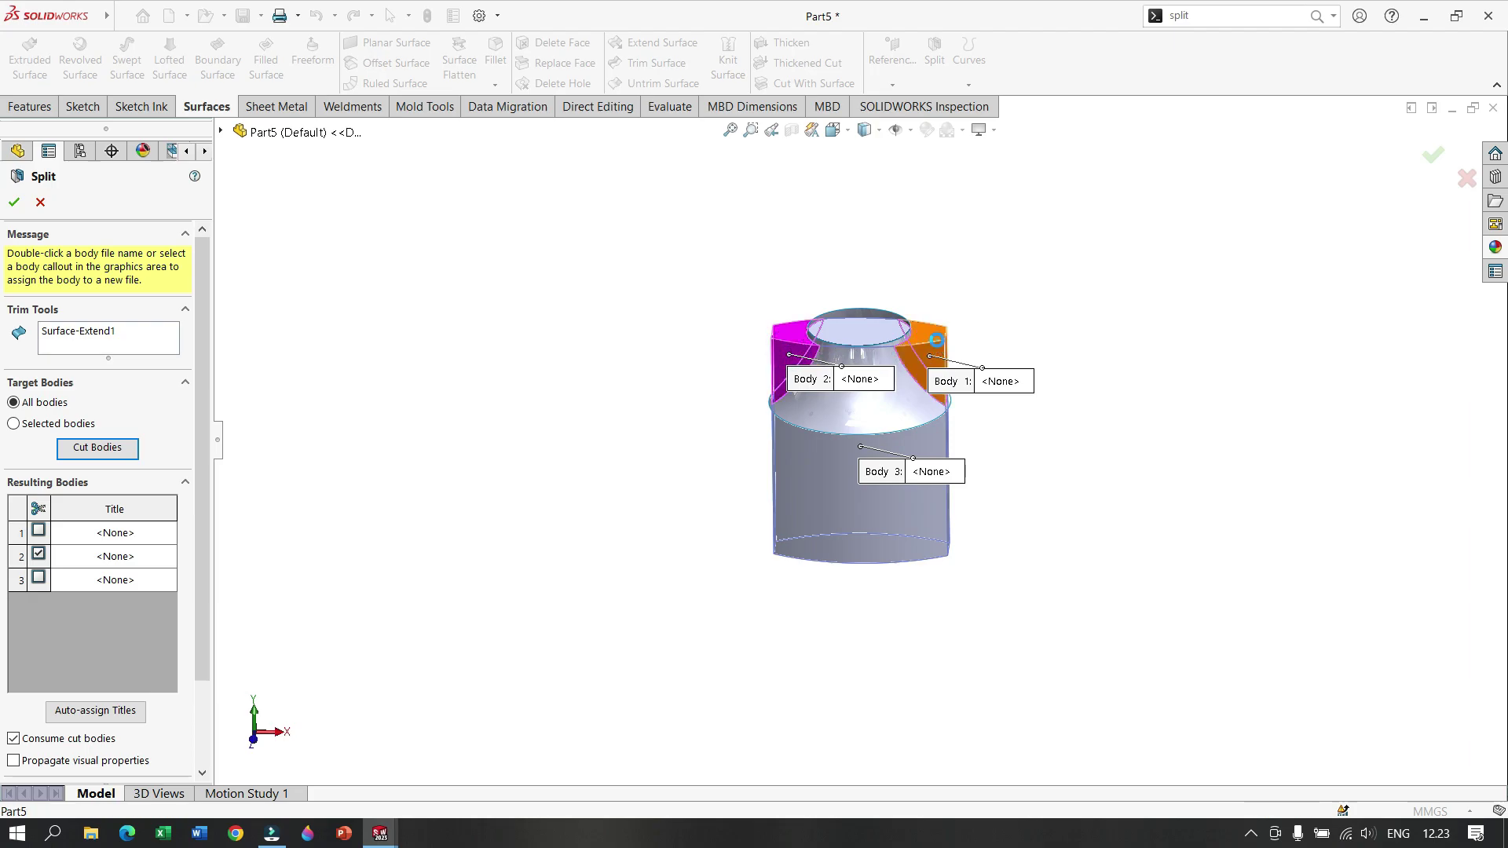
left_click(935, 341)
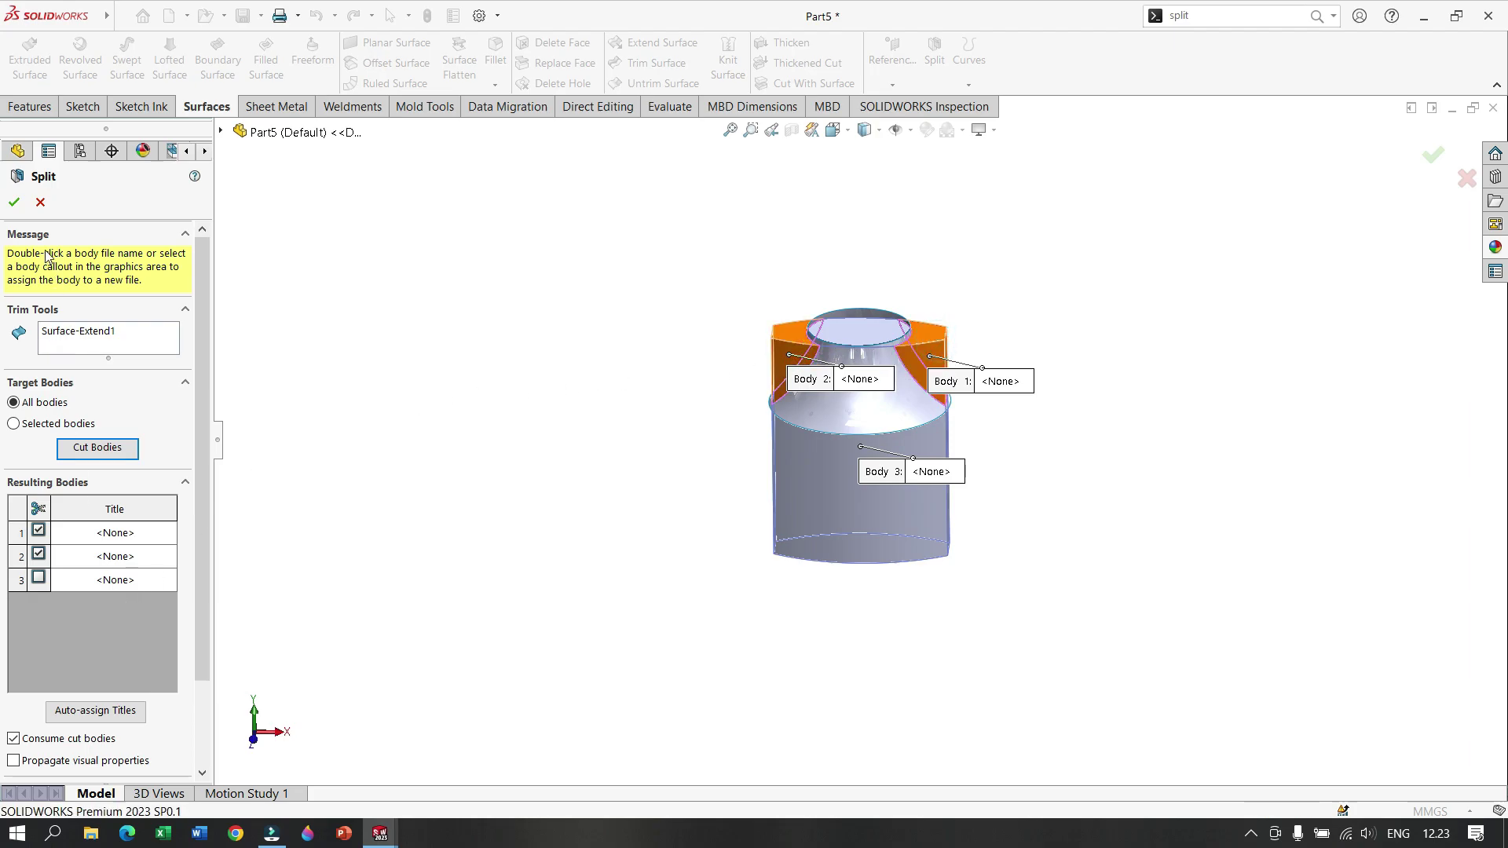
left_click(14, 203)
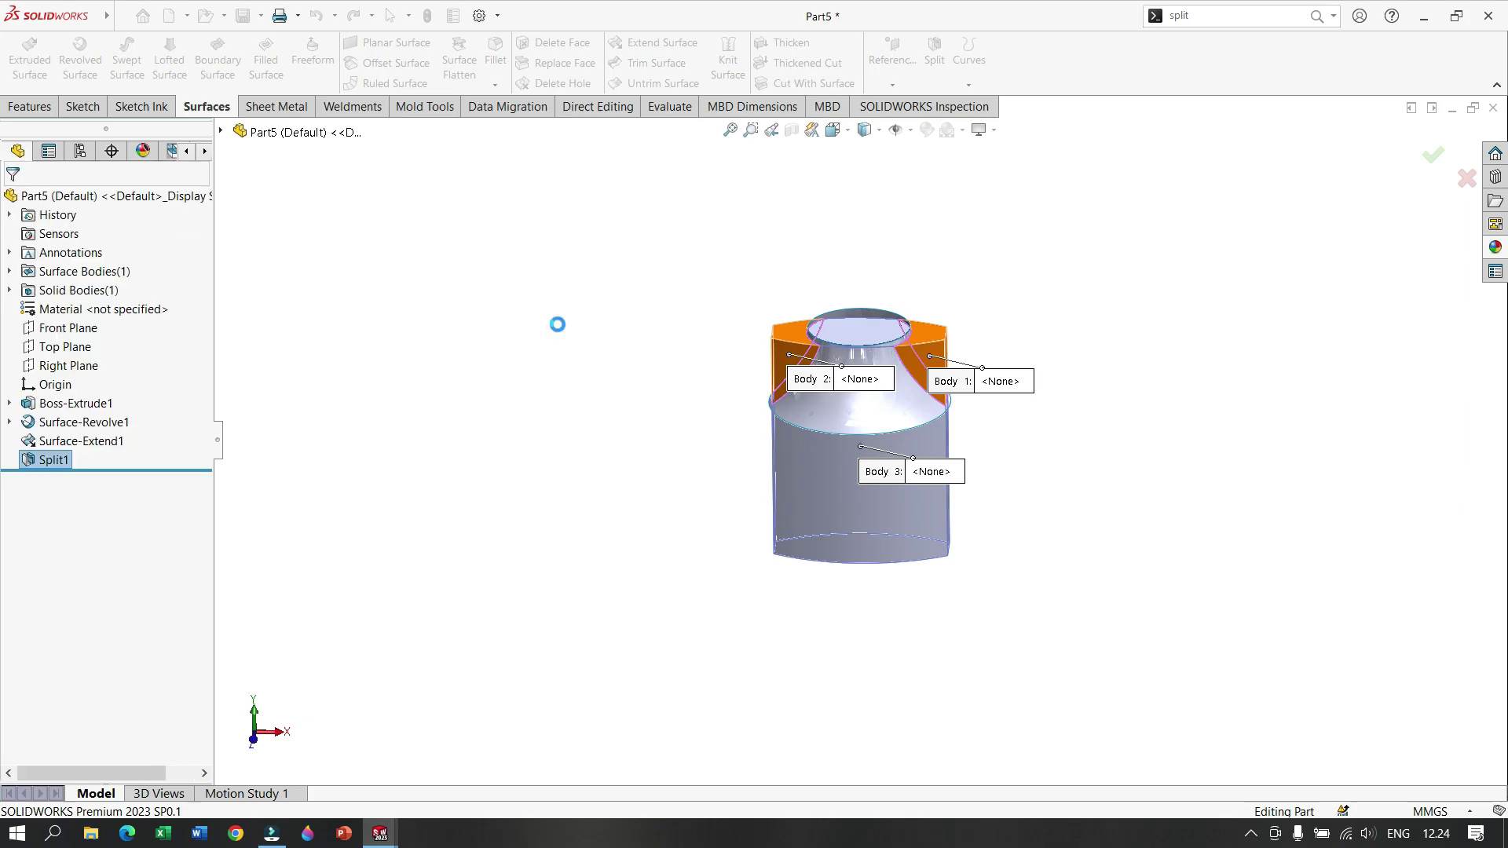
Step: Inspect the split part from several angles and start Sketch3 on its bottom face
middle_click_drag(777, 408, 819, 473)
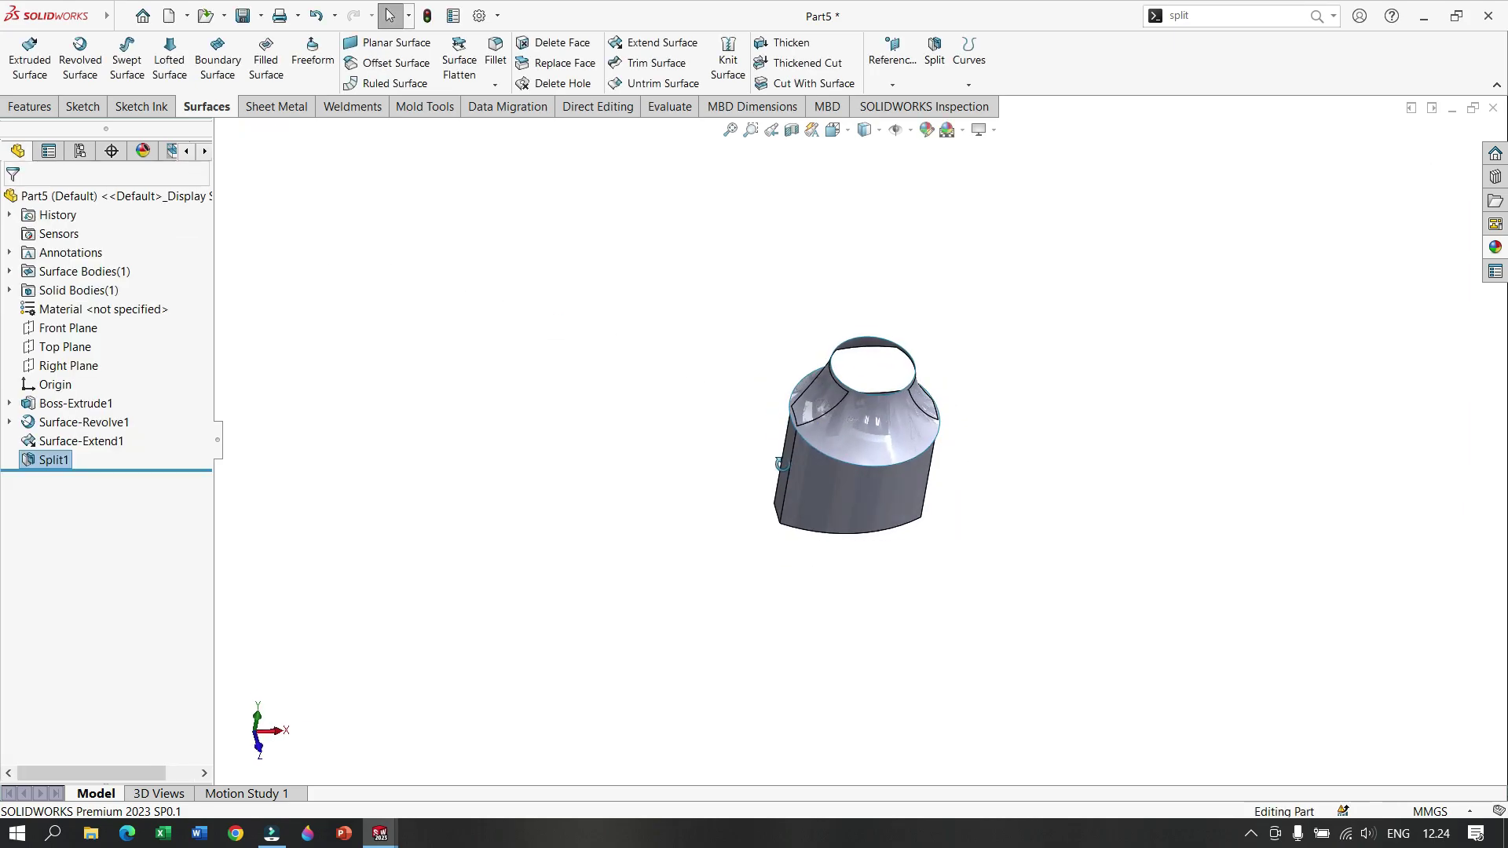
left_click(862, 455)
left_click(982, 471)
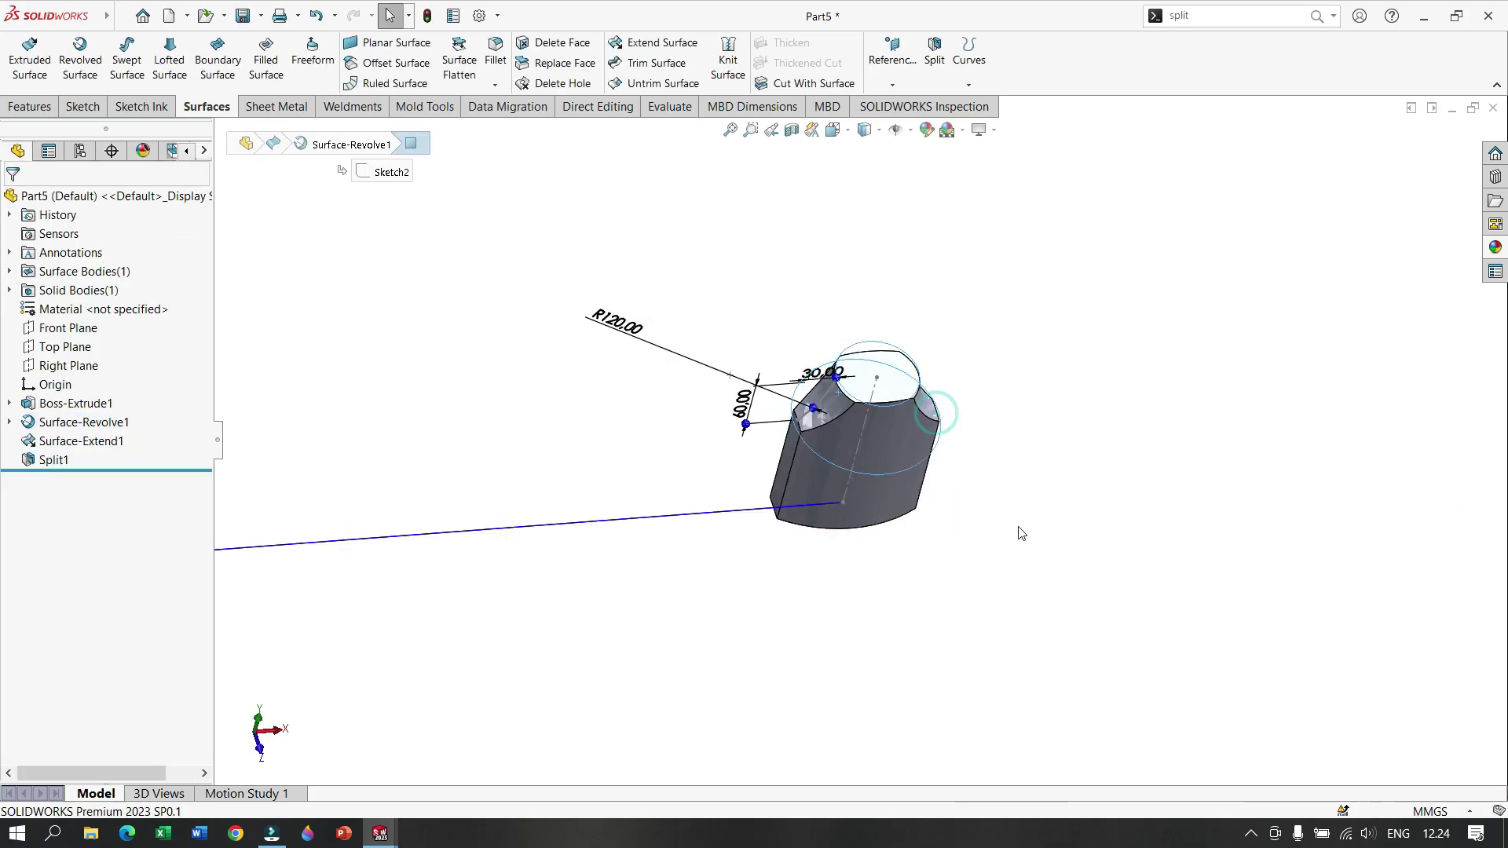
middle_click_drag(1018, 527, 991, 338)
left_click(1058, 175)
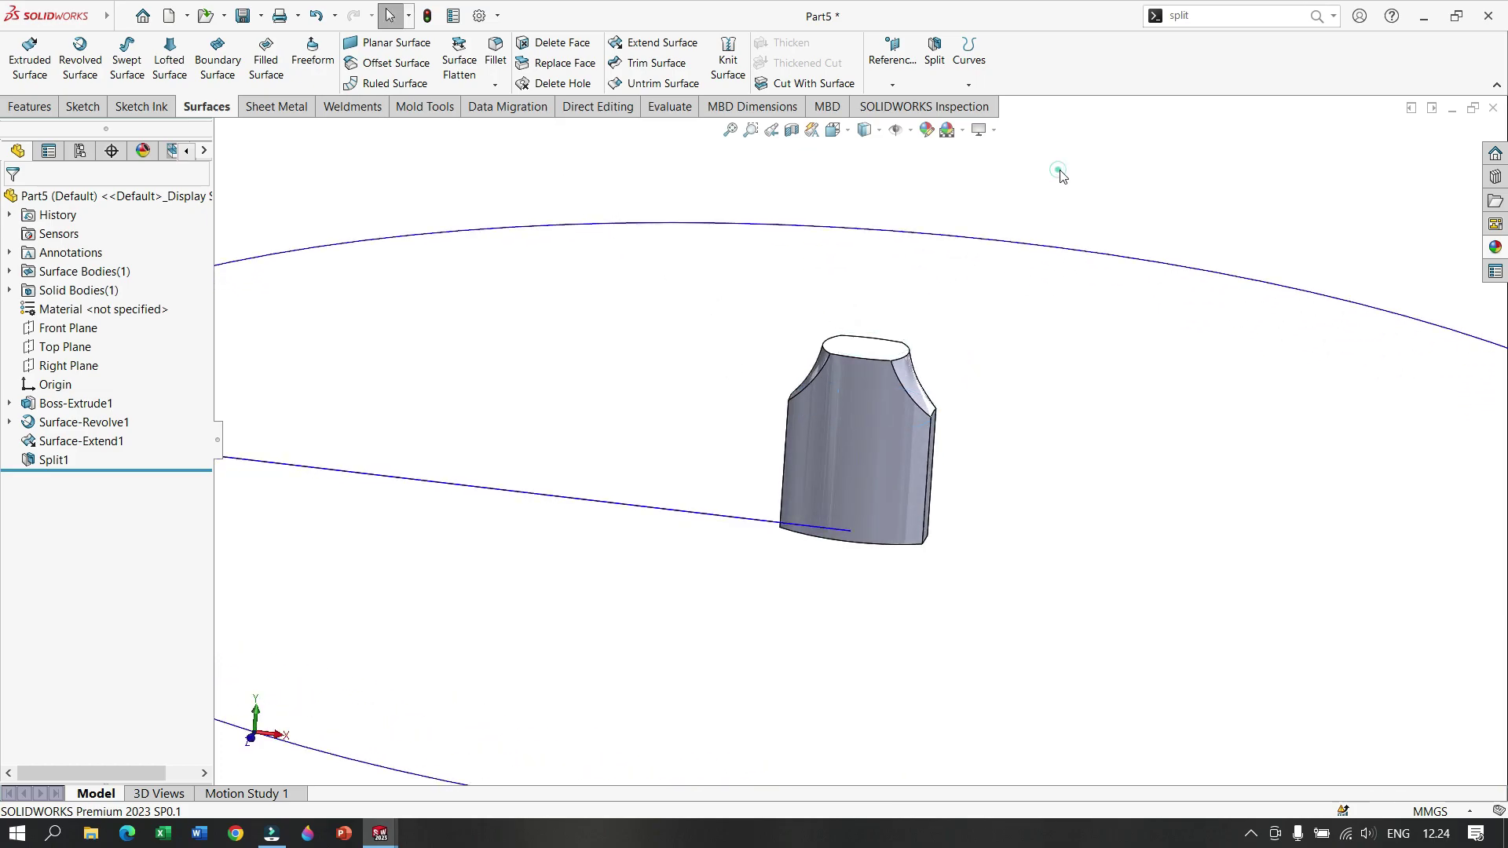
middle_click_drag(1351, 209, 885, 454)
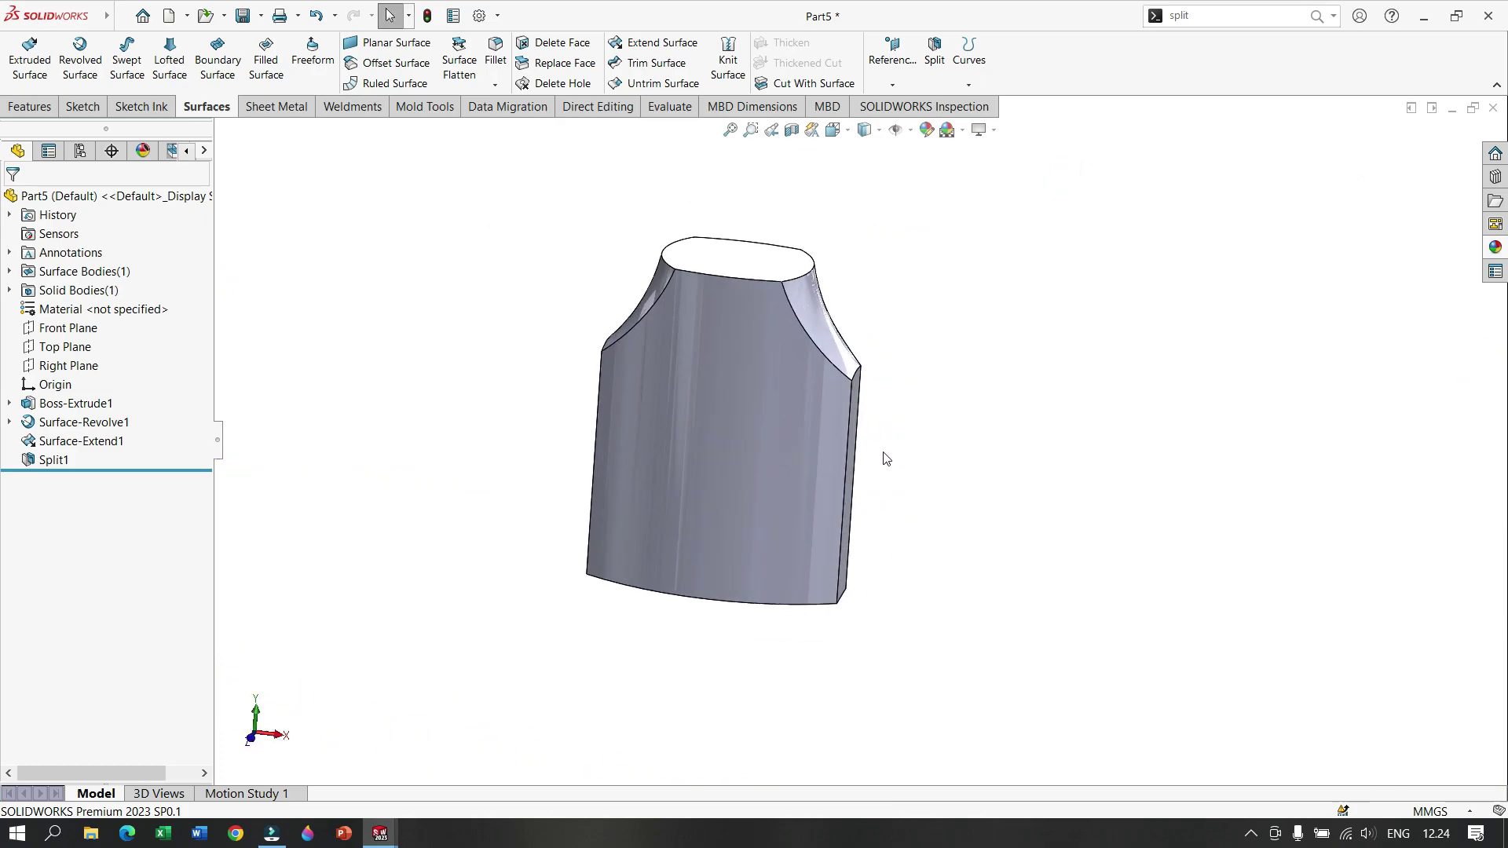
scroll(804, 498, "down", 5)
mouse_move(804, 497)
middle_mouse_down()
mouse_move(1005, 306)
mouse_move(1010, 262)
middle_mouse_up()
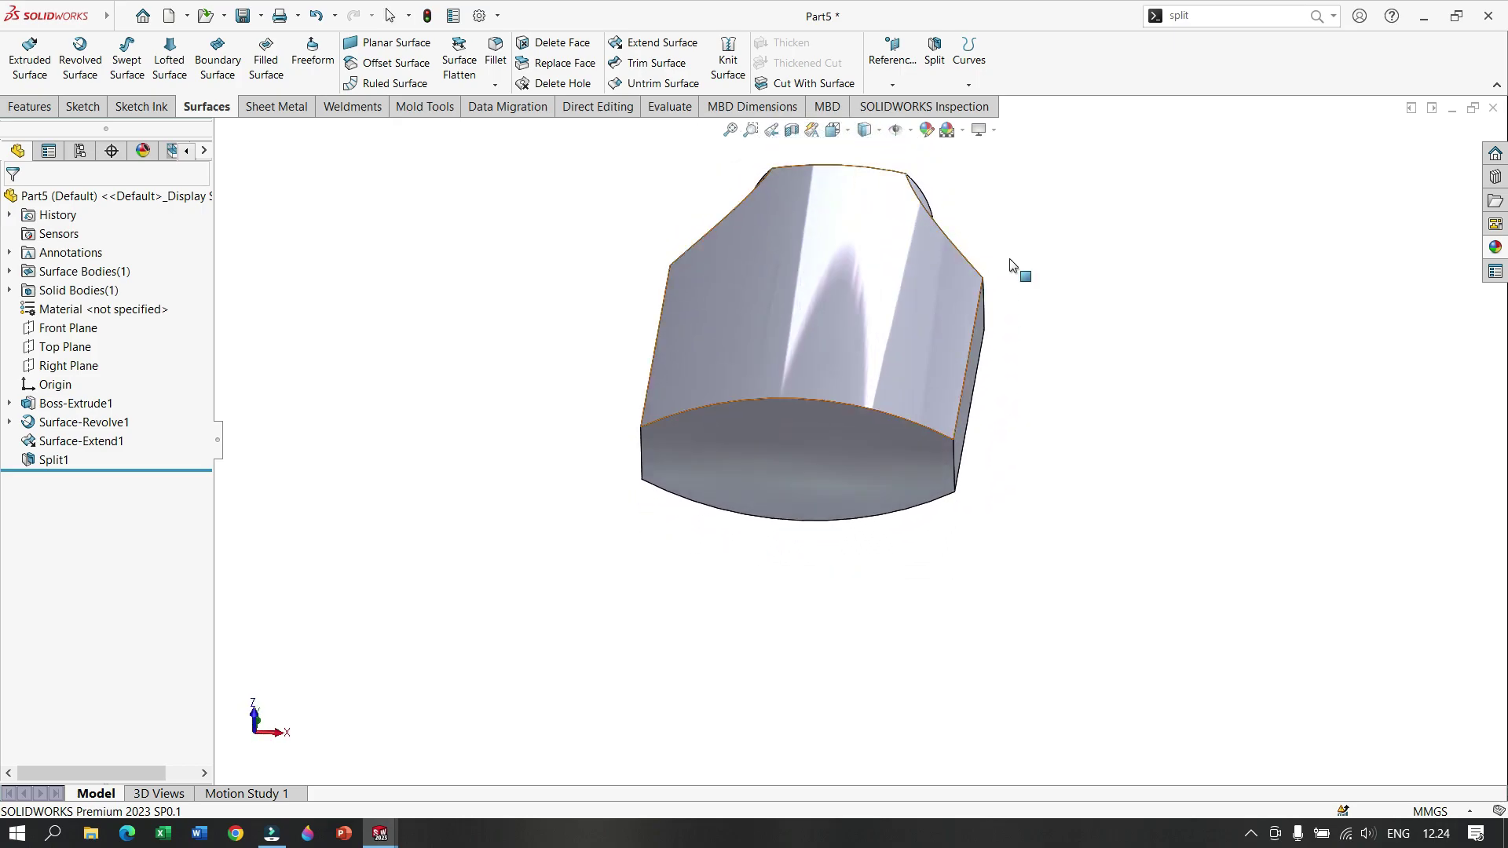
left_click(827, 468)
left_click(898, 420)
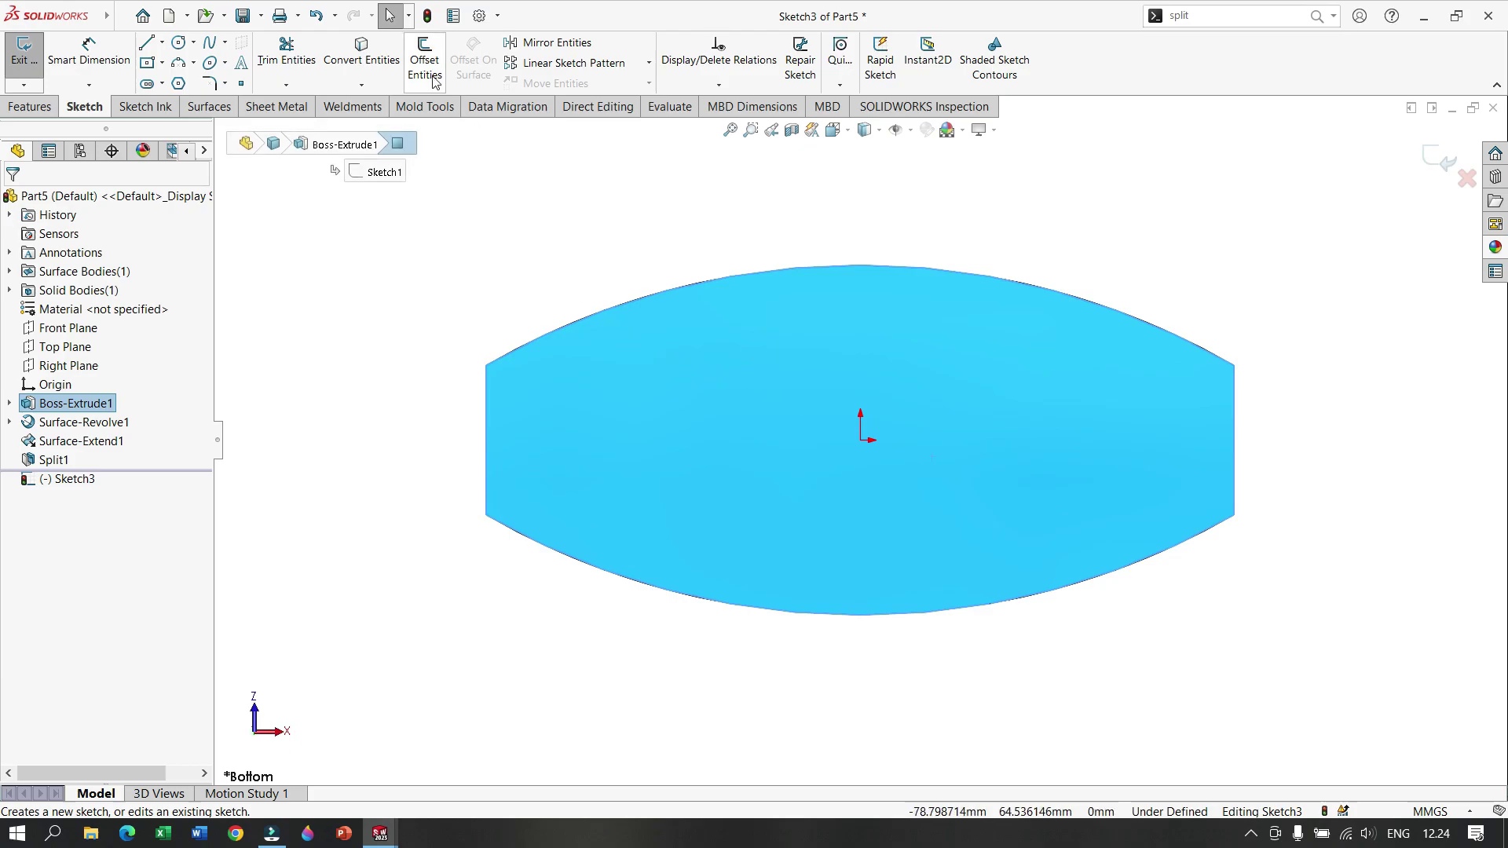
Step: Offset the bottom face outline 12 mm inward in Sketch3 and exit the sketch
left_click(425, 56)
left_click(71, 306)
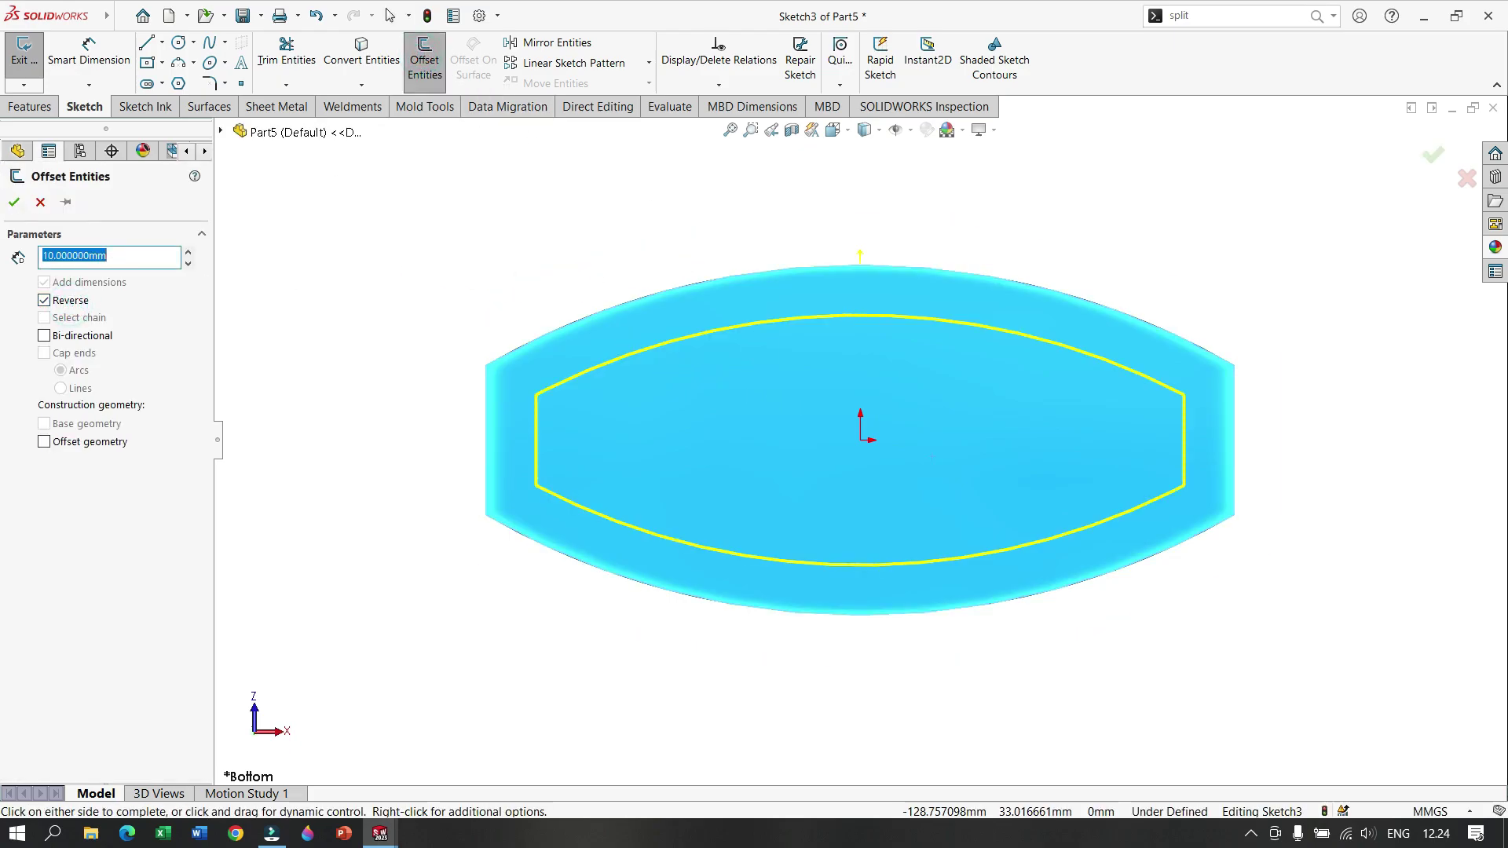
type("12.000000")
key("Return")
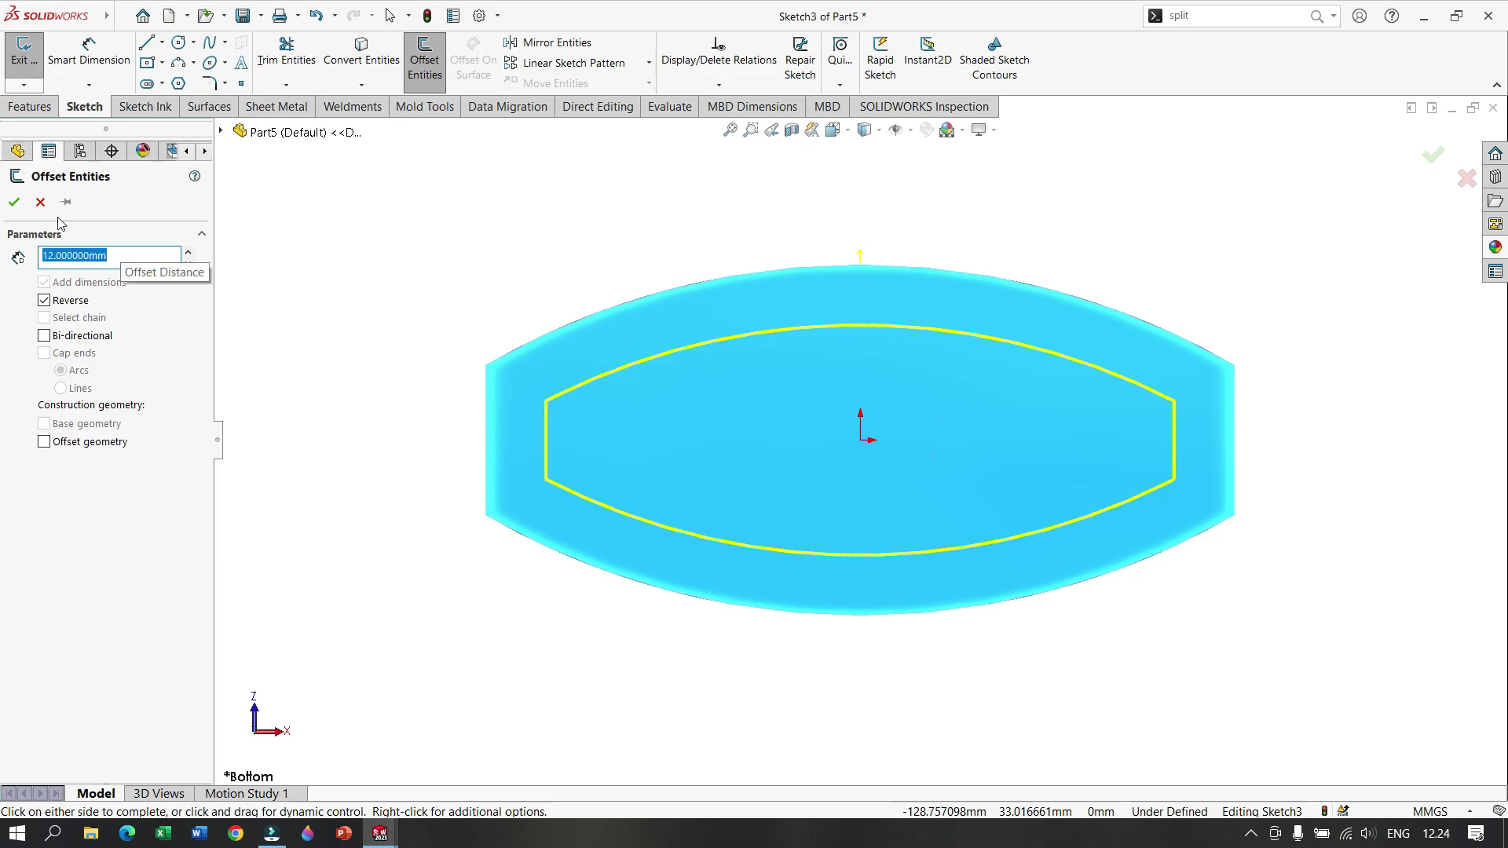
left_click(14, 202)
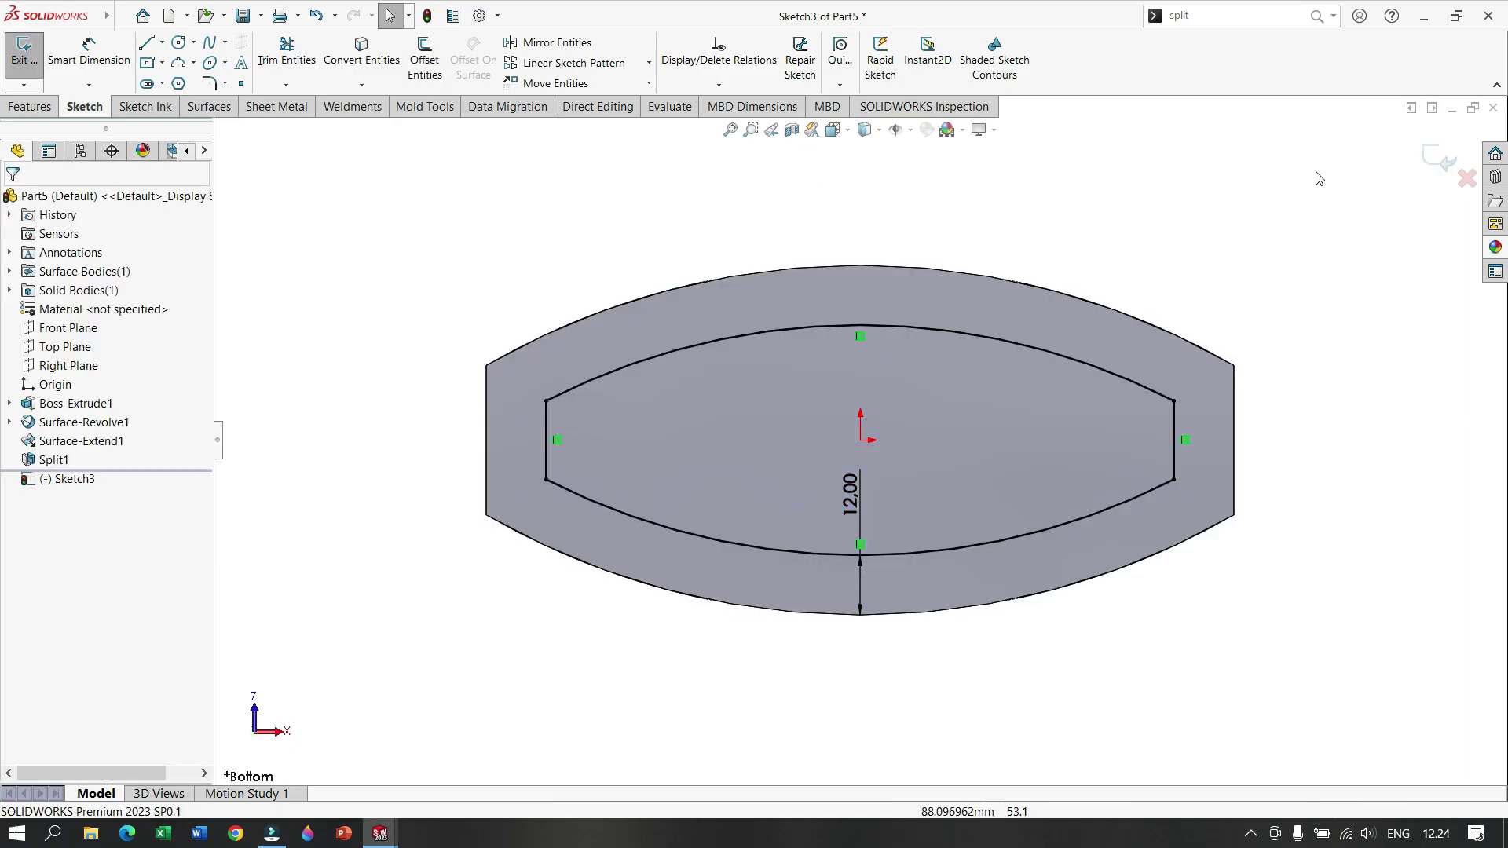
left_click(1439, 159)
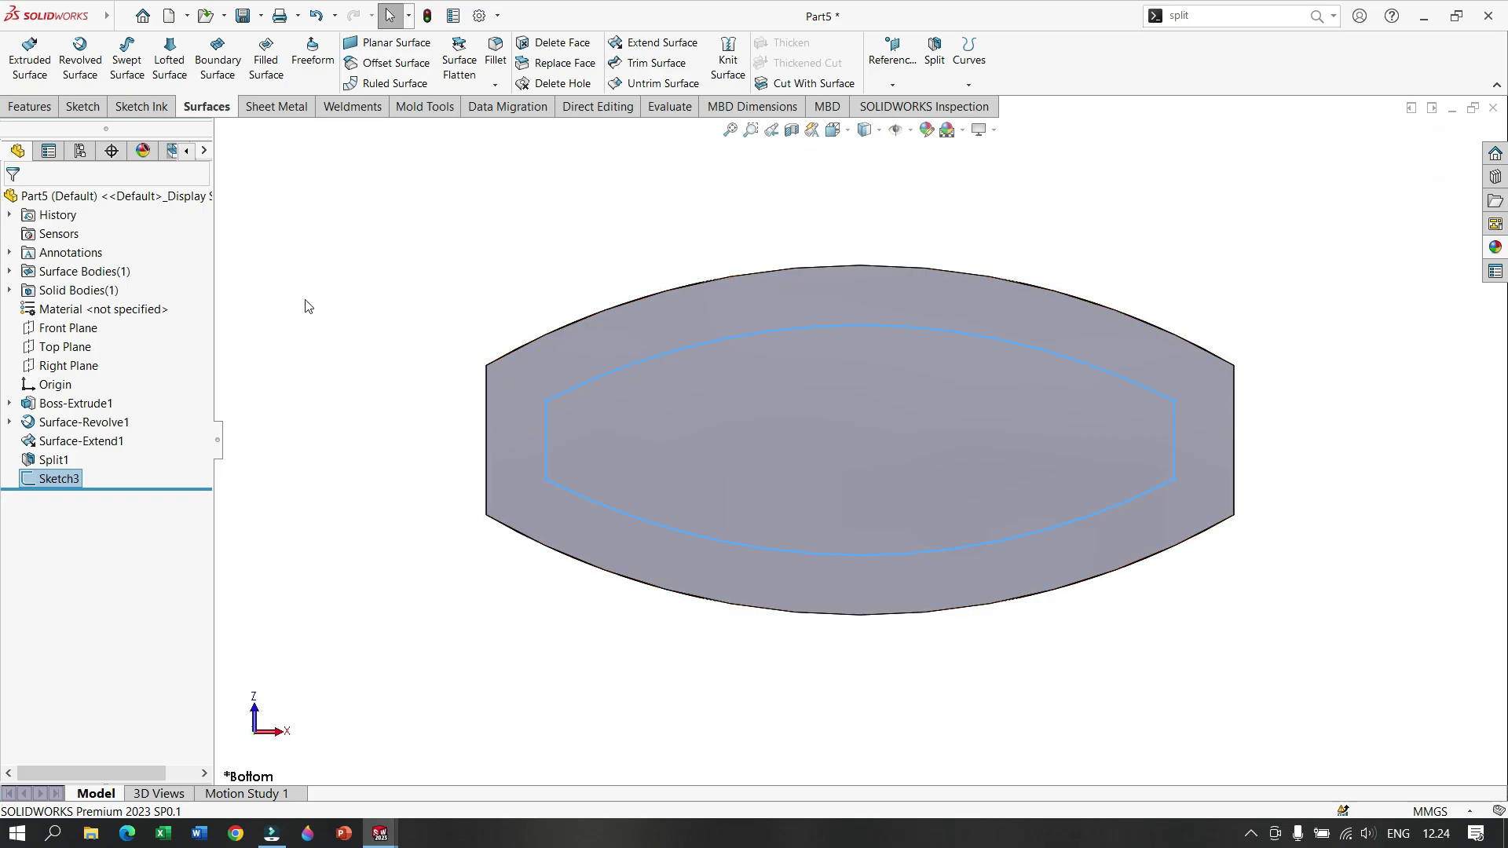
left_click(30, 107)
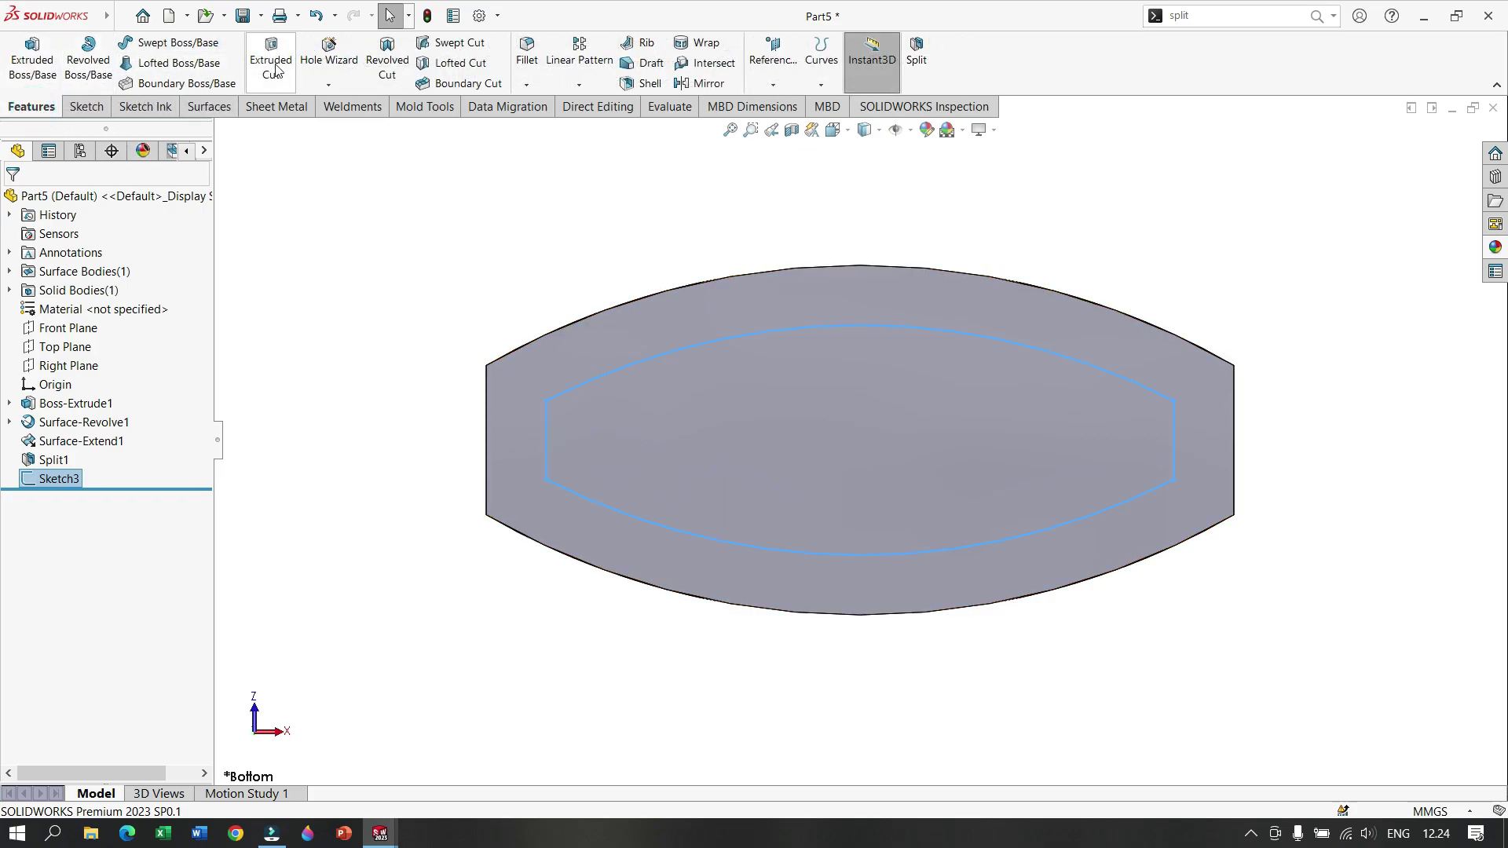
Step: Extrude-cut the offset outline 5 mm deep into the bottom face as Cut-Extrude1
left_click(270, 49)
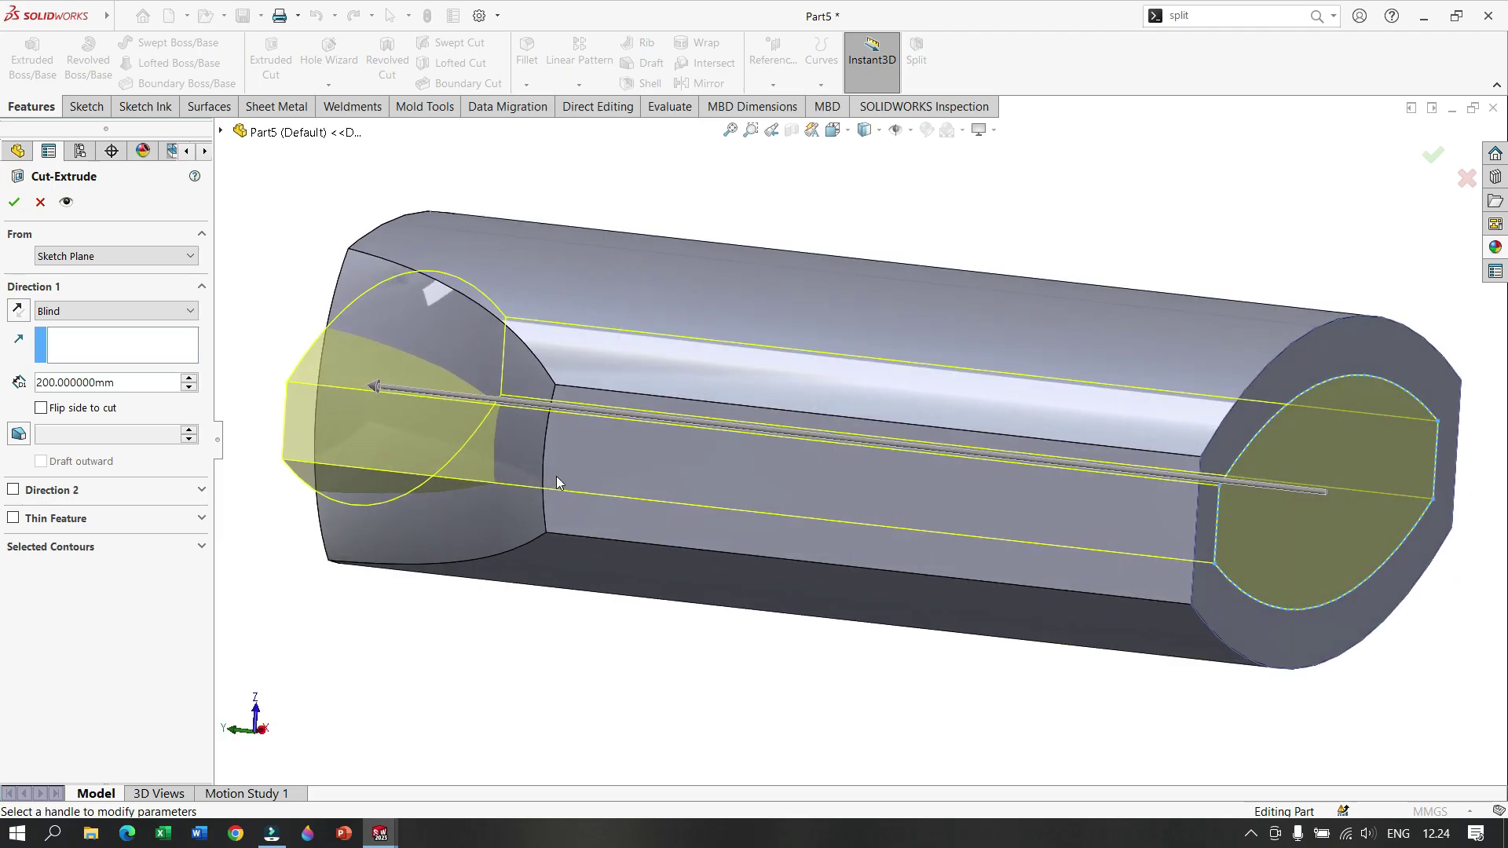
left_click(134, 382)
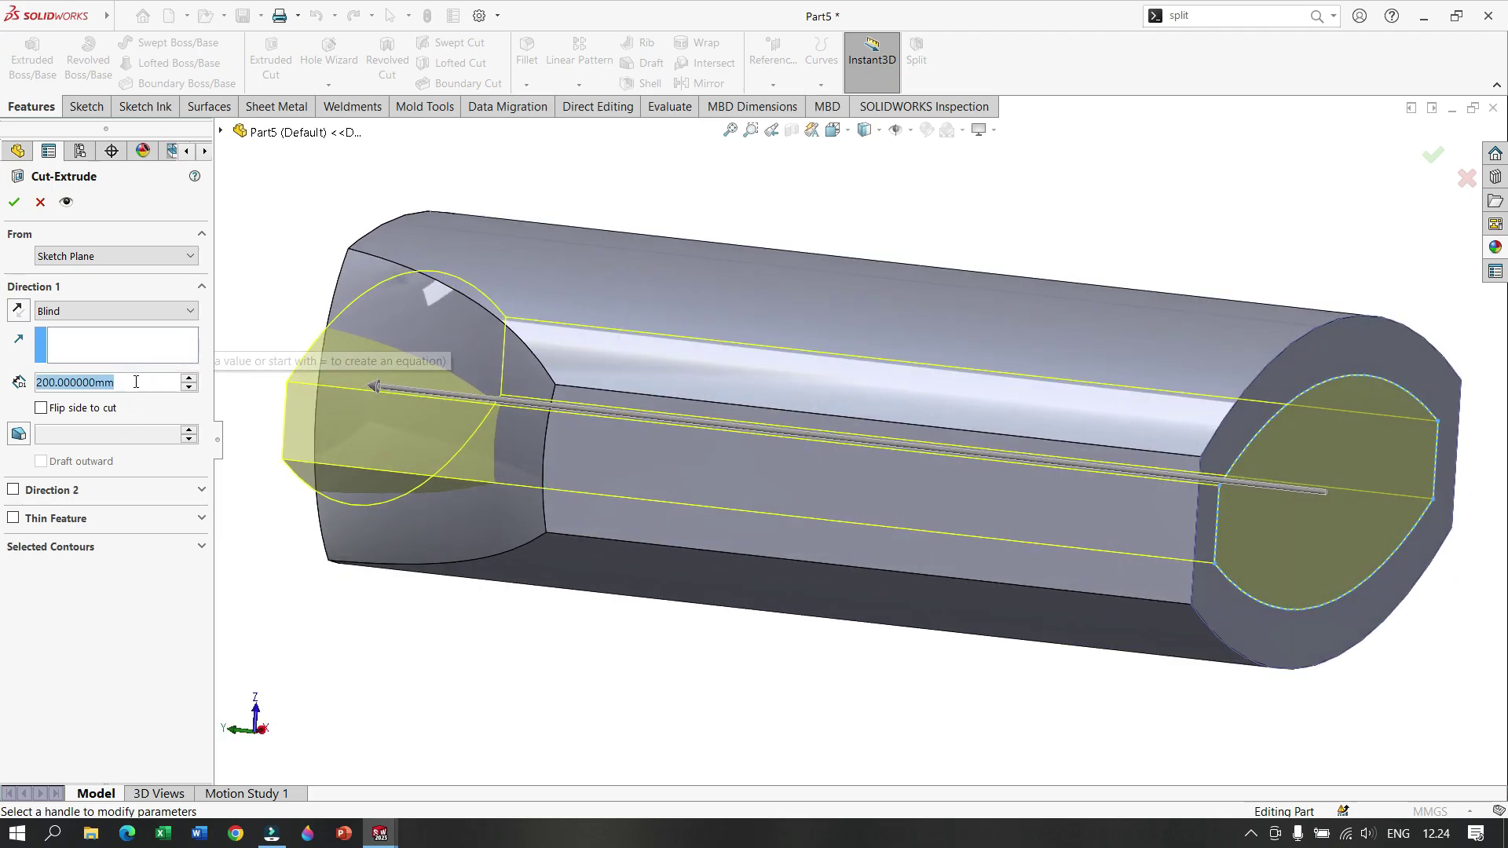
type("5")
key("Return")
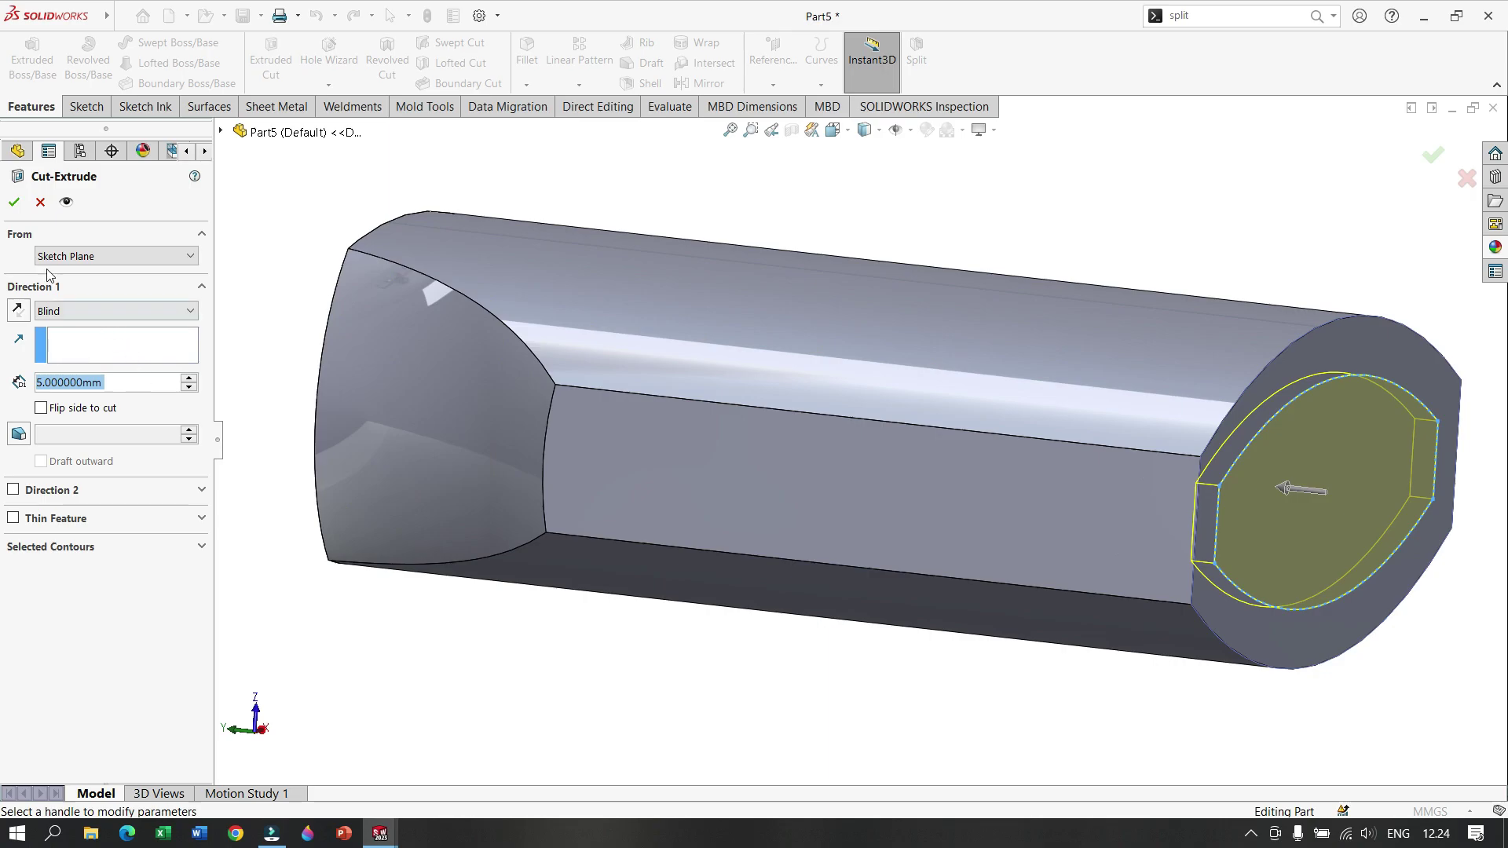
left_click(14, 202)
mouse_move(889, 355)
middle_mouse_down()
mouse_move(1005, 458)
mouse_move(1009, 588)
mouse_move(1071, 393)
mouse_move(1022, 324)
middle_mouse_up()
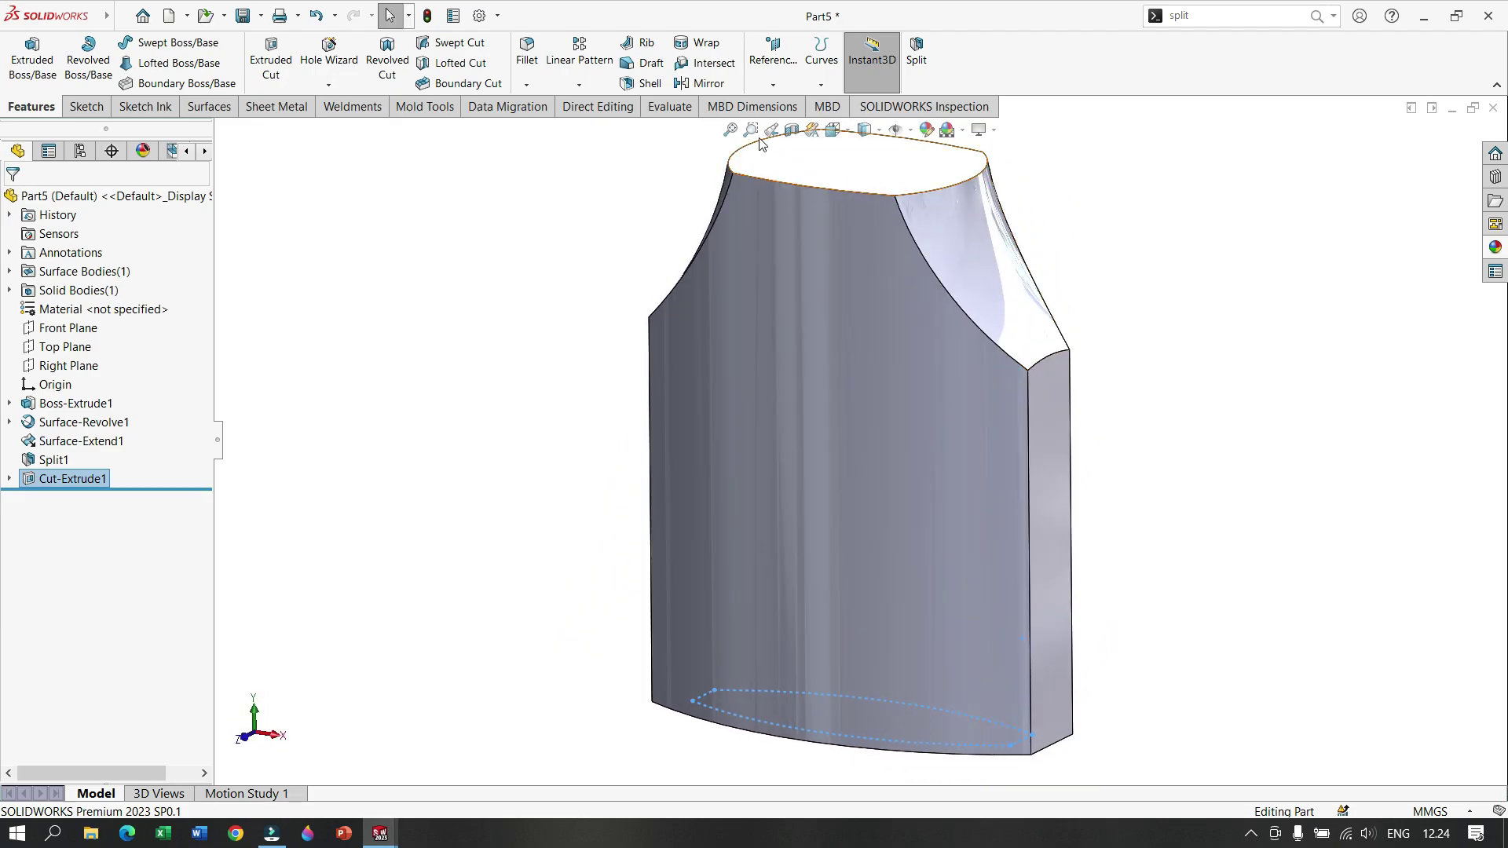
Step: Toggle the section view, zoom to fit, and set the Front view orientation
left_click(791, 132)
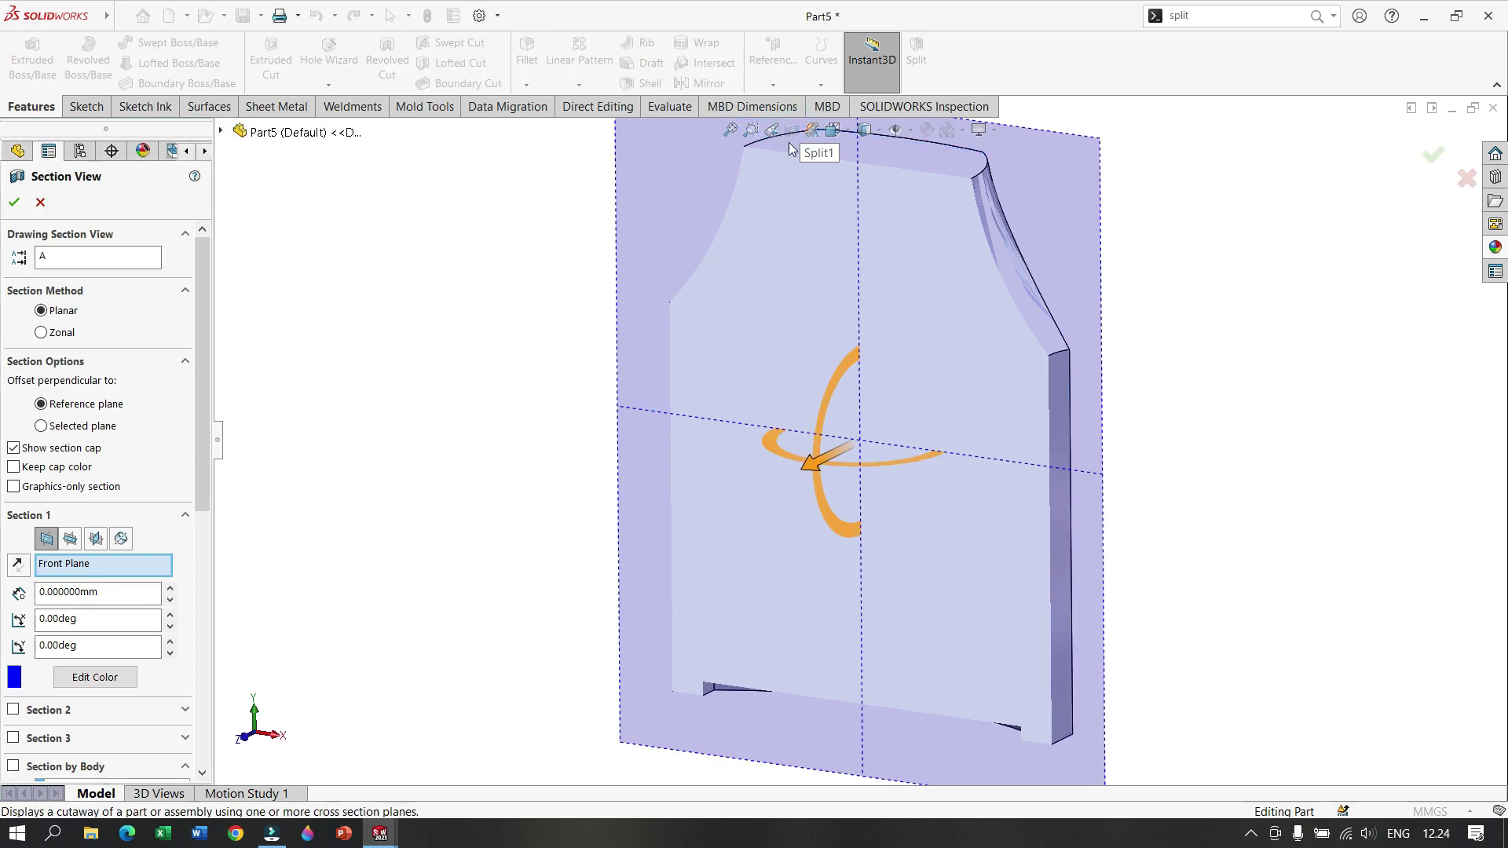
left_click(1442, 163)
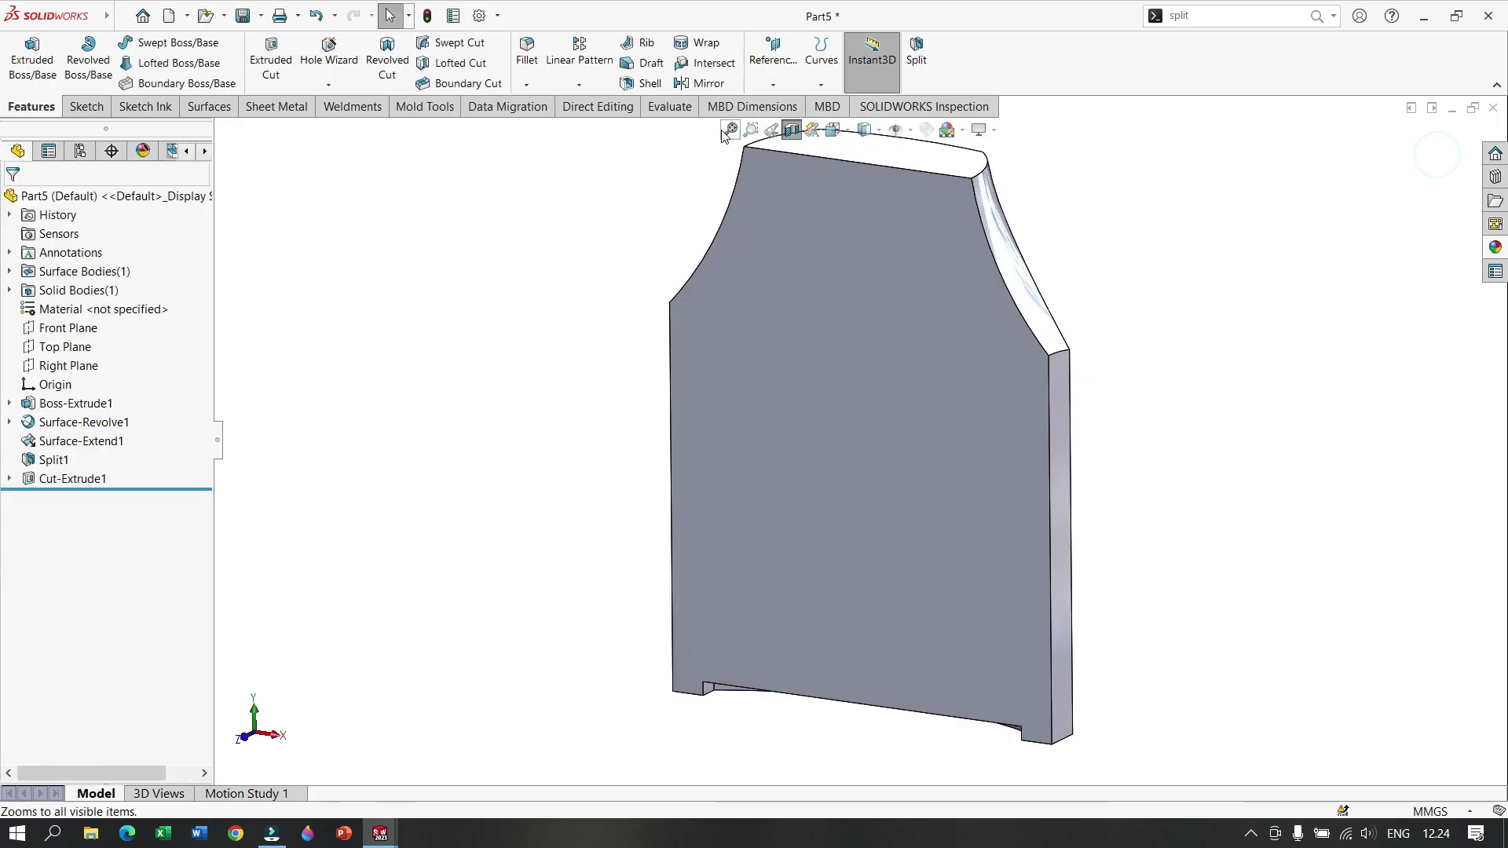
left_click(729, 130)
left_click(842, 135)
left_click(852, 211)
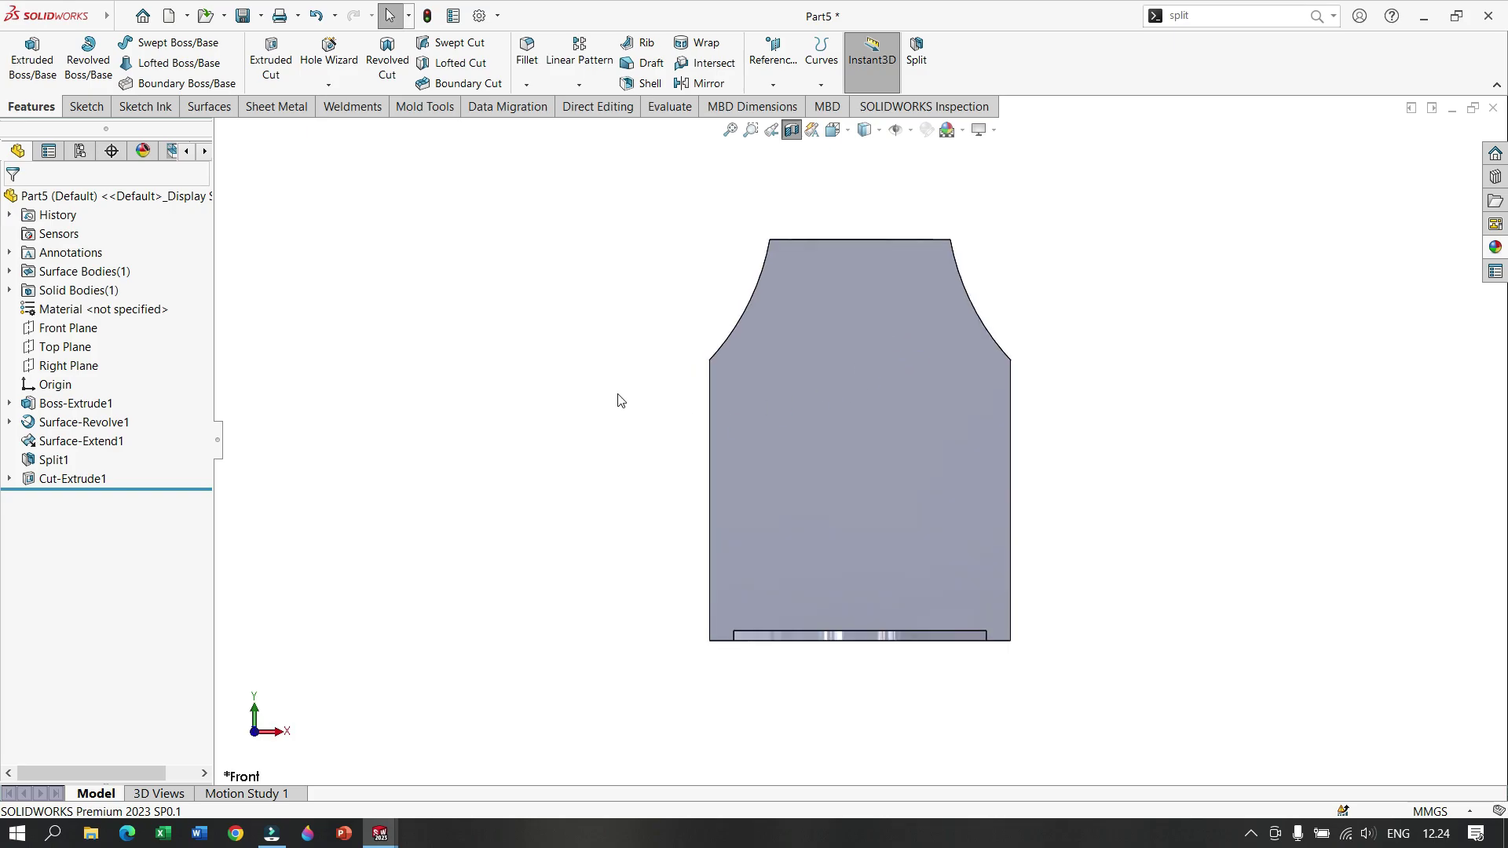
scroll(812, 369, "down", 2)
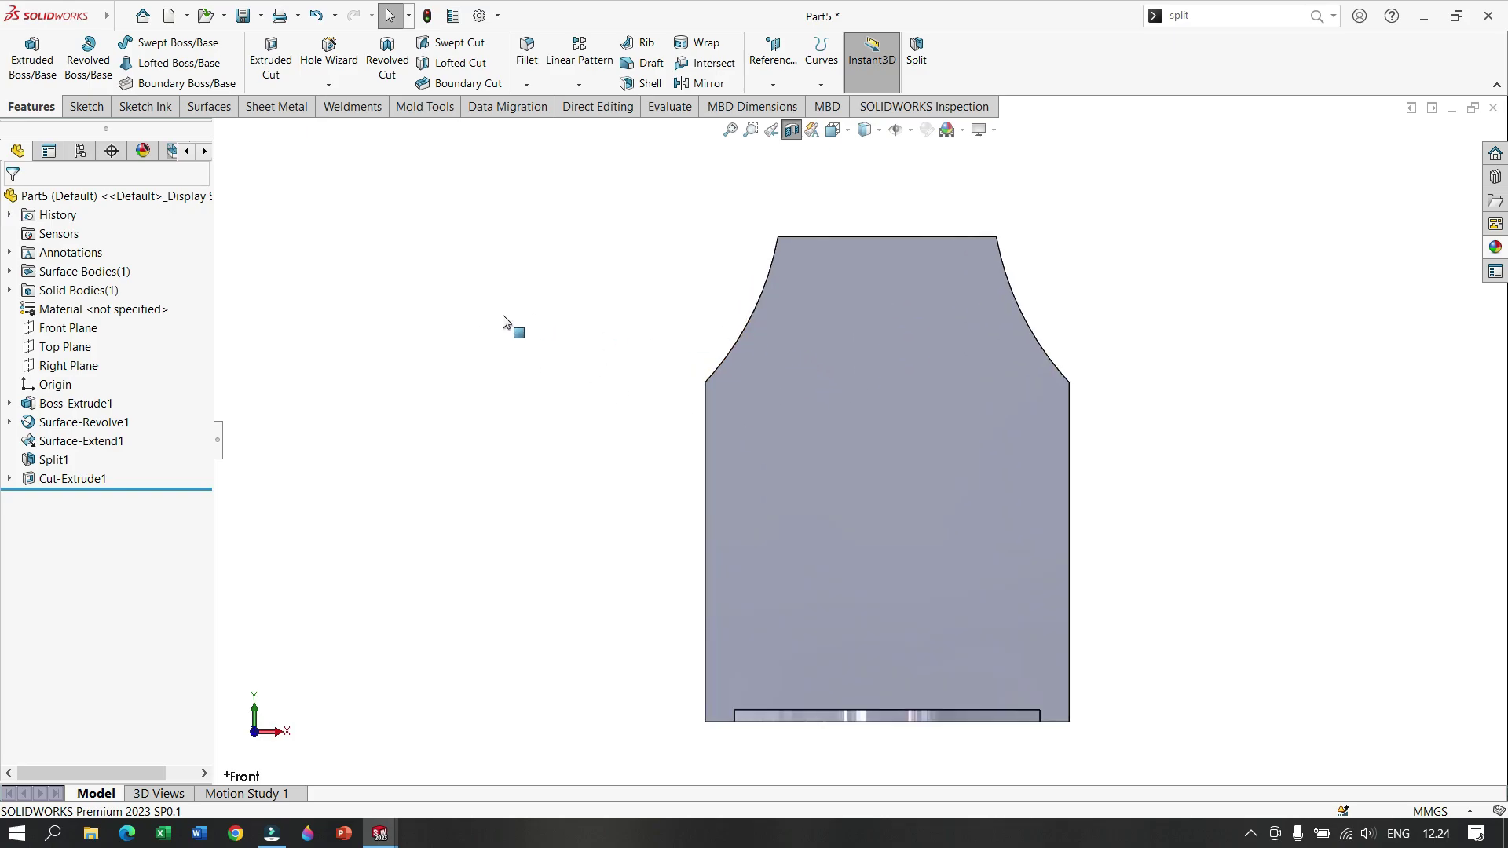
scroll(589, 330, "up", 1)
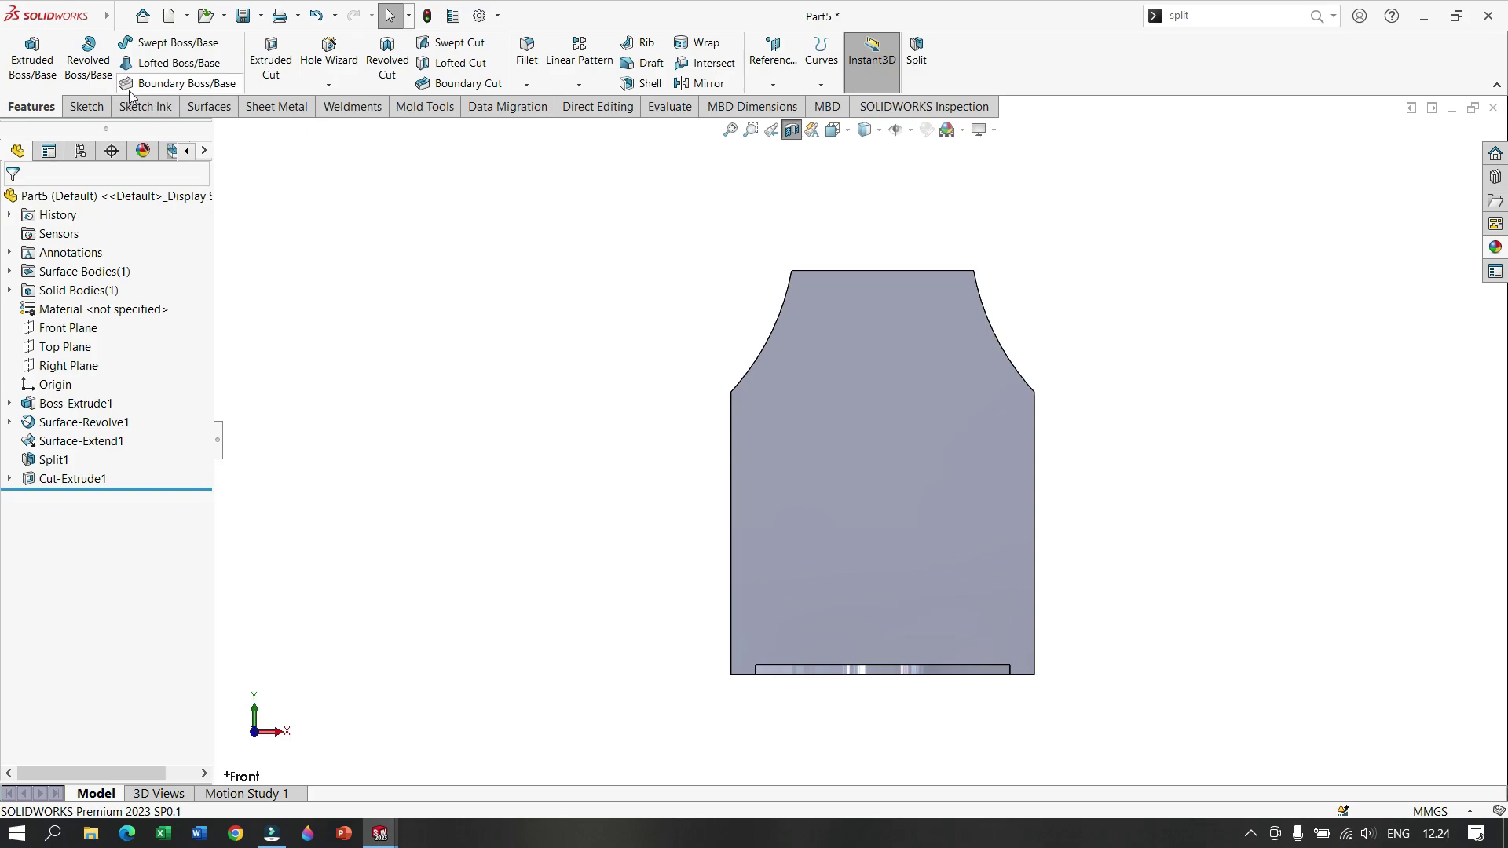
left_click(85, 106)
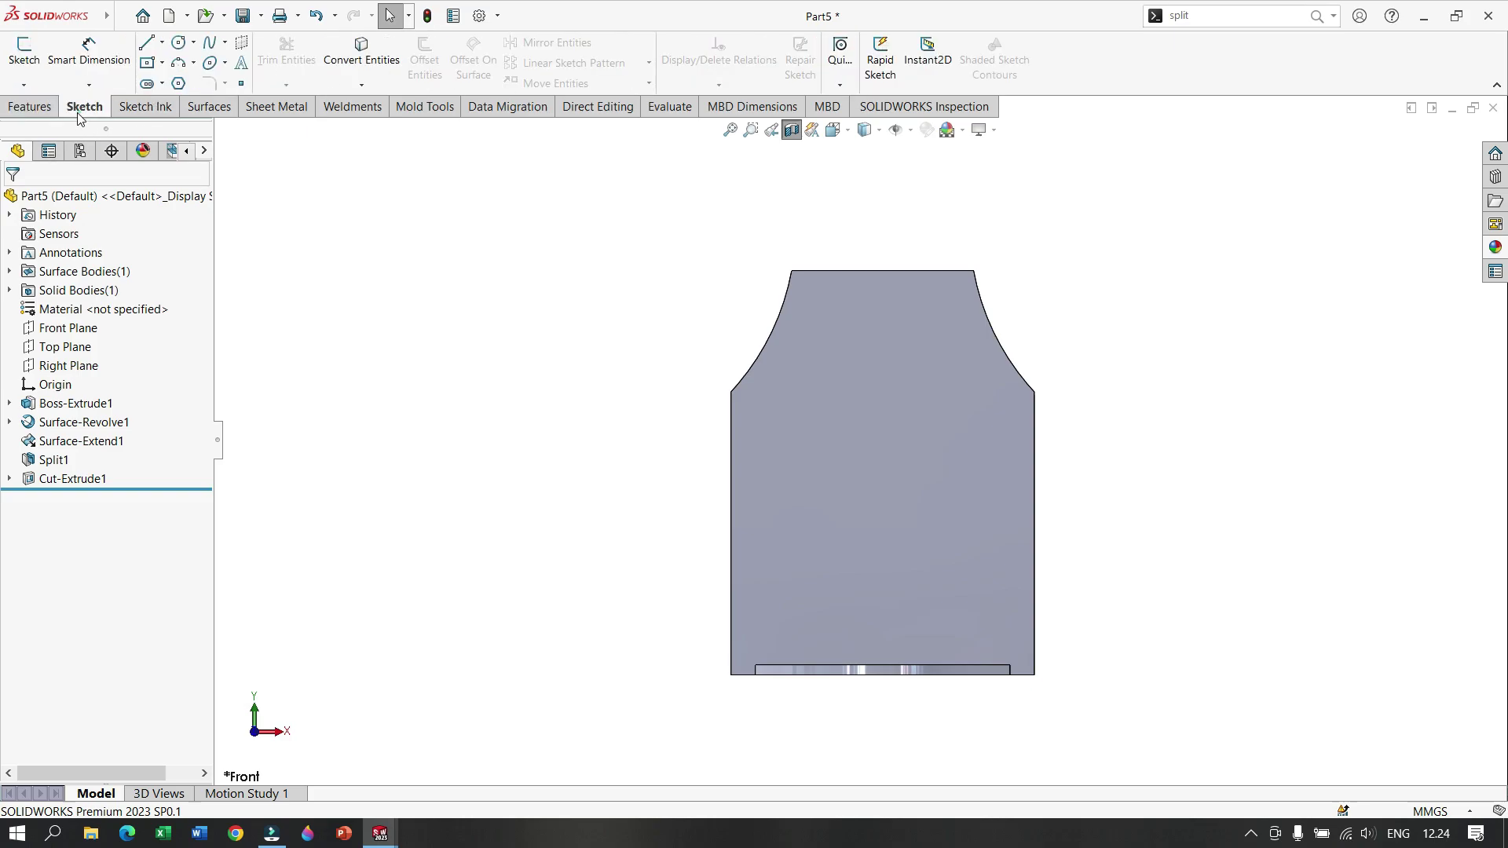
Step: Start a sketch on the Front Plane and draw the profile's vertical, top and right-side lines
left_click(67, 333)
left_click(76, 308)
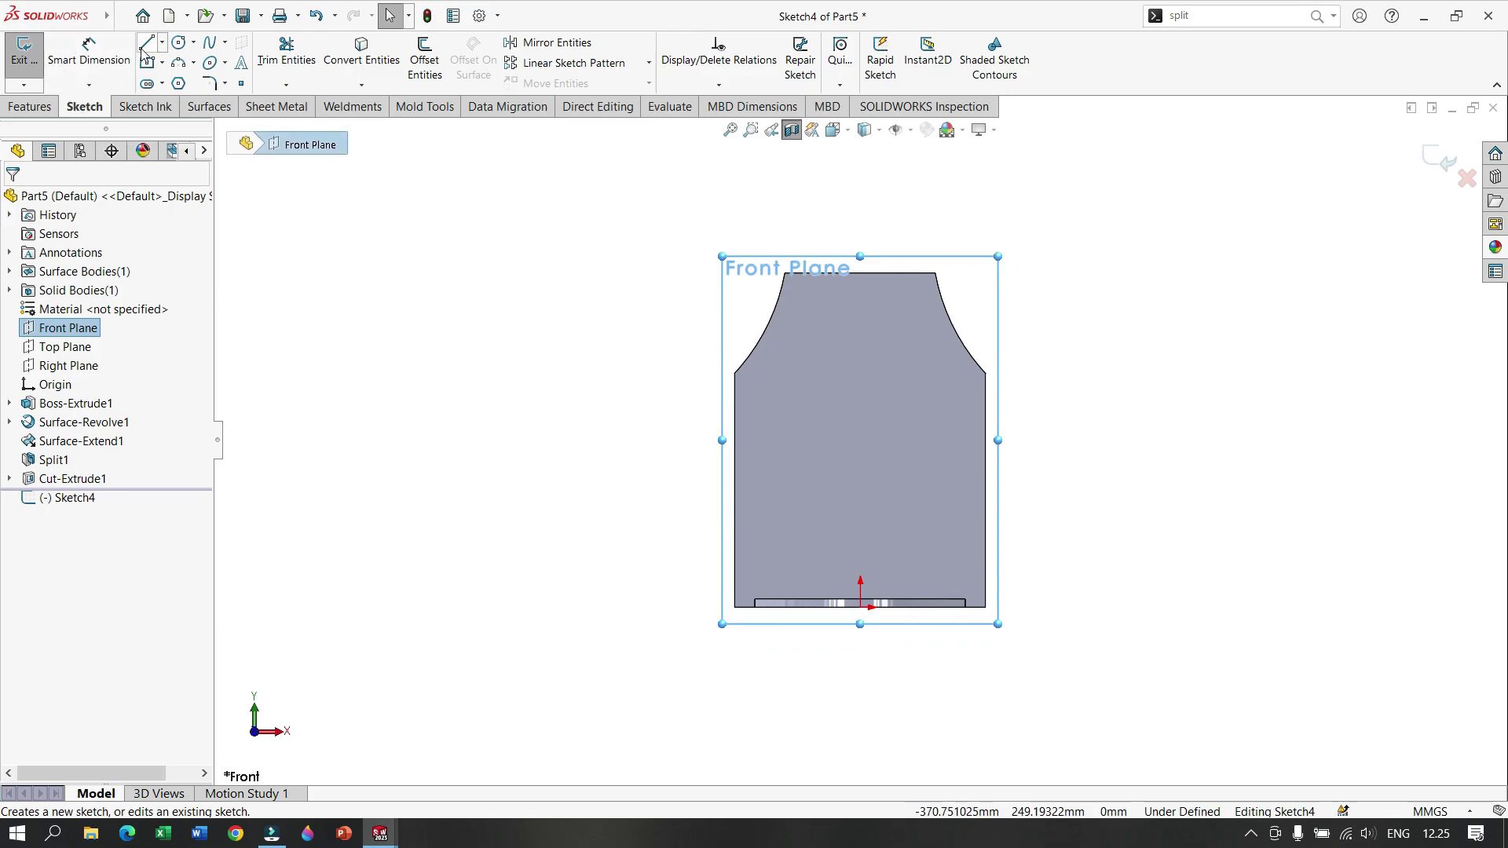
left_click(163, 43)
left_click(175, 63)
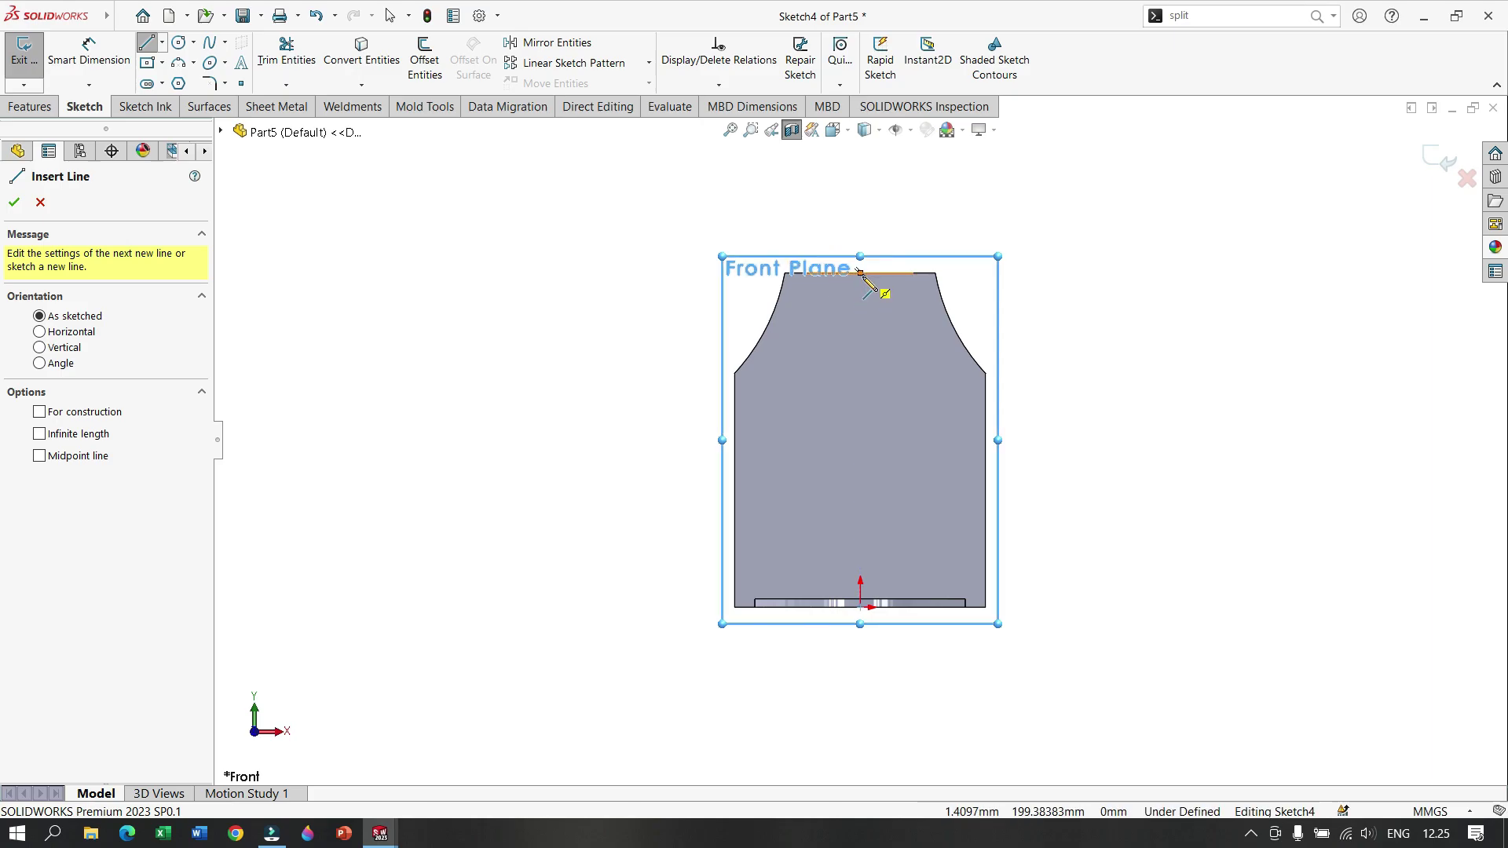
left_click(860, 273)
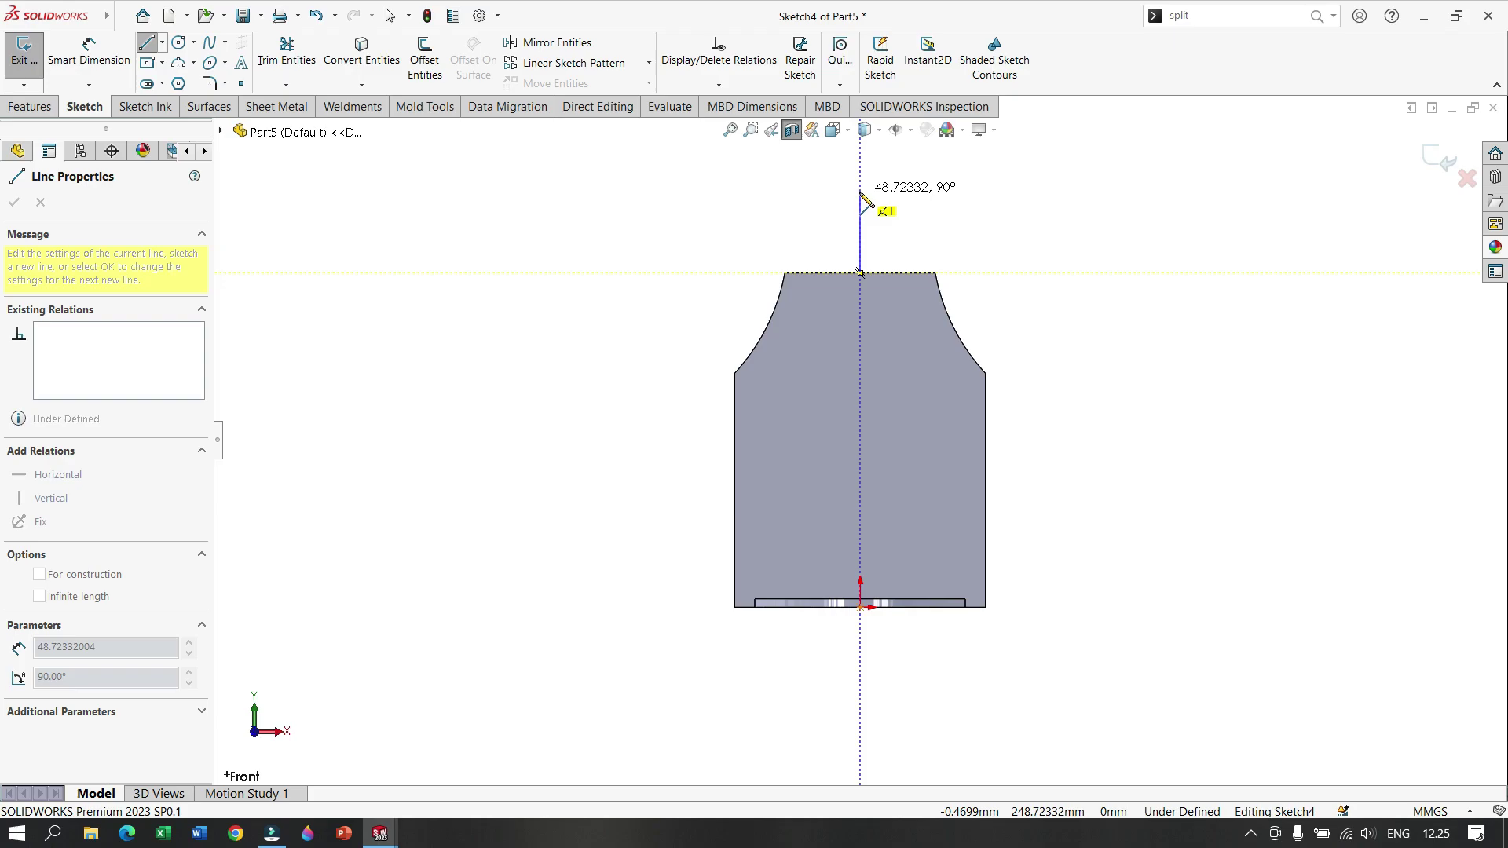
left_click(860, 198)
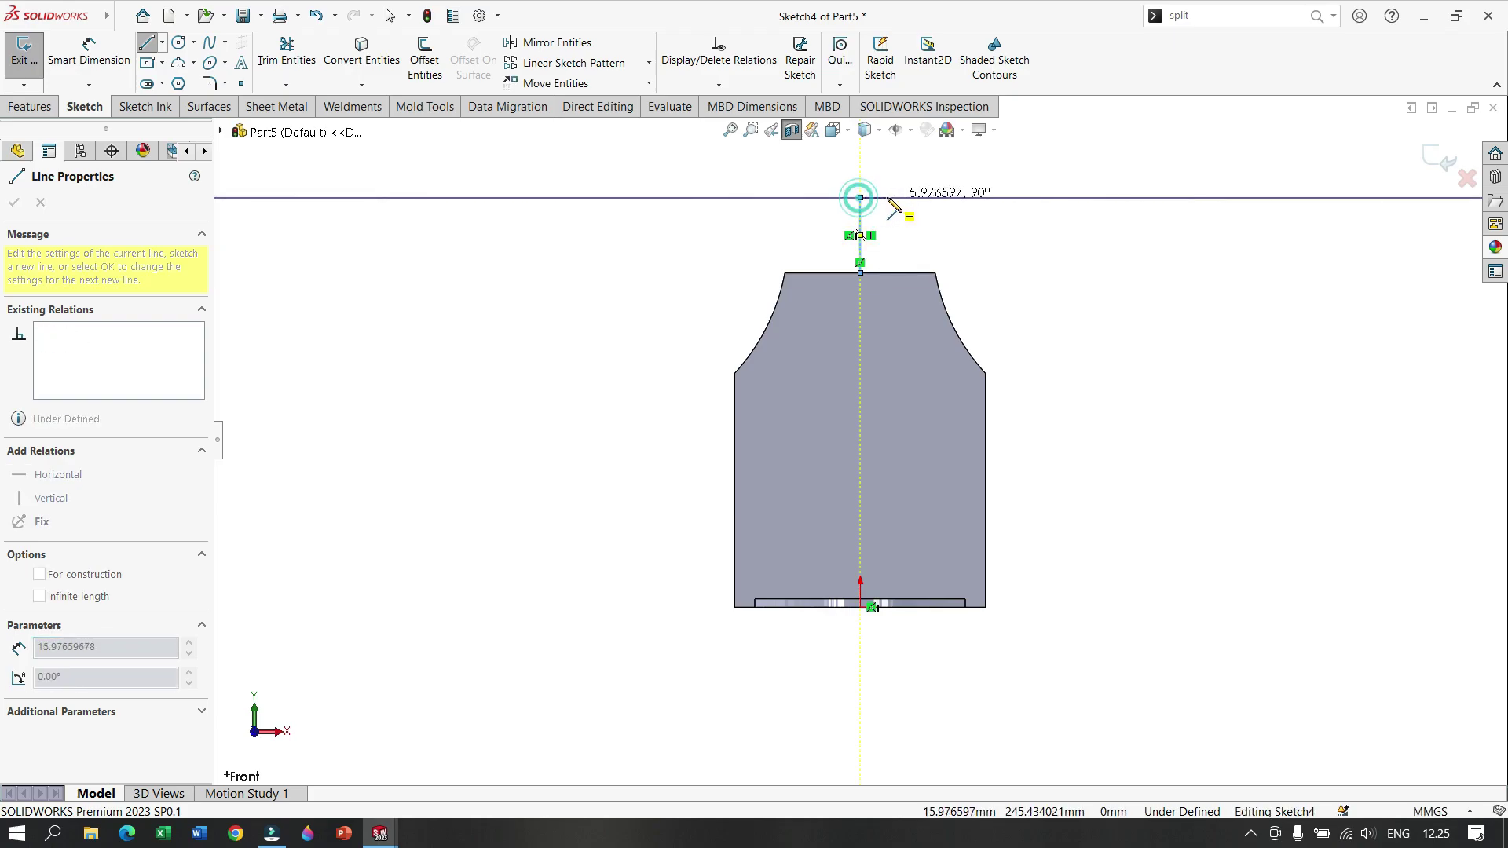
left_click(898, 198)
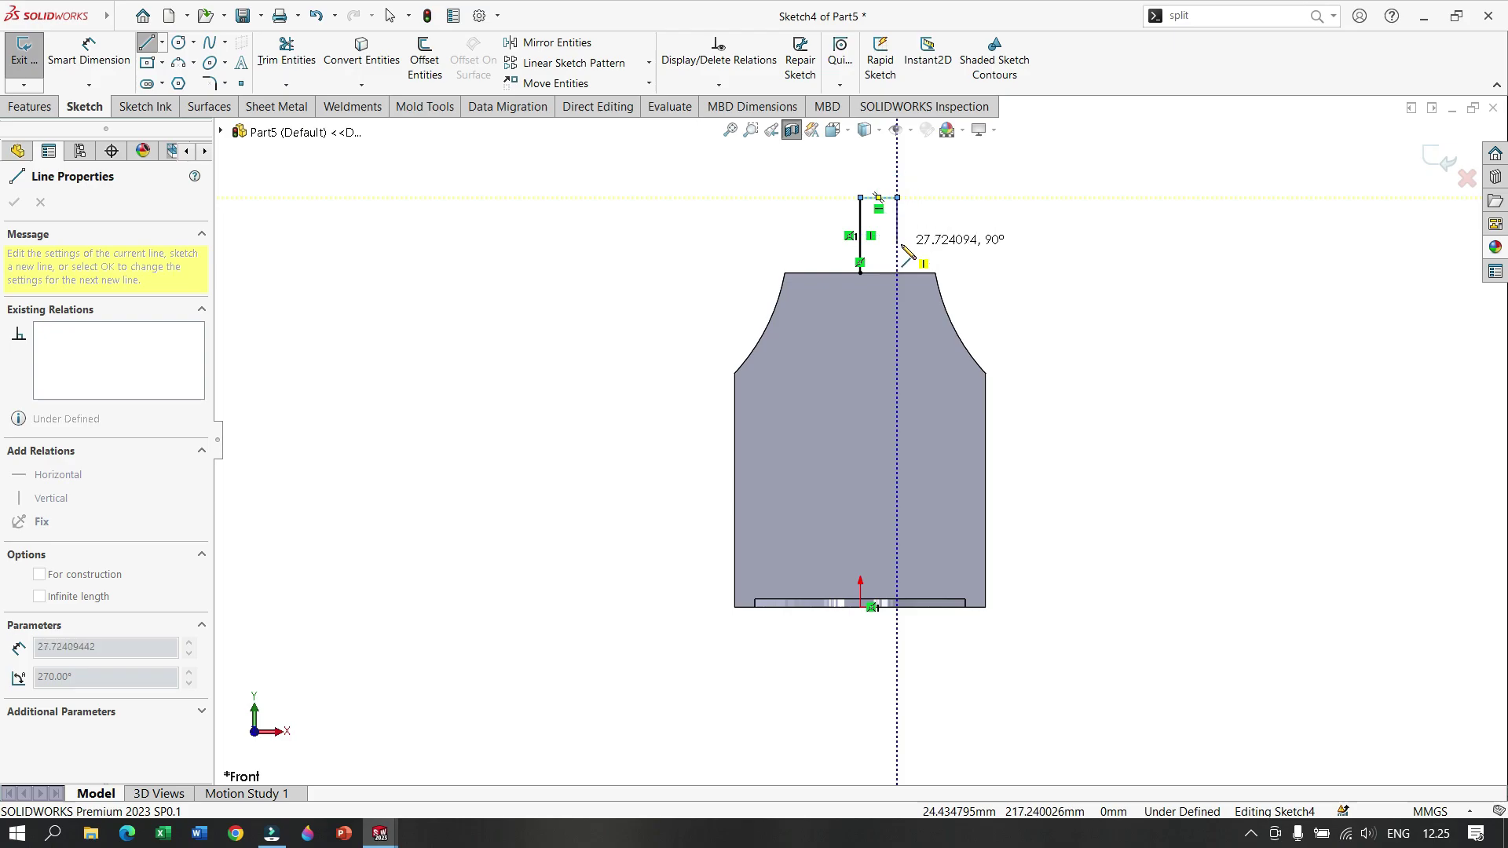
left_click(899, 245)
Step: Add the semicircular tangent-arc notch and close the profile along the part's top edge
scroll(872, 236, "up", 2)
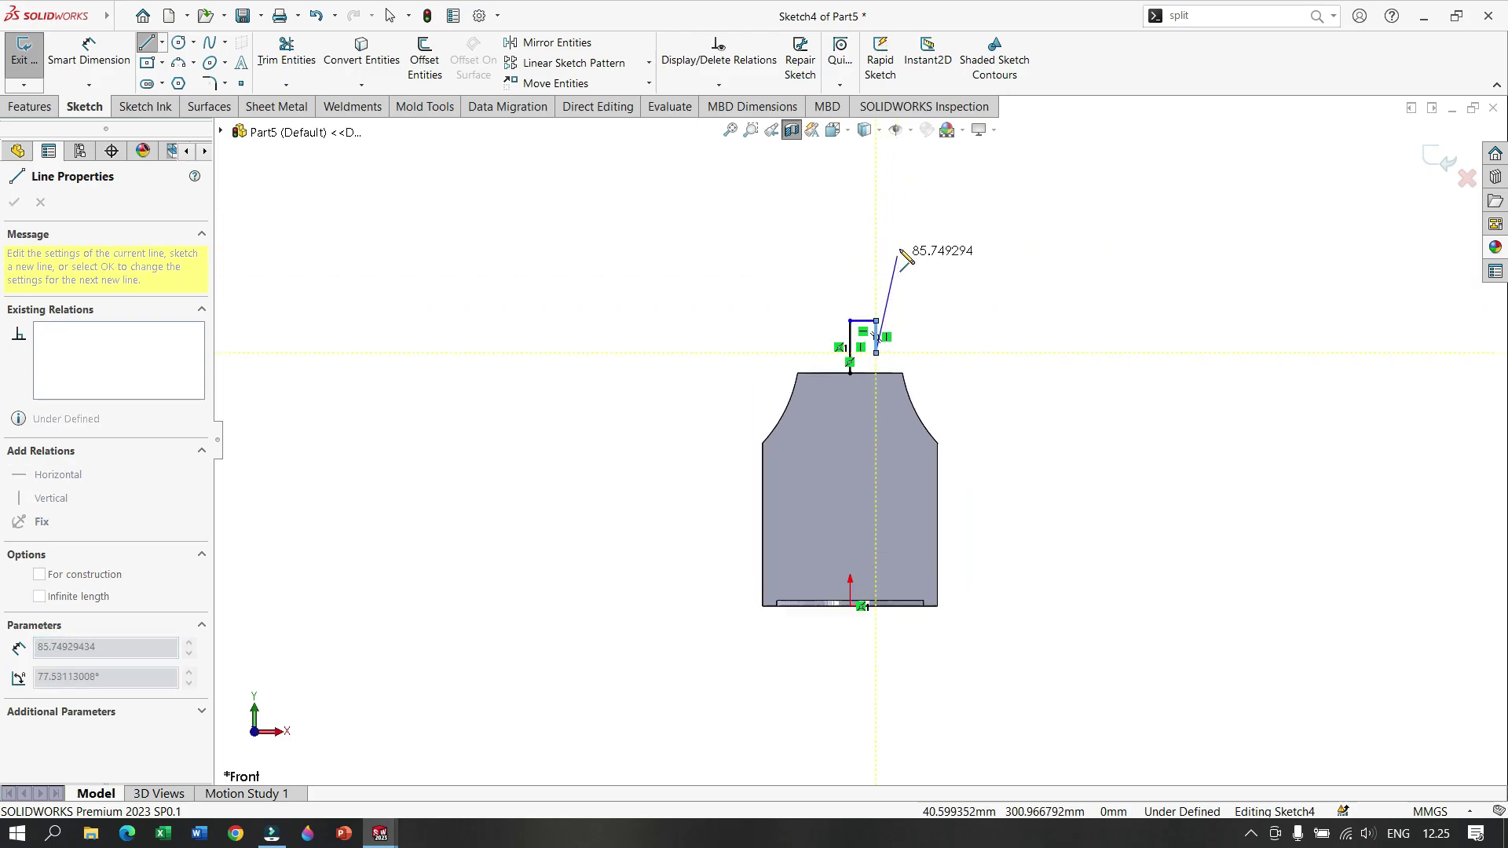
scroll(871, 377, "down", 3)
scroll(855, 483, "down", 2)
scroll(856, 471, "down", 1)
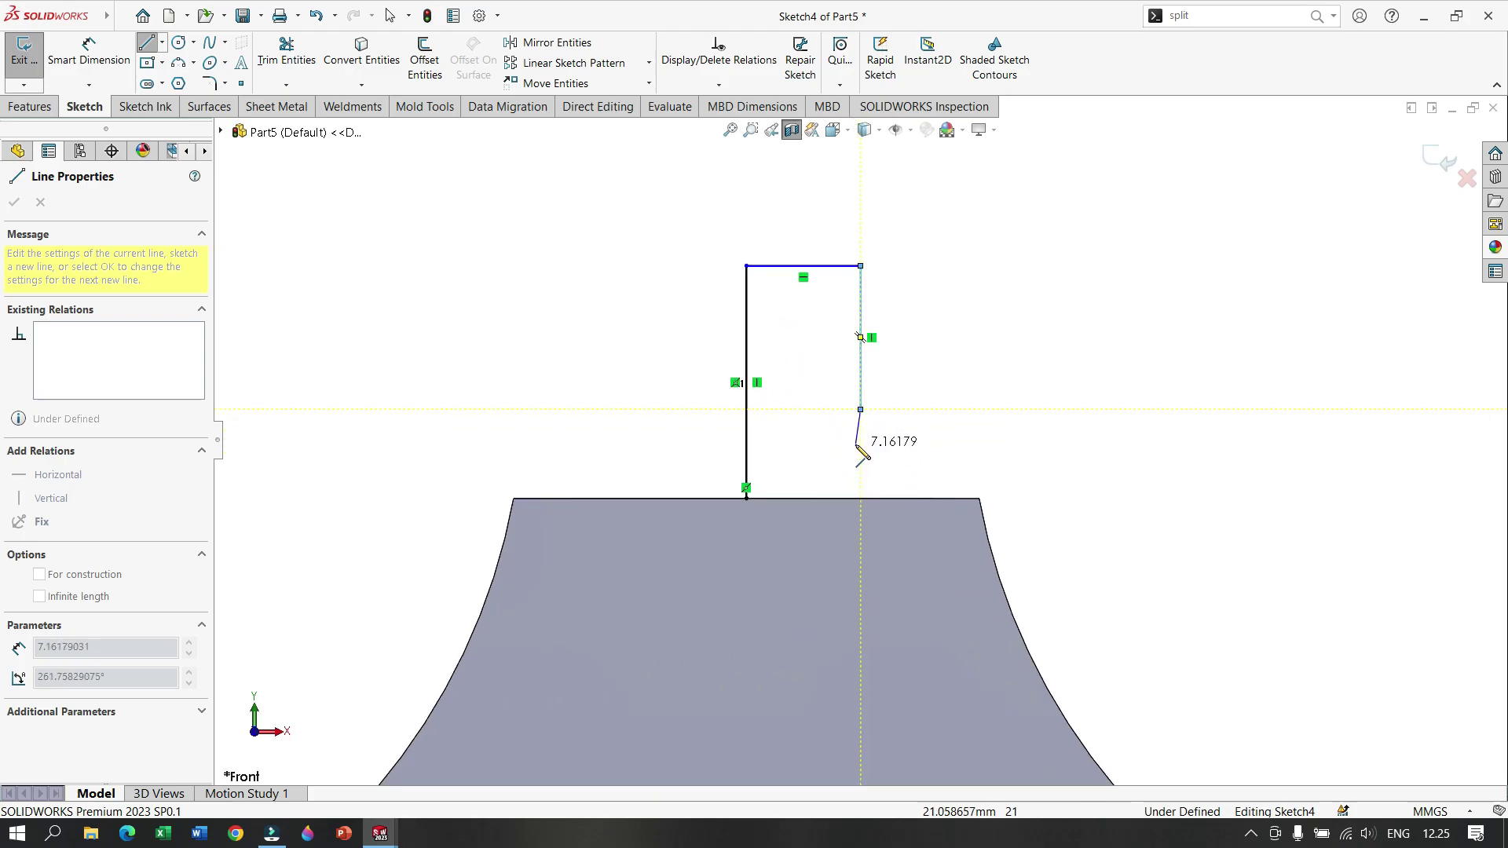
key("a")
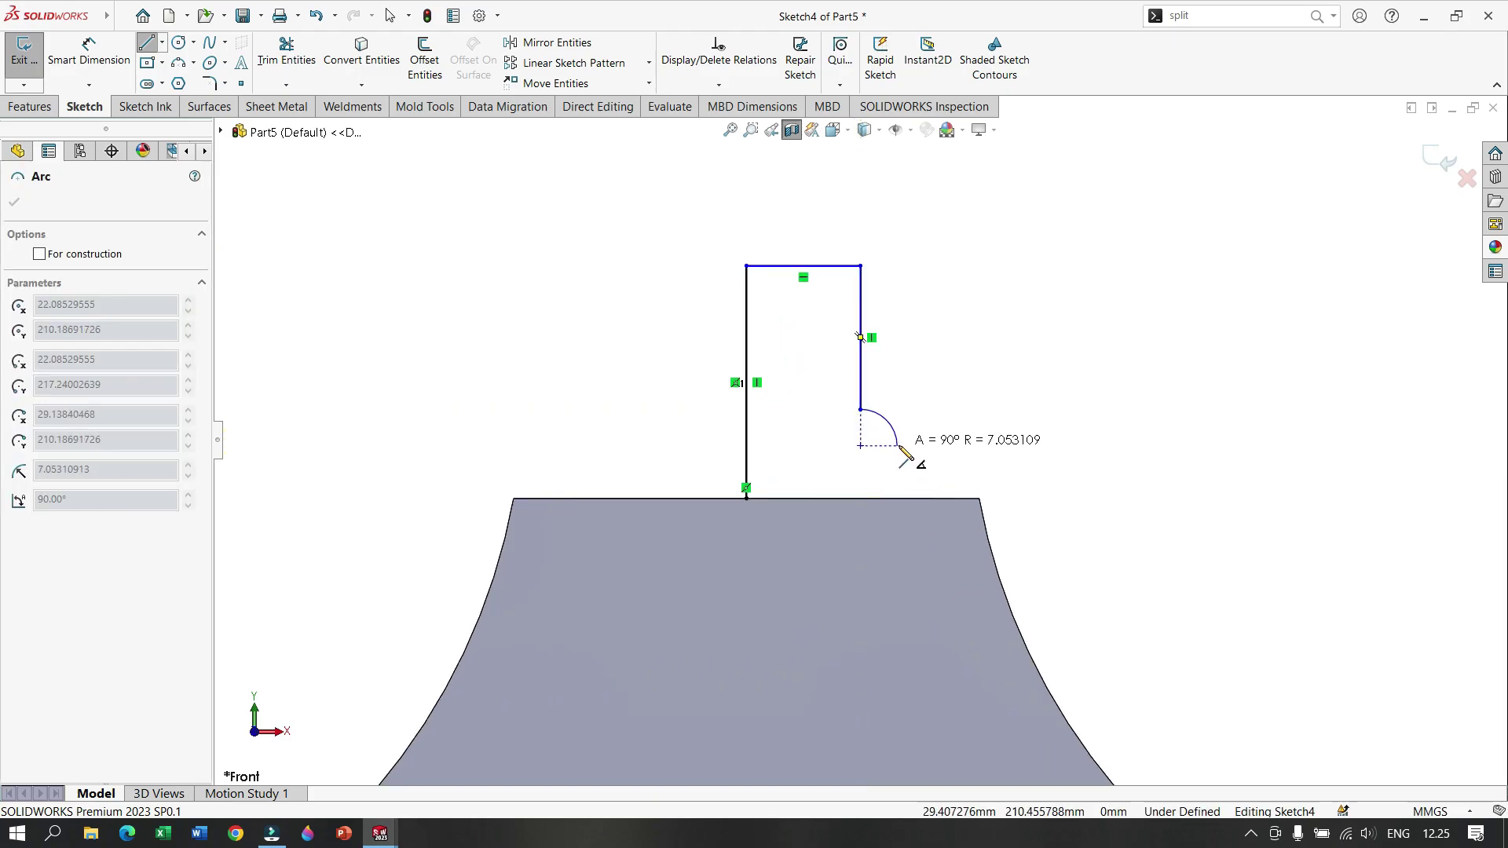
left_click(860, 462)
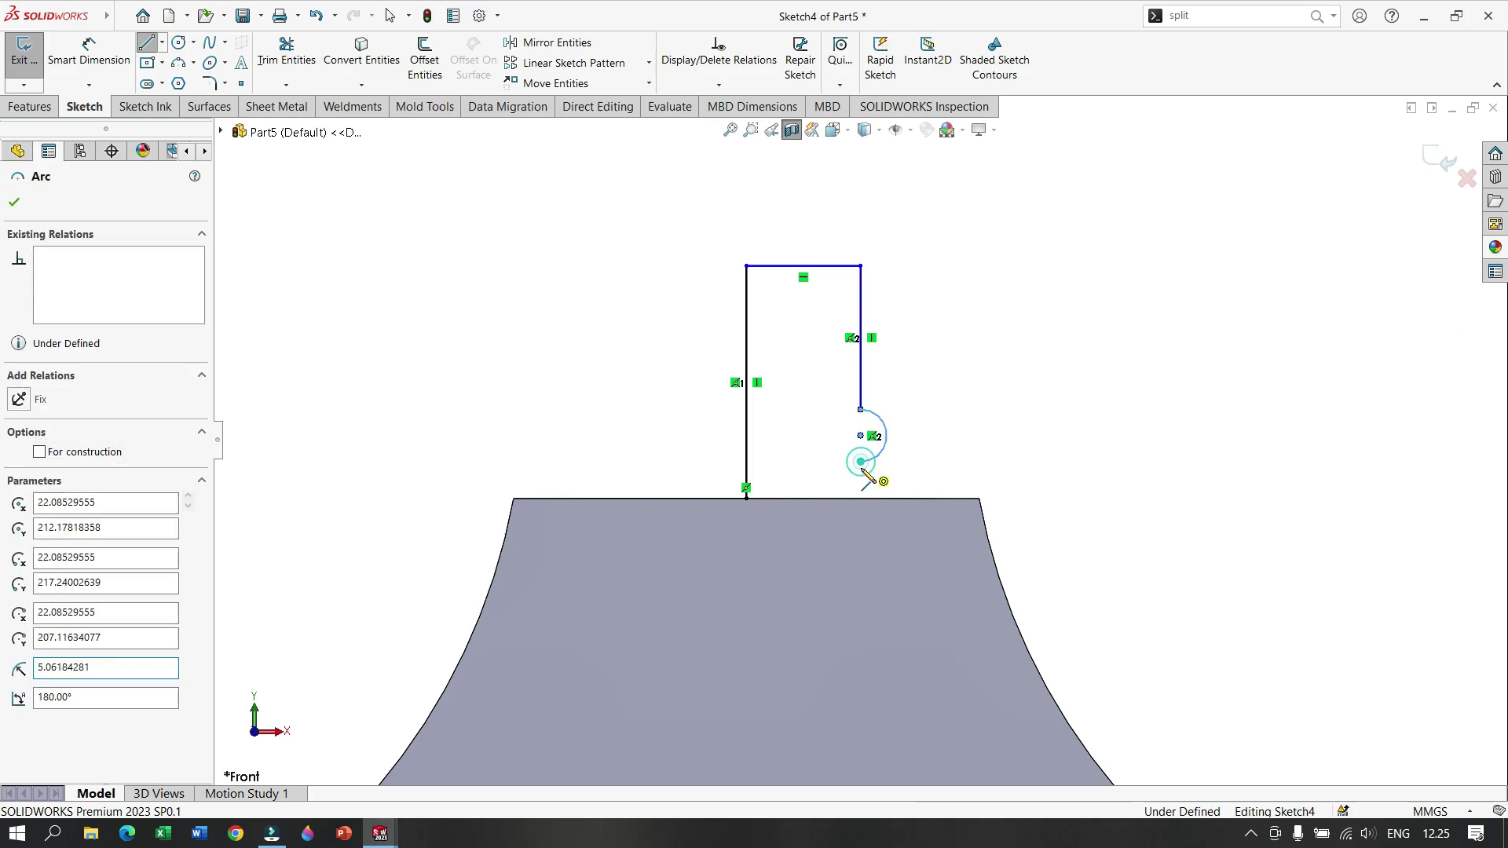
left_click(861, 475)
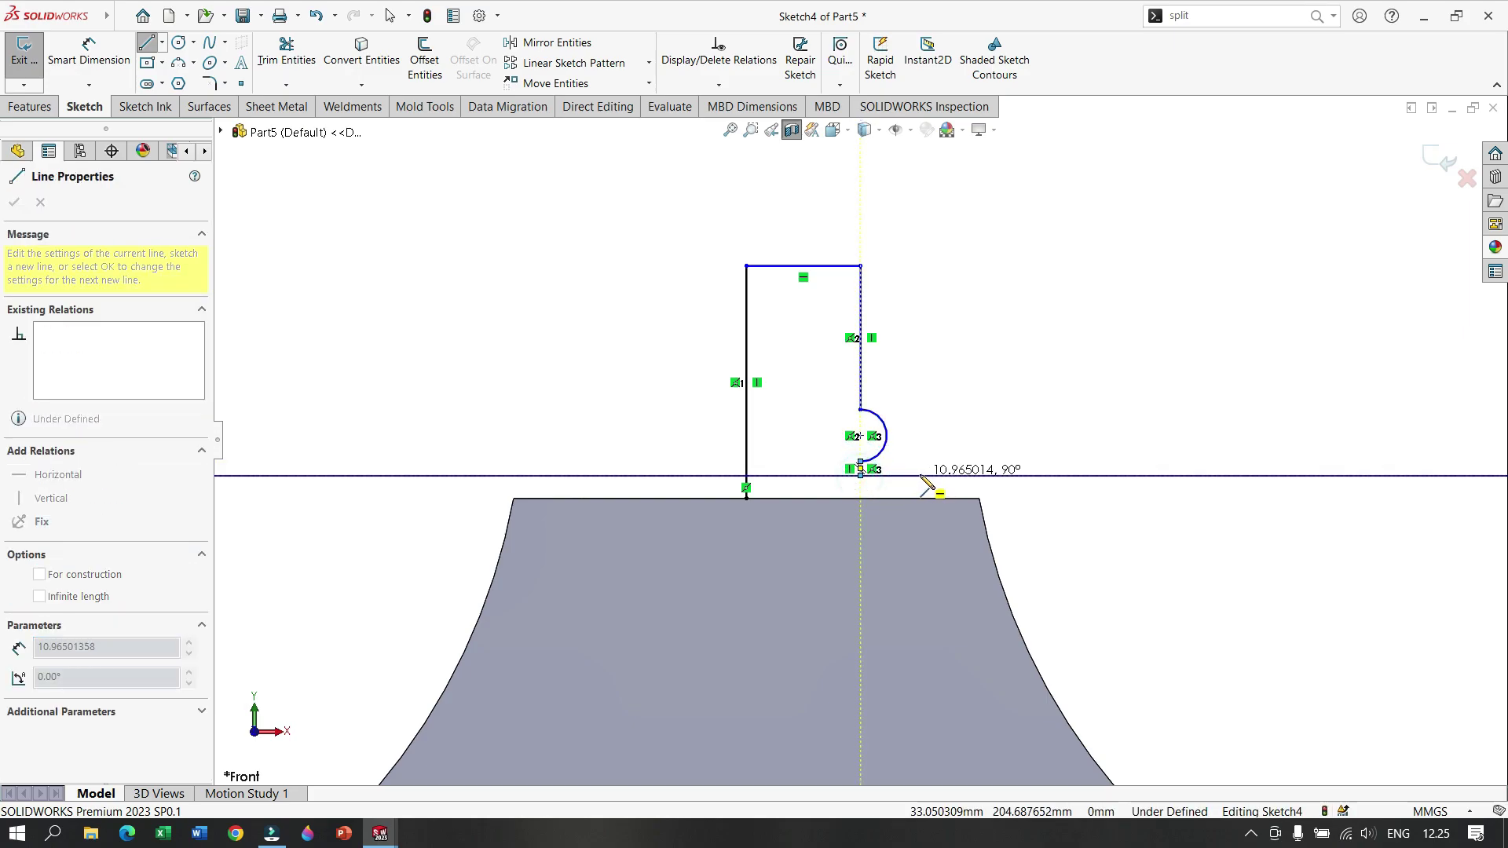
left_click(929, 475)
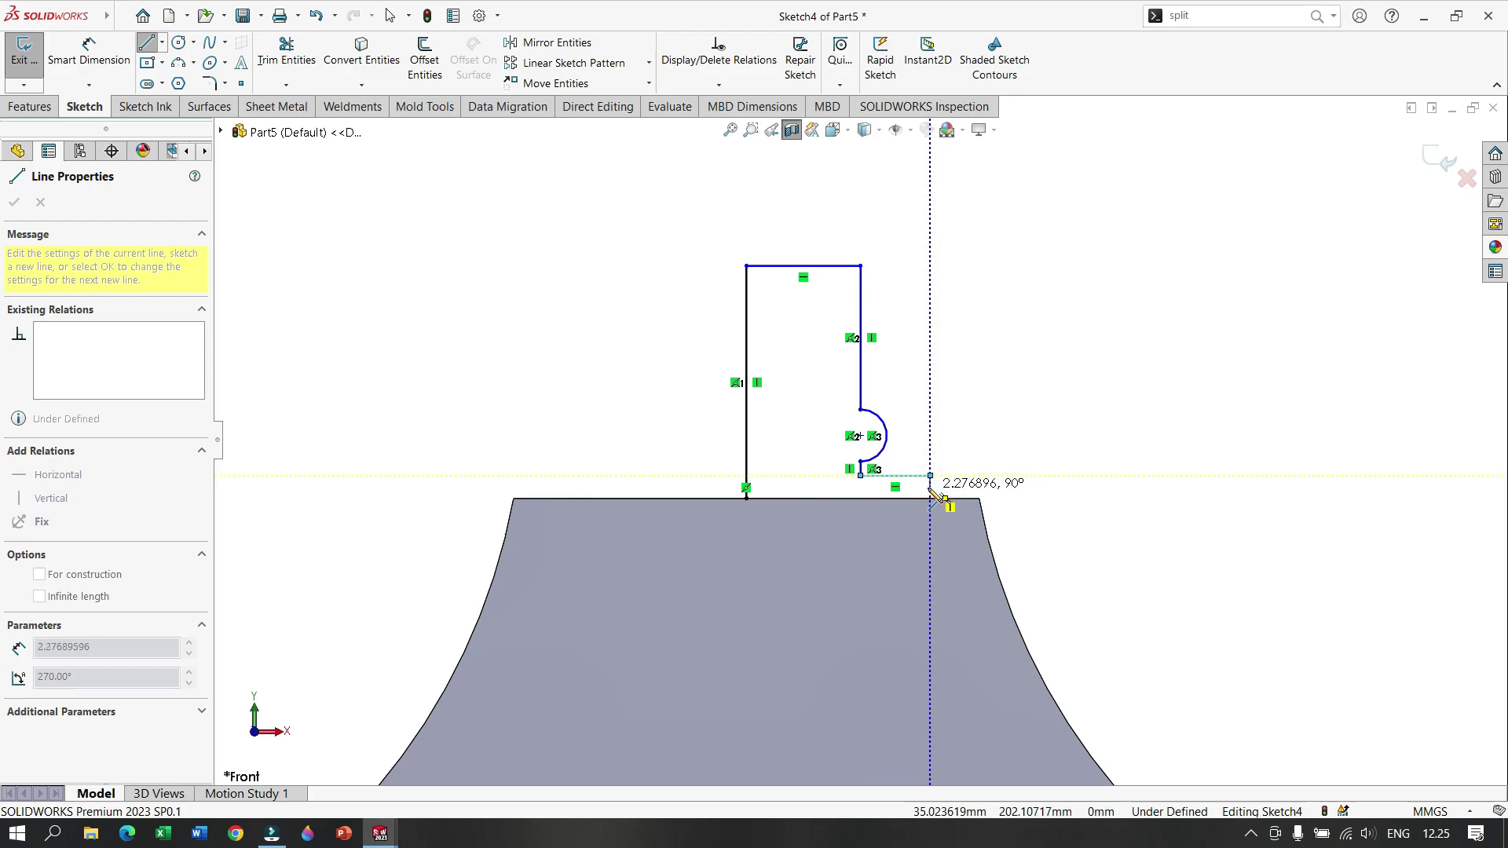
left_click(932, 498)
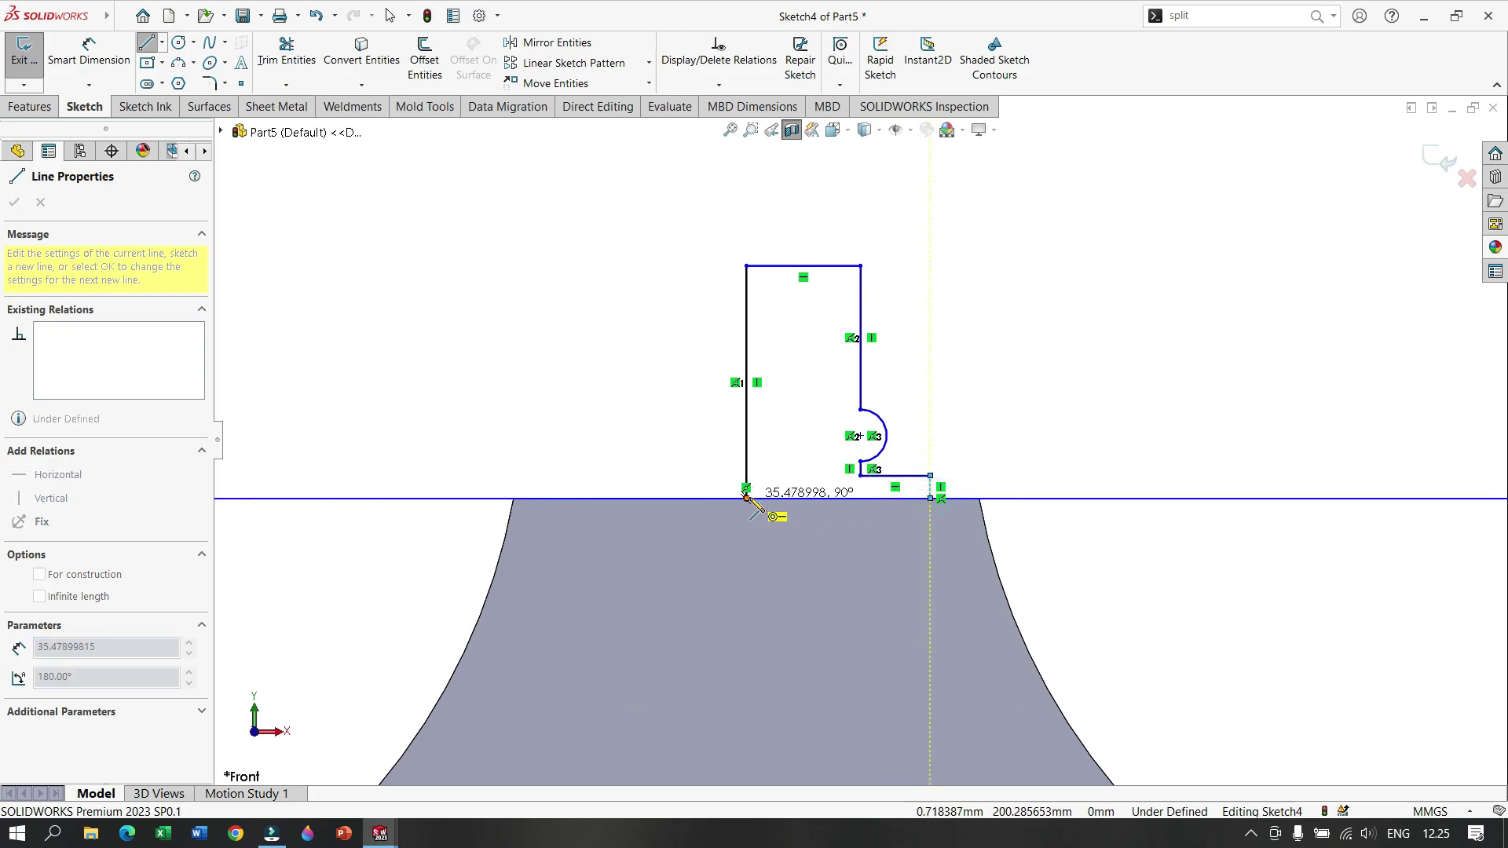
left_click(746, 498)
right_click(1020, 336)
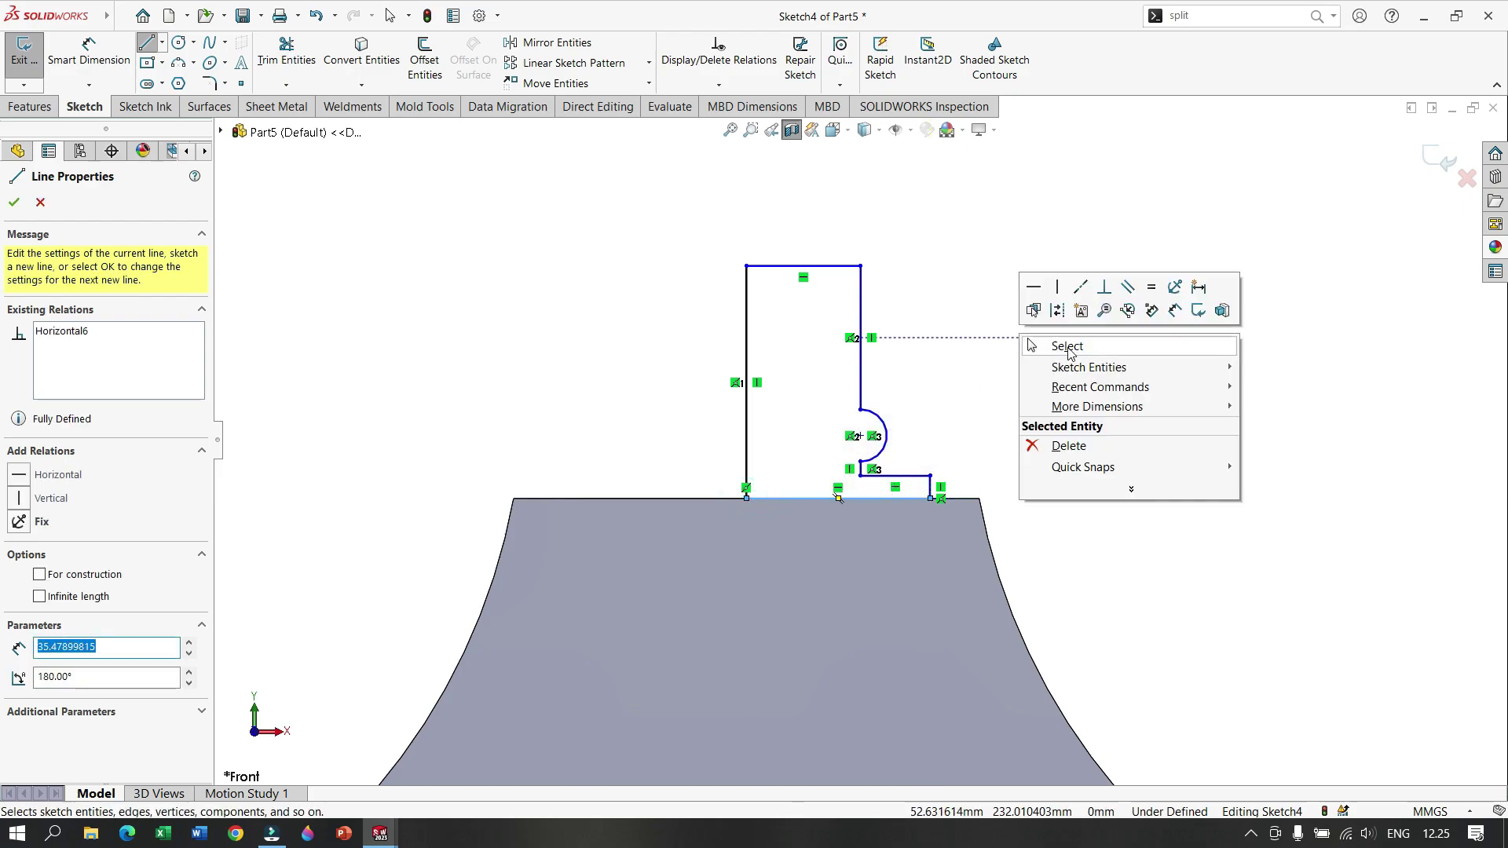
left_click(1066, 347)
left_click(88, 53)
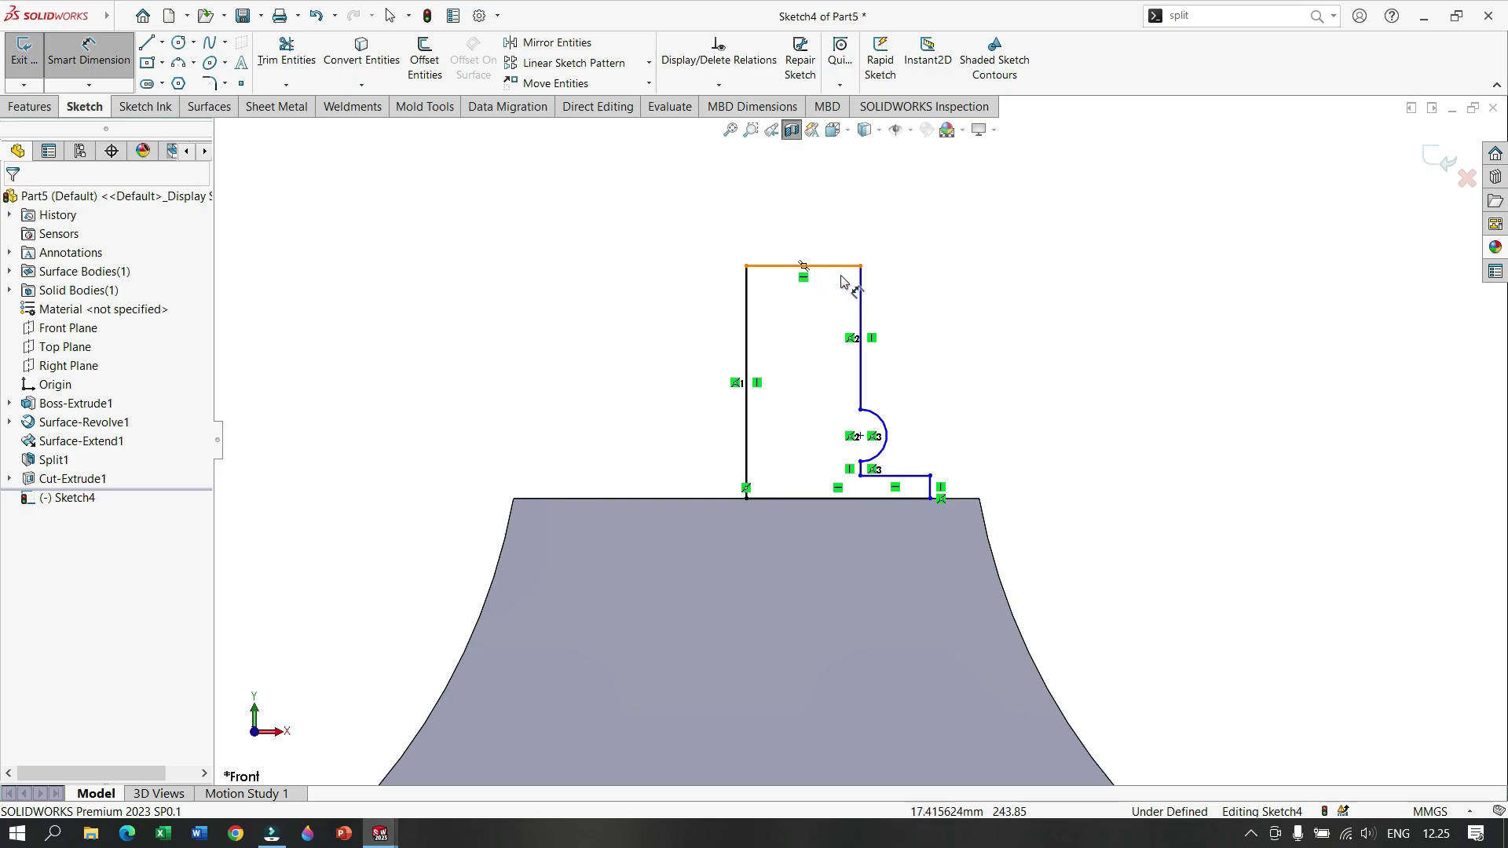
Step: Dimension the profile's top width to 25 mm and the arc radius to 5 mm
left_click(784, 267)
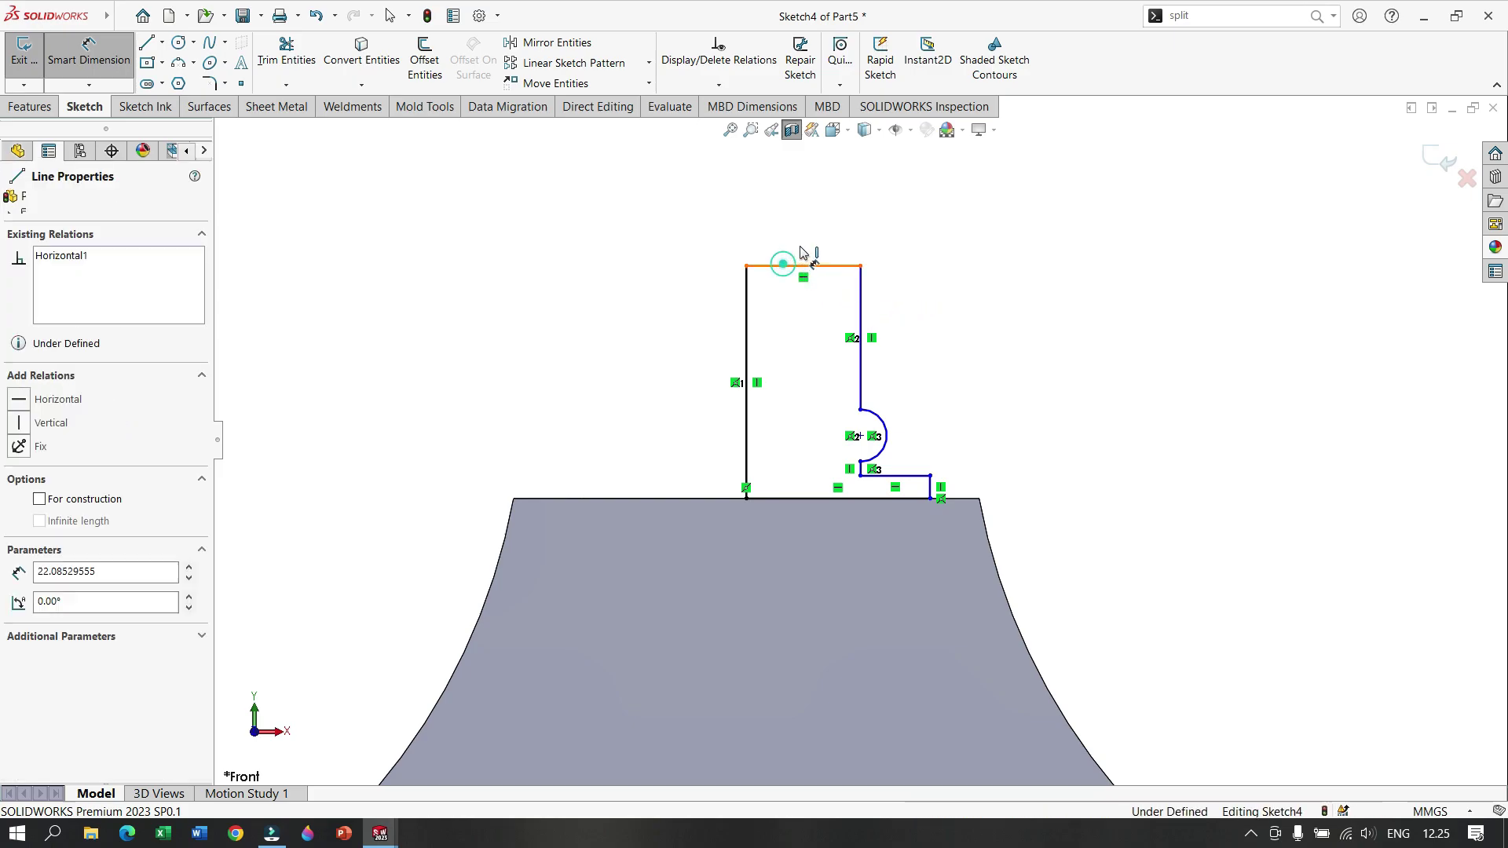
left_click(947, 224)
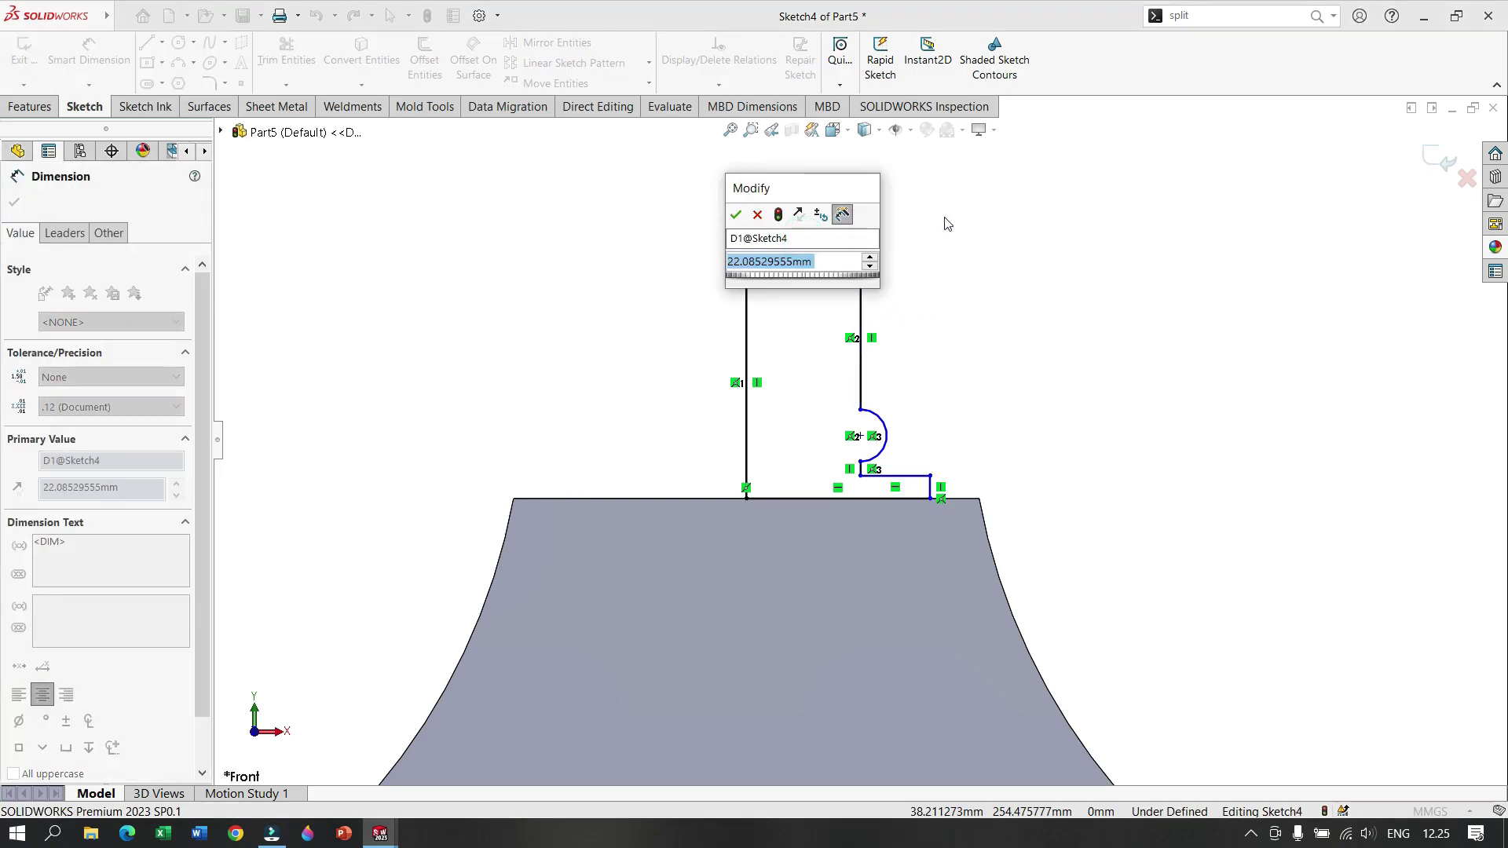
type("25")
key("Return")
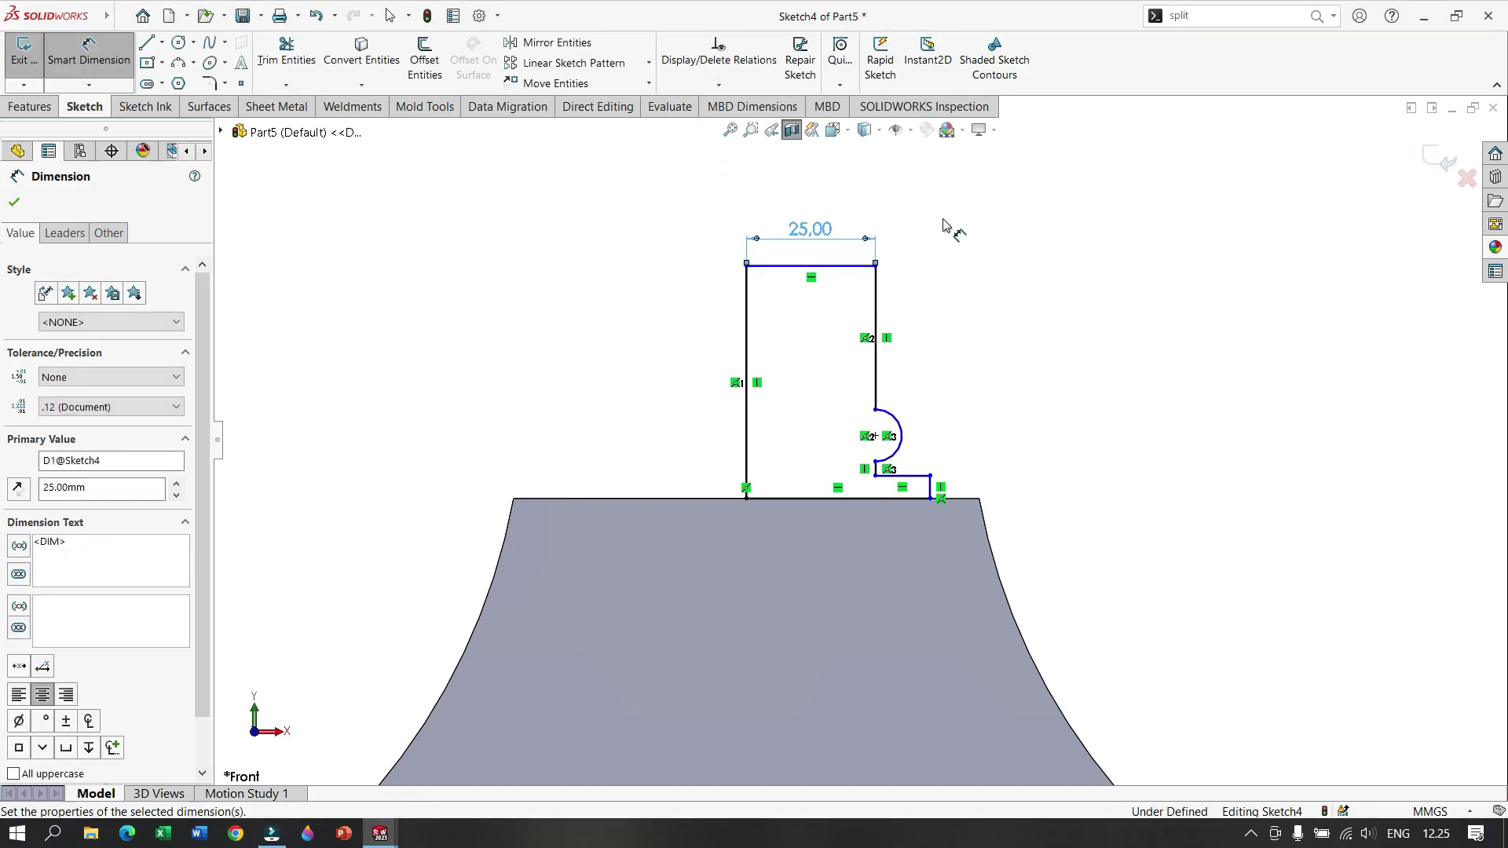
left_click(903, 435)
left_click(971, 415)
type("5")
key("Return")
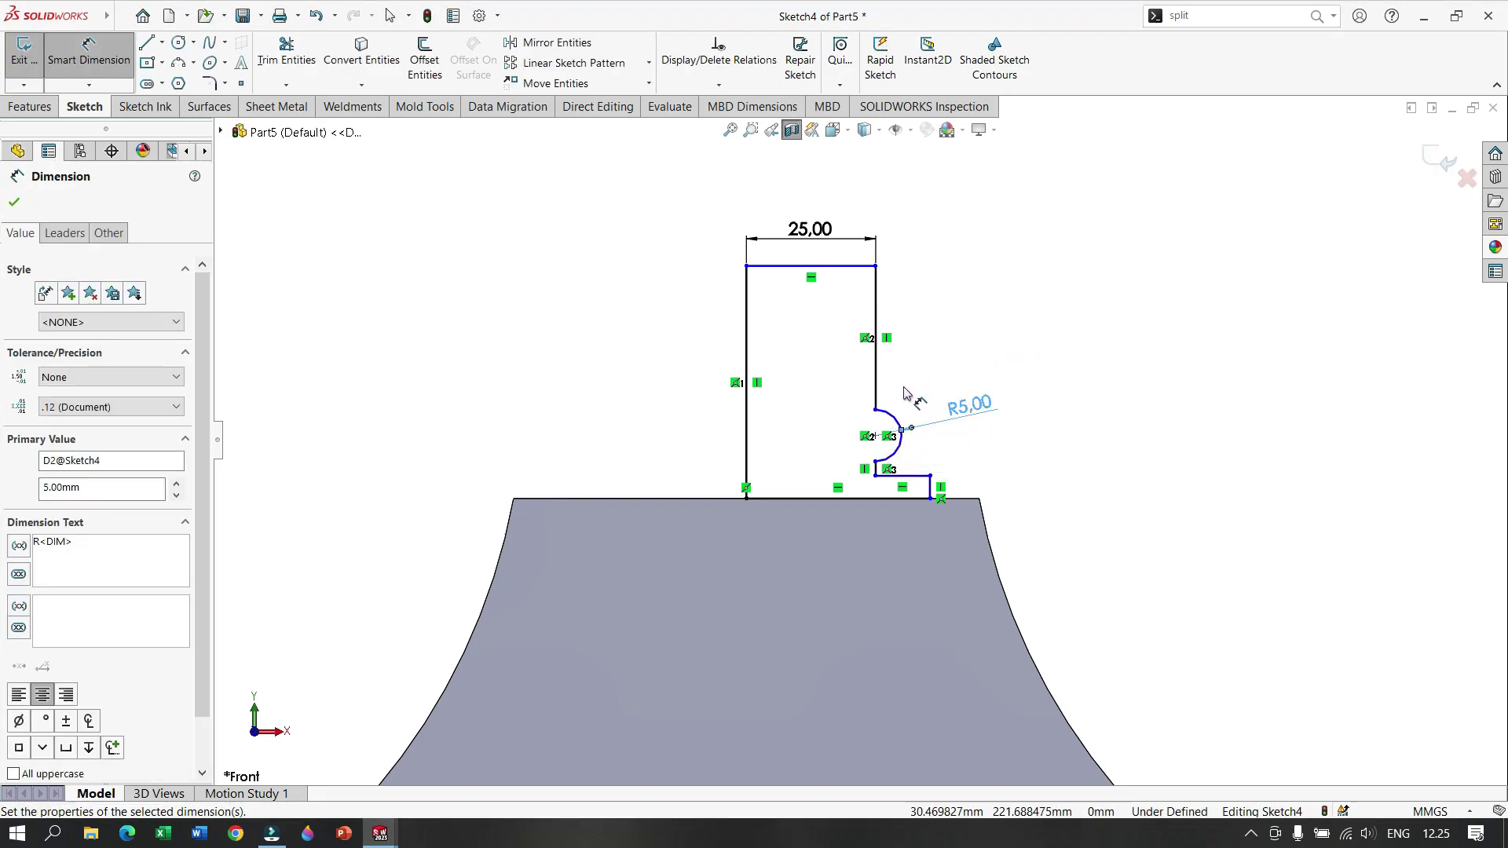
Step: Set the overall sketch height to 50 mm and the short vertical step to 3 mm
left_click(875, 267)
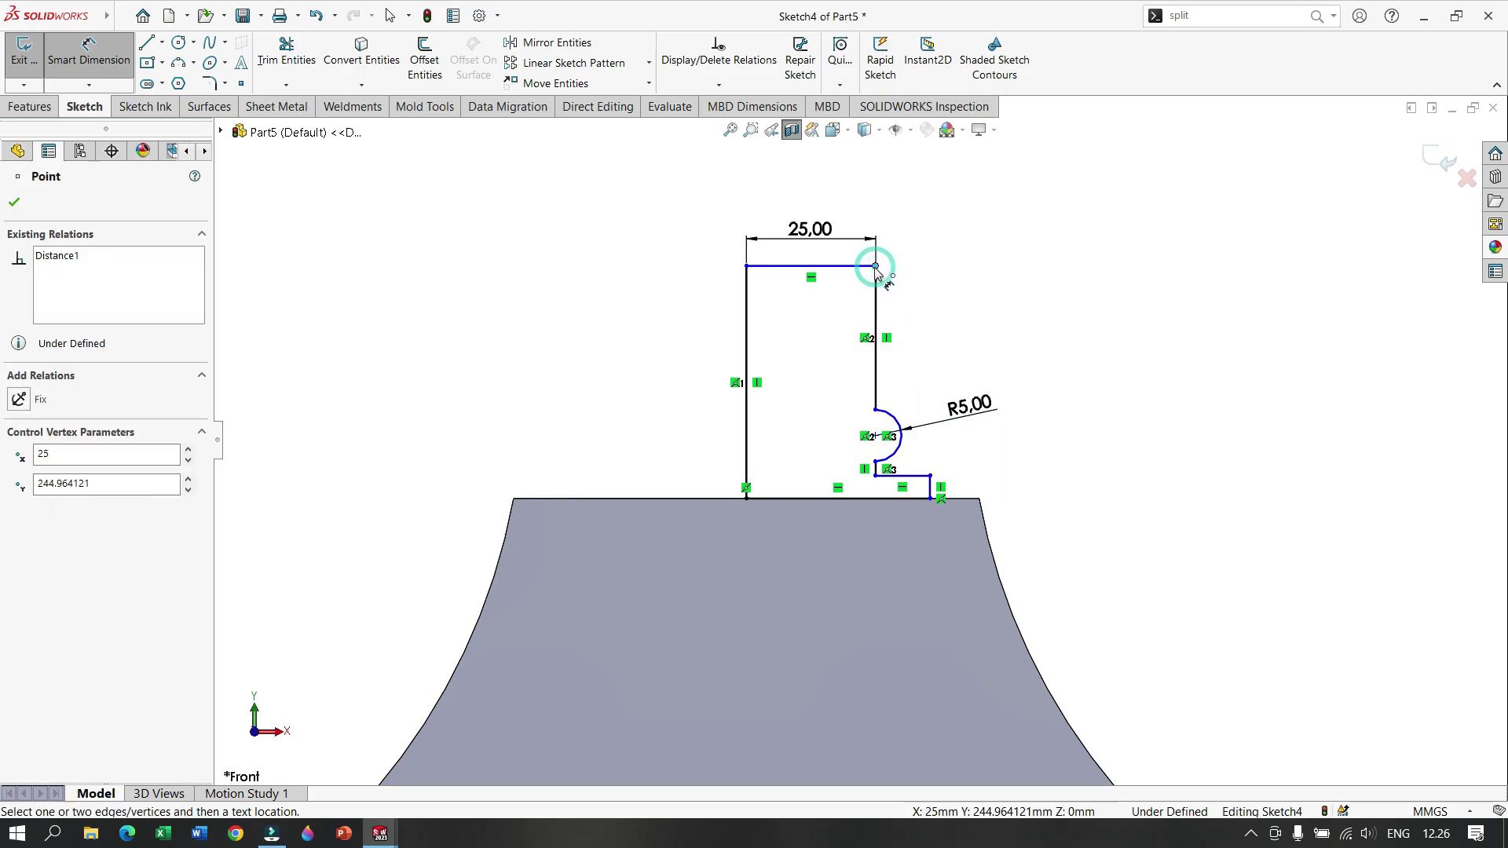
left_click(746, 500)
left_click(476, 382)
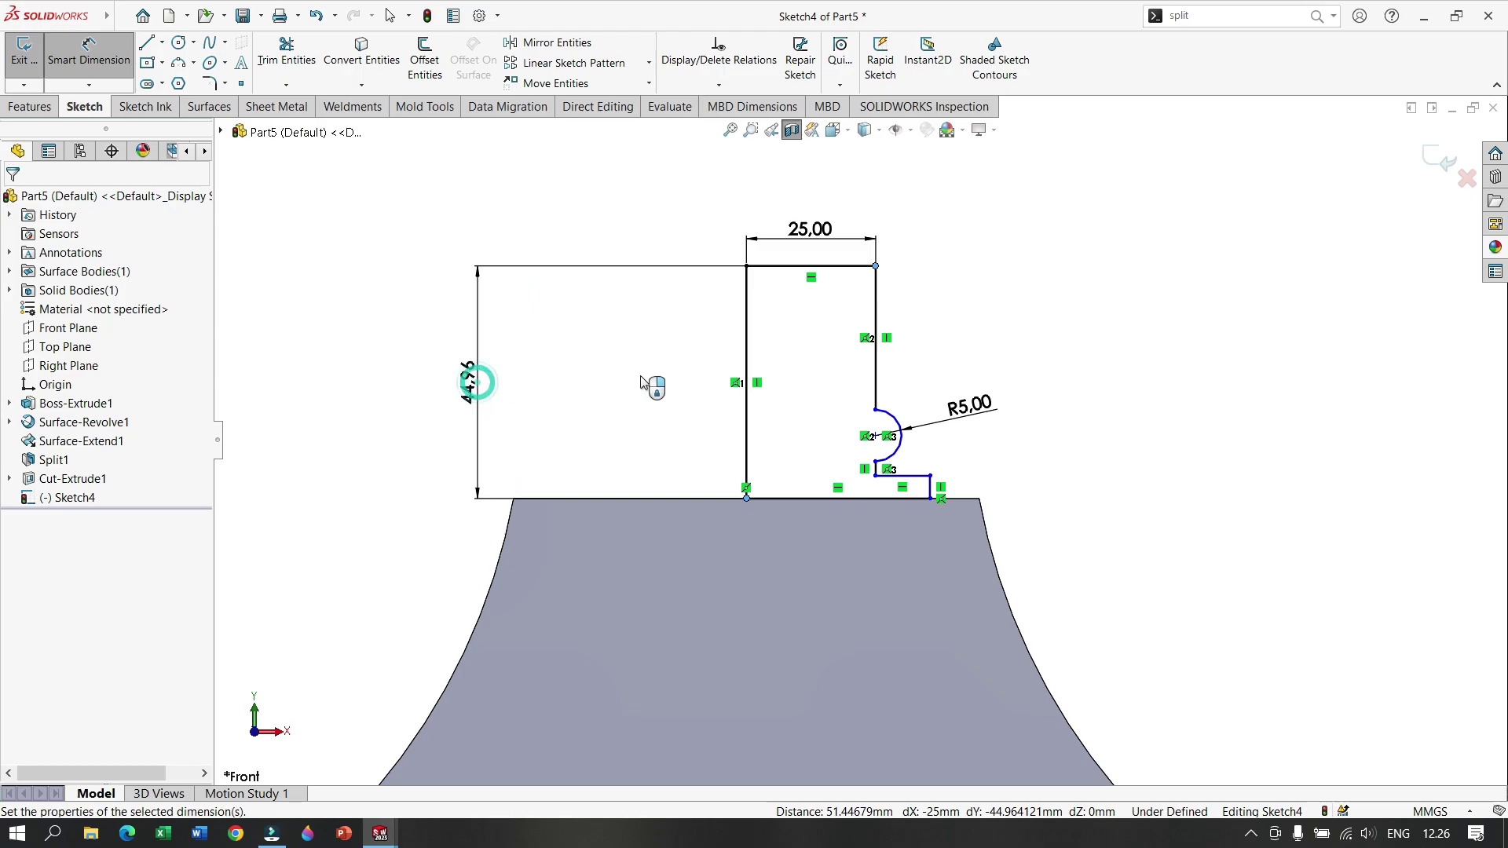
type("50")
key("Return")
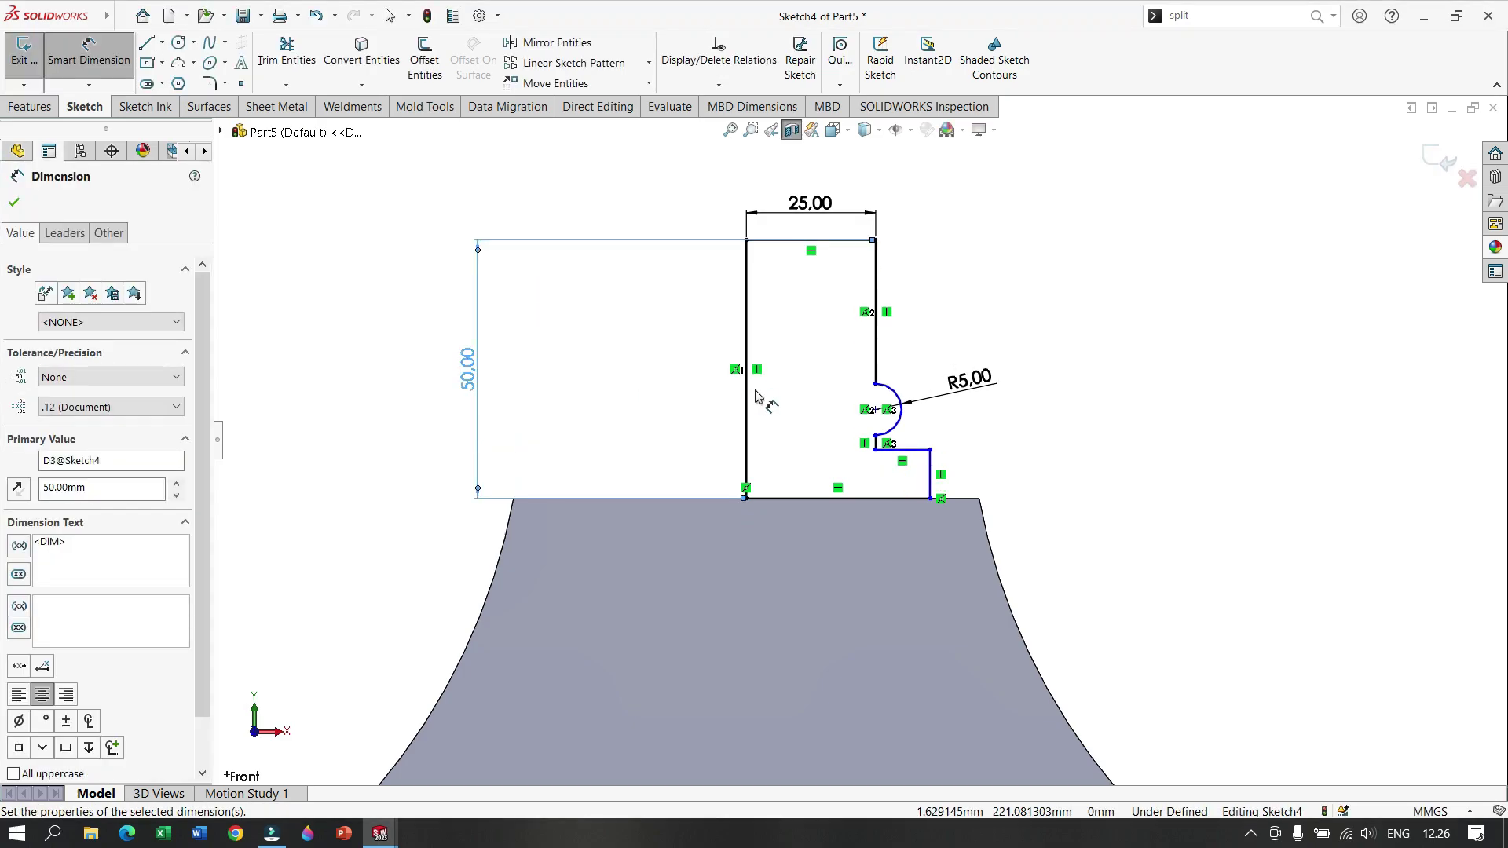
left_click(875, 442)
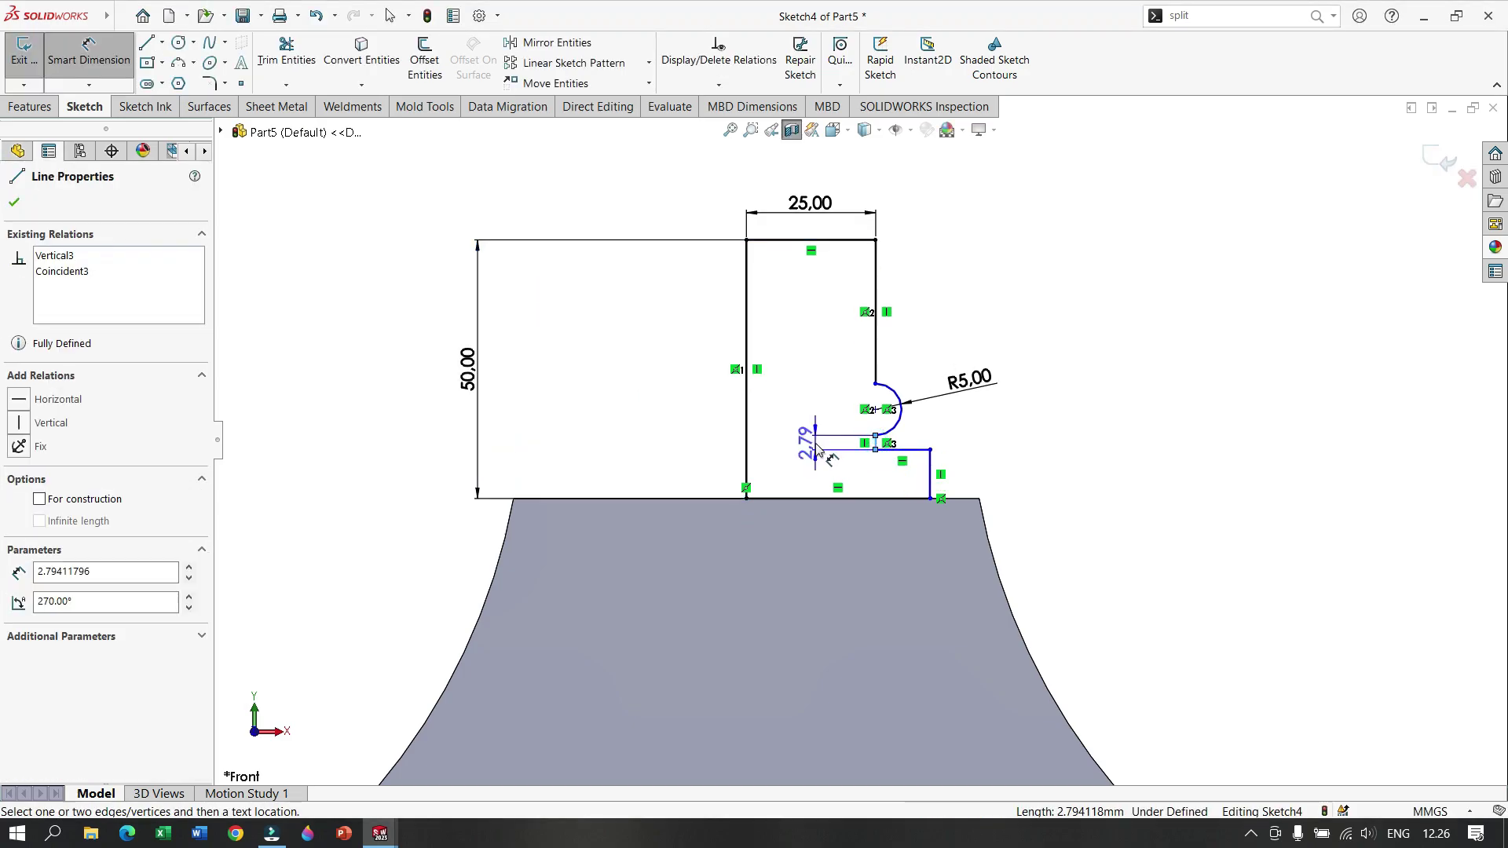
left_click(835, 366)
type("3")
key("Return")
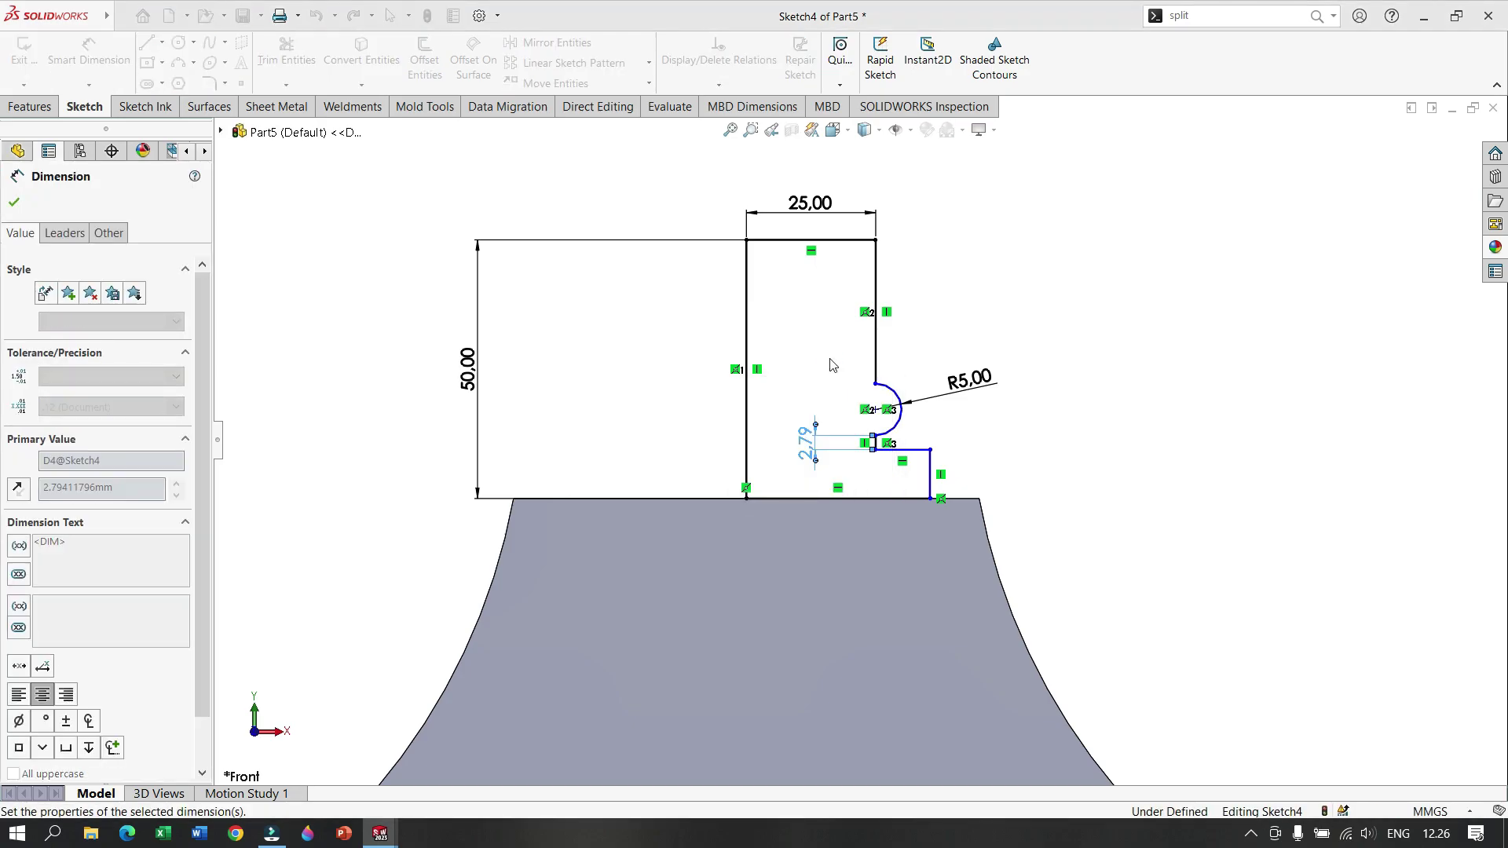
Step: Set the right-hand lip height to 10 mm and the base width to 40 mm
left_click(931, 472)
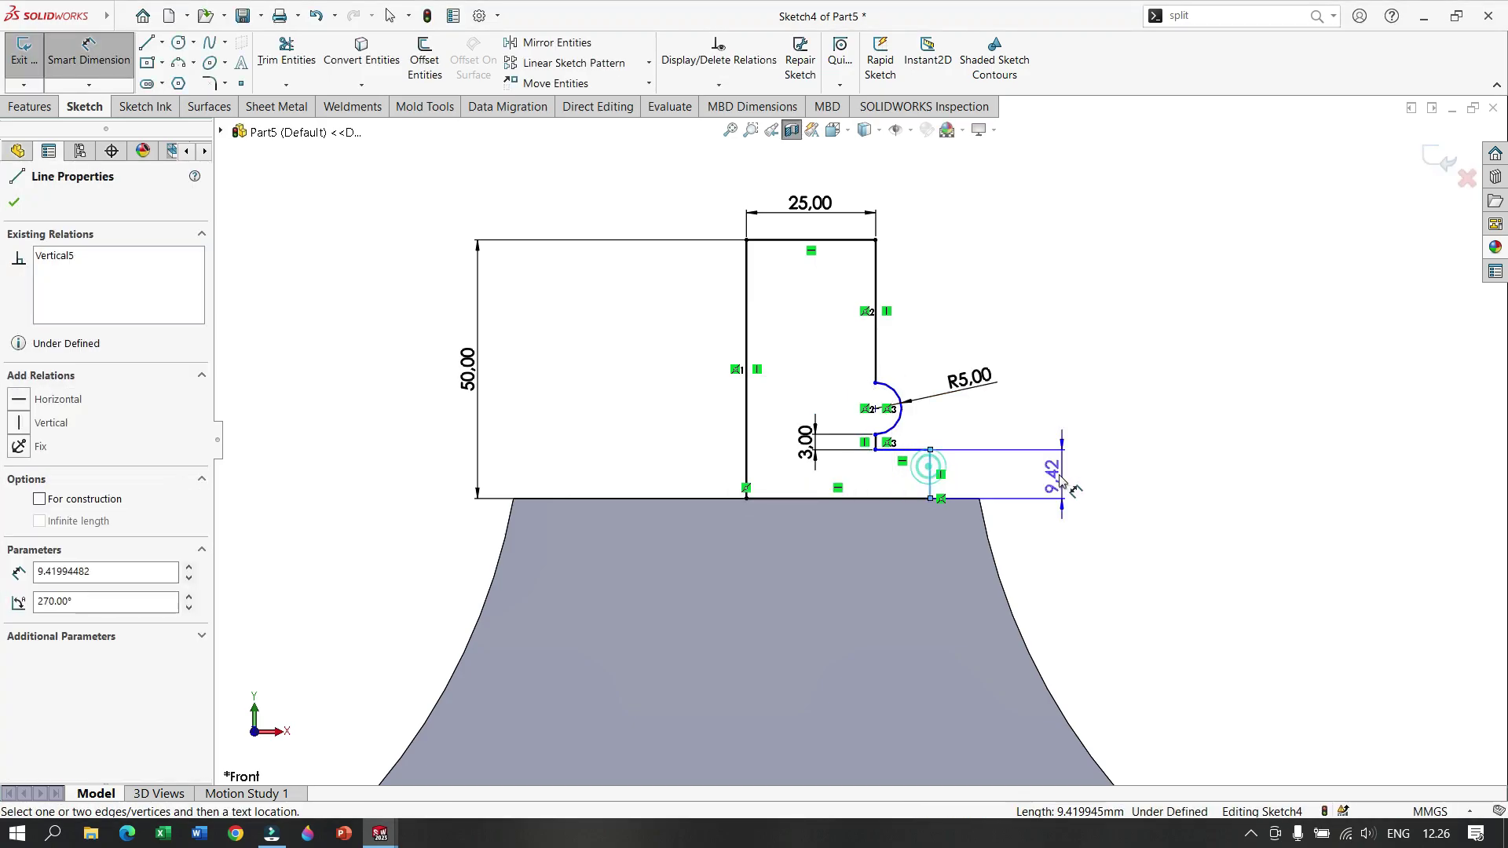
left_click(1038, 471)
type("10")
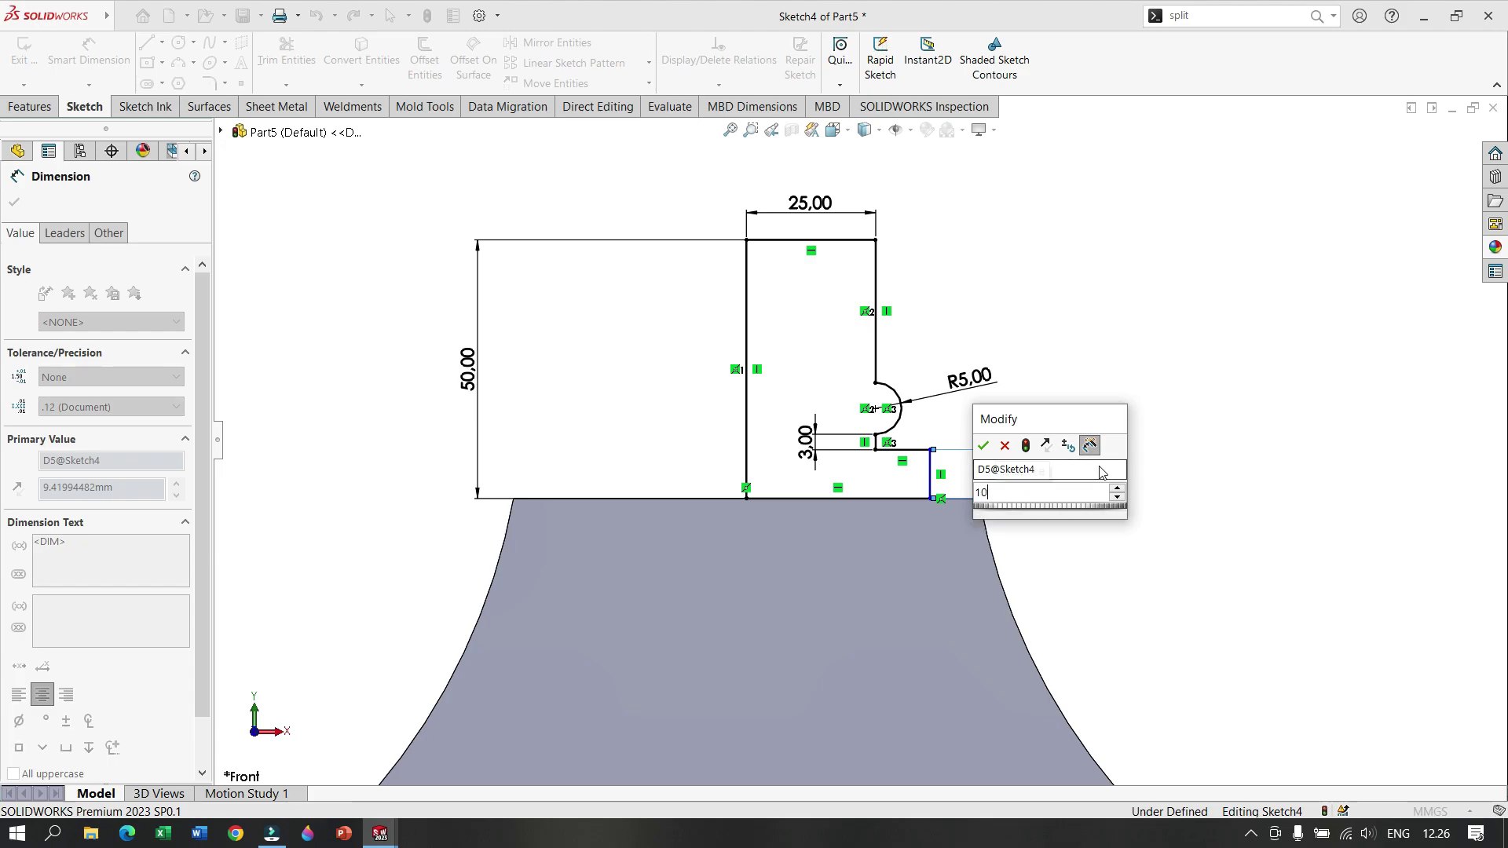
key("Return")
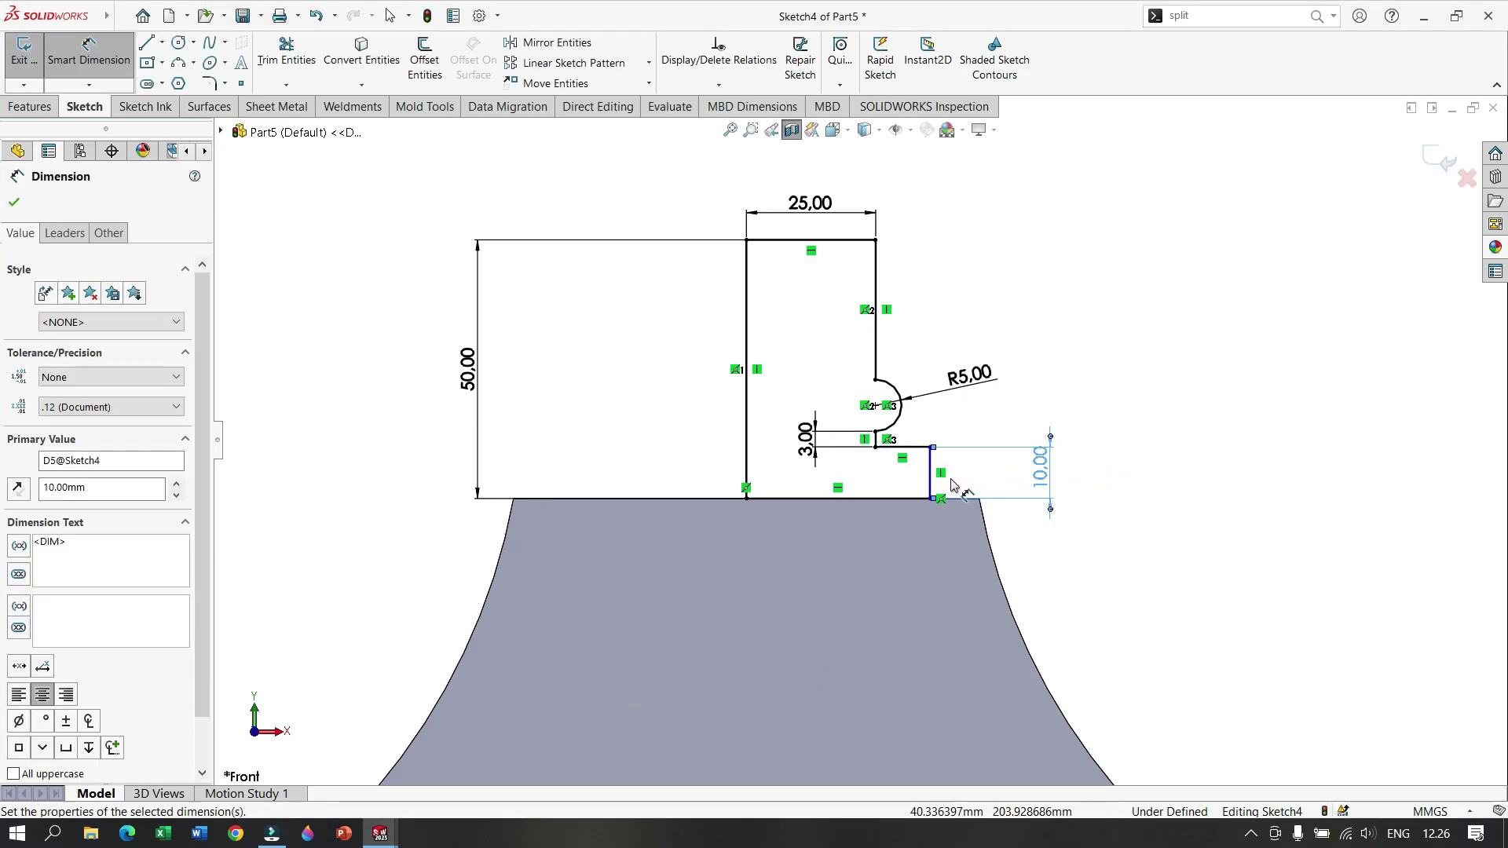
left_click(746, 491)
left_click(848, 580)
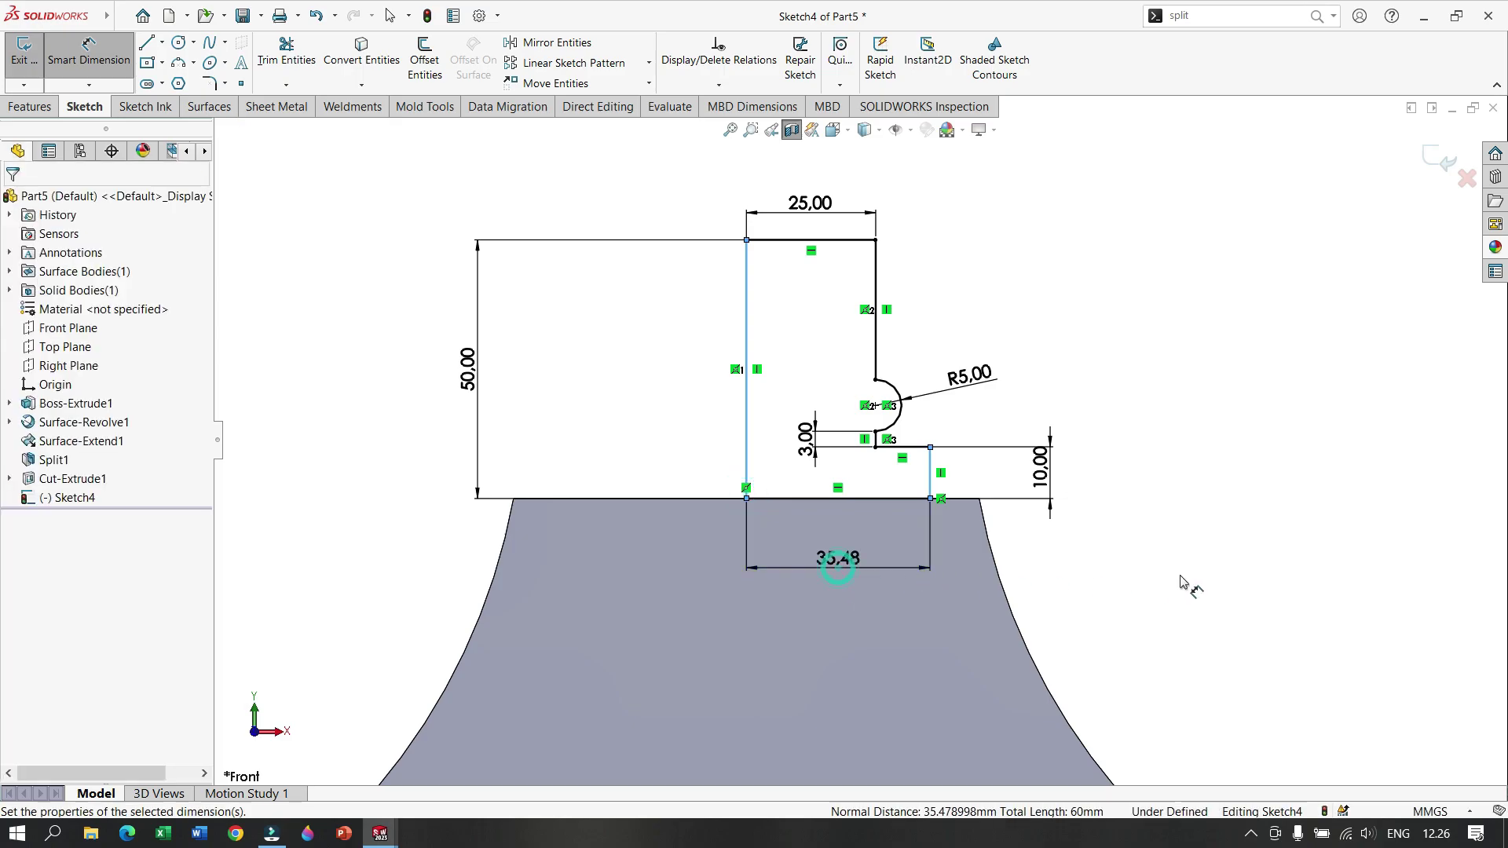
type("40")
key("Return")
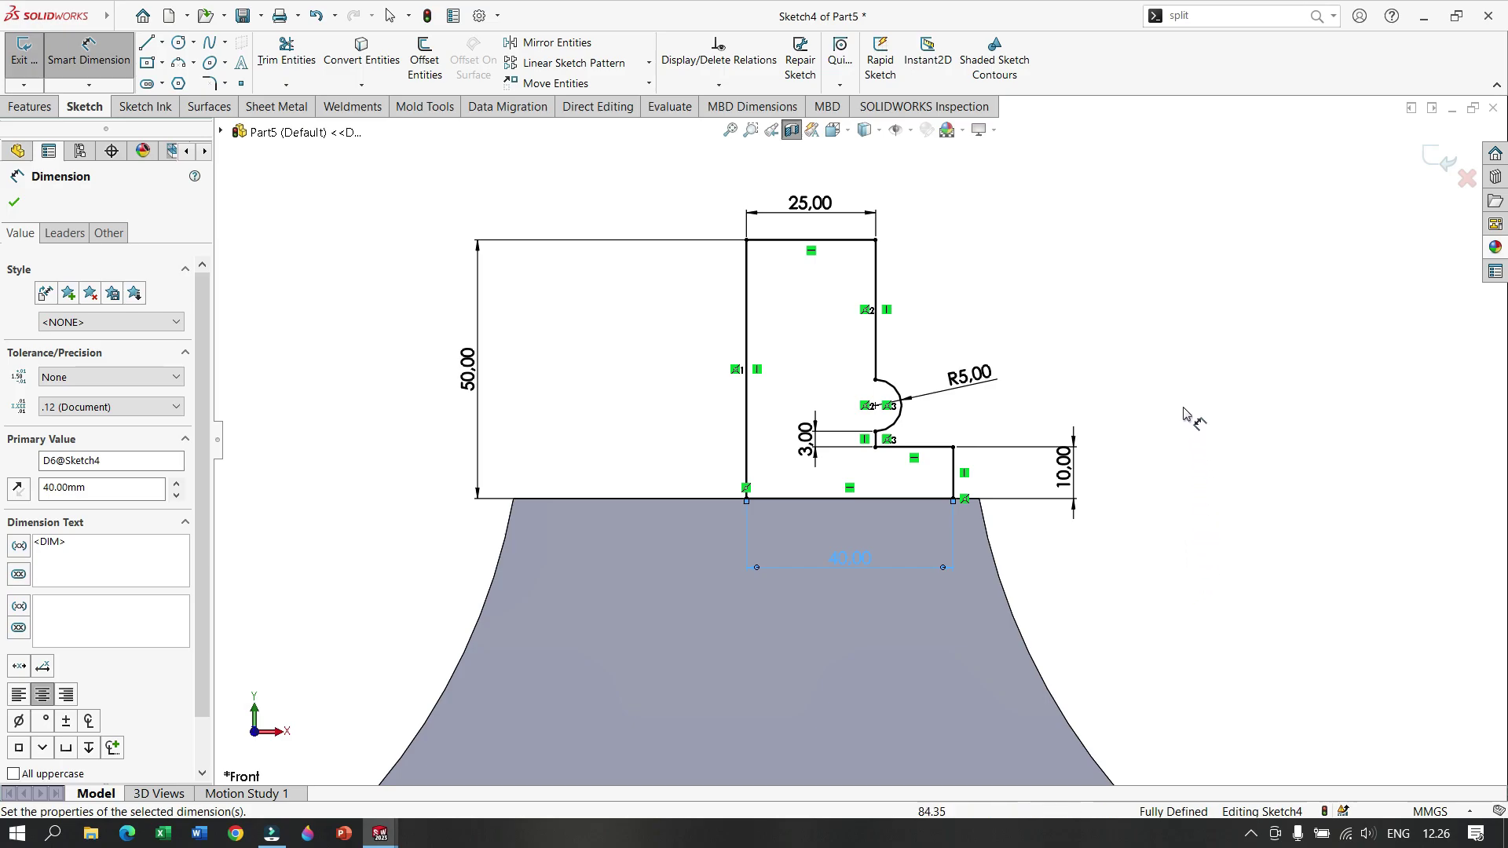
left_click(14, 204)
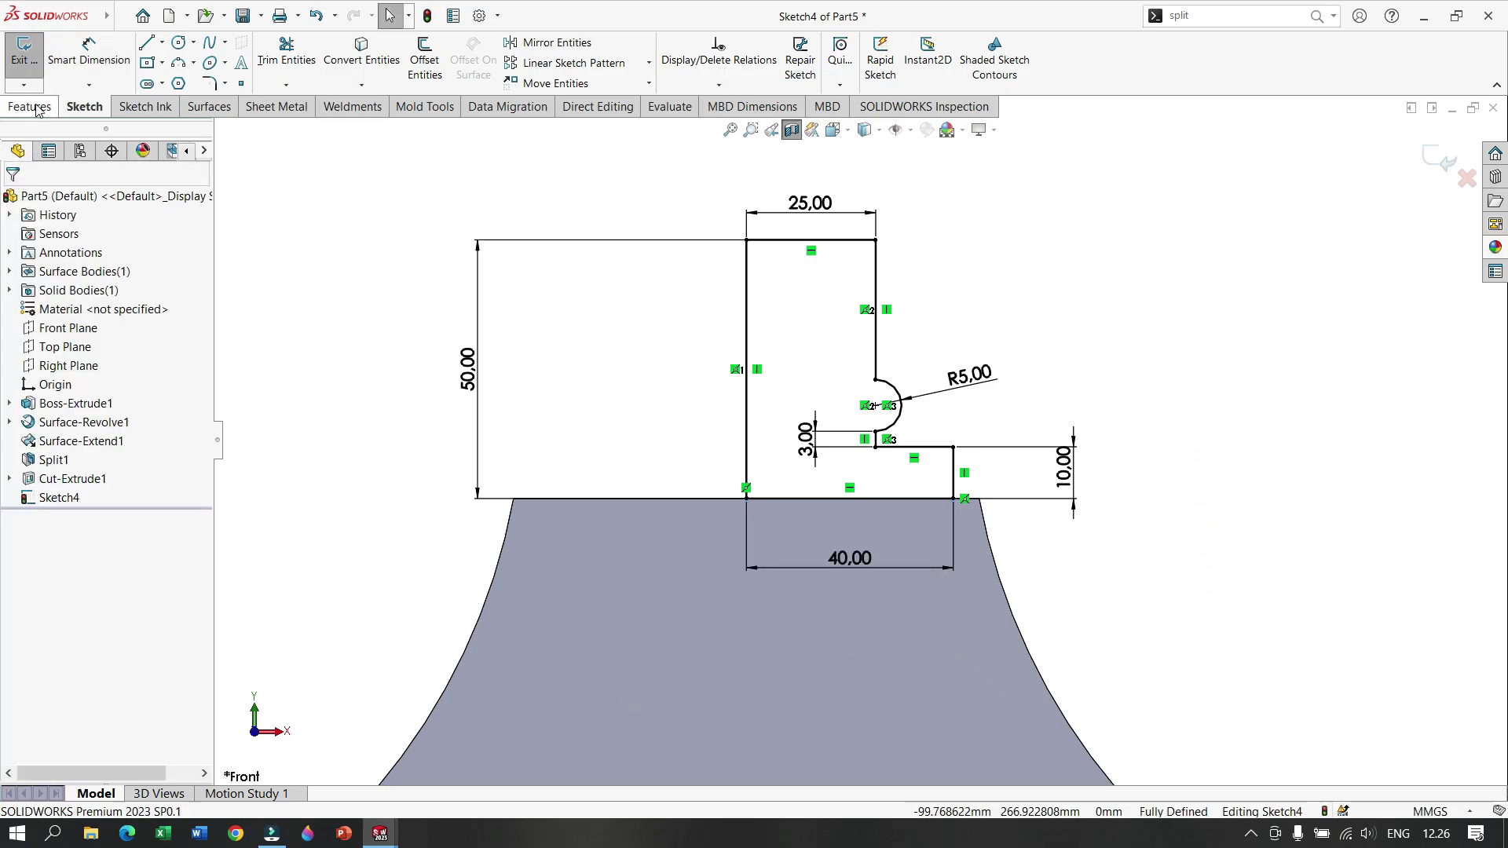
left_click(29, 106)
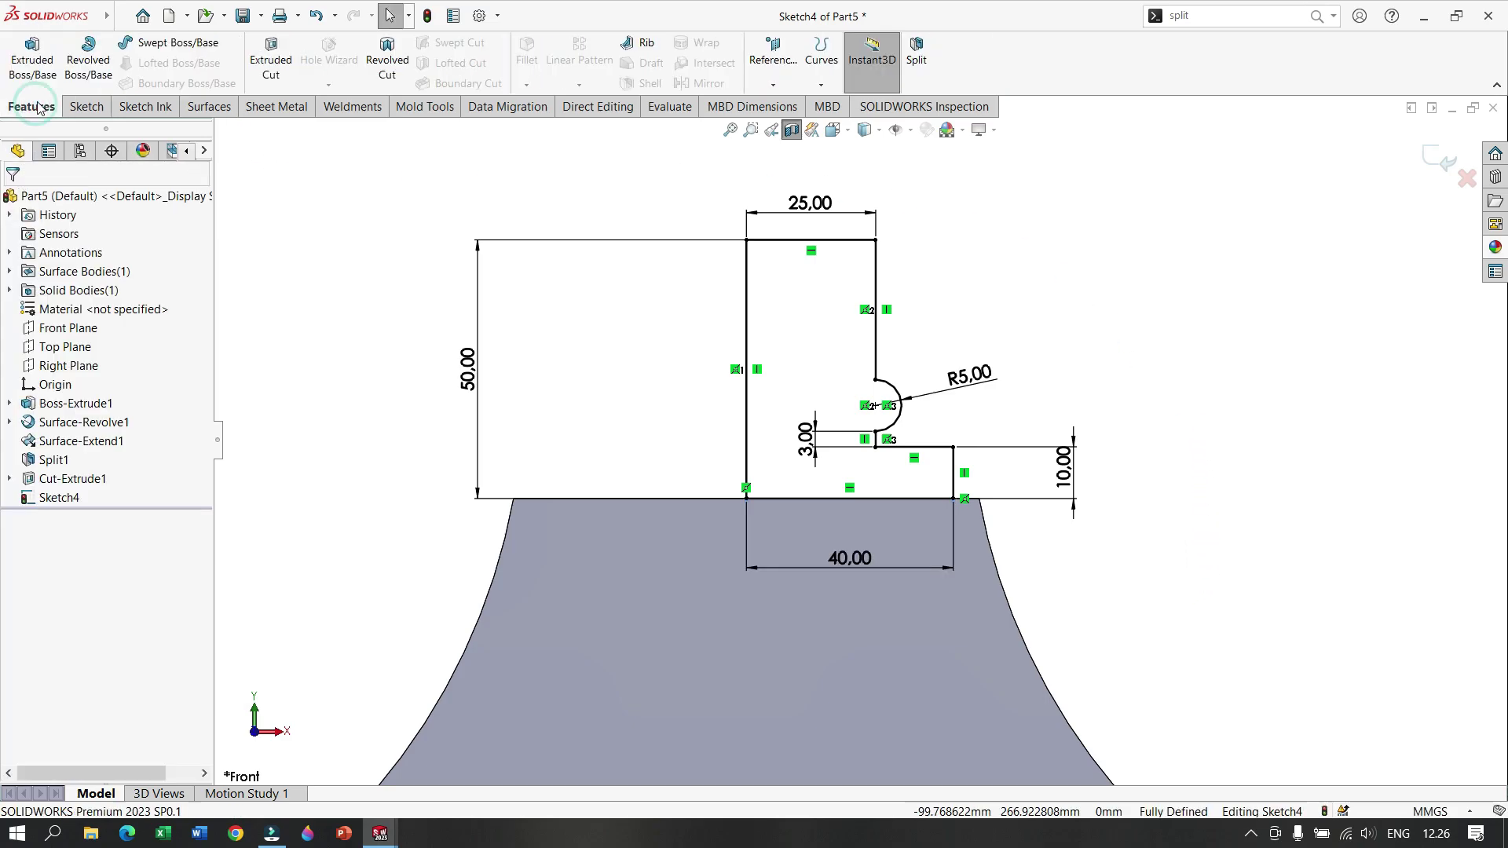
left_click(75, 55)
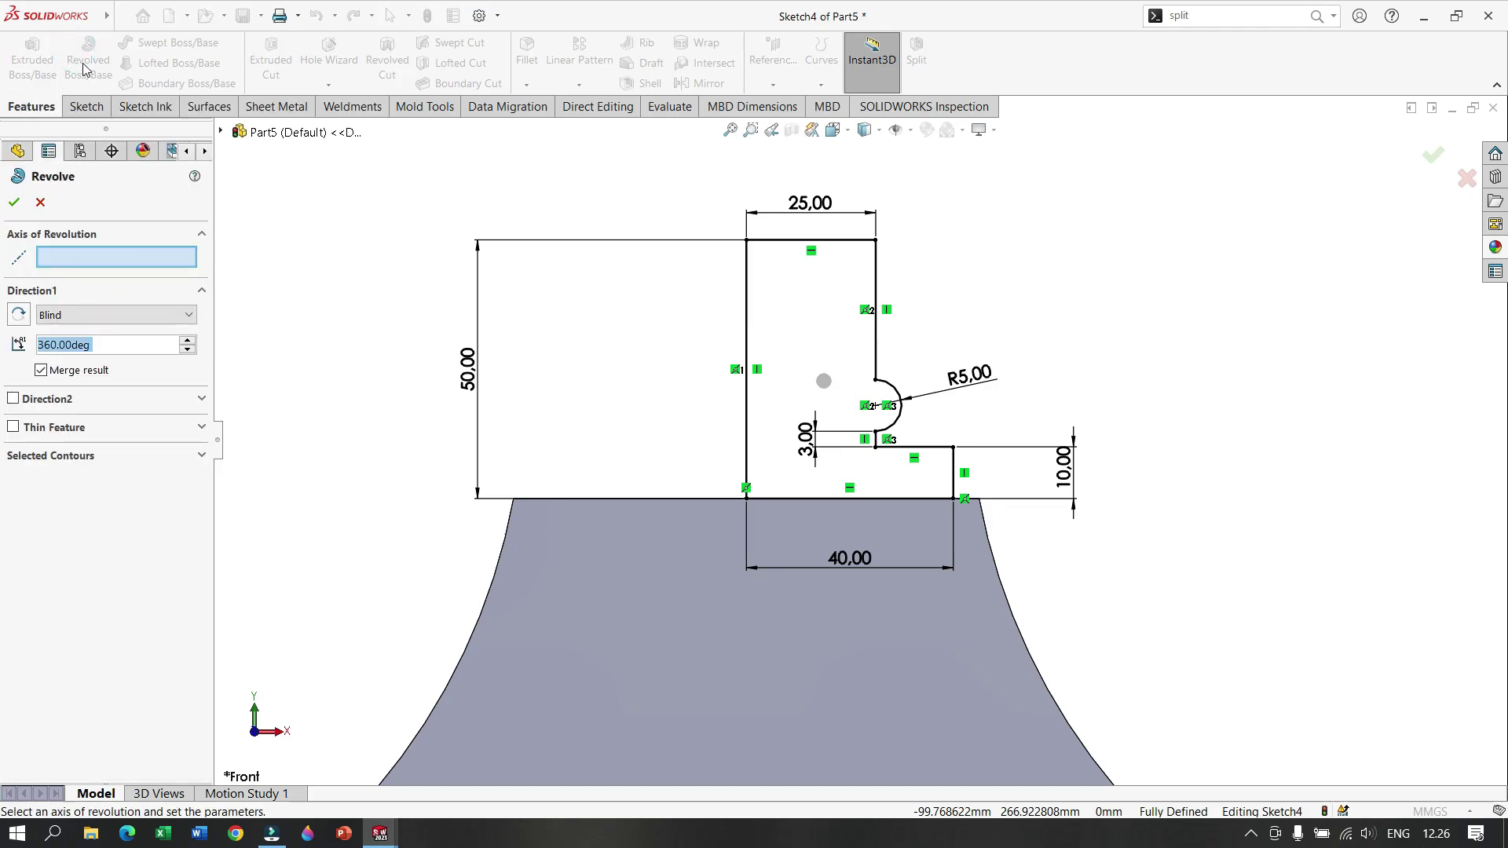
middle_click_drag(484, 343, 341, 434)
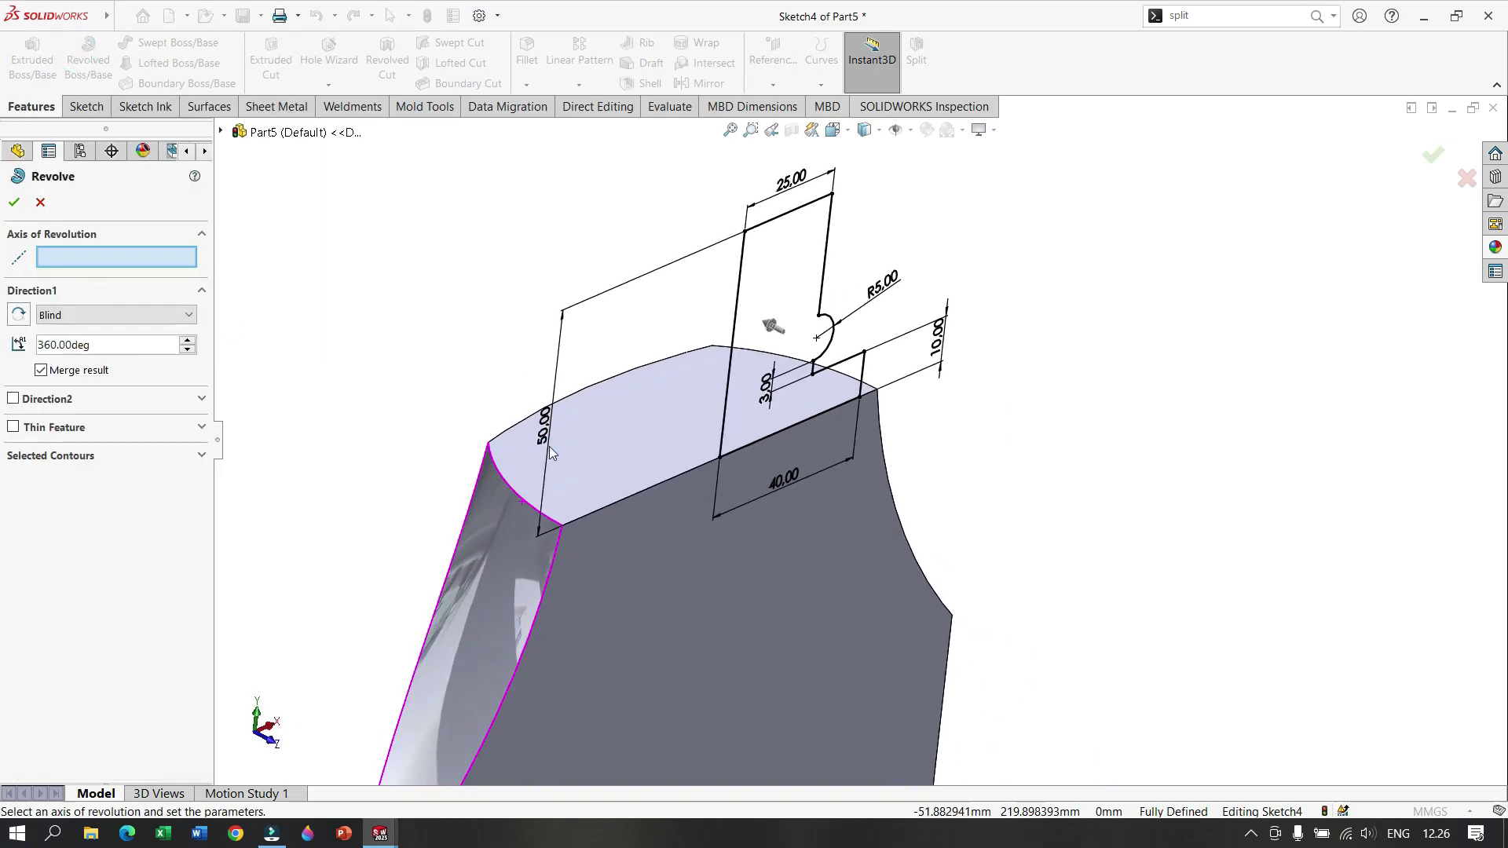
left_click(73, 257)
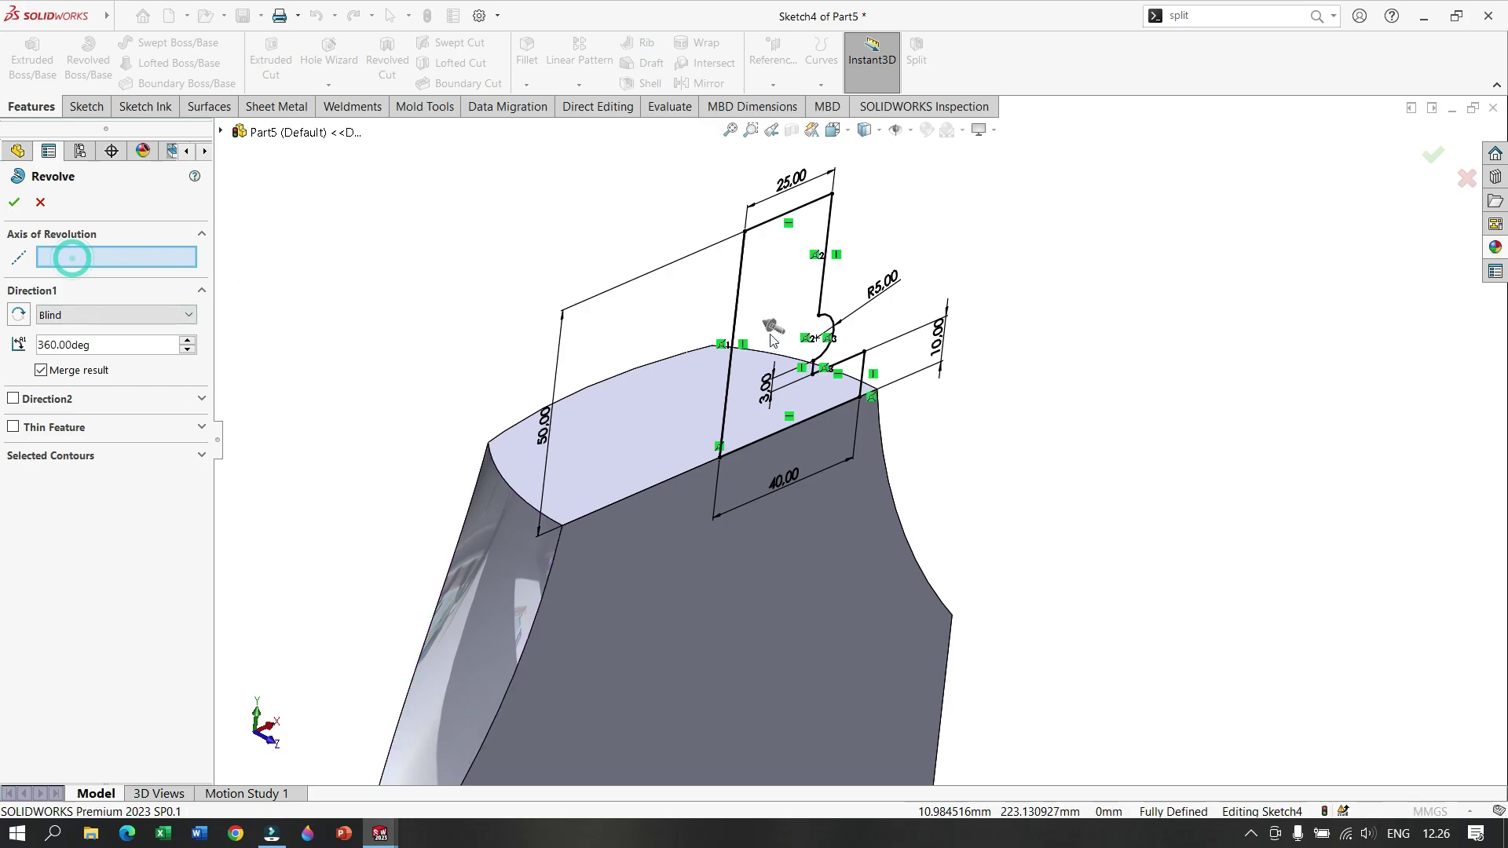
left_click(738, 292)
mouse_move(496, 367)
middle_mouse_down()
mouse_move(582, 514)
mouse_move(537, 516)
mouse_move(523, 389)
middle_mouse_up()
middle_click_drag(454, 336, 428, 320)
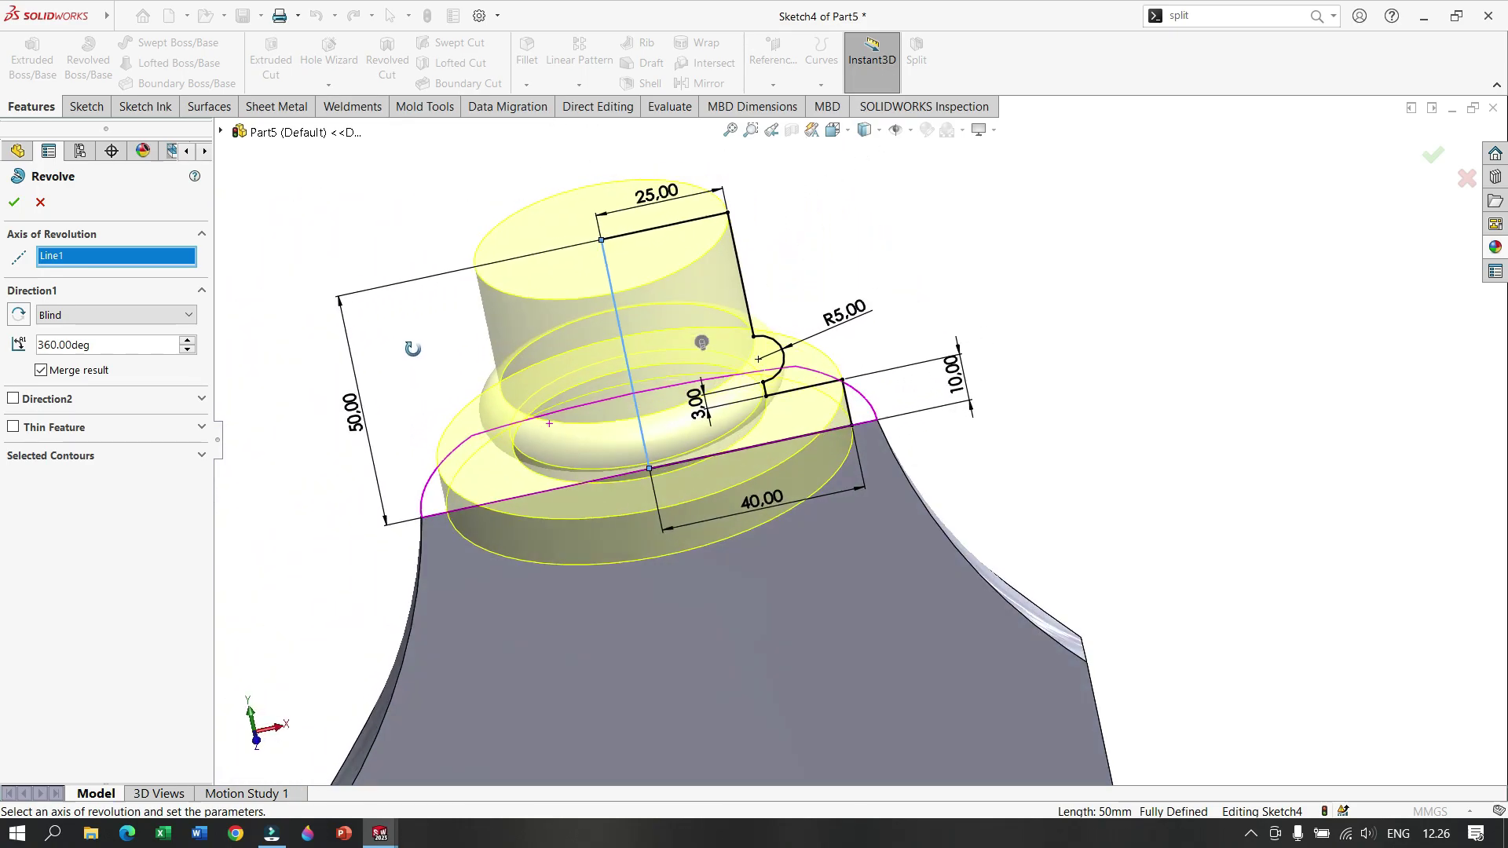
left_click(41, 203)
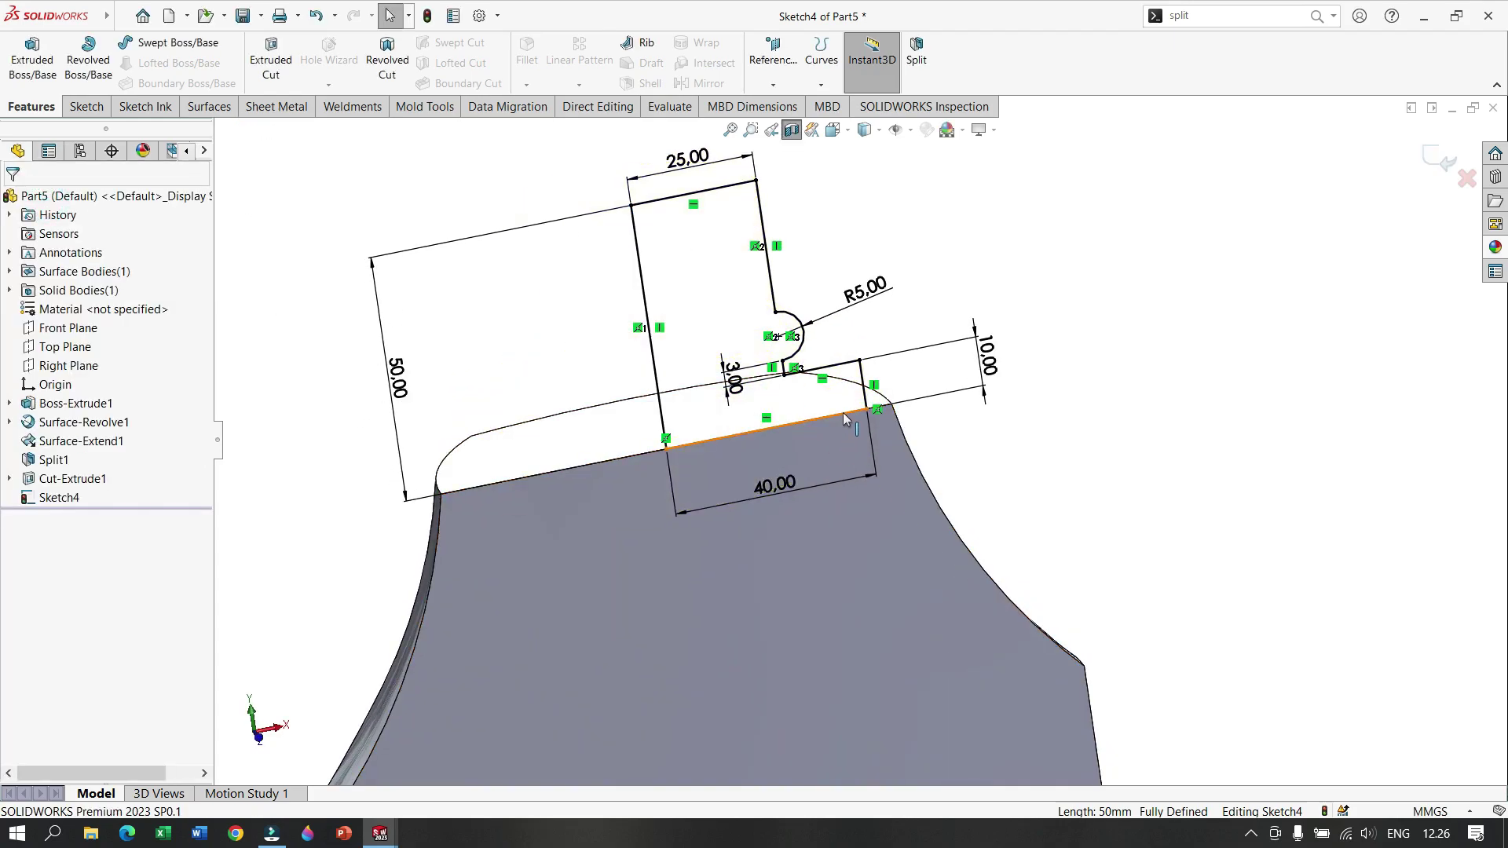
Step: Change the neck sketch's top width dimension from 25 to 15 mm
double_click(780, 487)
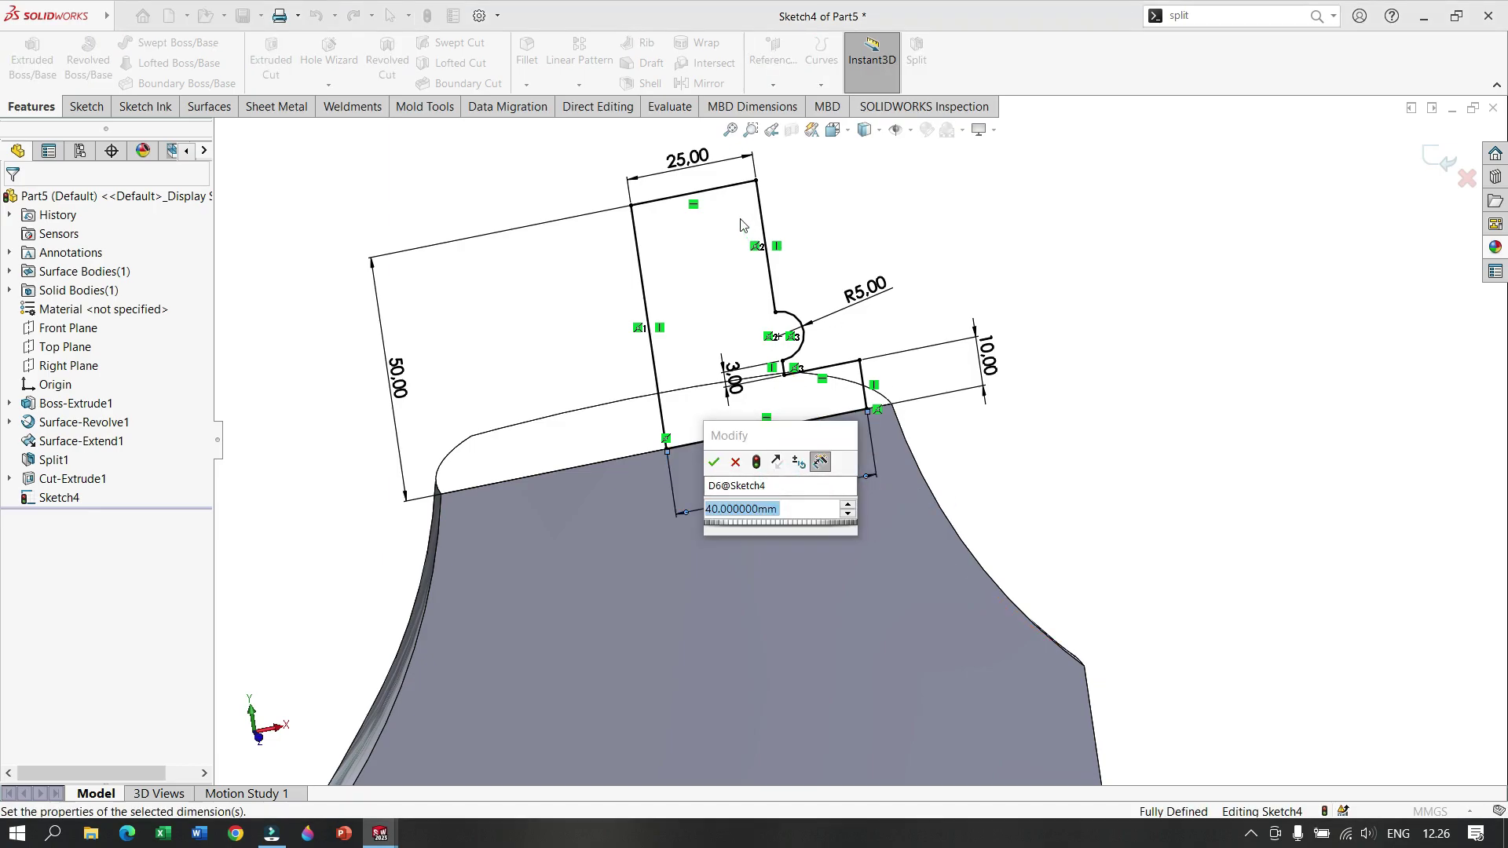
double_click(685, 155)
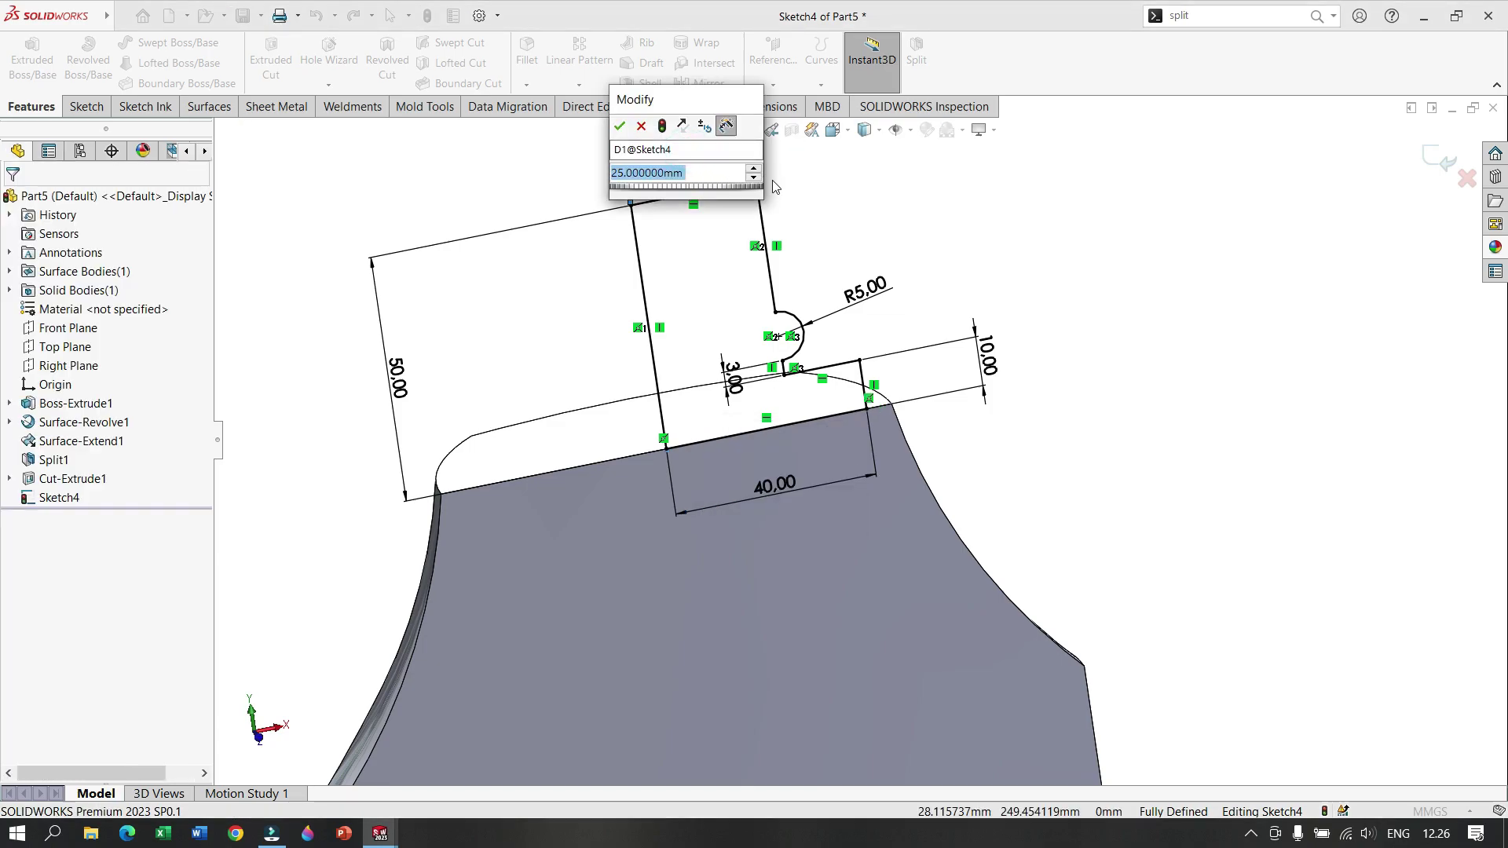
type("15")
key("Return")
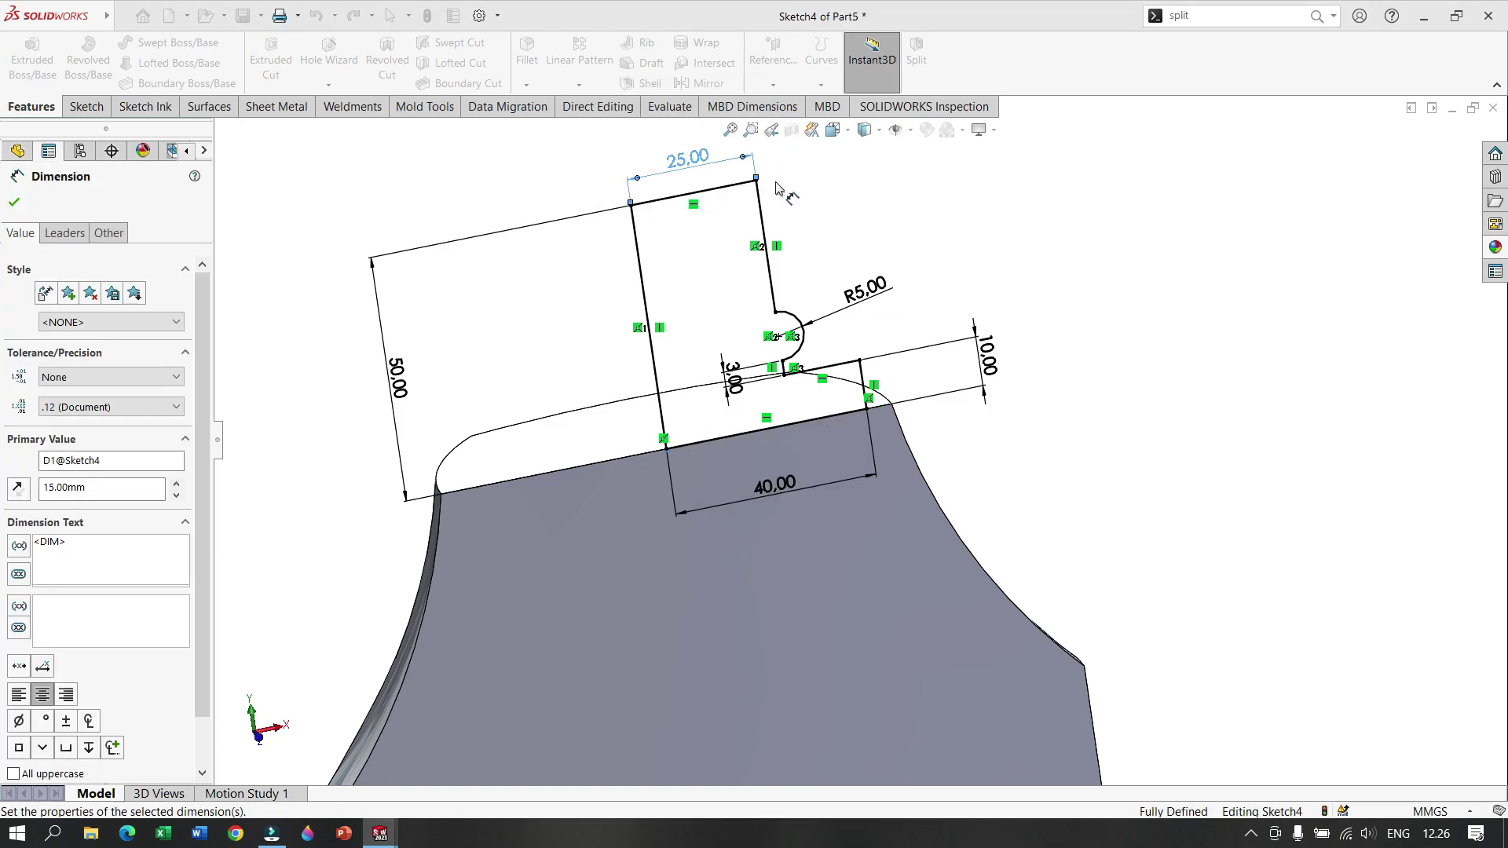
key("Escape")
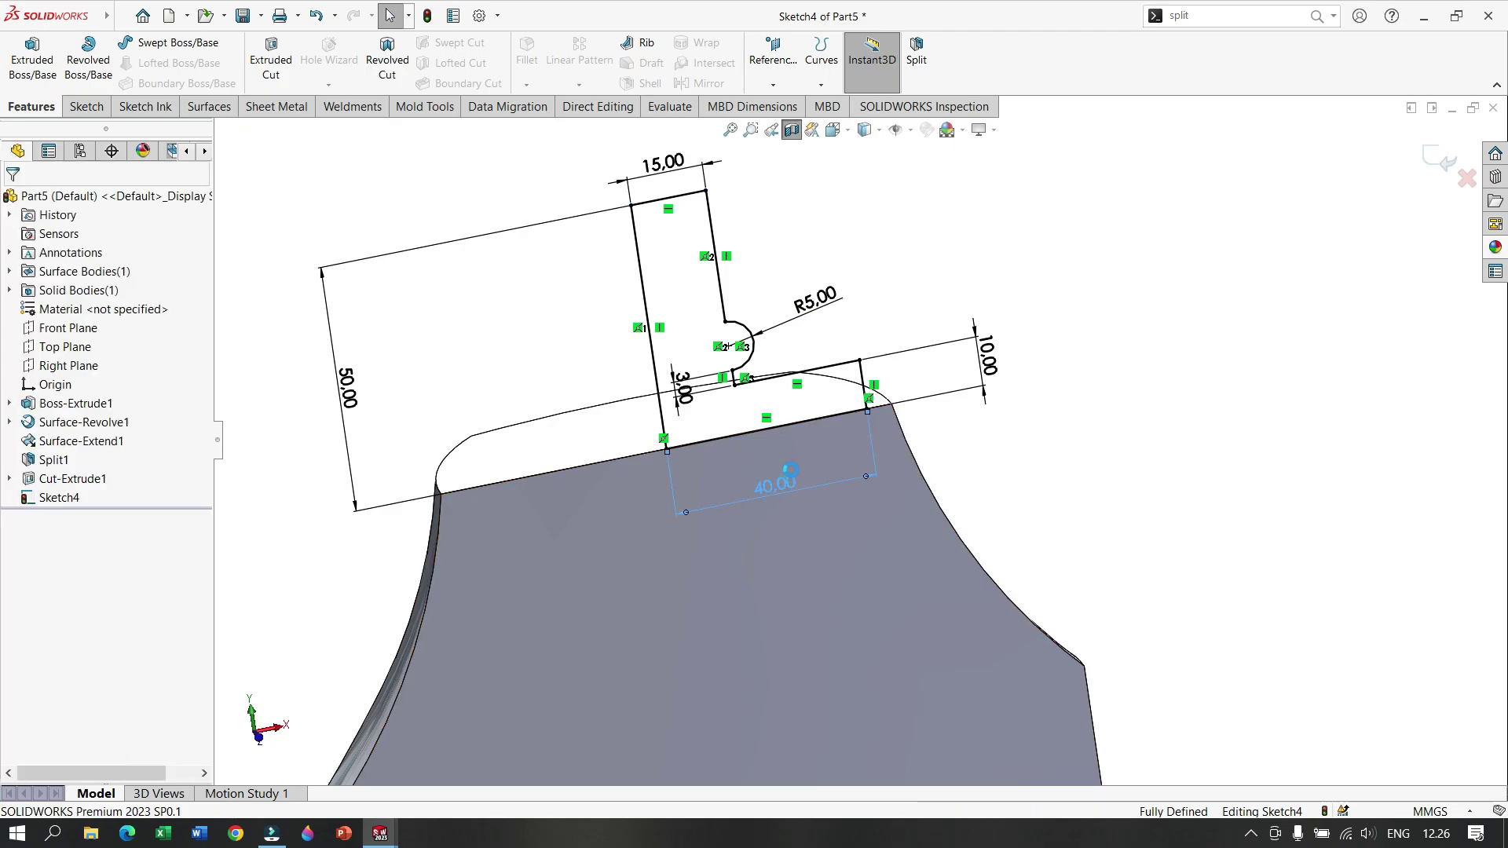
Step: Set the base width to 20 mm and the groove radius to R3
double_click(789, 469)
type("20")
key("Return")
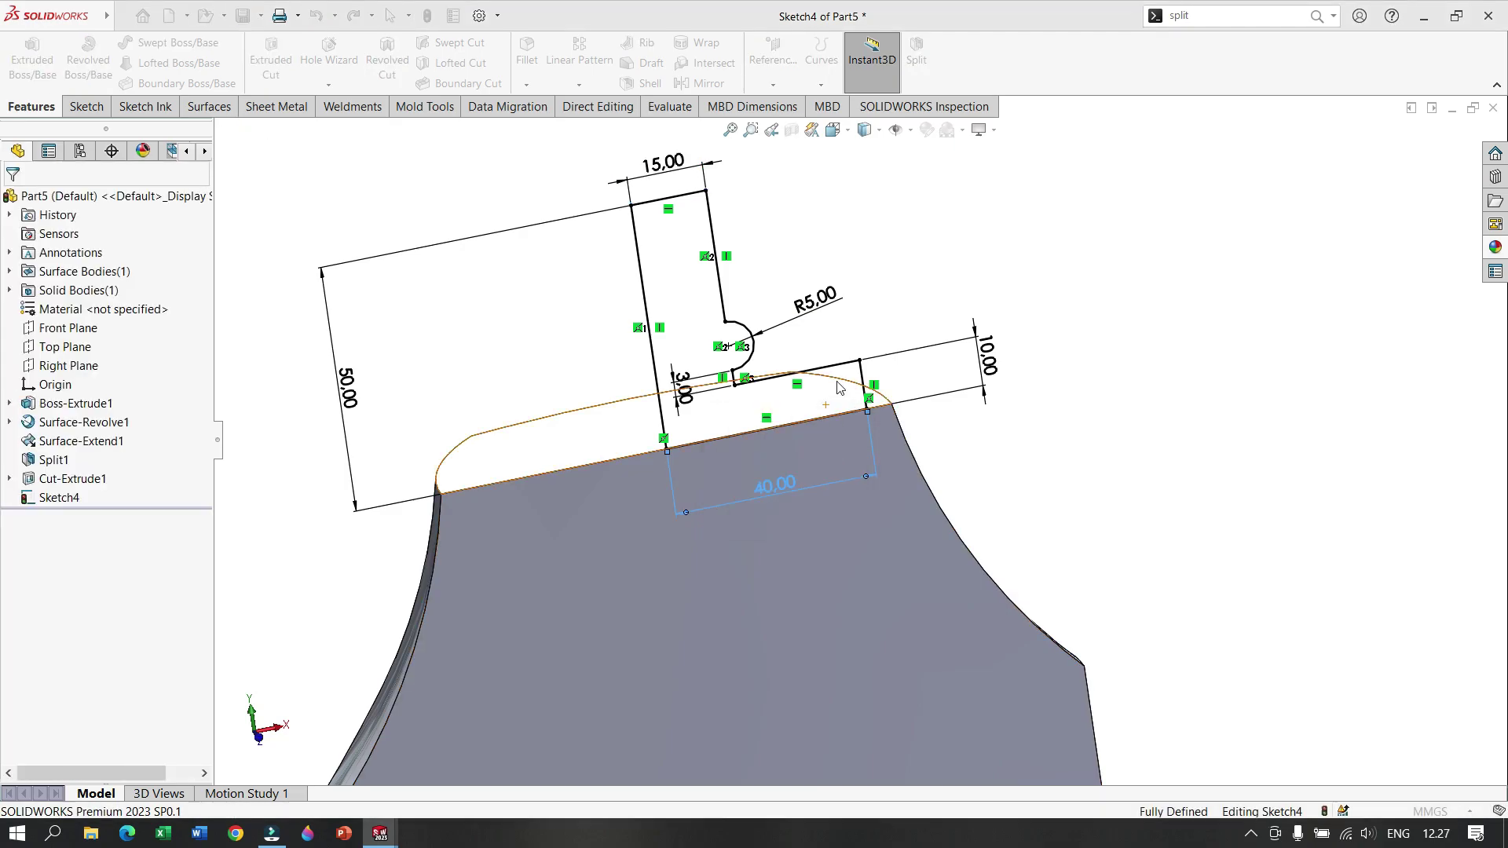
double_click(820, 299)
type("3")
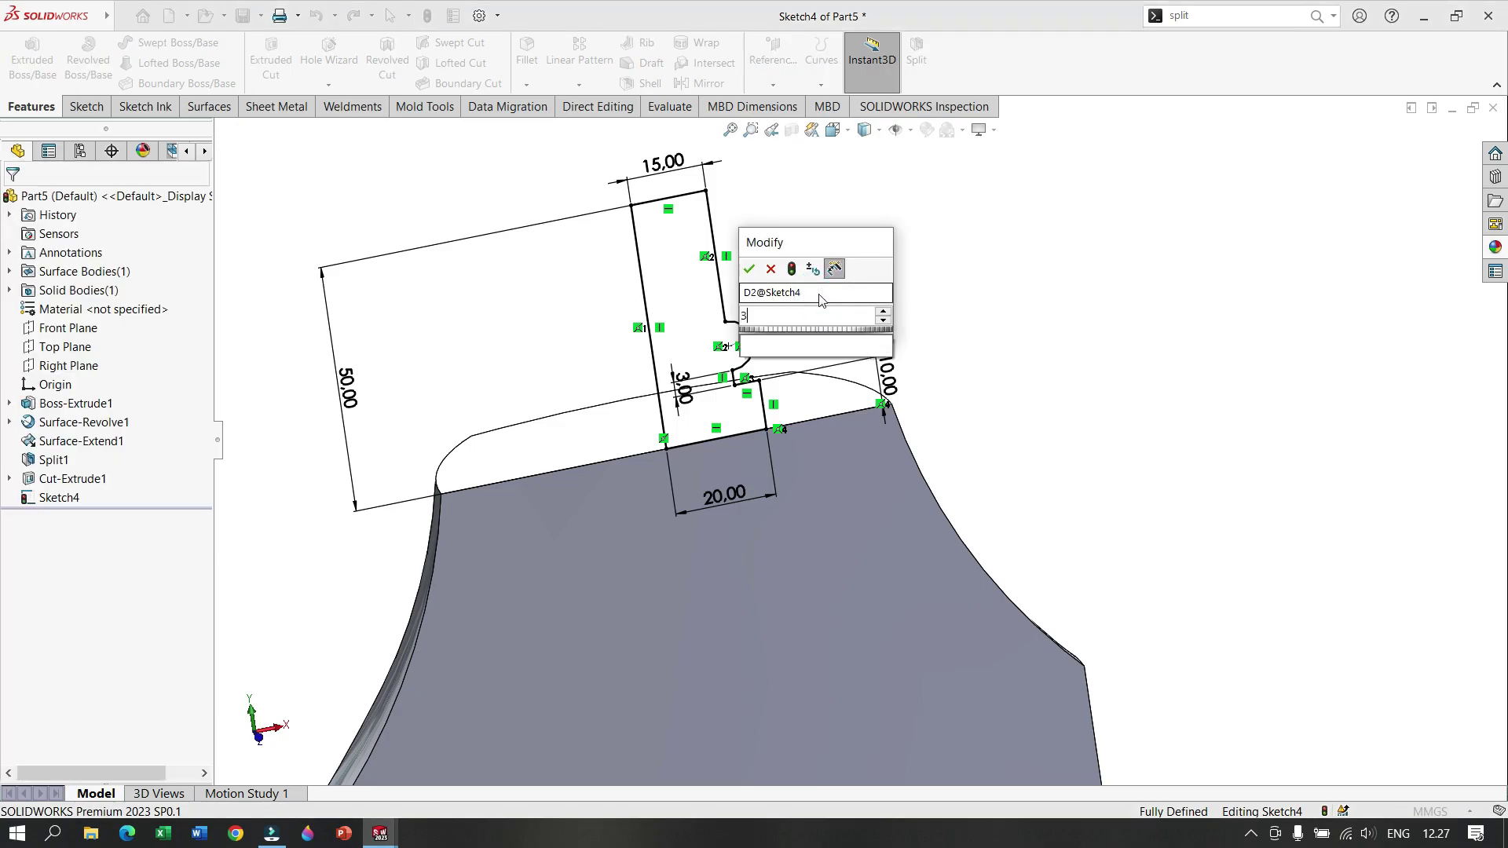
key("Return")
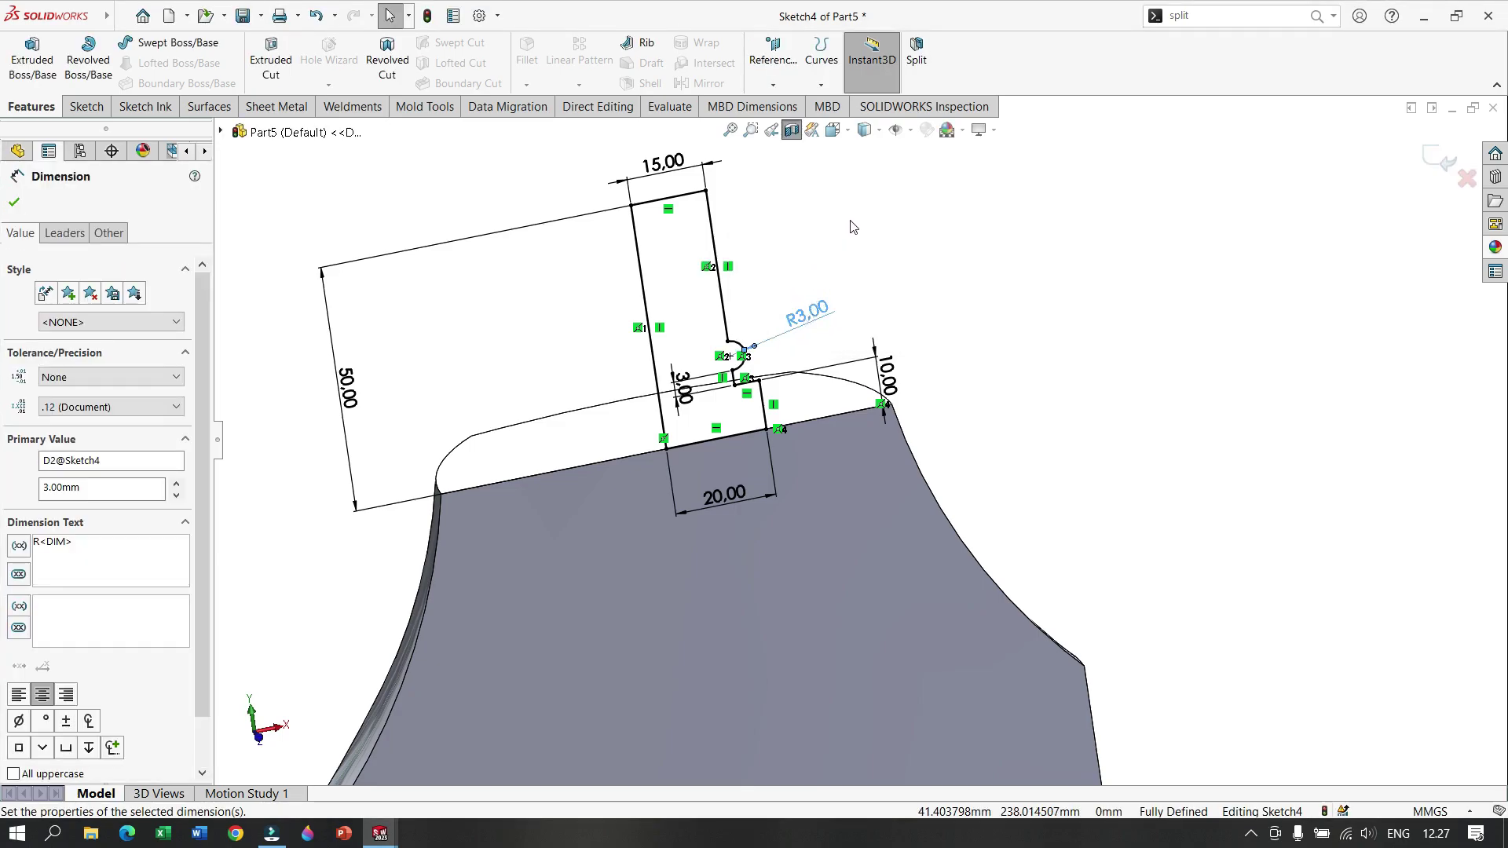
left_click(13, 204)
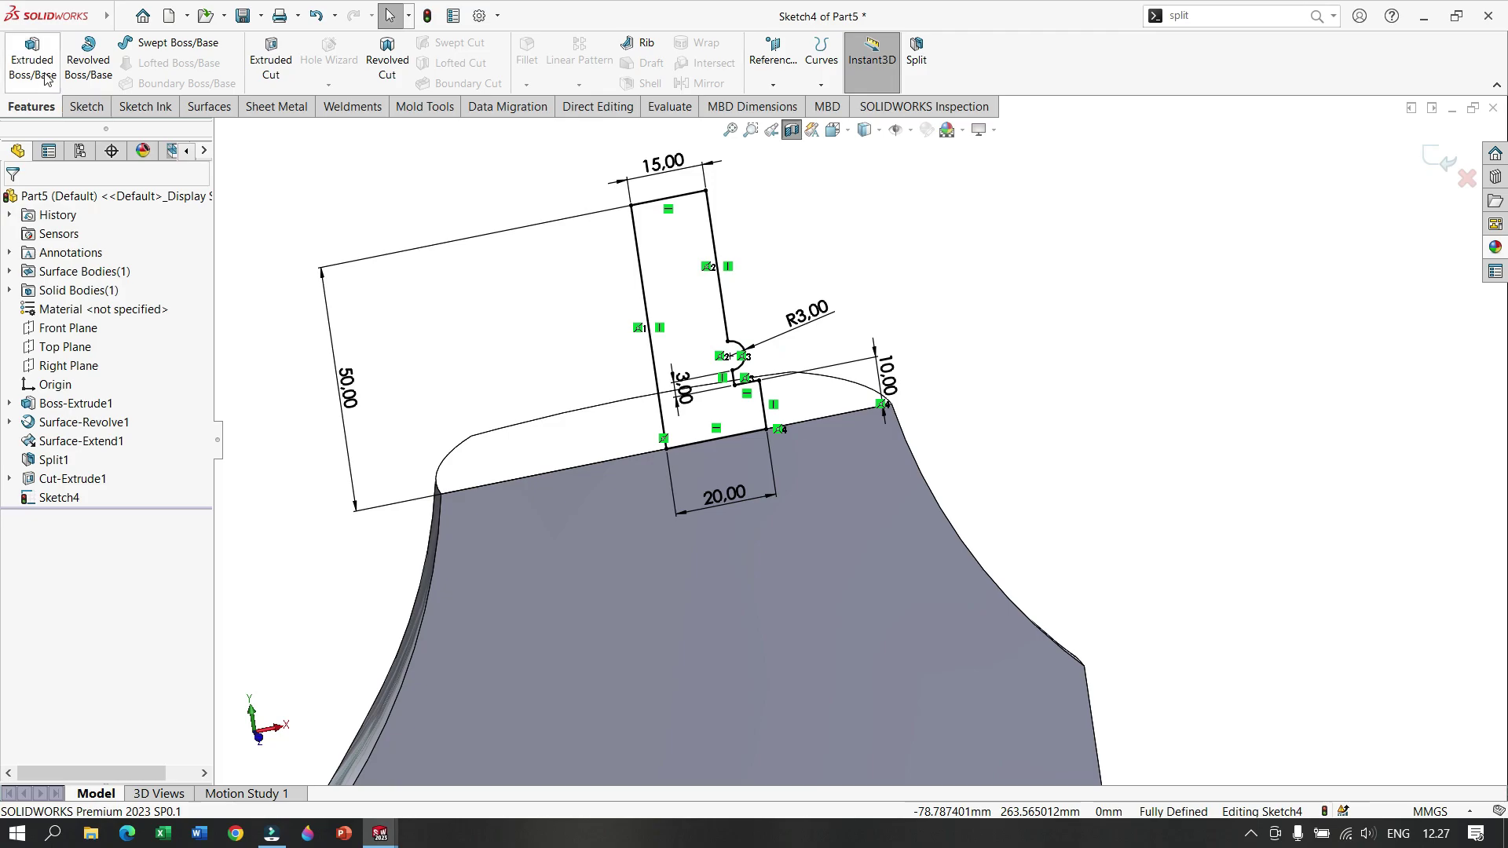
left_click(88, 56)
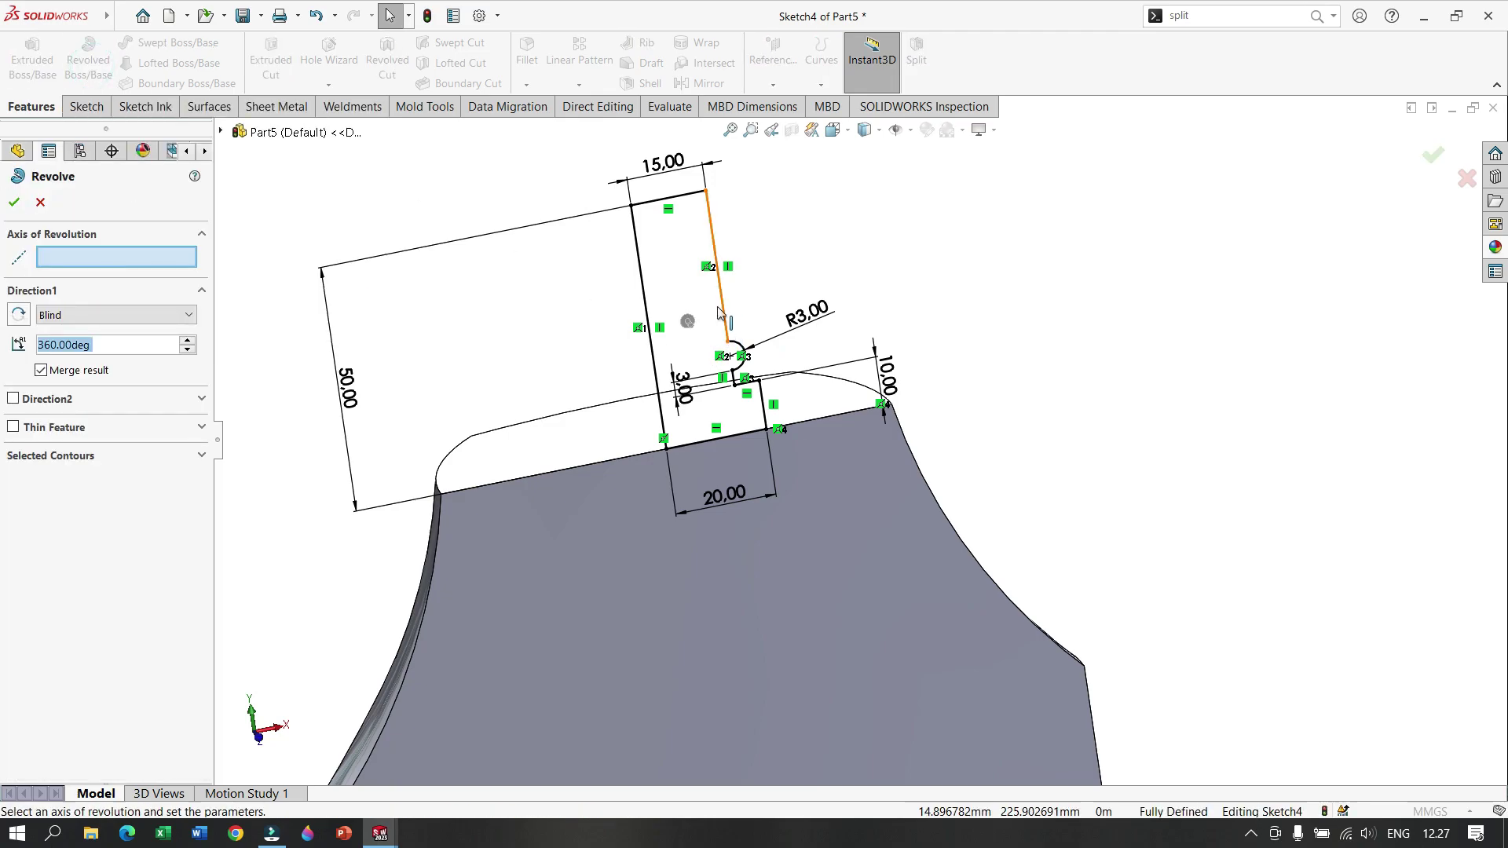
Step: Preview the revolve about the left line, cancel it, and change the base width to 25 mm
left_click(647, 320)
mouse_move(567, 412)
middle_mouse_down()
mouse_move(629, 605)
mouse_move(673, 579)
mouse_move(629, 498)
mouse_move(495, 346)
mouse_move(562, 384)
mouse_move(605, 570)
mouse_move(639, 614)
mouse_move(551, 438)
middle_mouse_up()
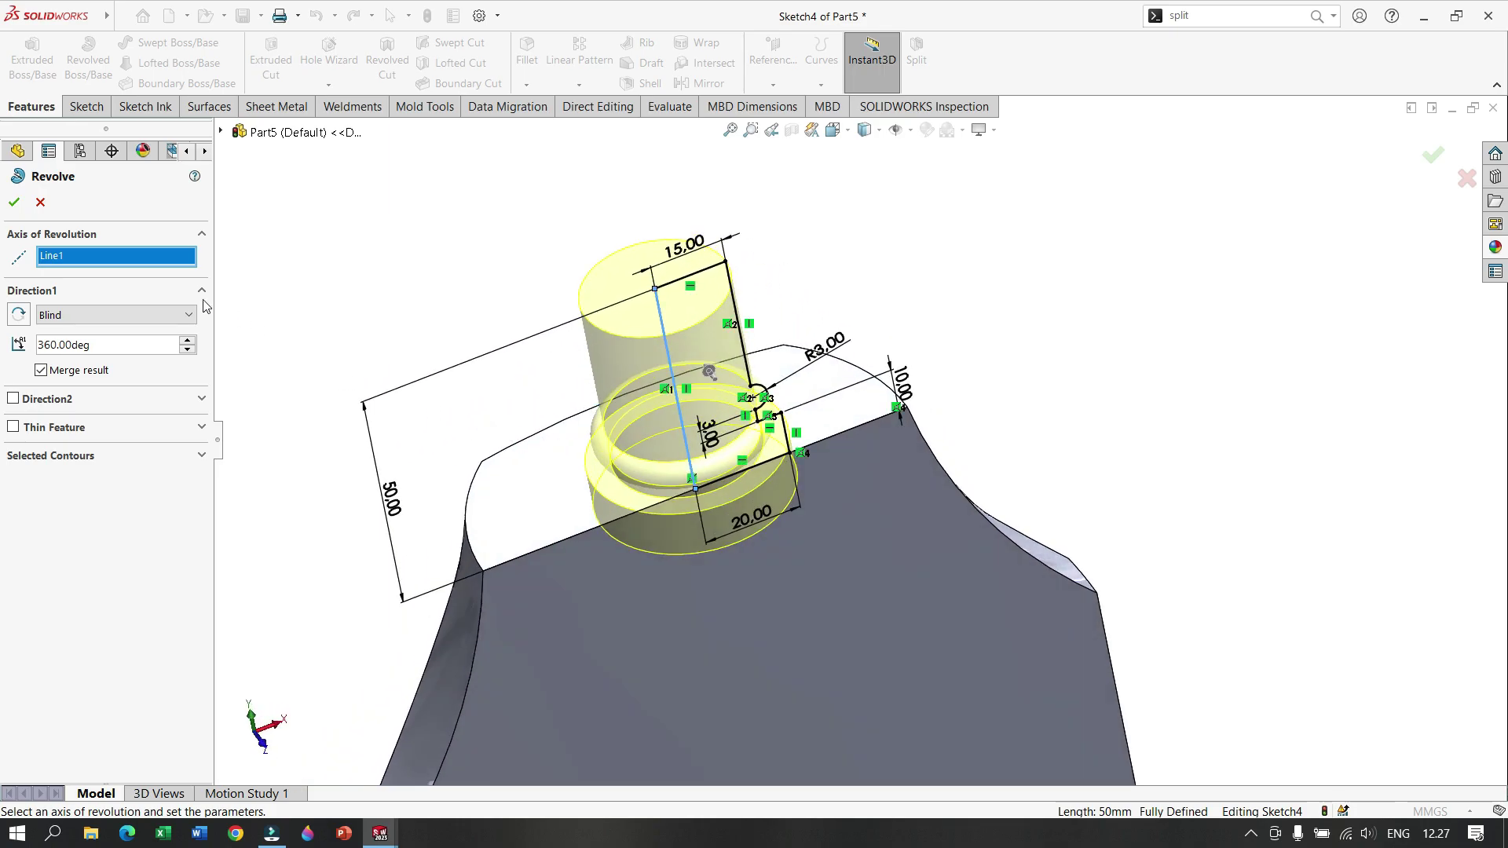
key("Escape")
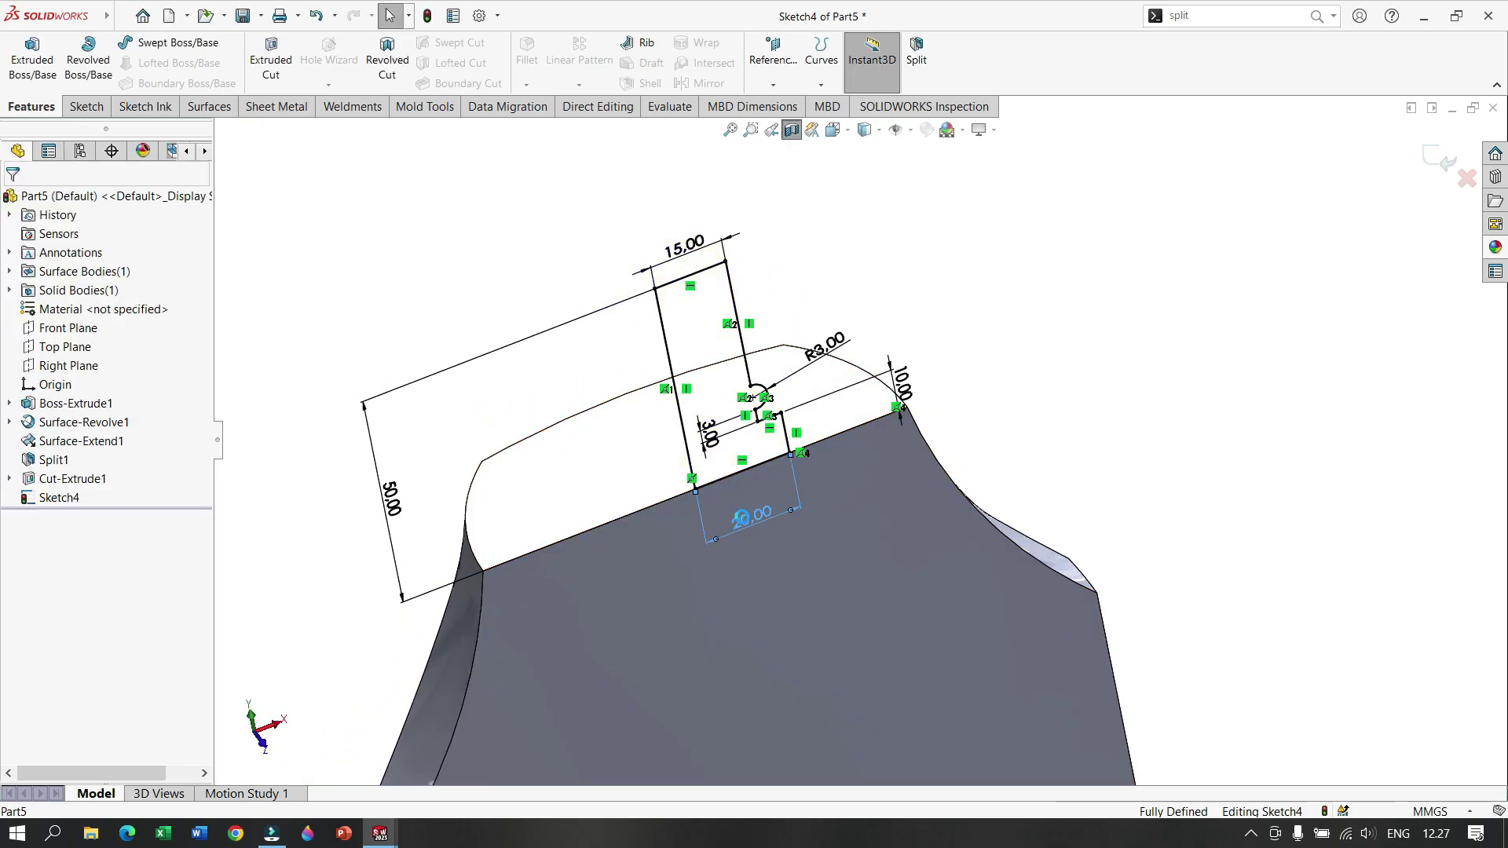
double_click(743, 517)
type("25")
key("Return")
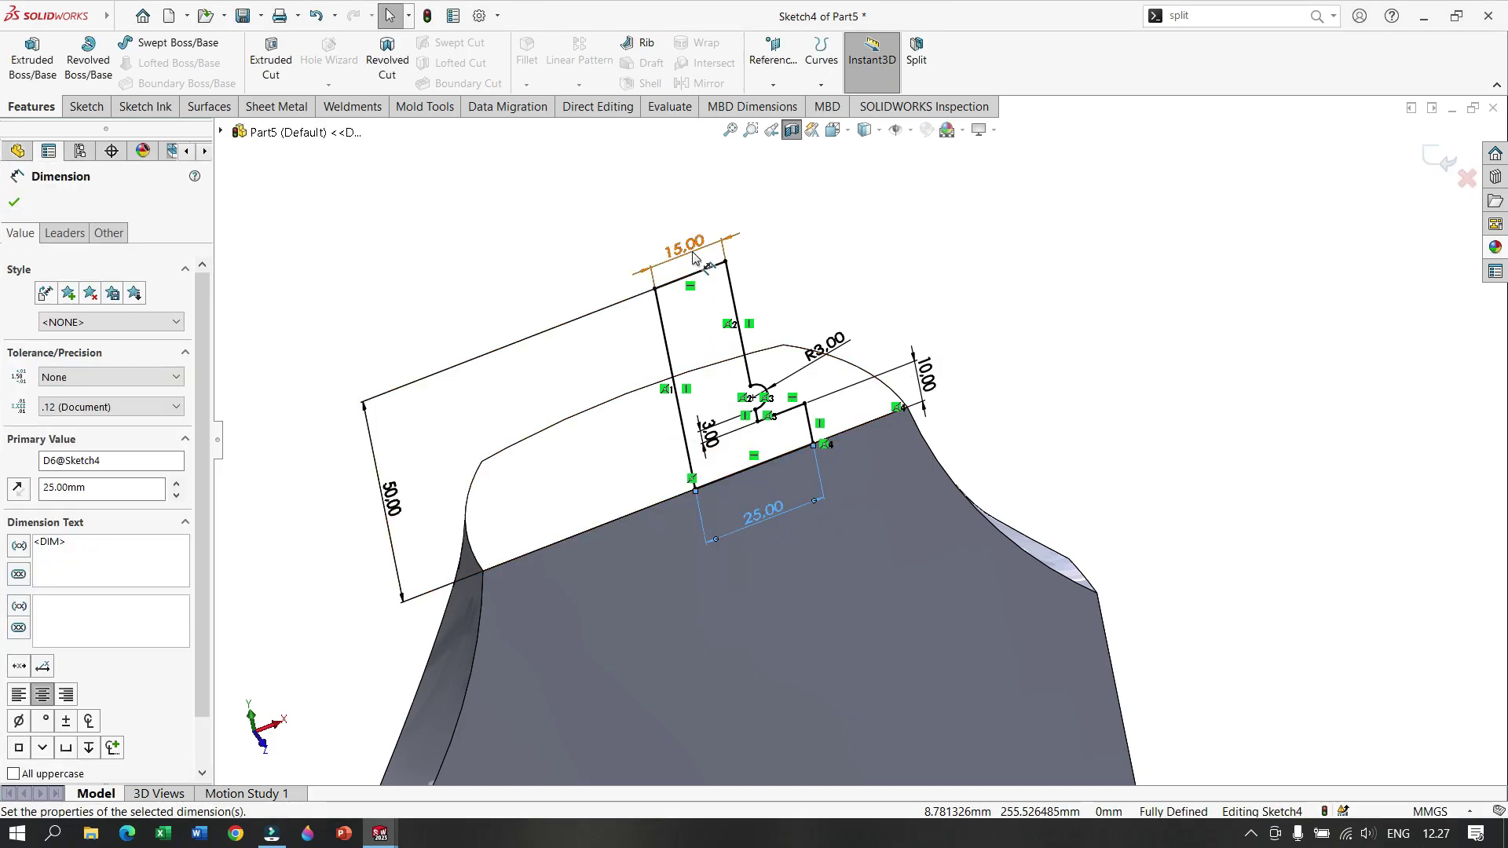
left_click(14, 203)
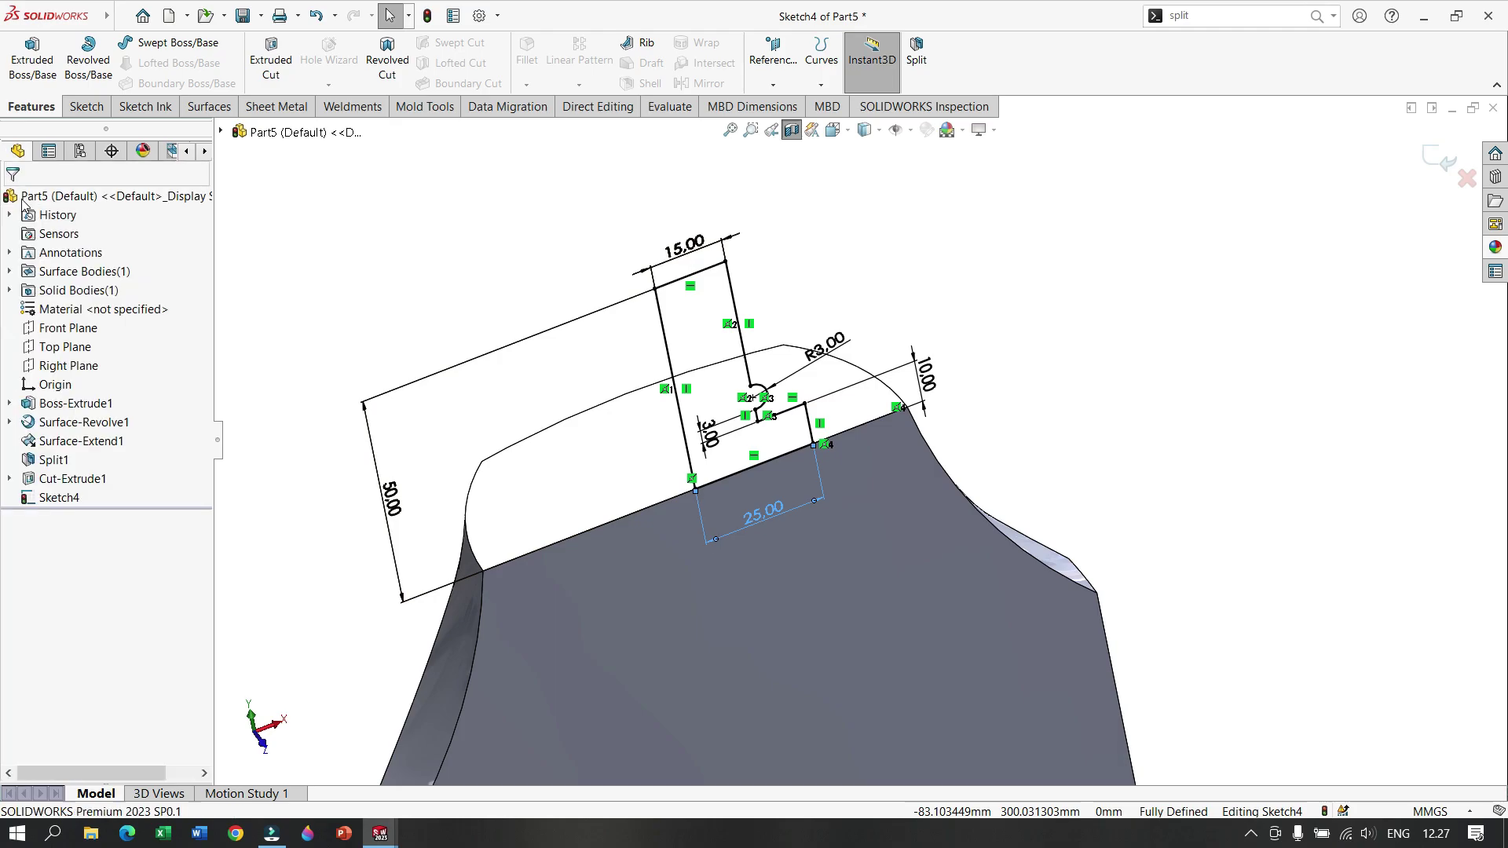
Step: Revolve the neck sketch 360° about its sketch line and turn off the section view
left_click(88, 63)
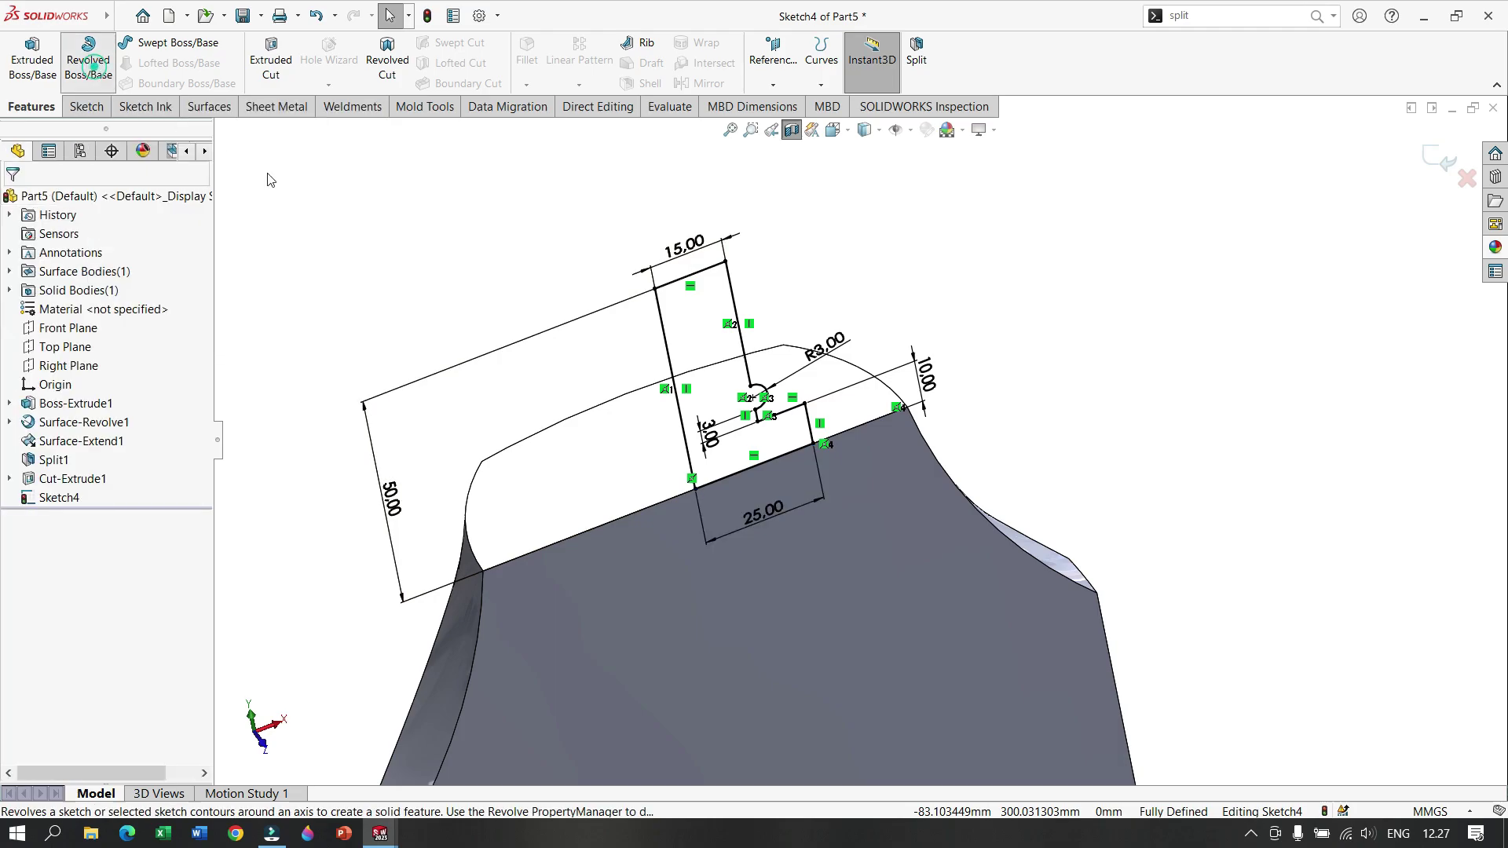
left_click(669, 358)
mouse_move(493, 428)
middle_mouse_down()
mouse_move(552, 545)
mouse_move(496, 457)
middle_mouse_up()
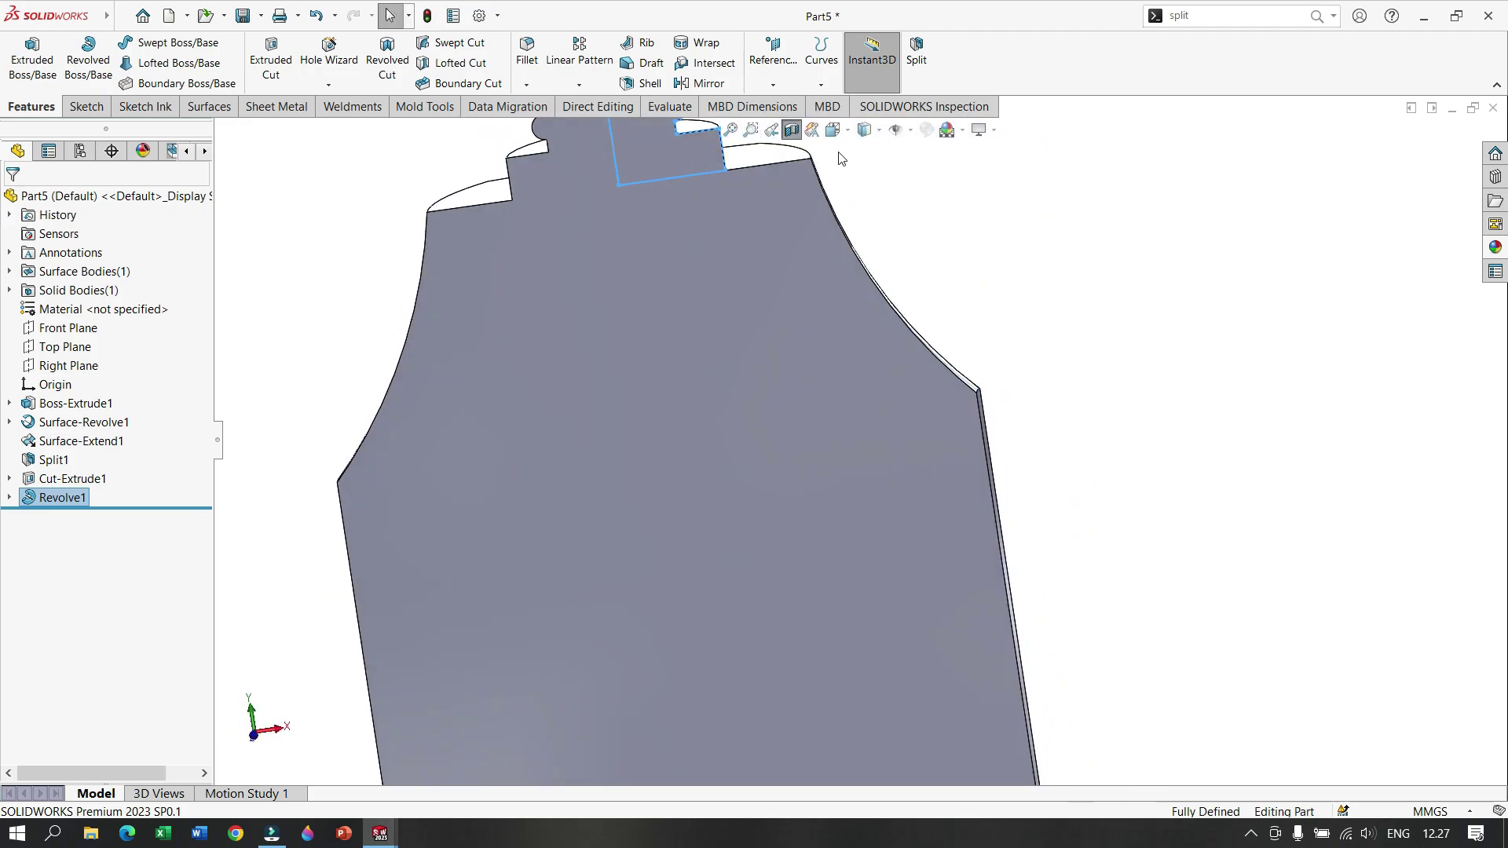
left_click(795, 131)
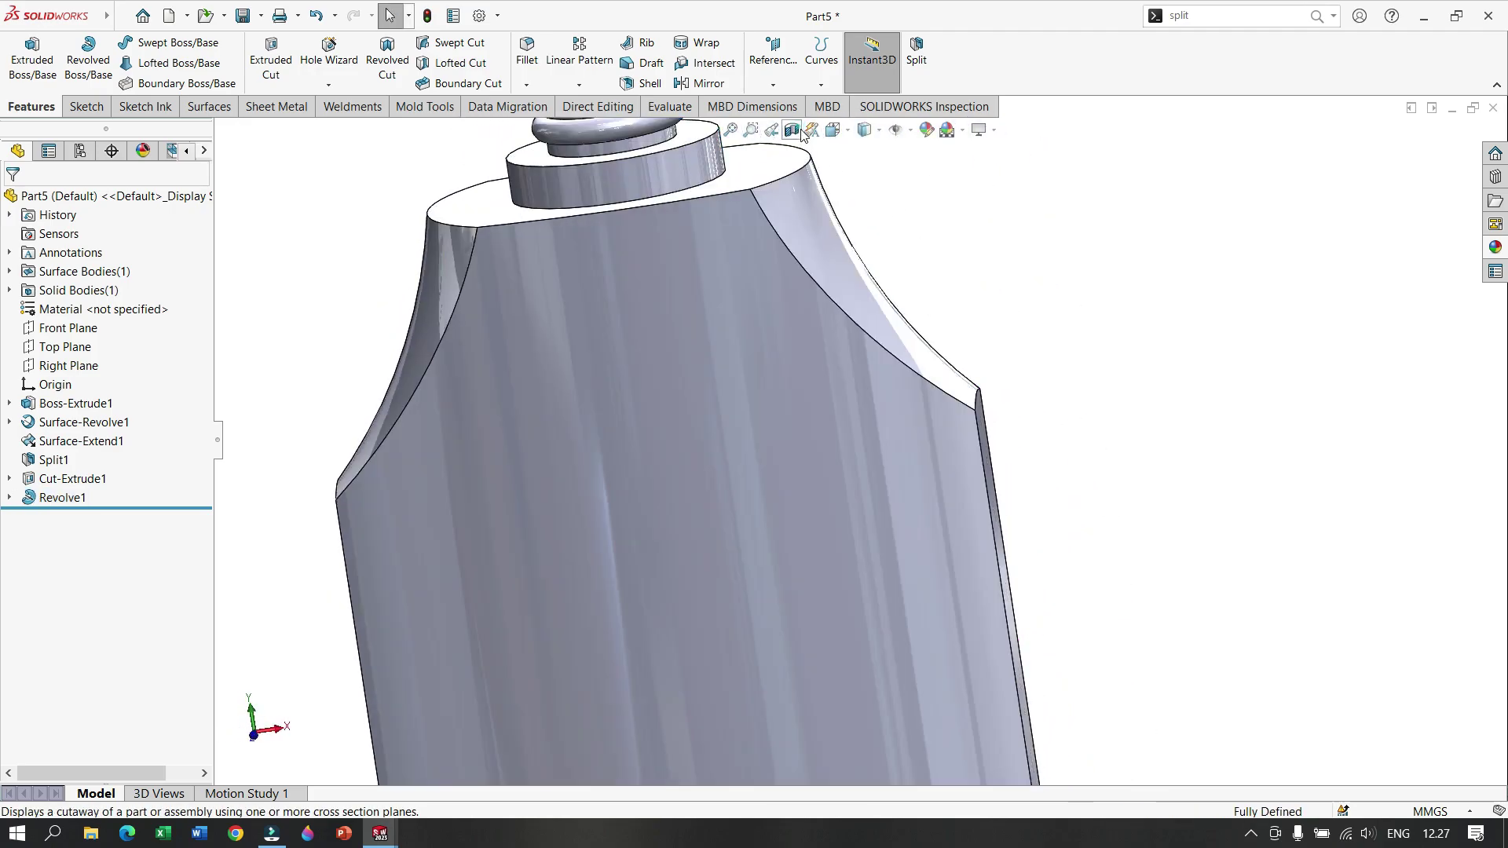
mouse_move(878, 317)
middle_mouse_down()
mouse_move(943, 588)
mouse_move(902, 330)
mouse_move(864, 262)
mouse_move(895, 293)
mouse_move(899, 274)
mouse_move(1017, 269)
middle_mouse_up()
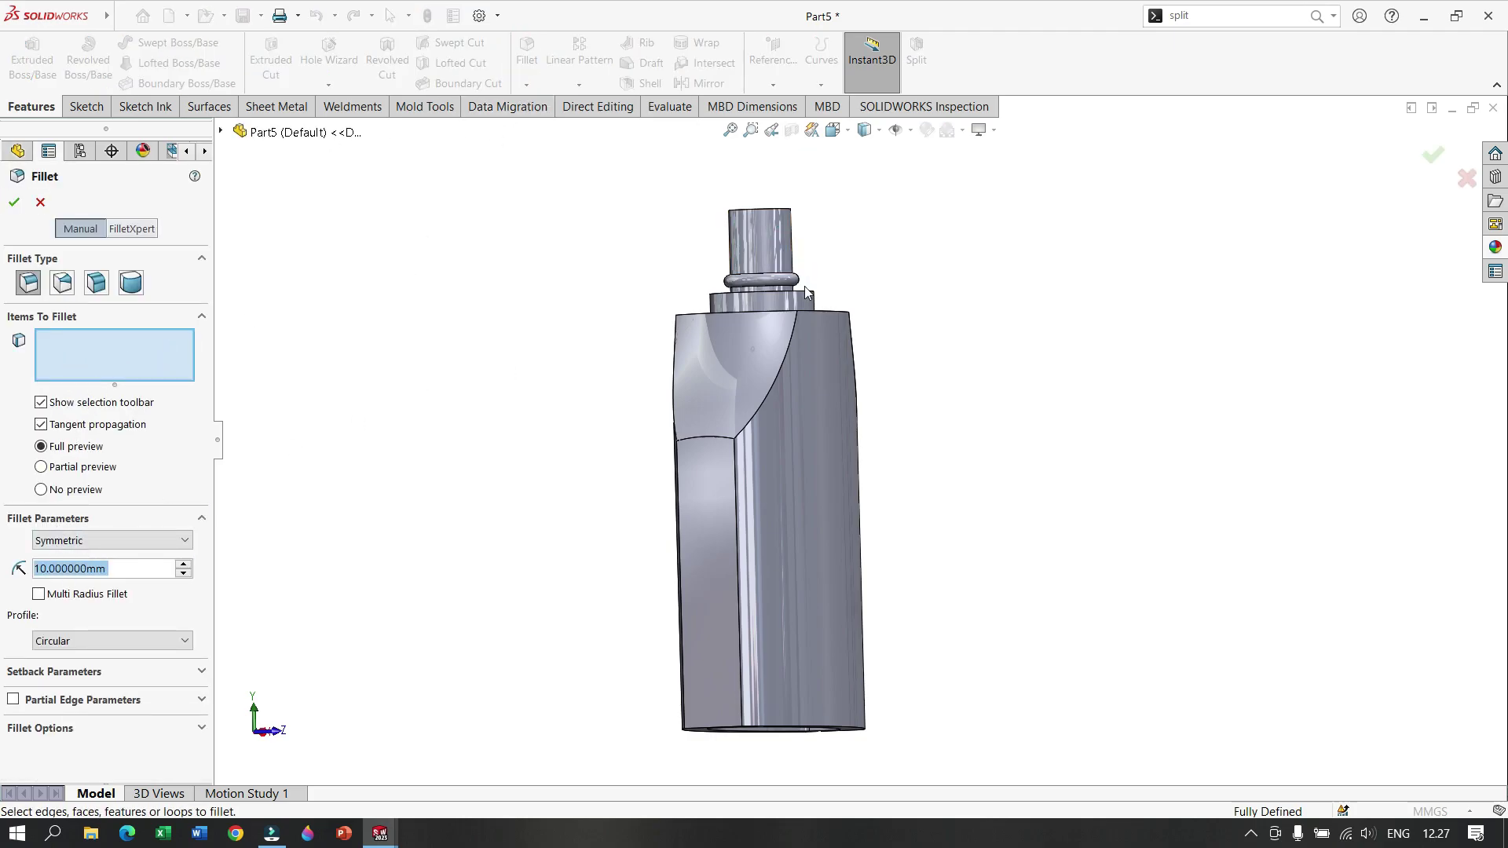
Step: Select four shoulder and side faces of the bottle for the 10 mm fillet
left_click(837, 407)
mouse_move(549, 384)
middle_mouse_down()
mouse_move(616, 387)
mouse_move(732, 464)
middle_mouse_up()
left_click(737, 465)
middle_click_drag(1111, 429, 1098, 405)
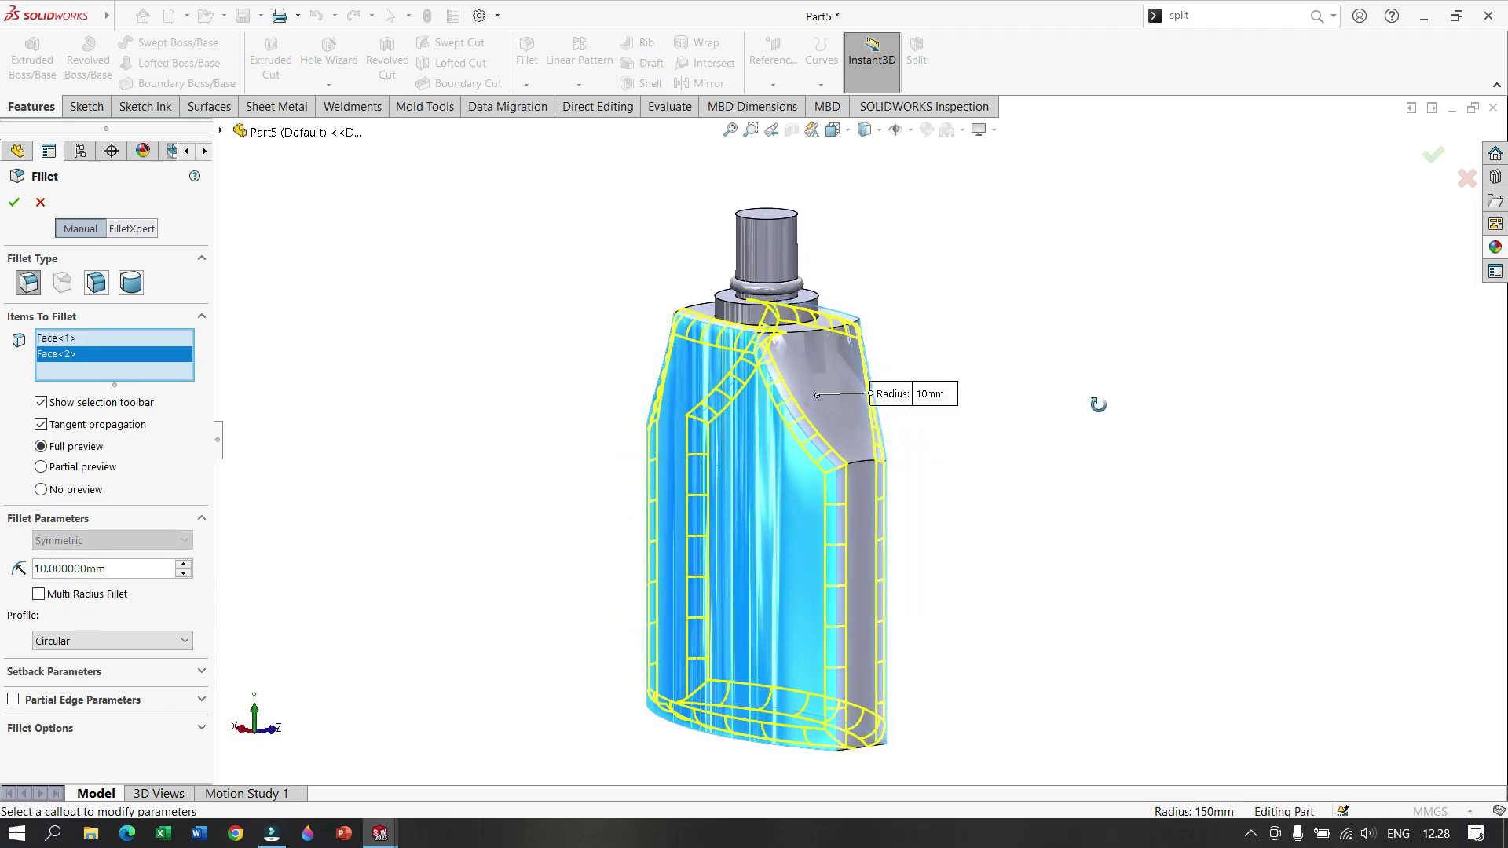
left_click(828, 353)
mouse_move(1188, 421)
middle_mouse_down()
mouse_move(1151, 364)
mouse_move(1100, 339)
mouse_move(835, 389)
middle_mouse_up()
left_click(836, 390)
Step: Inspect the 10 mm fillet around the shoulder and neck, then begin another fillet
mouse_move(1039, 426)
middle_mouse_down()
mouse_move(992, 336)
mouse_move(1006, 279)
middle_mouse_up()
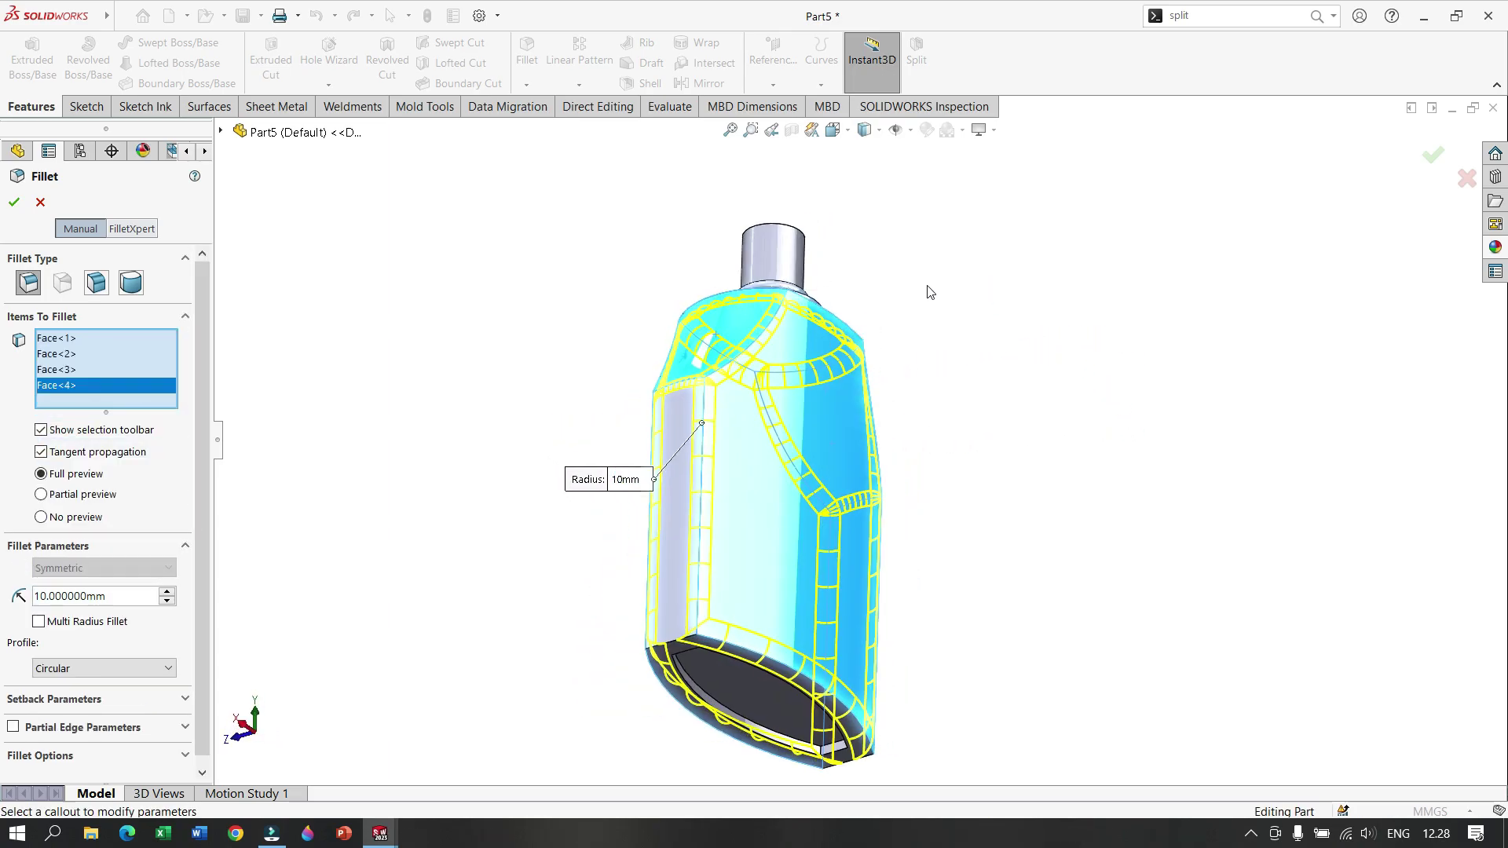
mouse_move(880, 440)
middle_mouse_down()
mouse_move(988, 587)
mouse_move(999, 723)
mouse_move(1007, 632)
mouse_move(986, 515)
mouse_move(952, 487)
middle_mouse_up()
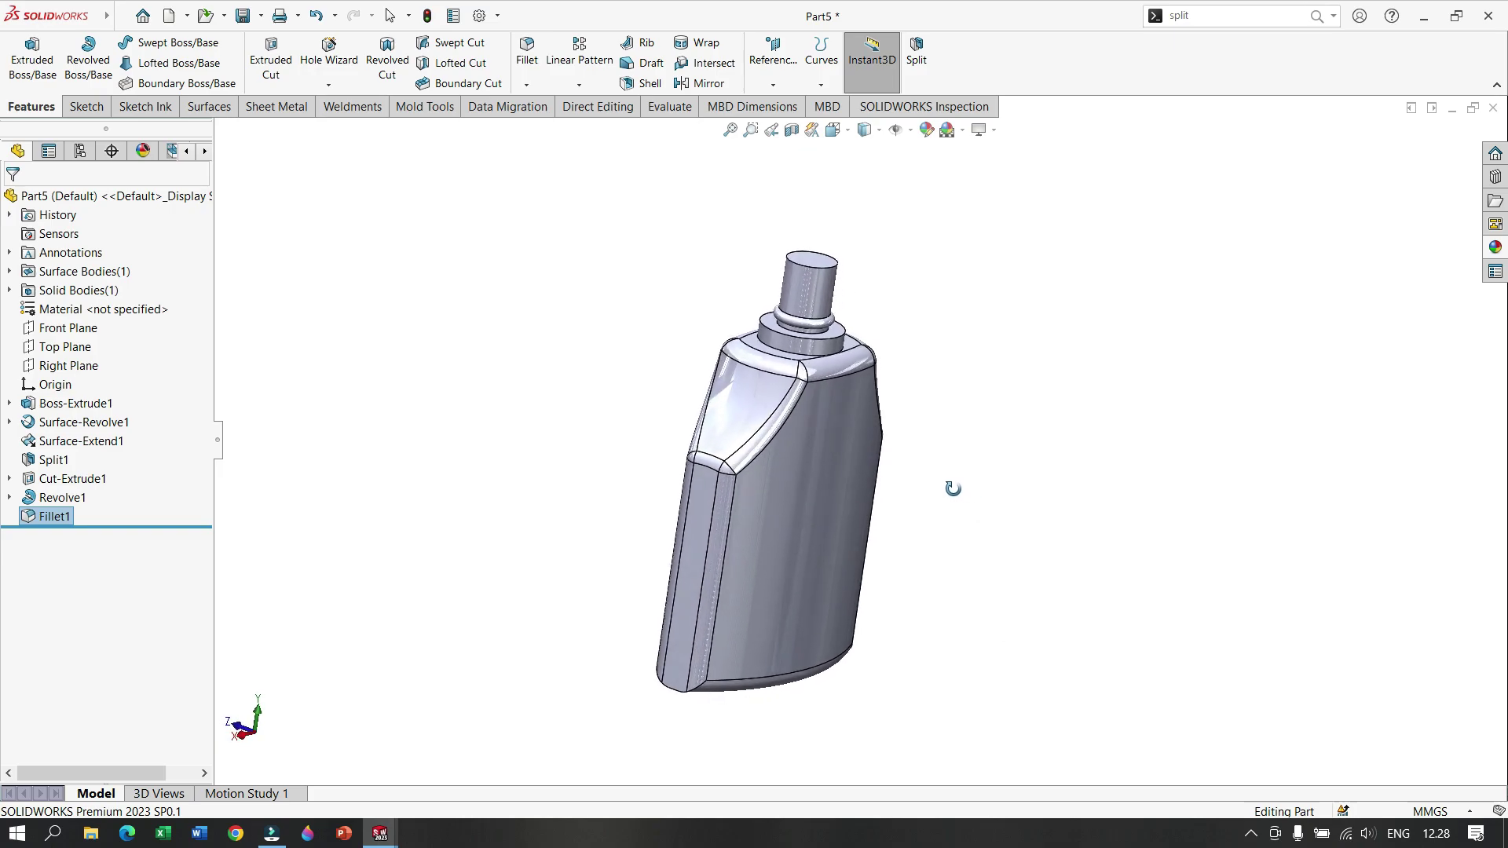
scroll(954, 378, "down", 2)
scroll(954, 378, "down", 2)
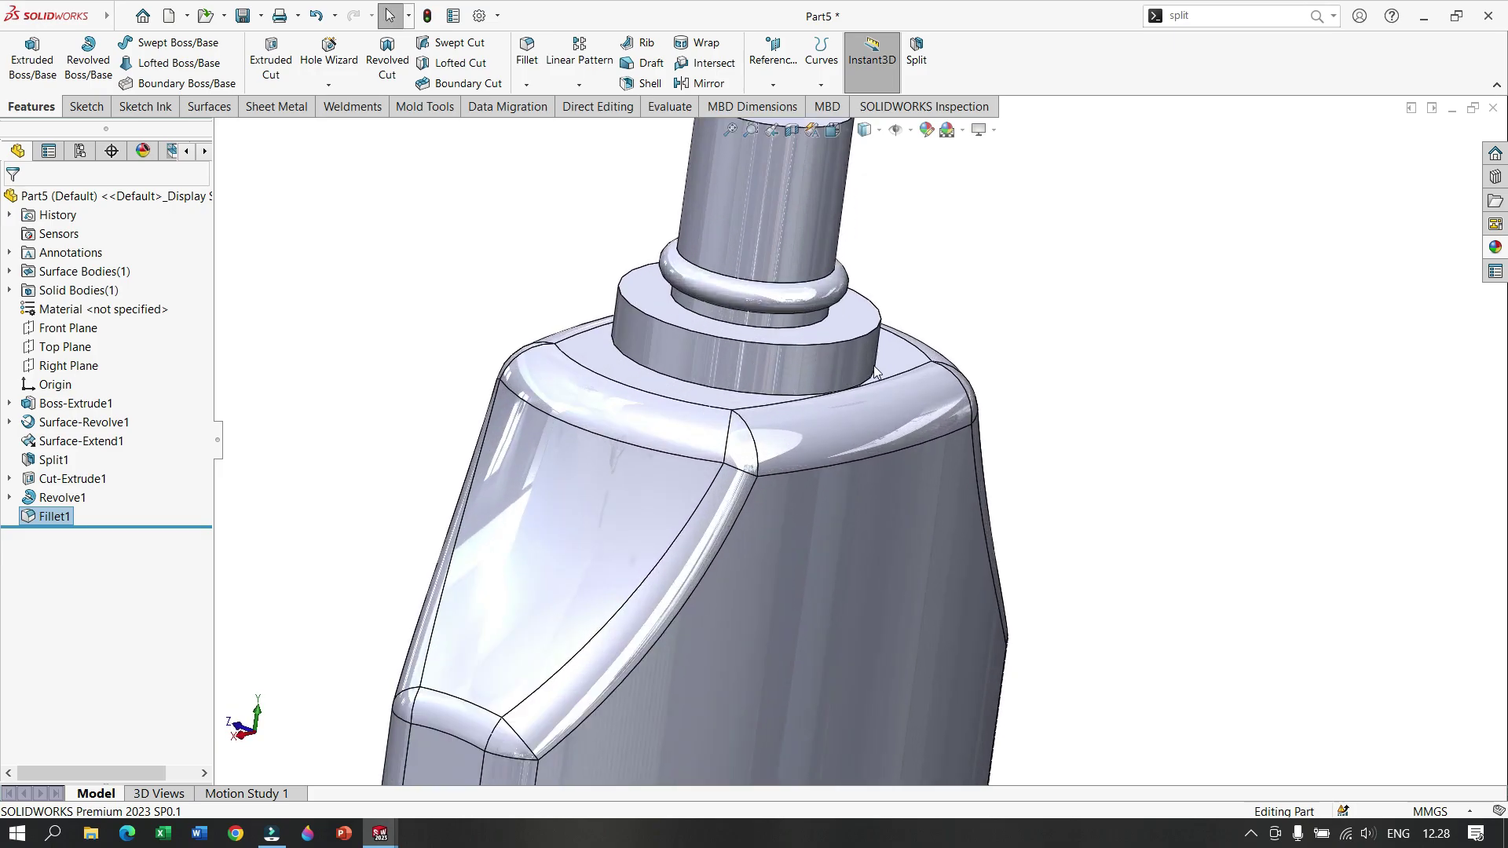
scroll(954, 378, "down", 2)
middle_click_drag(1083, 319, 1081, 399)
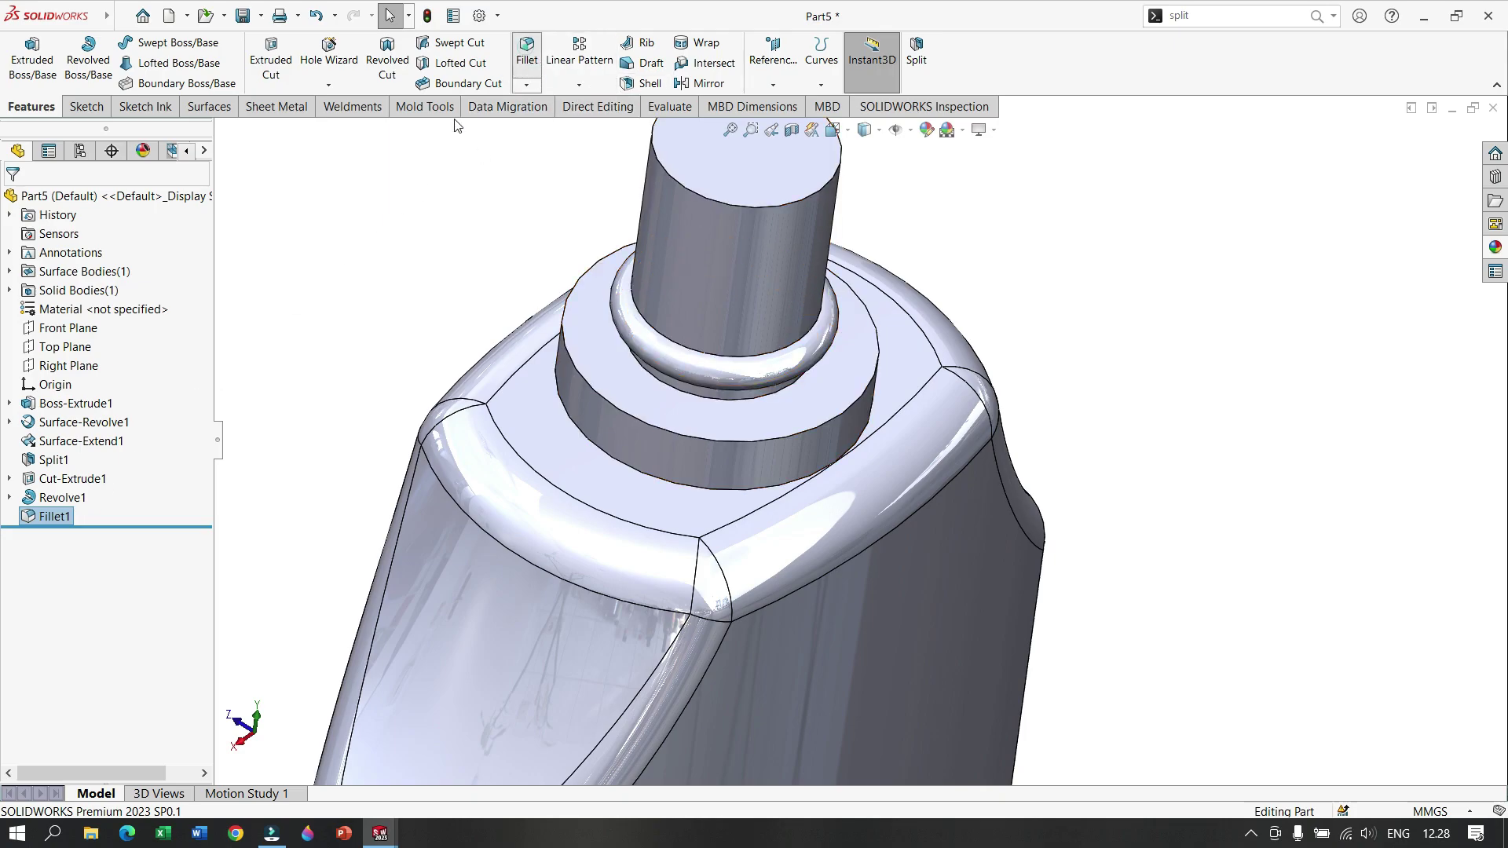
key("Return")
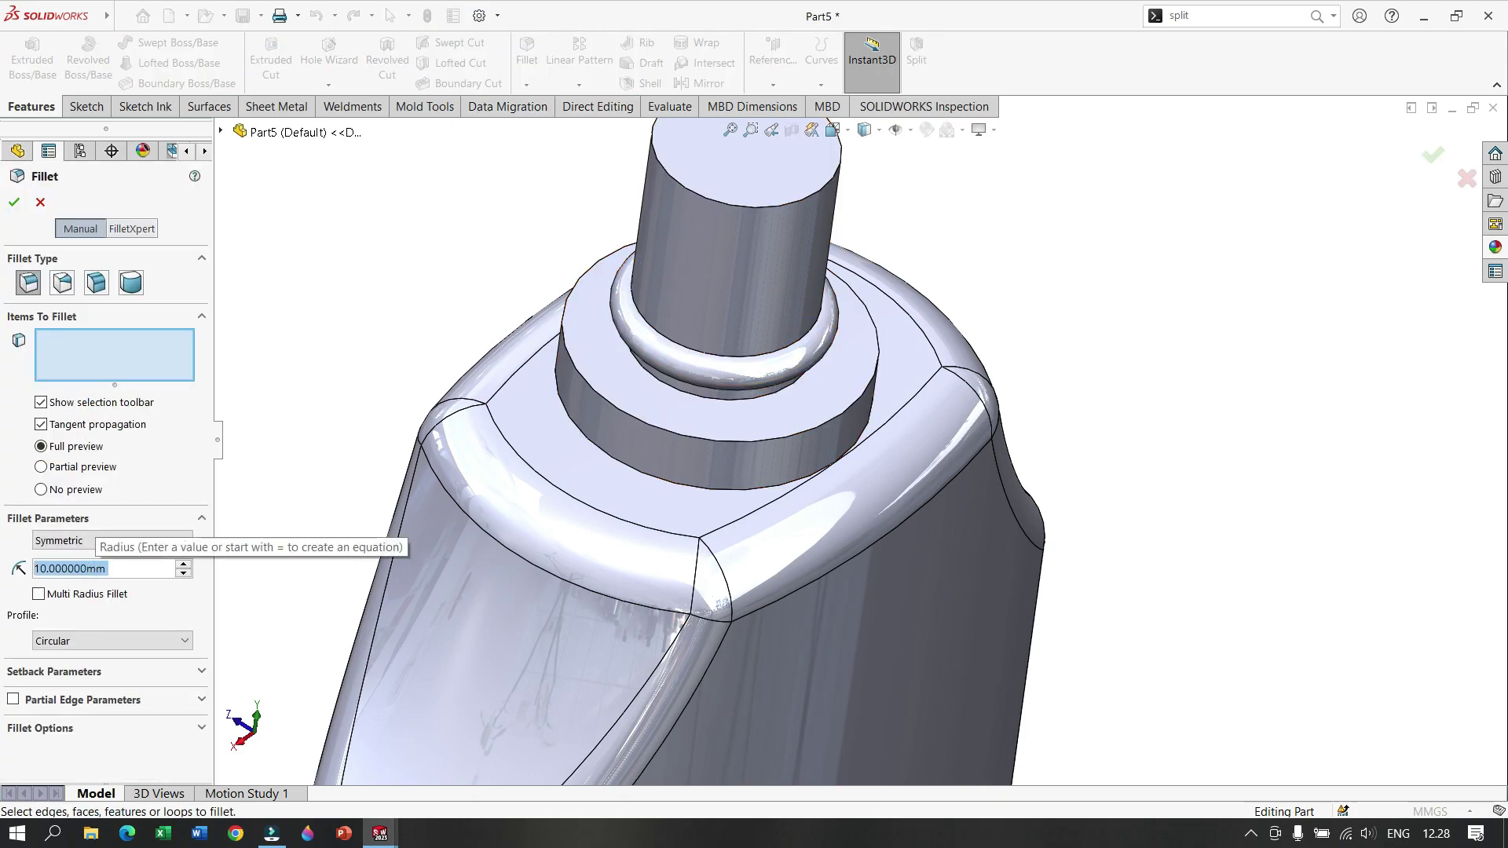
Step: Set a 2 mm fillet radius and pick three circular neck-ring edges
type("2")
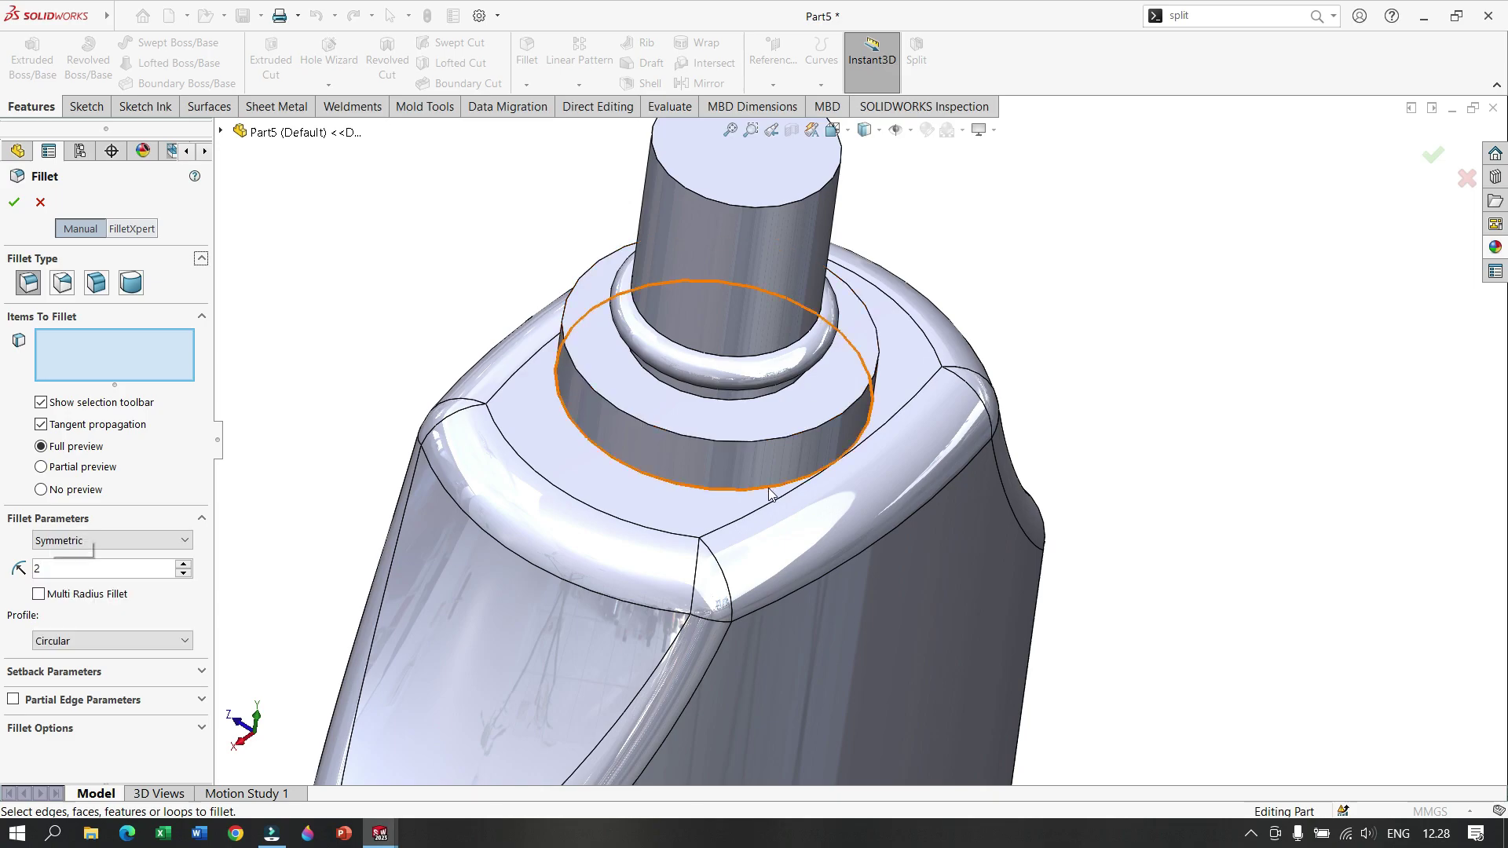
left_click(768, 489)
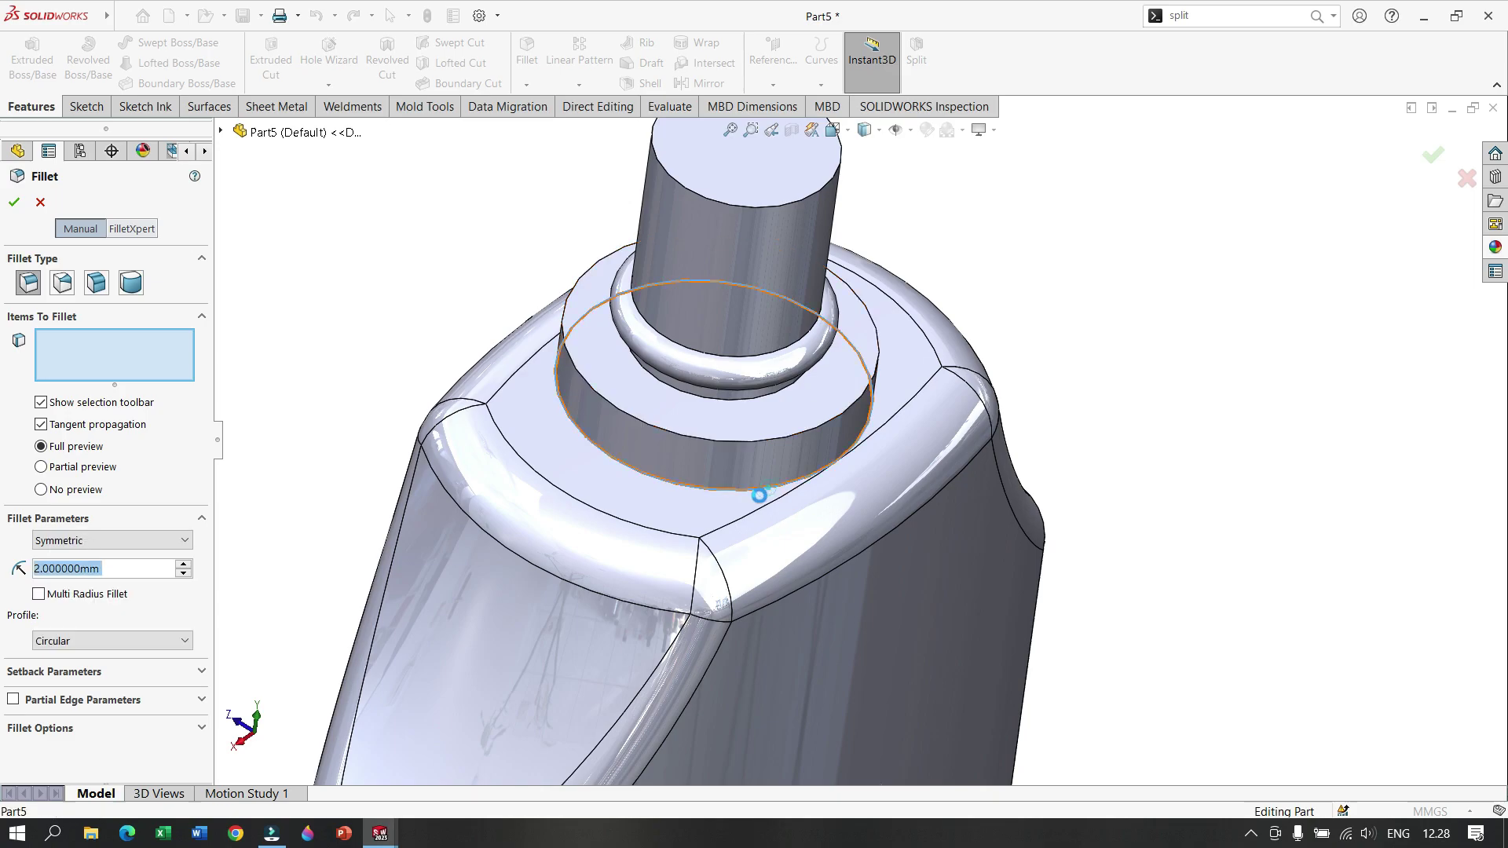
left_click(801, 437)
left_click(761, 394)
middle_click_drag(1103, 361, 1097, 186)
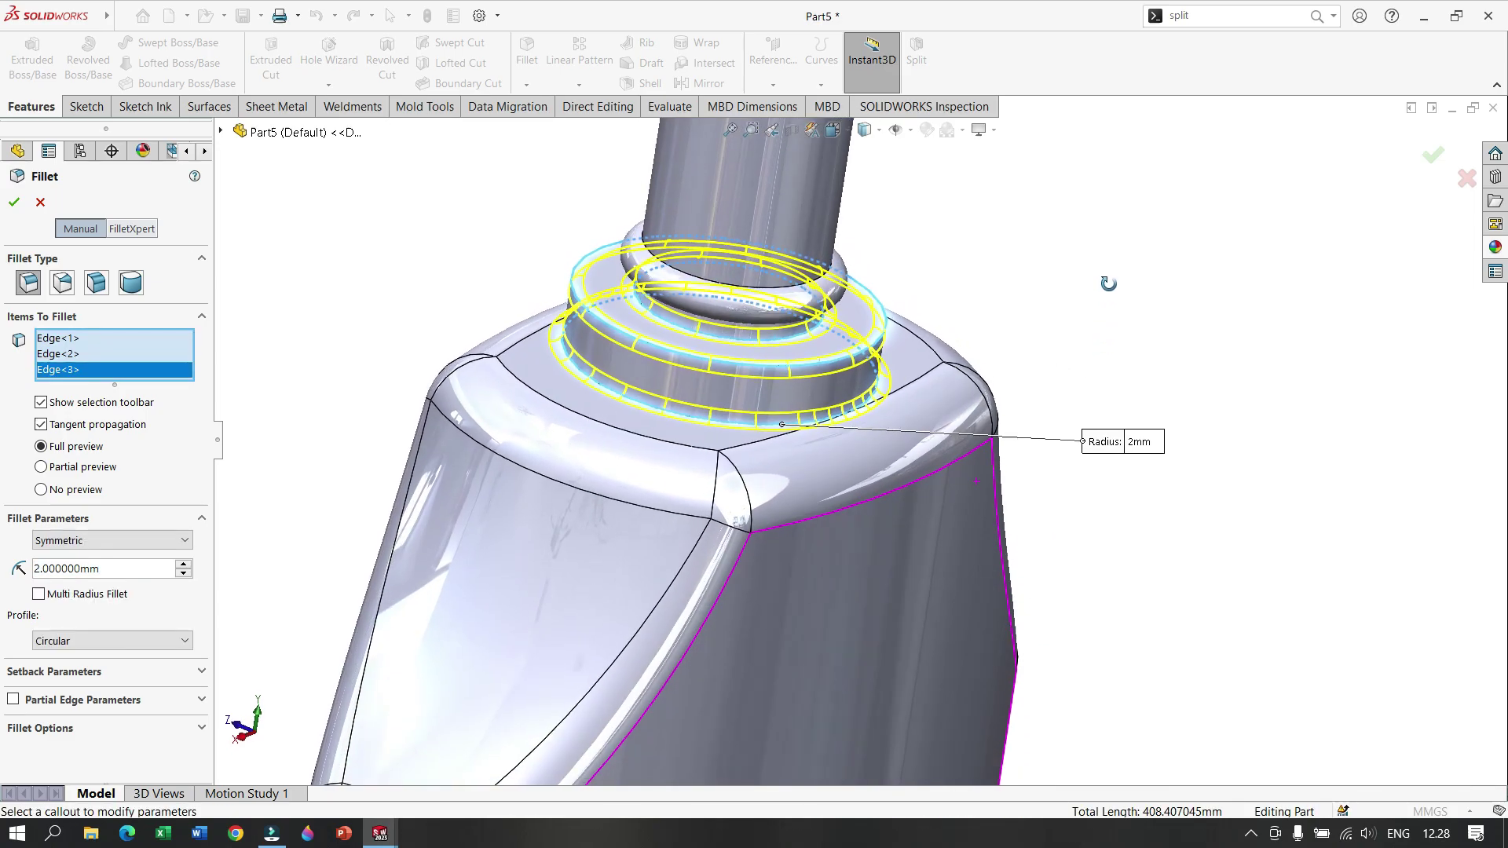
Step: Remove the stray ring face, add a fourth ring edge, and accept the 2 mm fillet
left_click(820, 275)
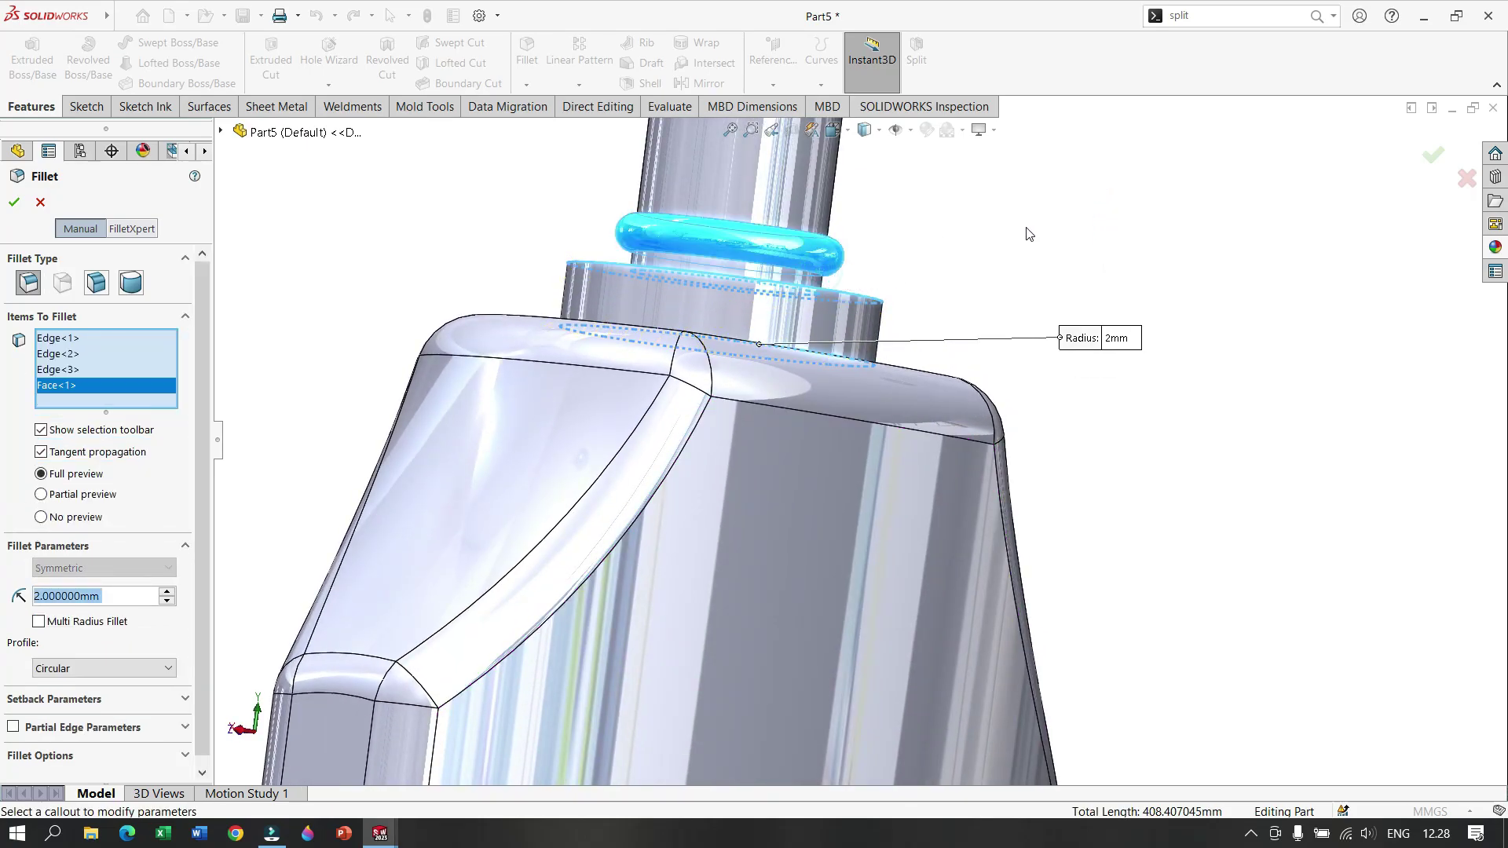
middle_click_drag(1027, 233, 797, 277)
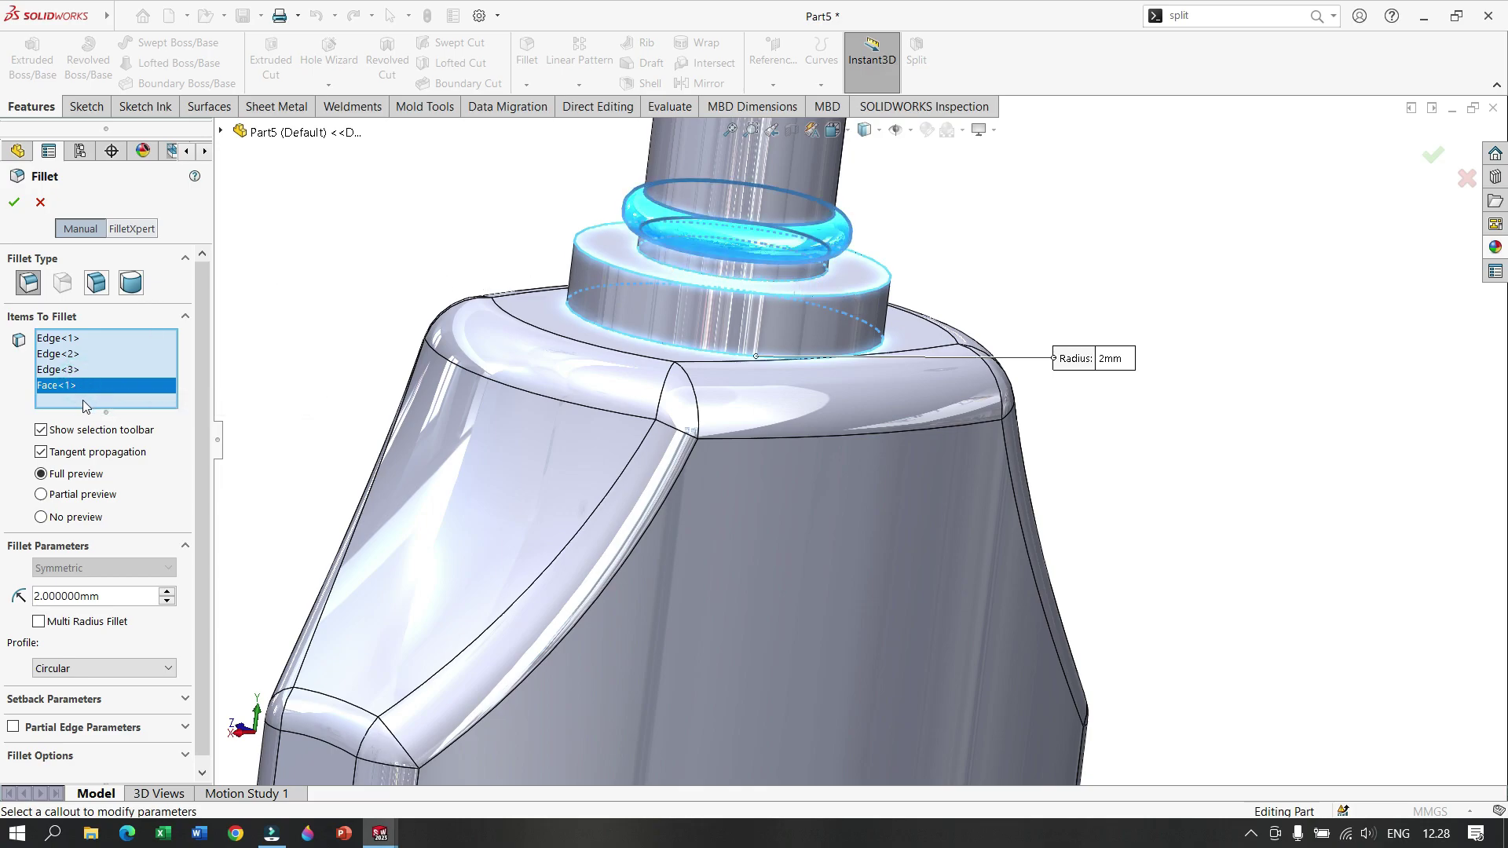
key("Delete")
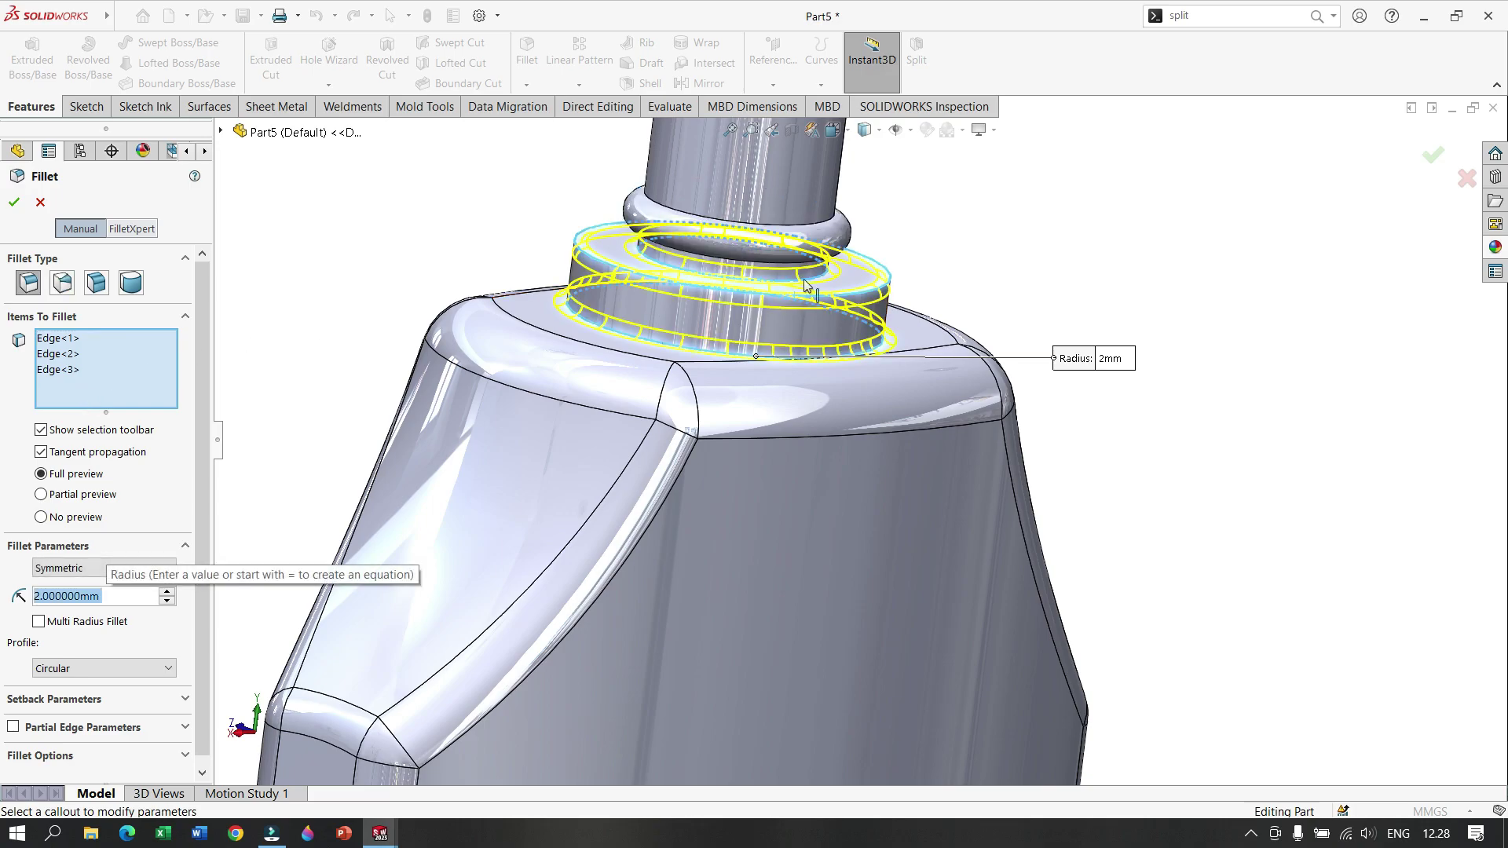
middle_click_drag(1031, 241, 881, 238)
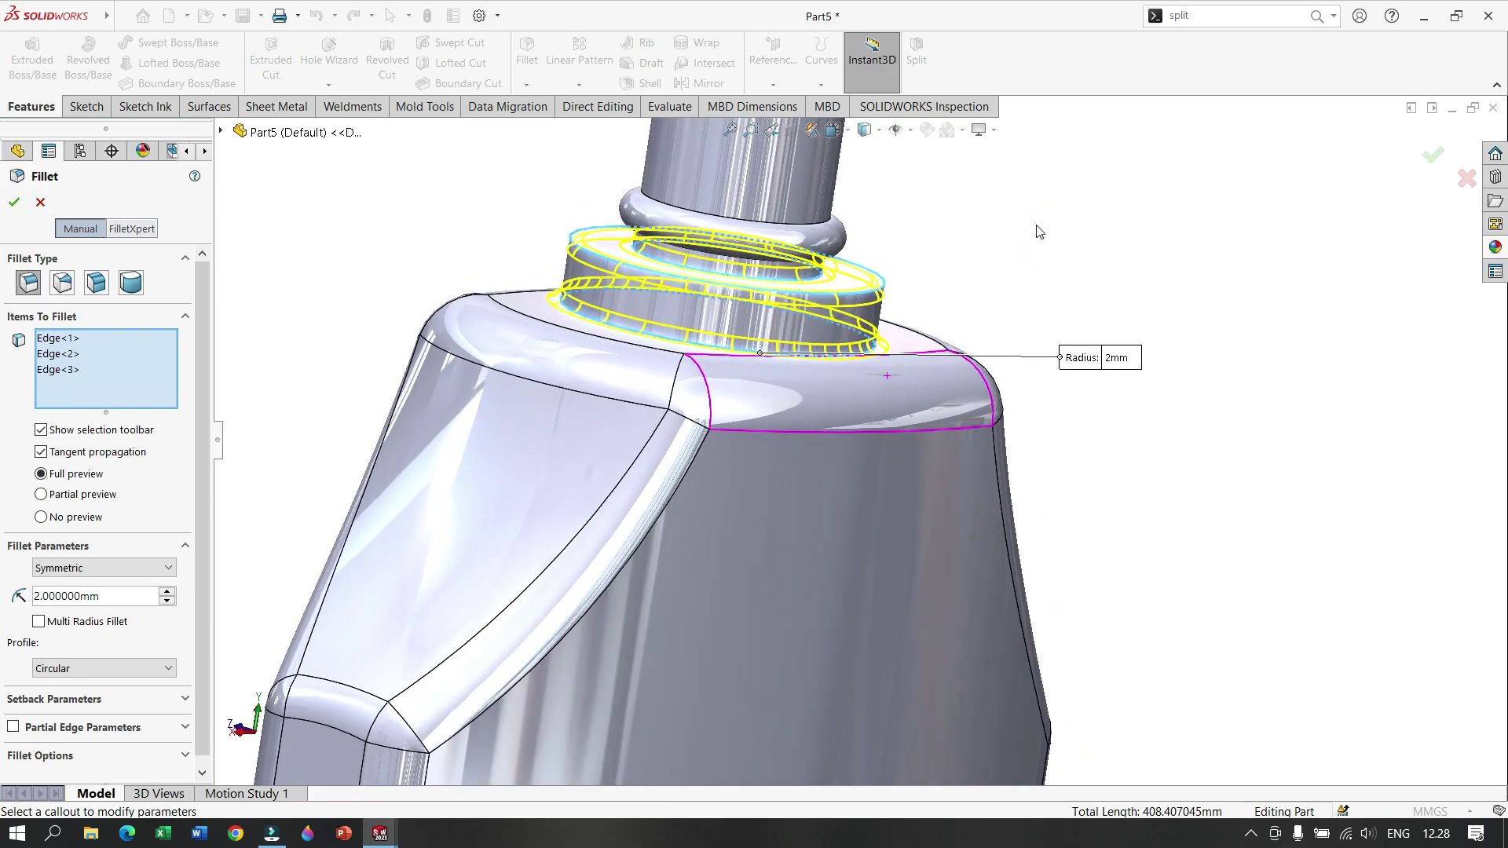
left_click(826, 230)
mouse_move(1107, 239)
middle_mouse_down()
mouse_move(1087, 209)
mouse_move(1070, 202)
mouse_move(1067, 218)
middle_mouse_up()
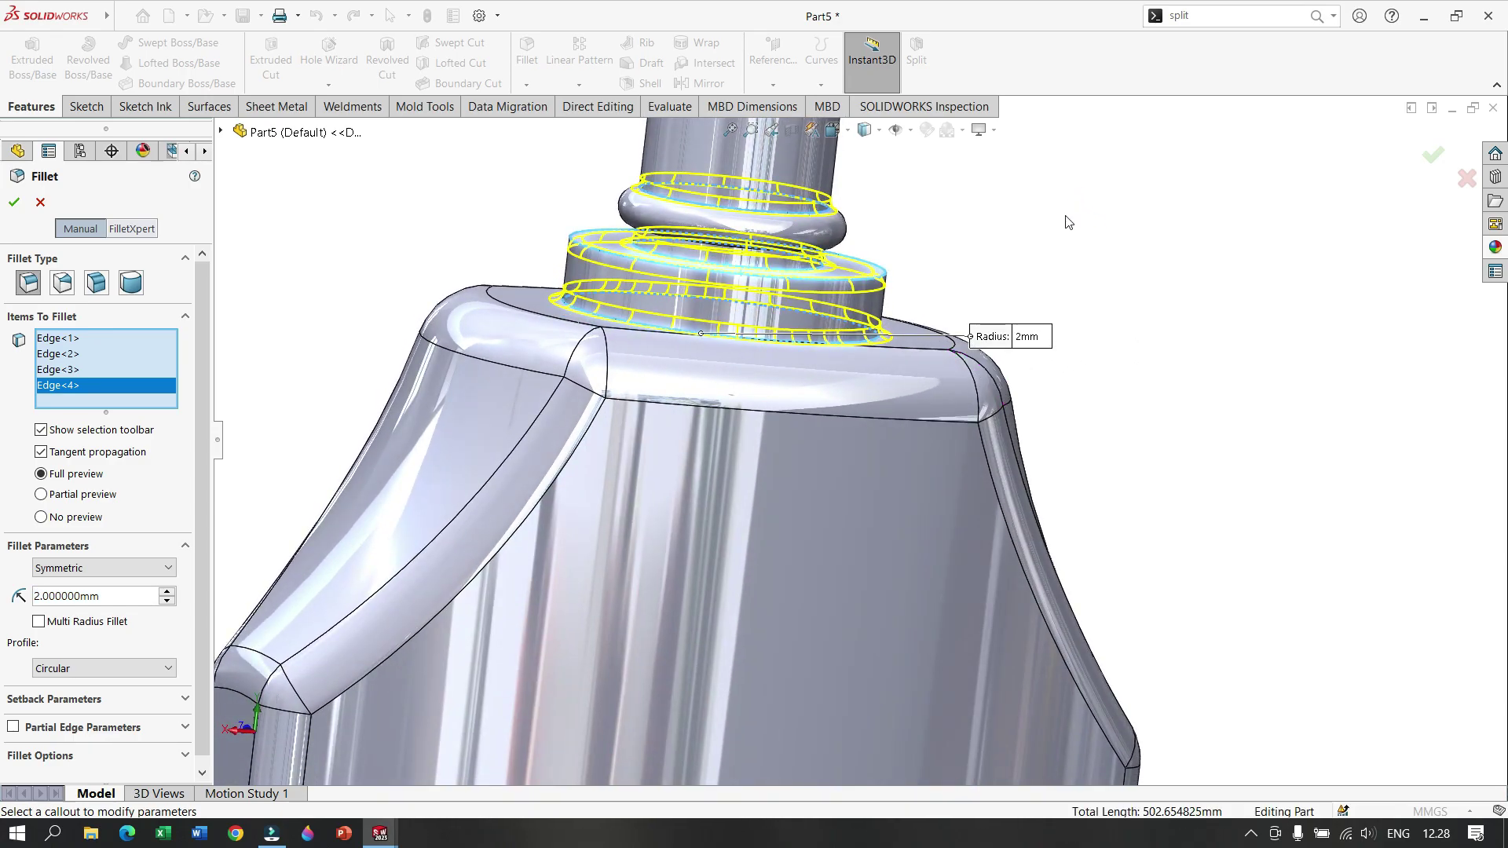
left_click(14, 202)
mouse_move(1025, 289)
middle_mouse_down()
mouse_move(1012, 218)
mouse_move(1003, 261)
mouse_move(1026, 238)
mouse_move(1008, 412)
middle_mouse_up()
scroll(1016, 393, "down", 3)
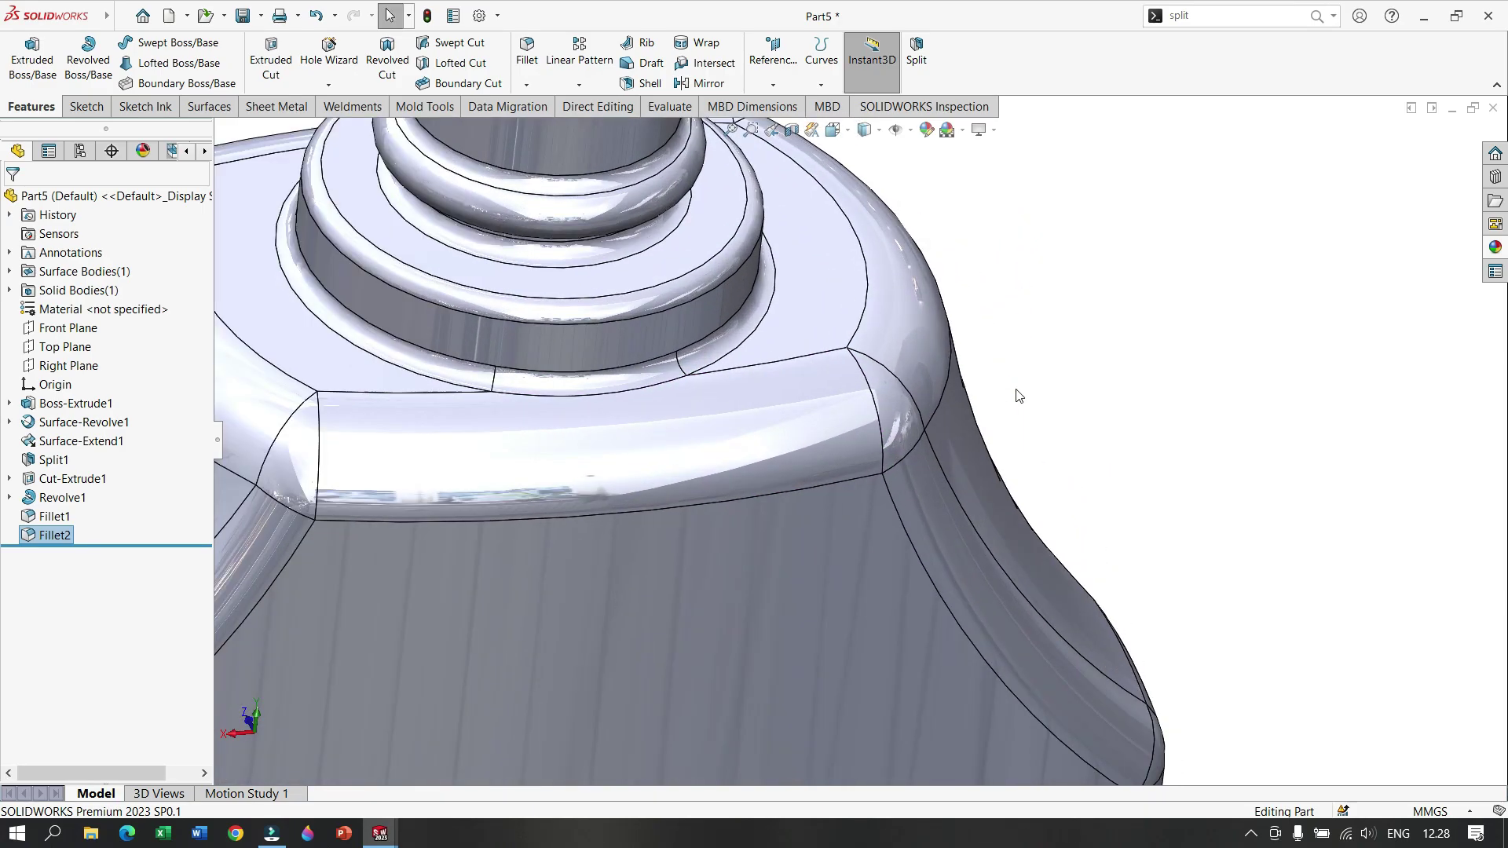
scroll(1016, 393, "up", 3)
scroll(1017, 394, "up", 3)
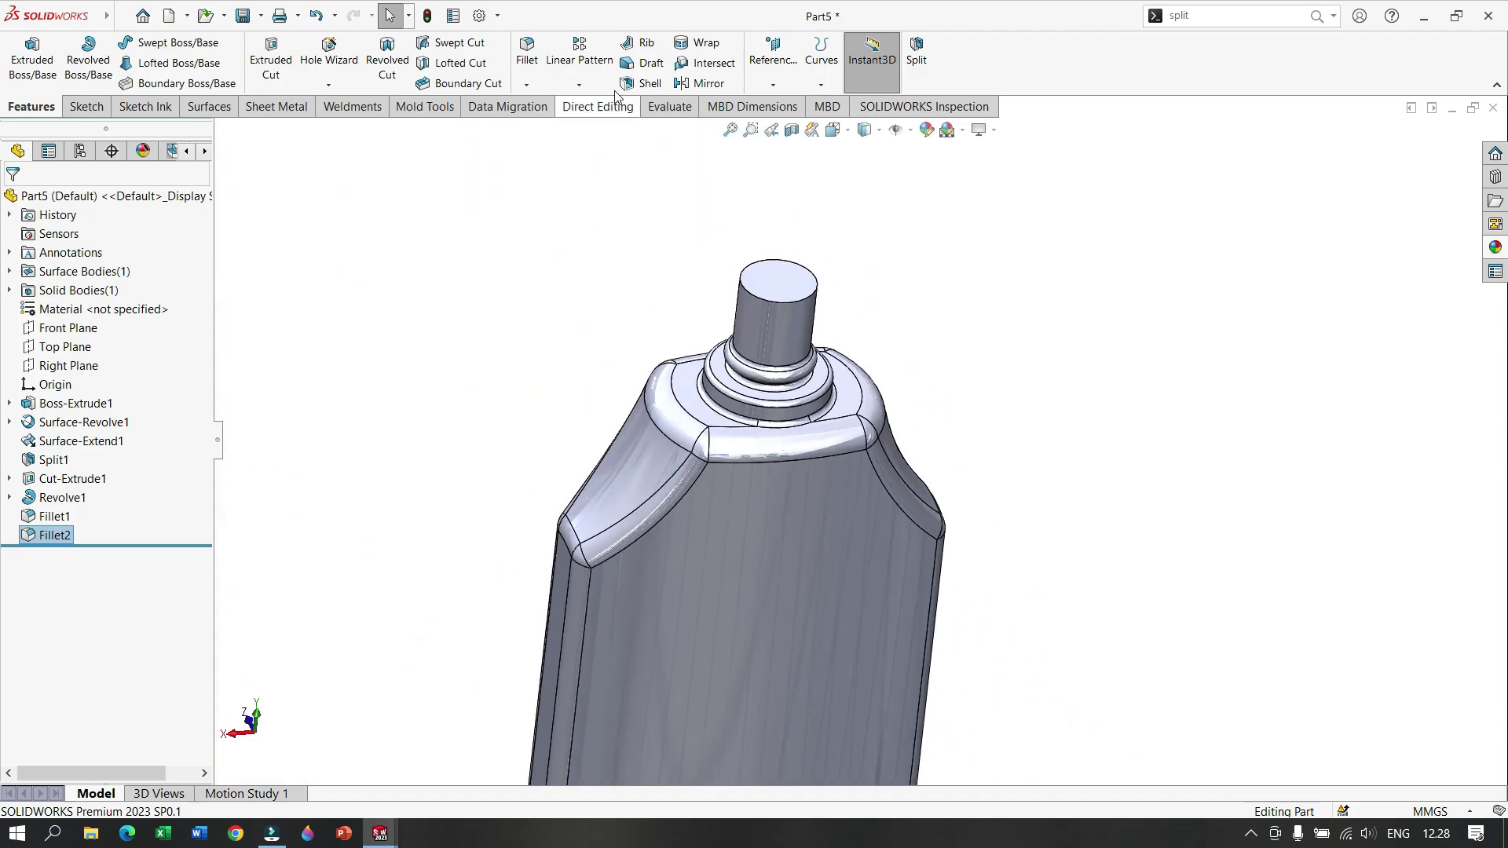
Step: Round the neck cylinder's top edge with a 3 mm fillet
left_click(529, 52)
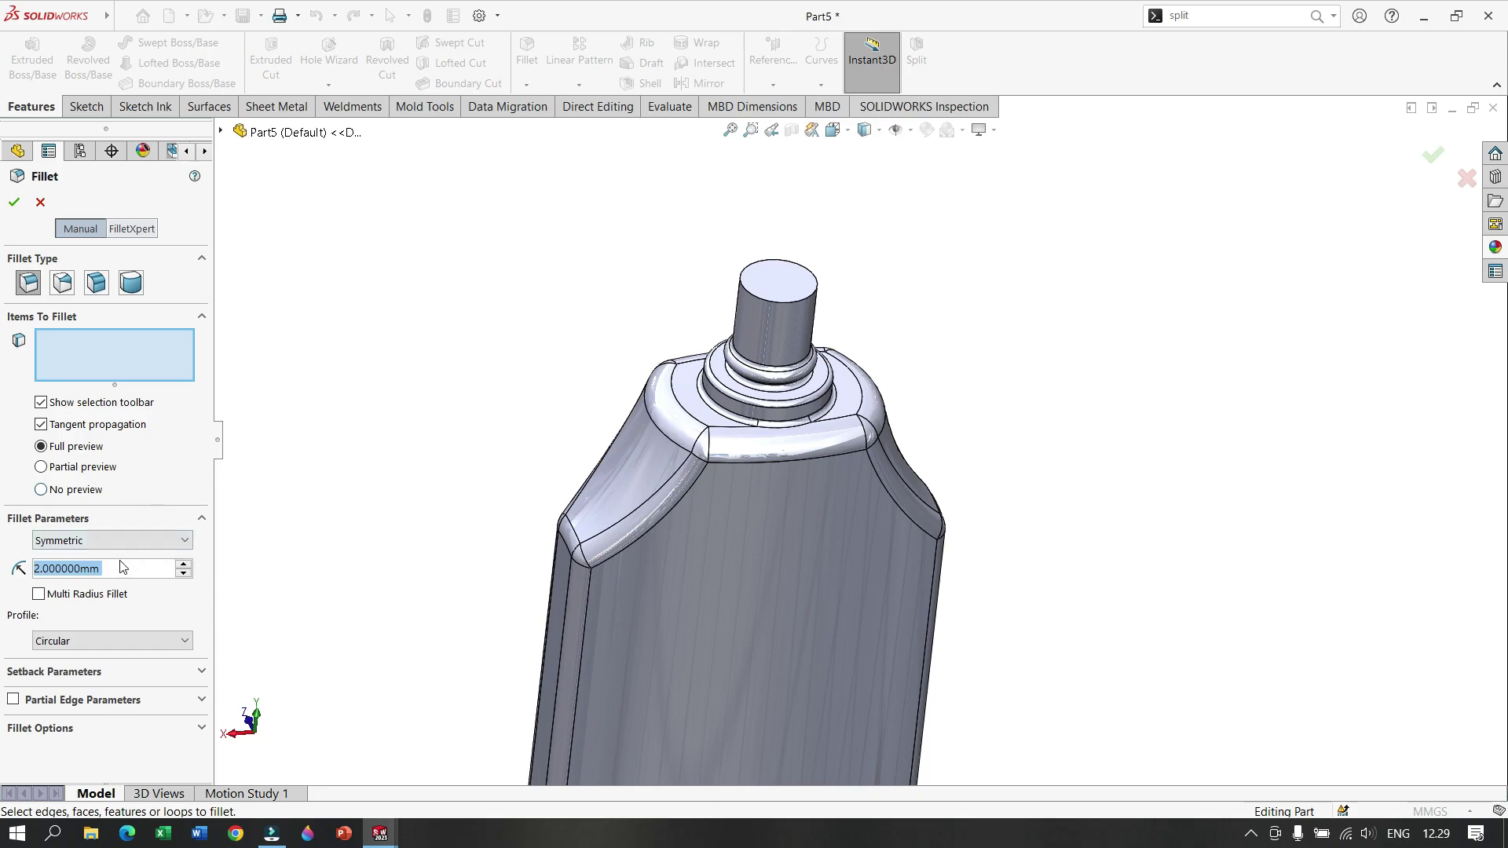
type("3")
left_click(784, 301)
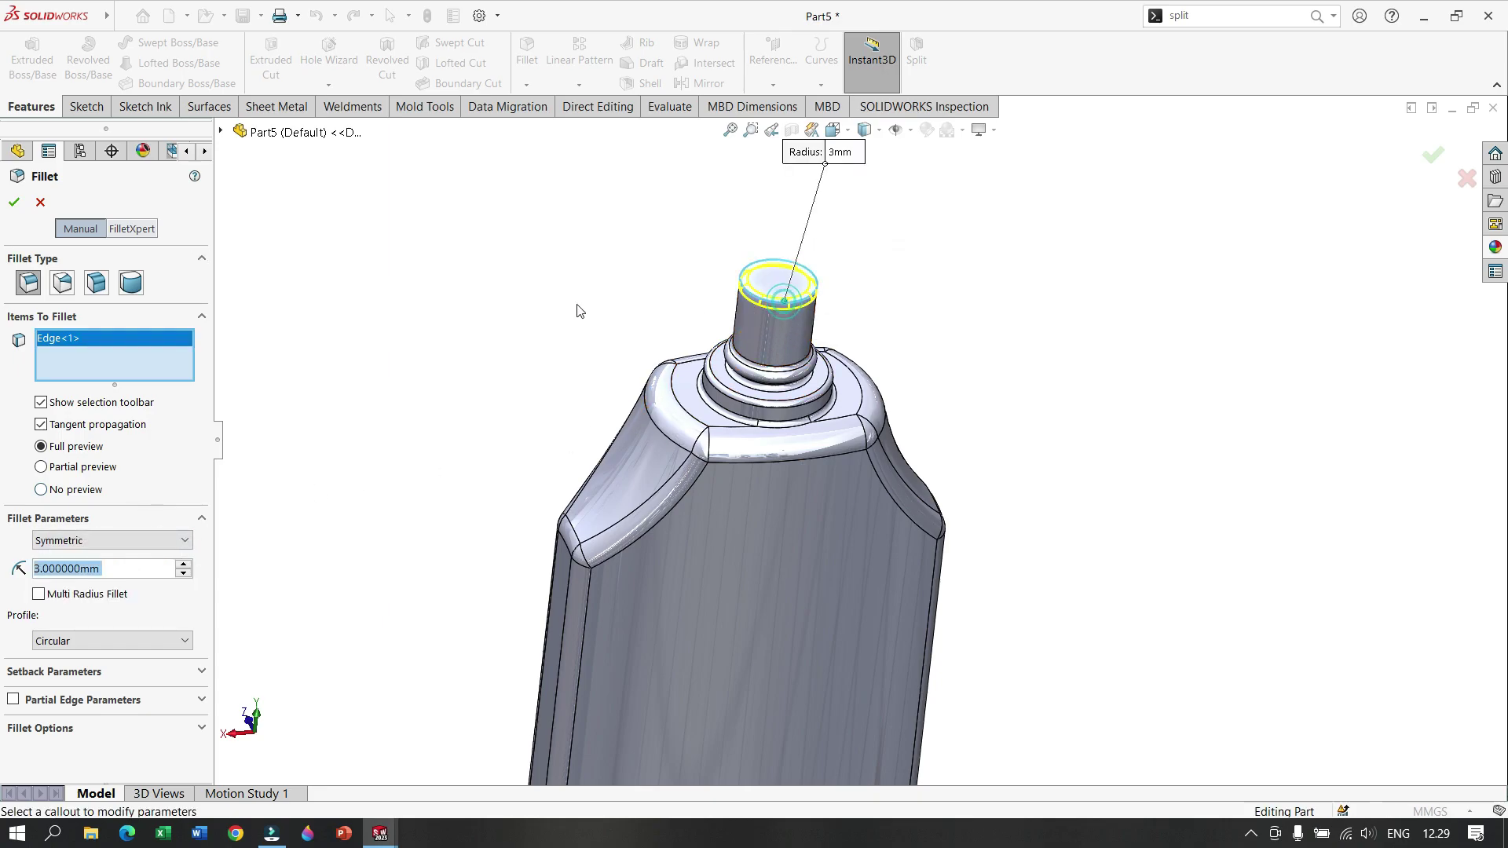
key("Return")
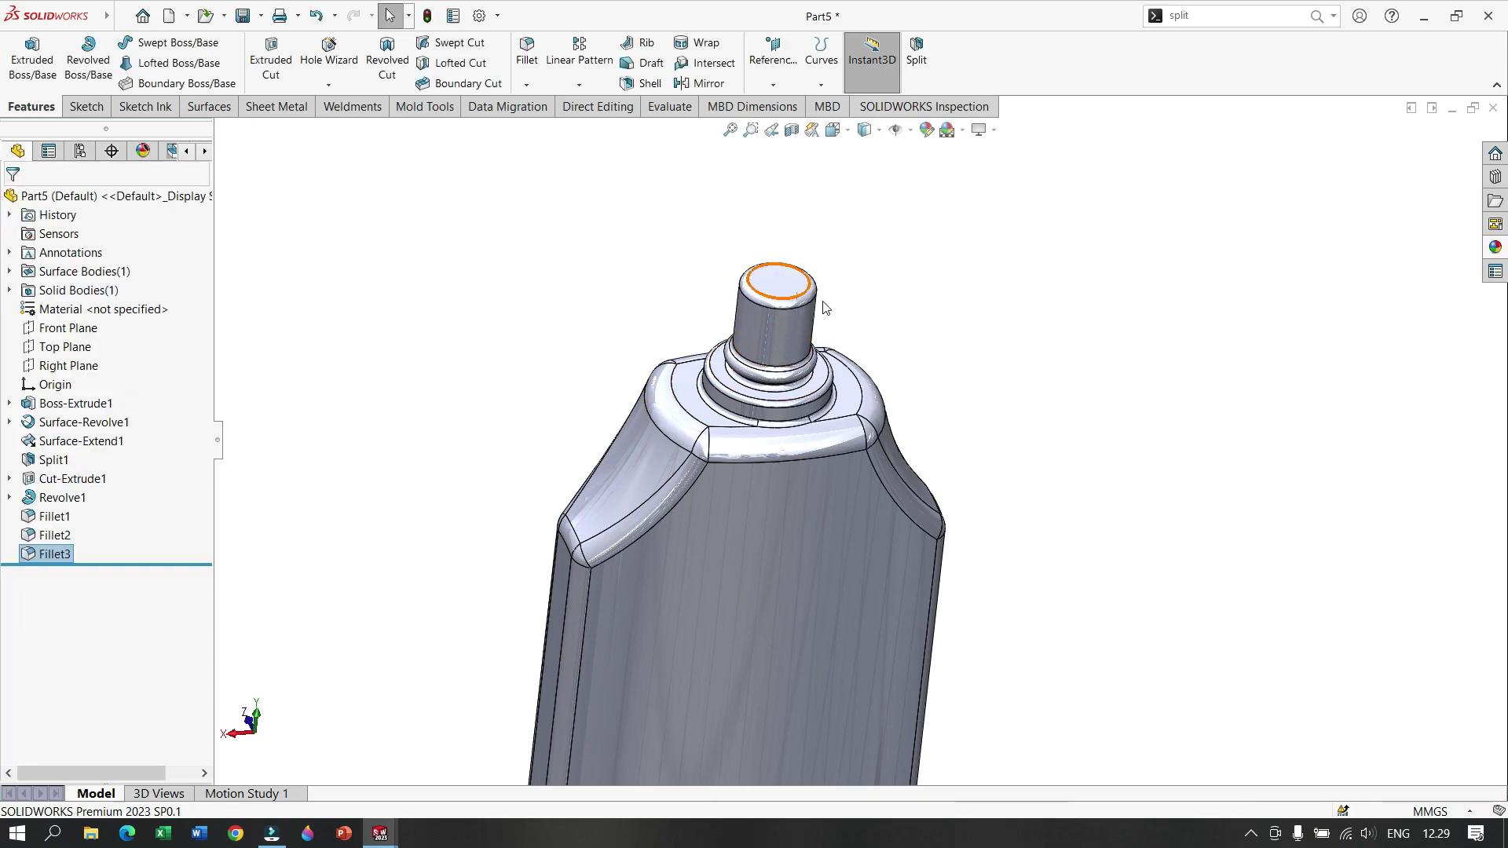
middle_click_drag(1019, 598, 1003, 280)
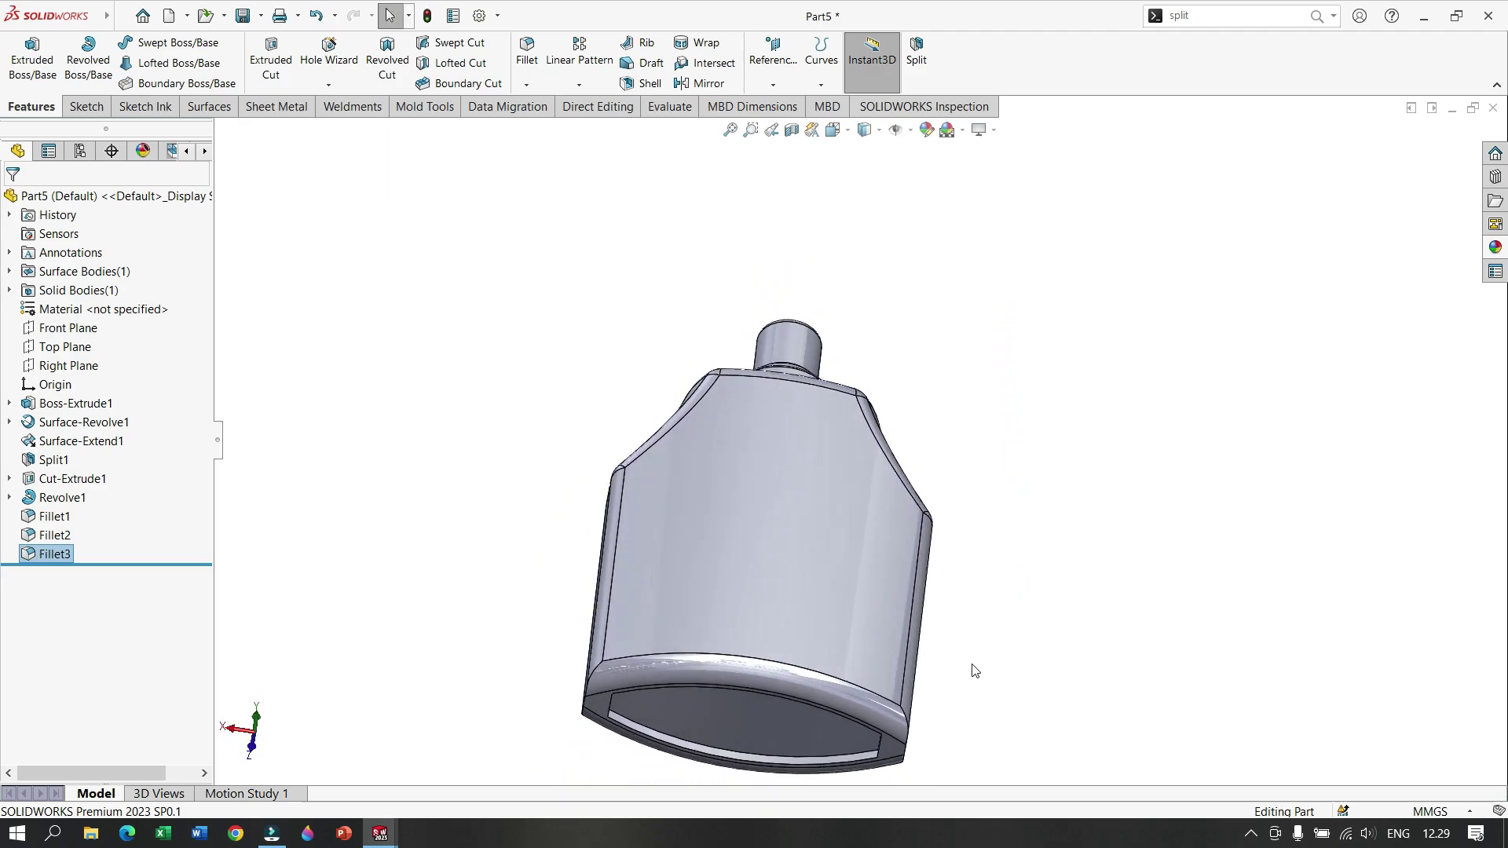
middle_click_drag(972, 663, 922, 421)
scroll(519, 424, "down", 2)
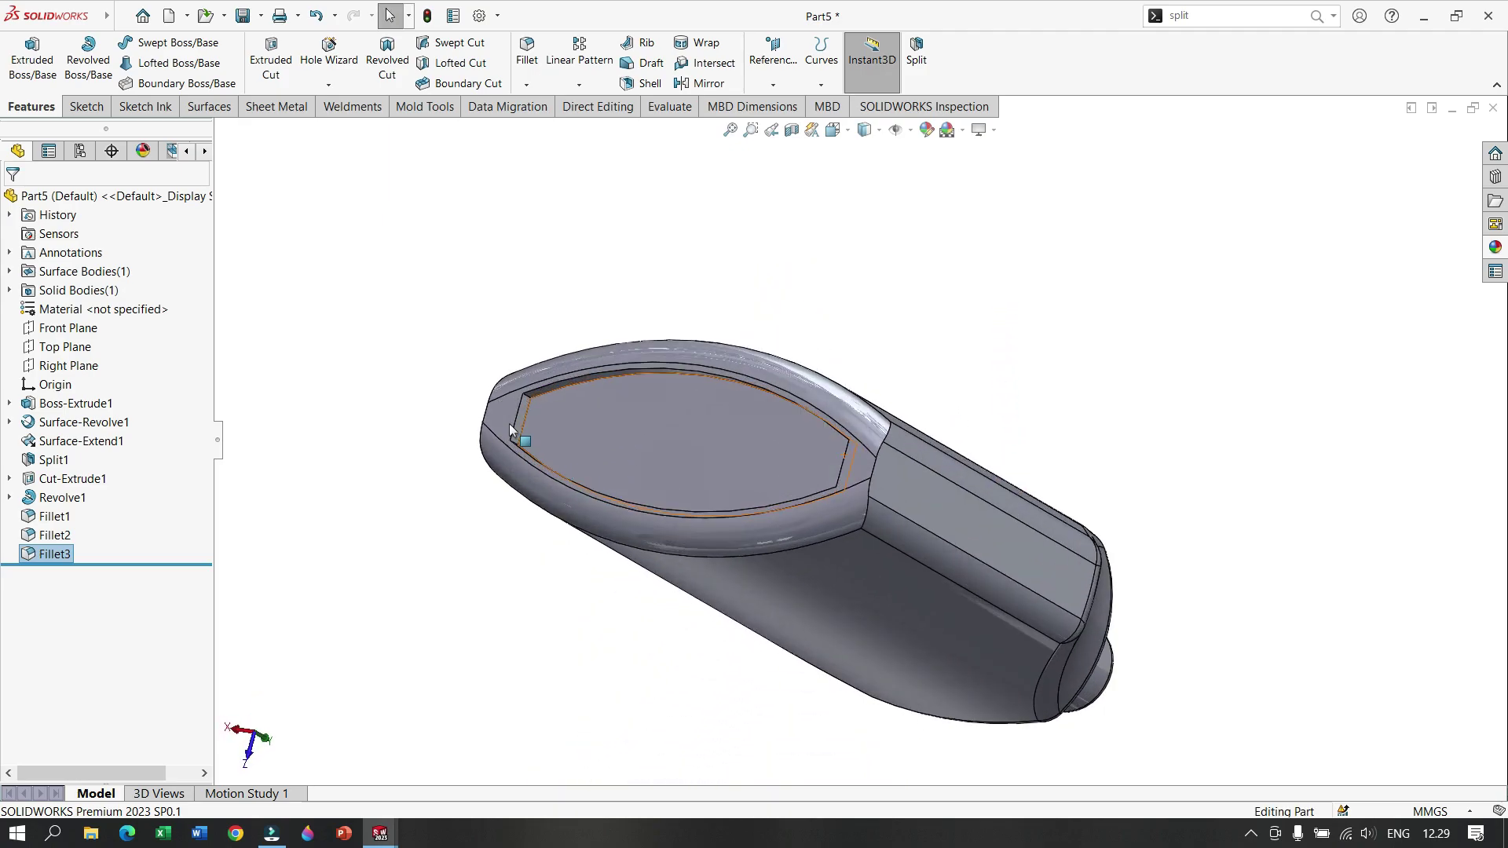
Step: Fillet the recessed bottom face's floor edges at 3 mm, dropping the extra second face
scroll(606, 388, "down", 2)
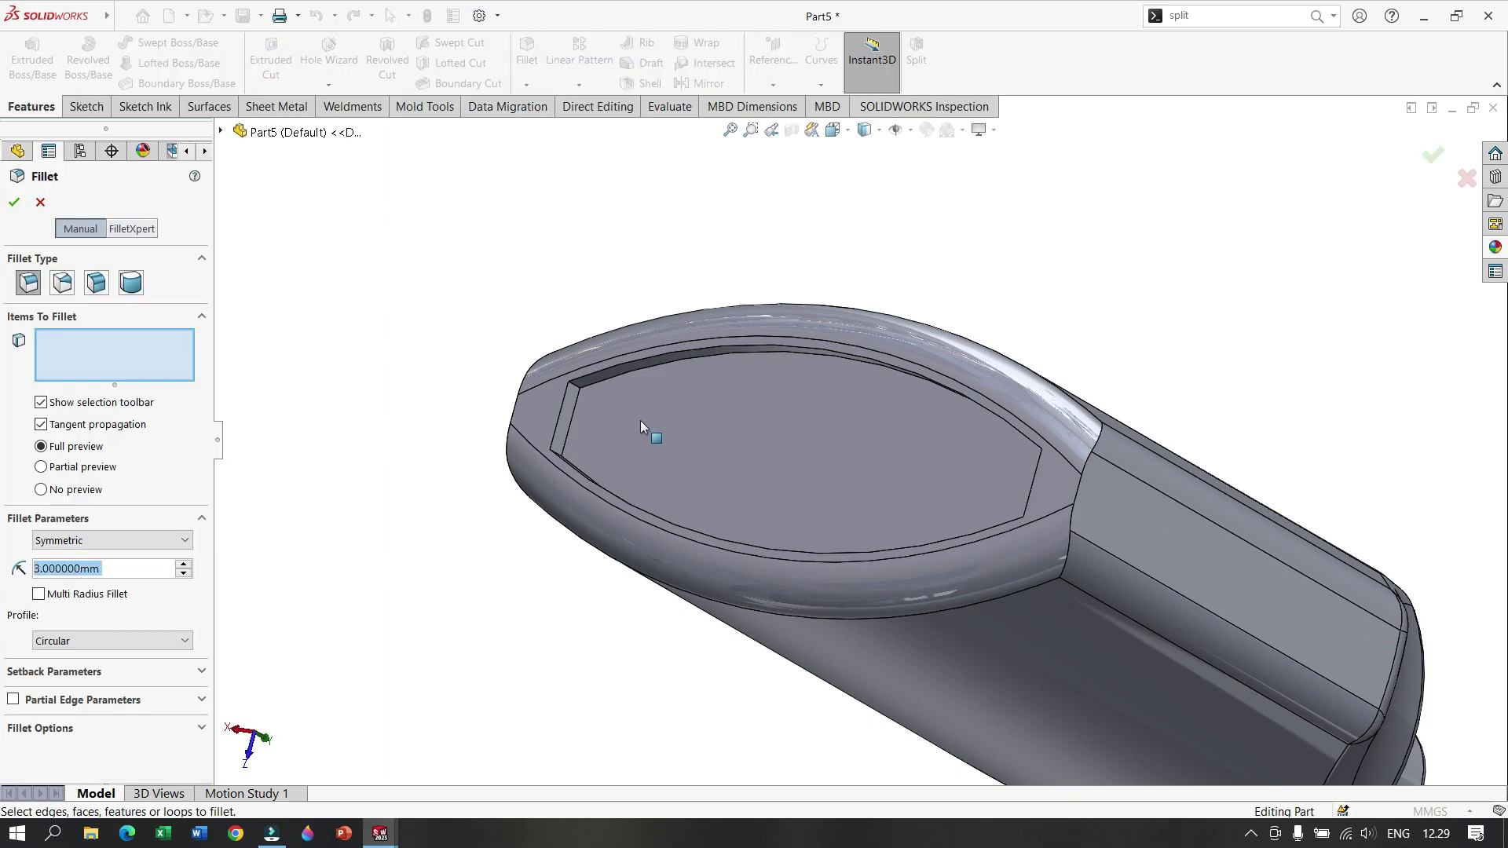
left_click(661, 371)
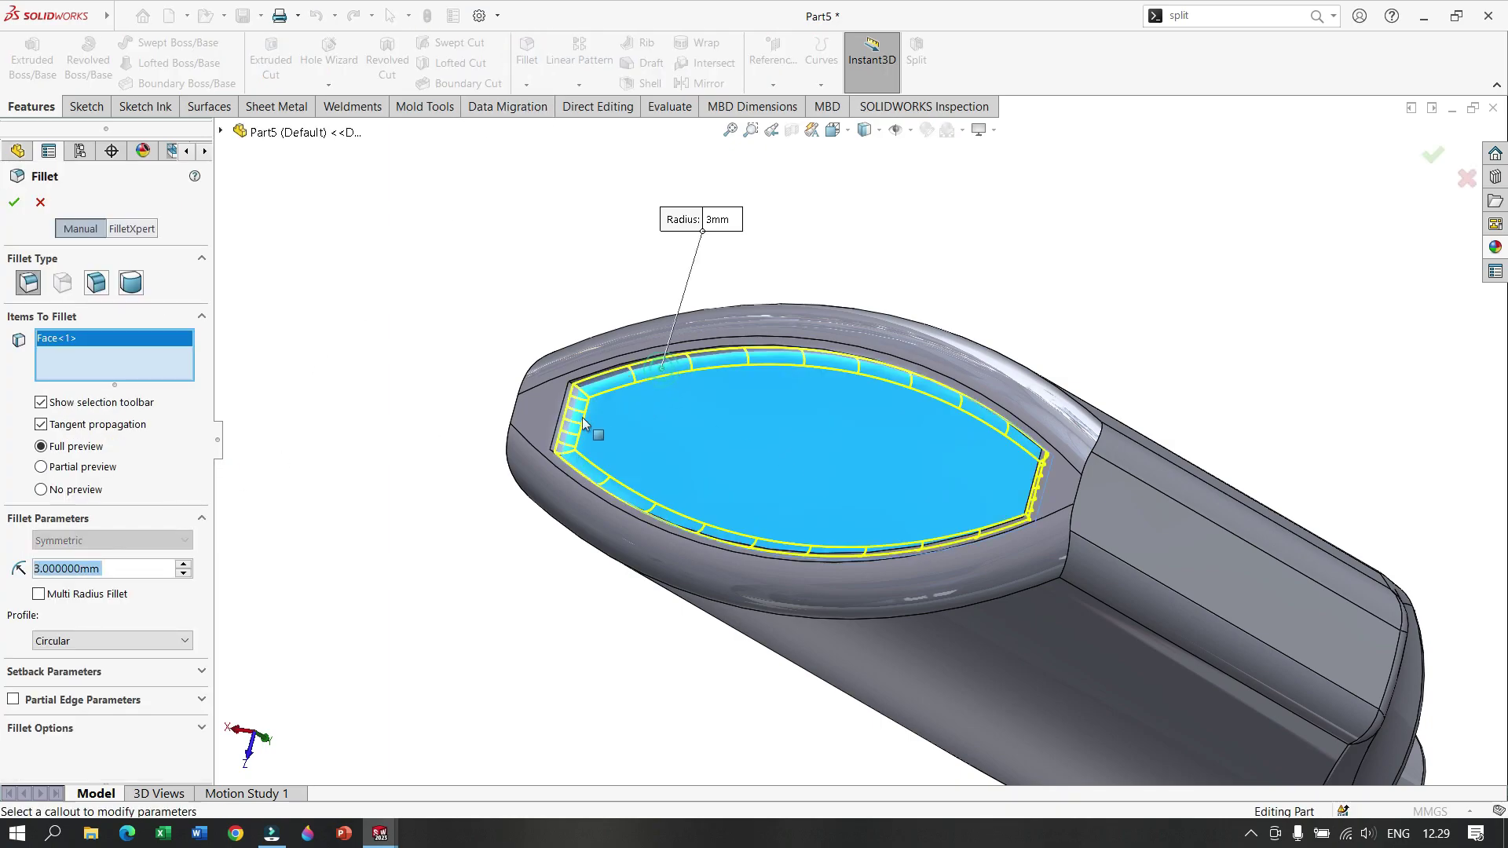
left_click(540, 405)
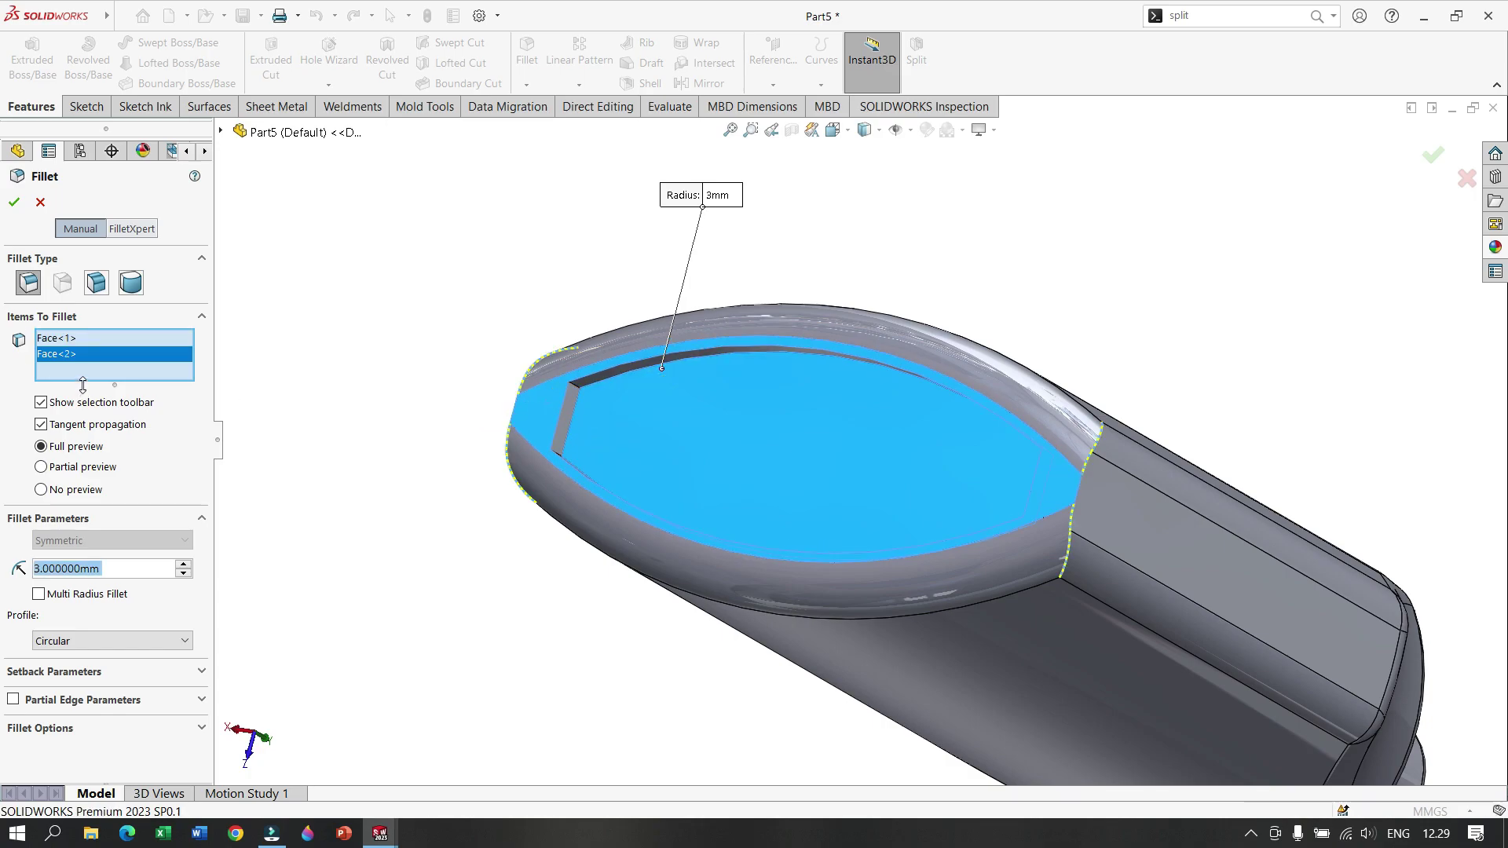
key("BackSpace")
left_click(127, 369)
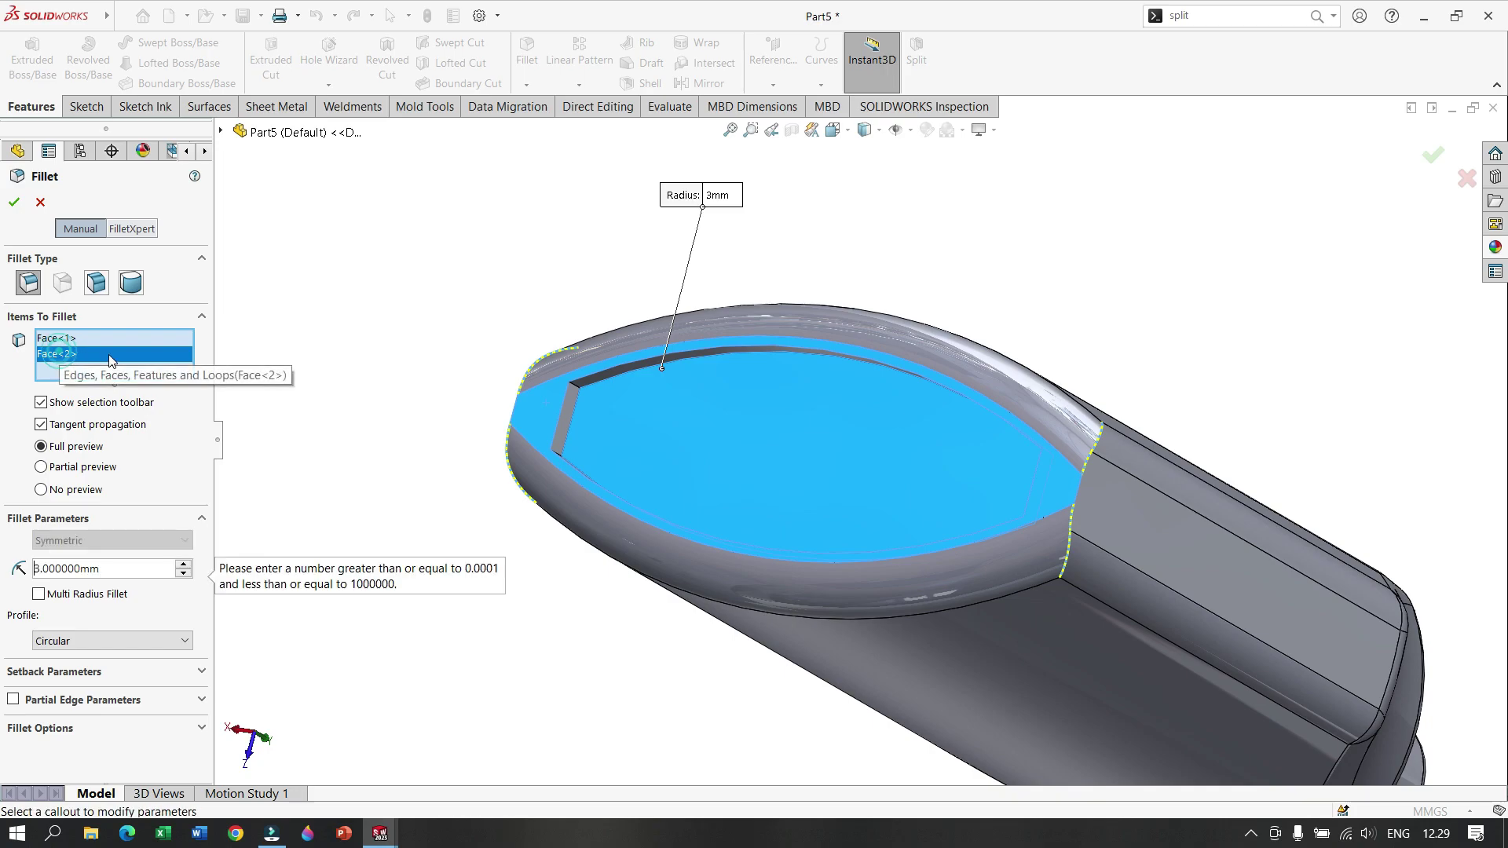
left_click(84, 337)
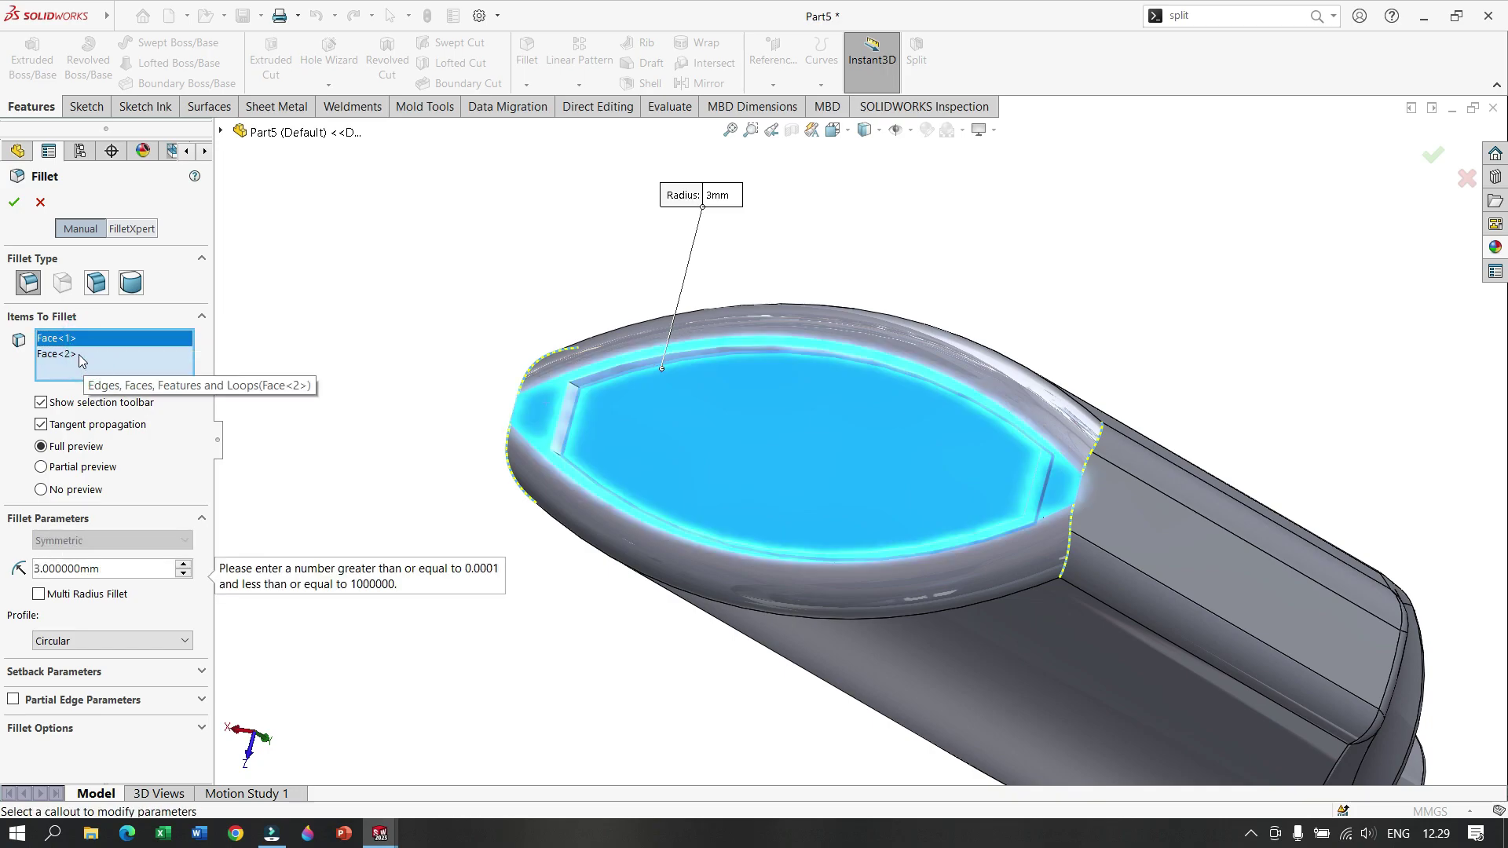
left_click(79, 339)
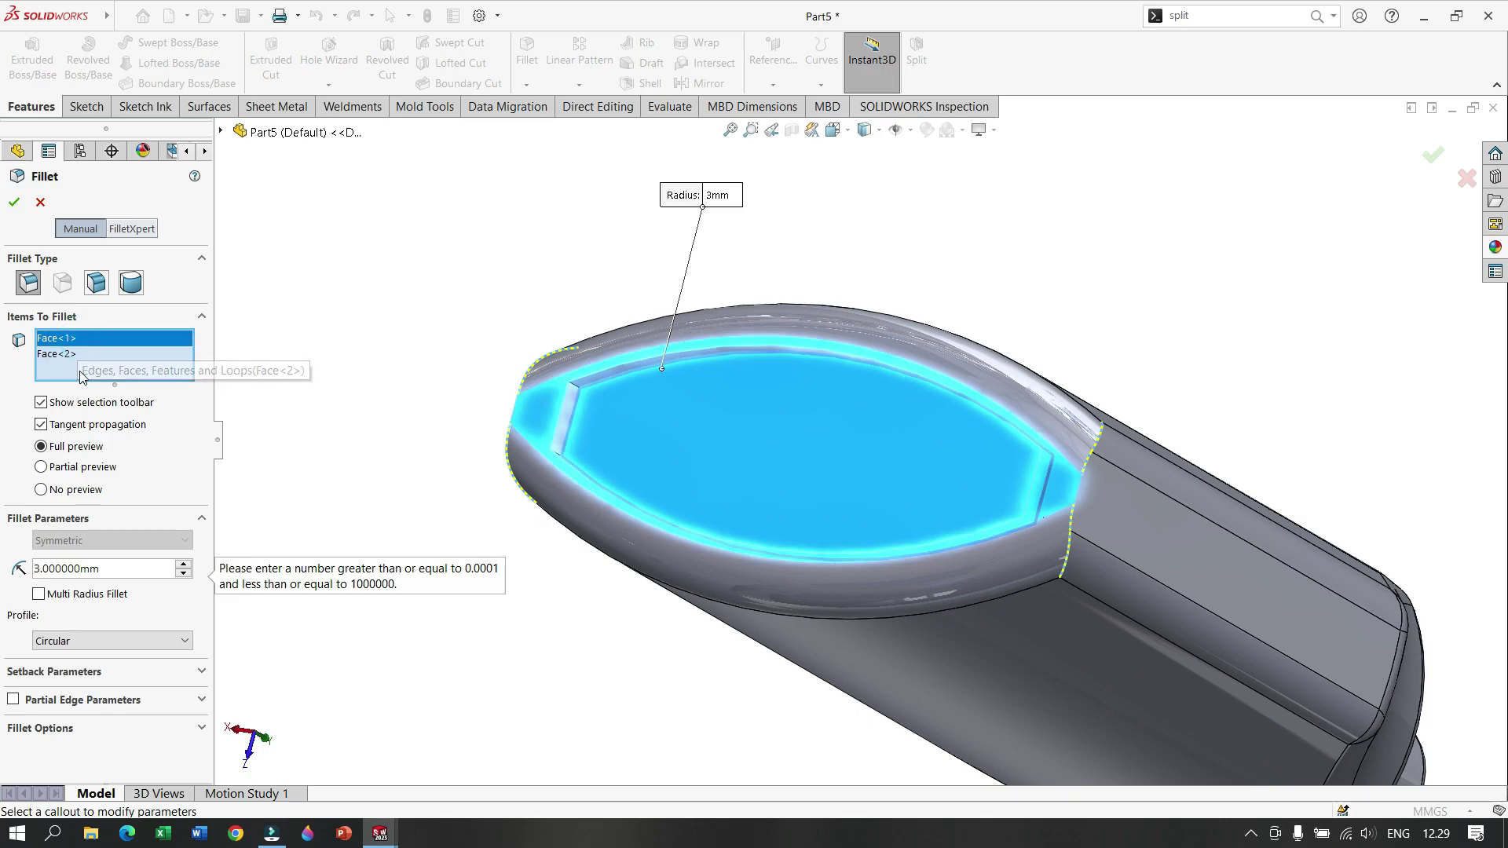
left_click(55, 356)
key("Delete")
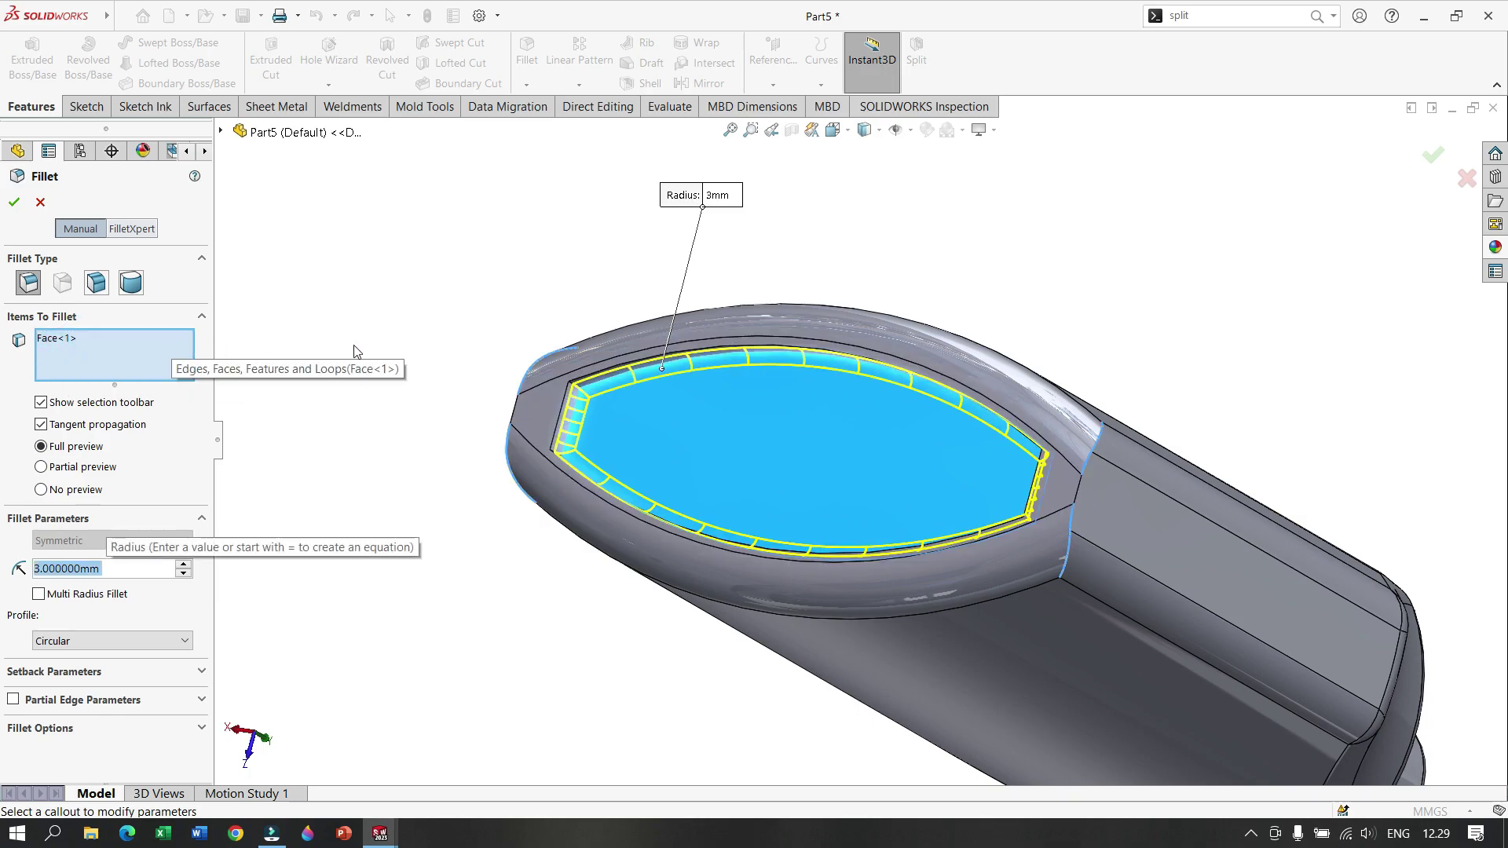
key("Return")
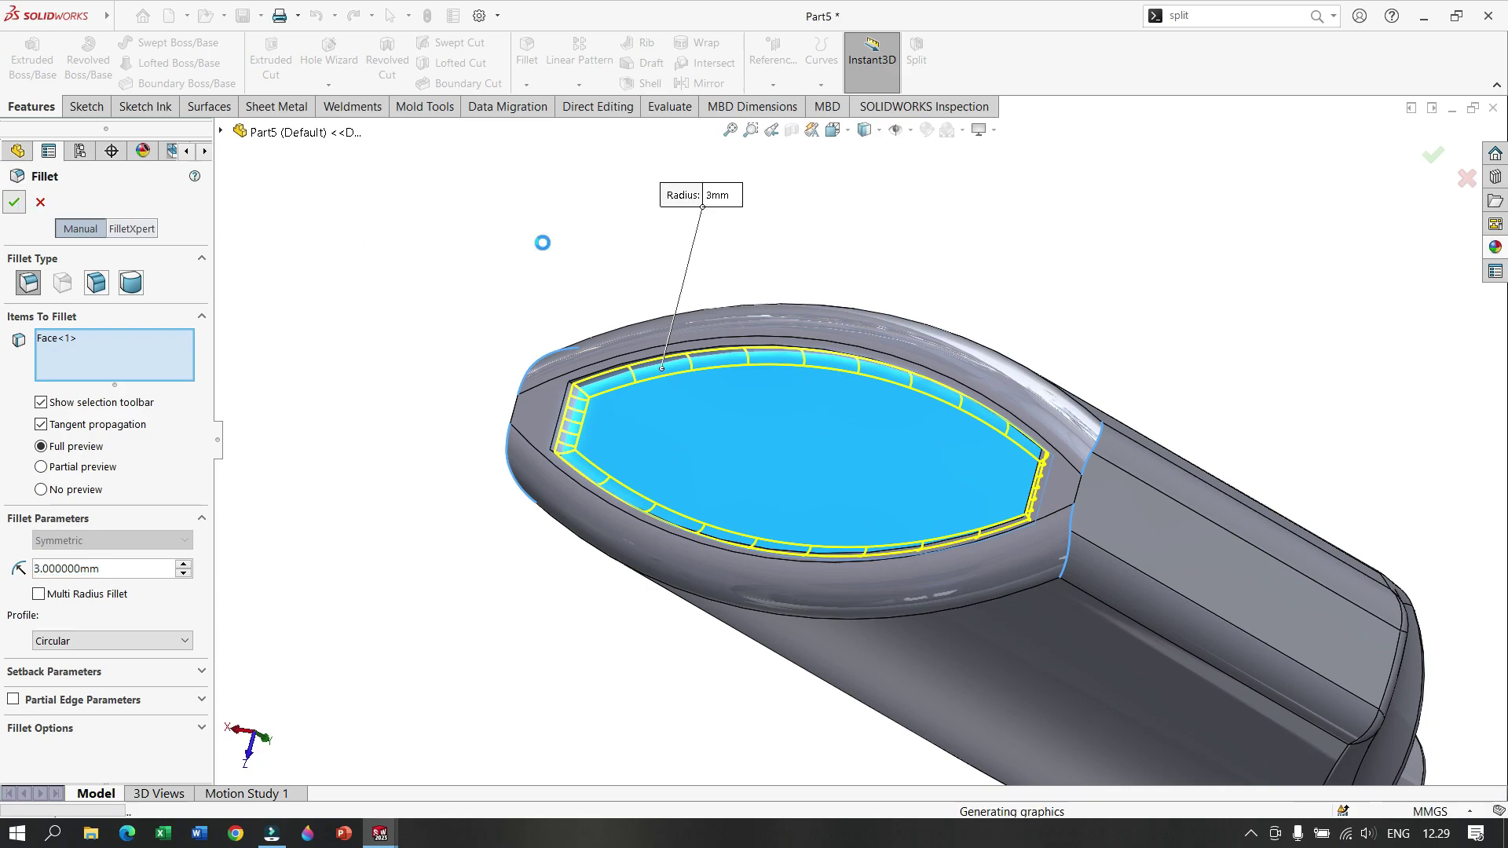
mouse_move(502, 271)
middle_mouse_down()
mouse_move(560, 242)
mouse_move(558, 265)
middle_mouse_up()
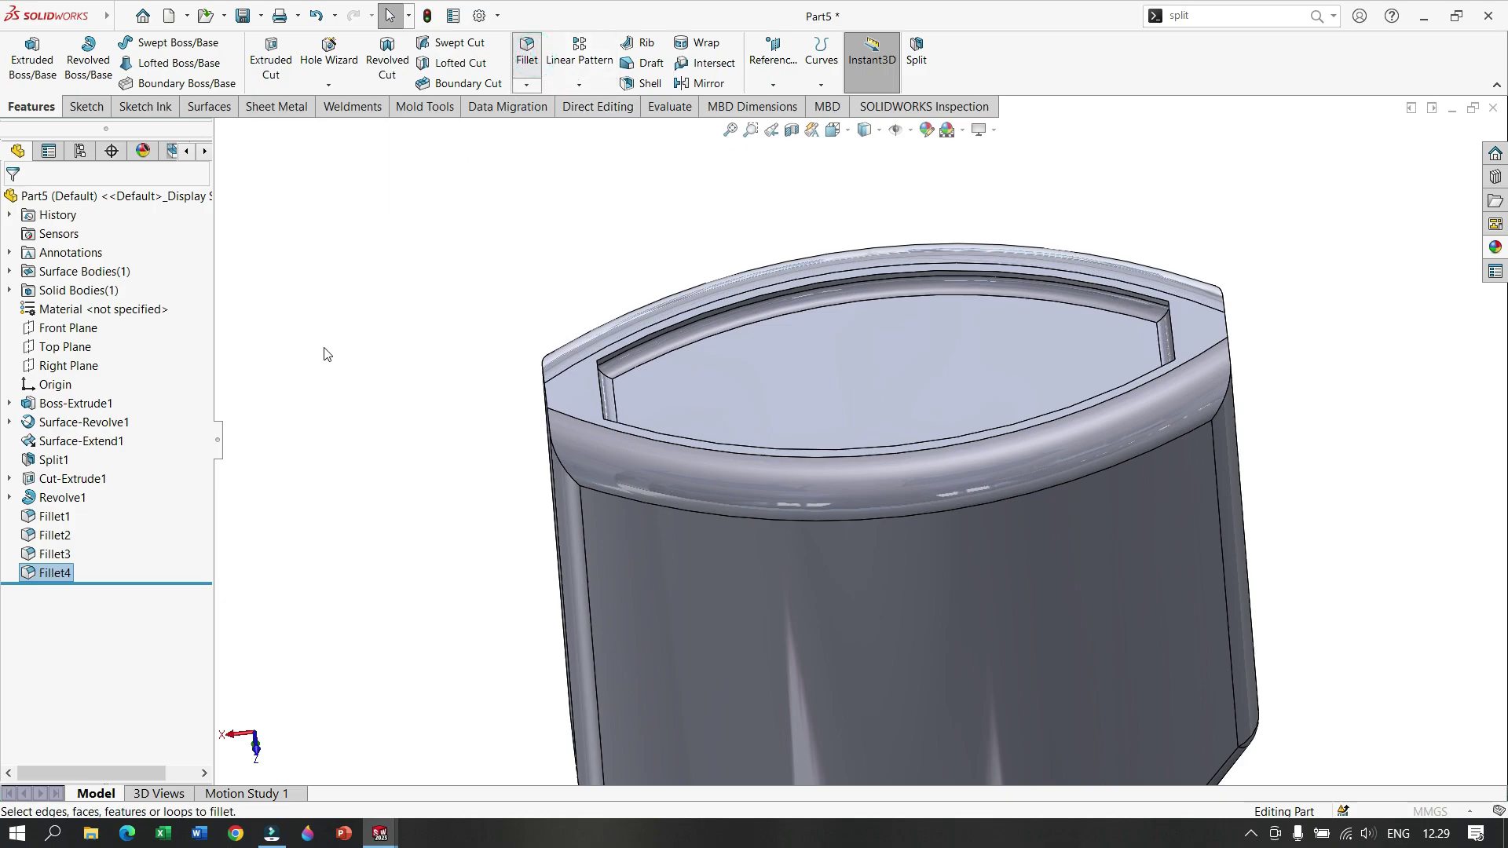
Step: Round the rim face around the recessed bottom with a 1 mm fillet
type("1")
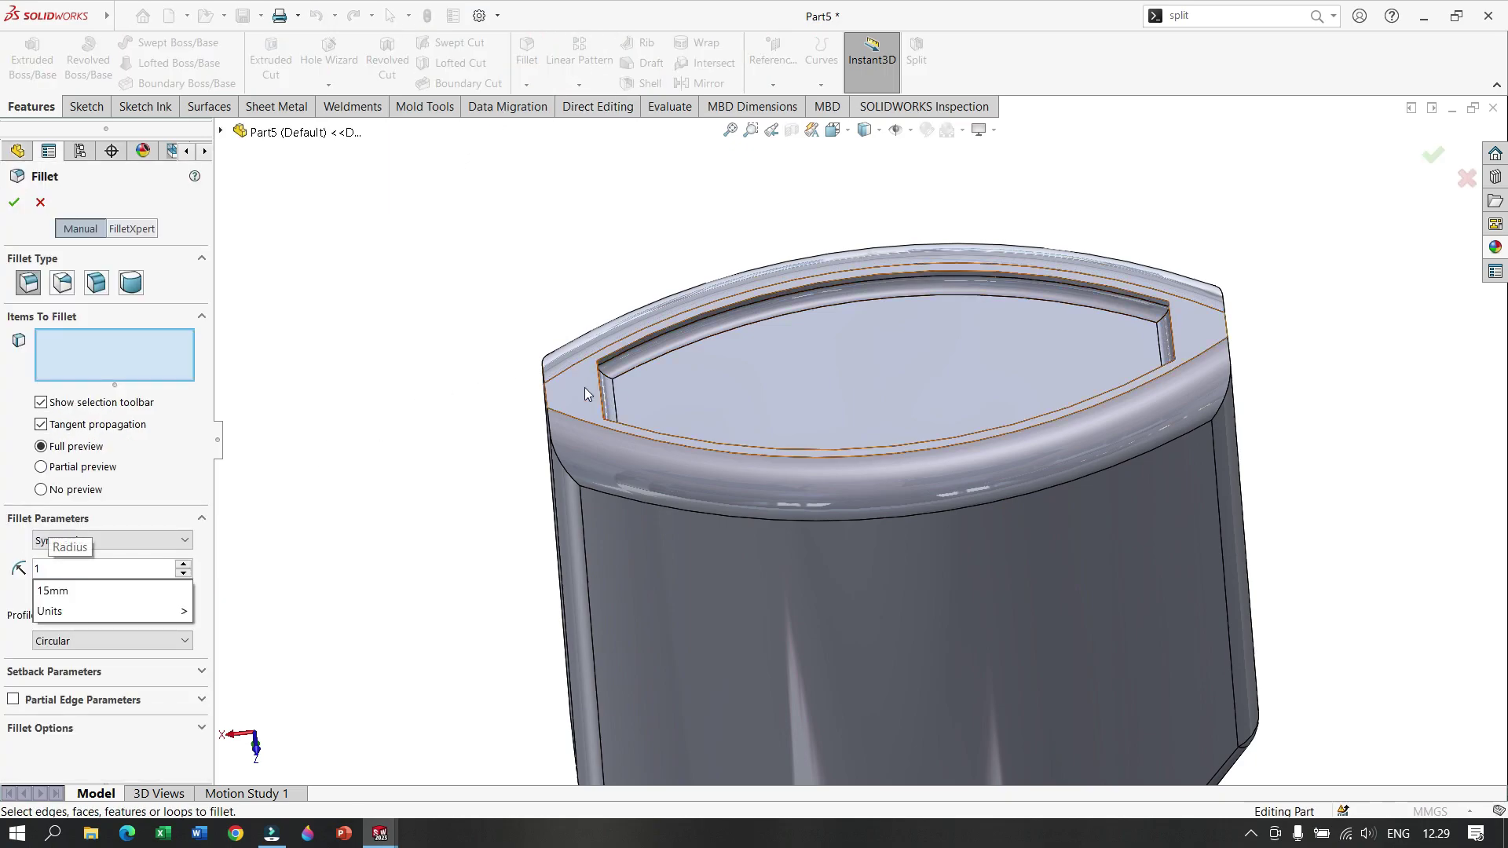
key("Return")
left_click(583, 387)
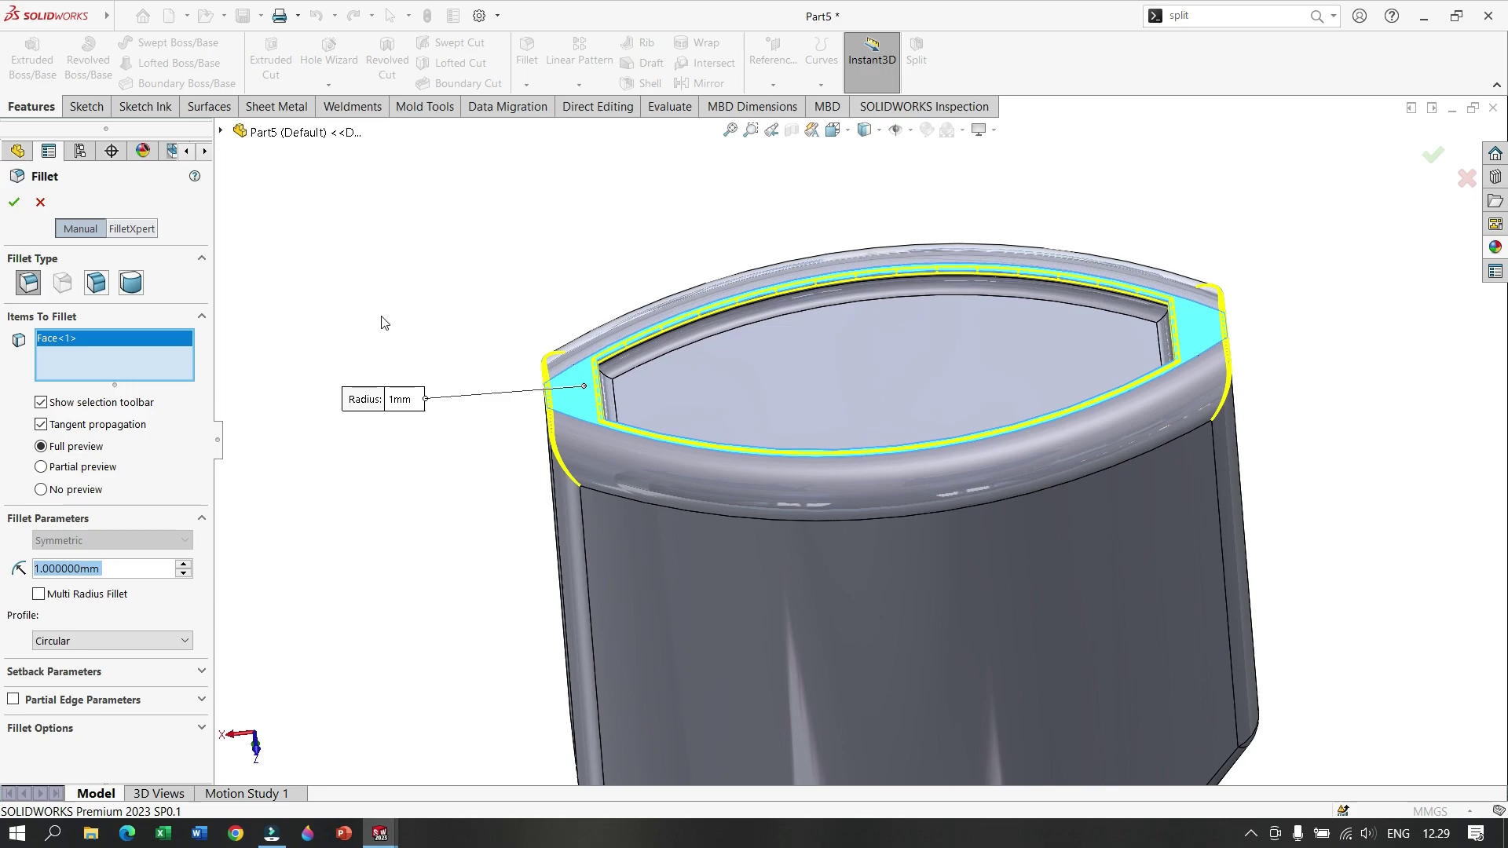
left_click(14, 205)
mouse_move(482, 252)
middle_mouse_down()
mouse_move(599, 261)
mouse_move(660, 326)
mouse_move(710, 441)
mouse_move(589, 568)
mouse_move(668, 440)
middle_mouse_up()
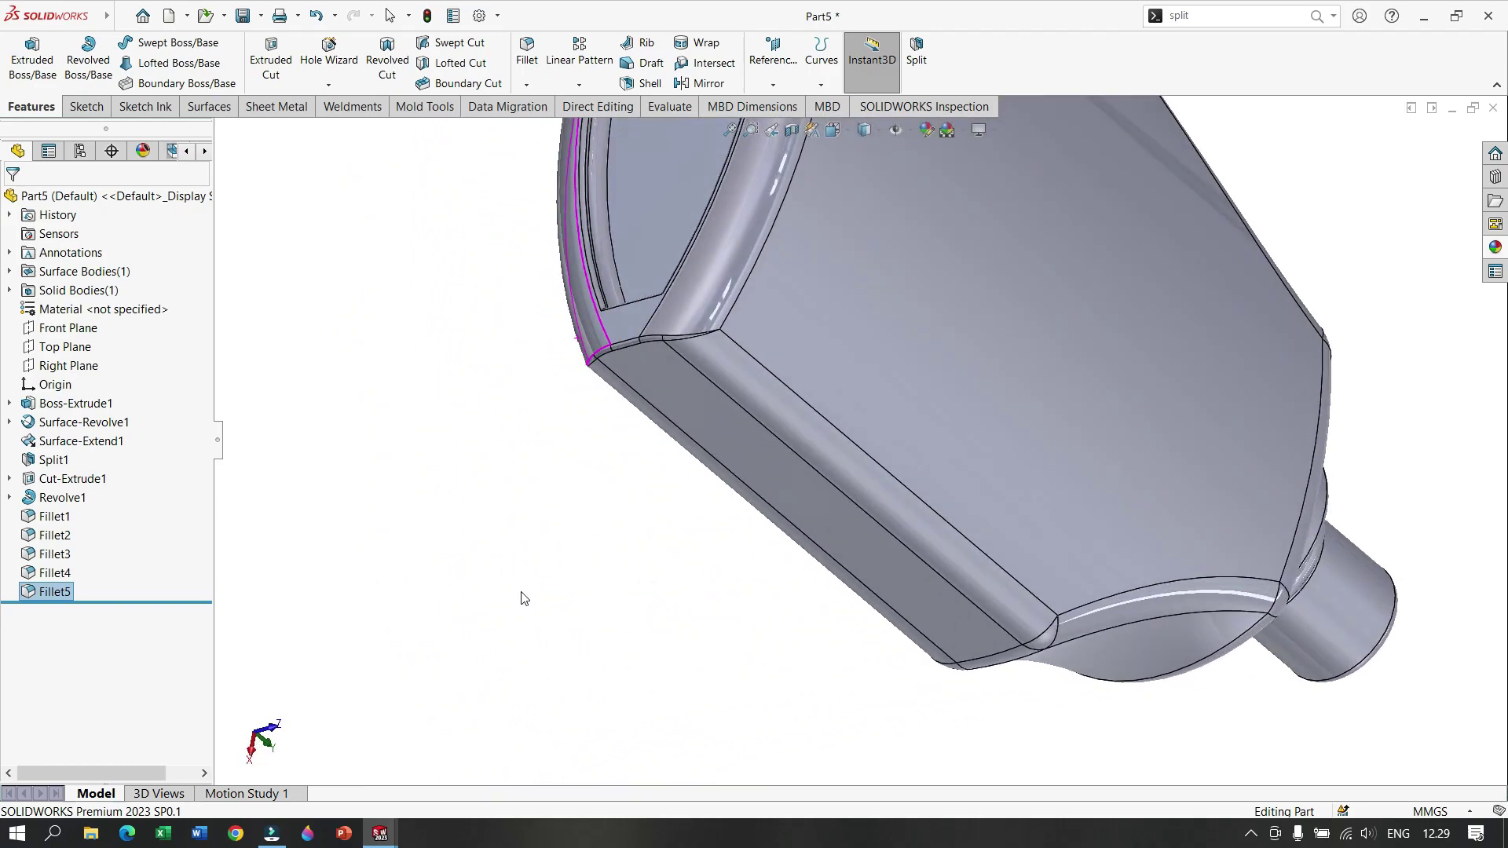
left_click(791, 130)
left_click(772, 129)
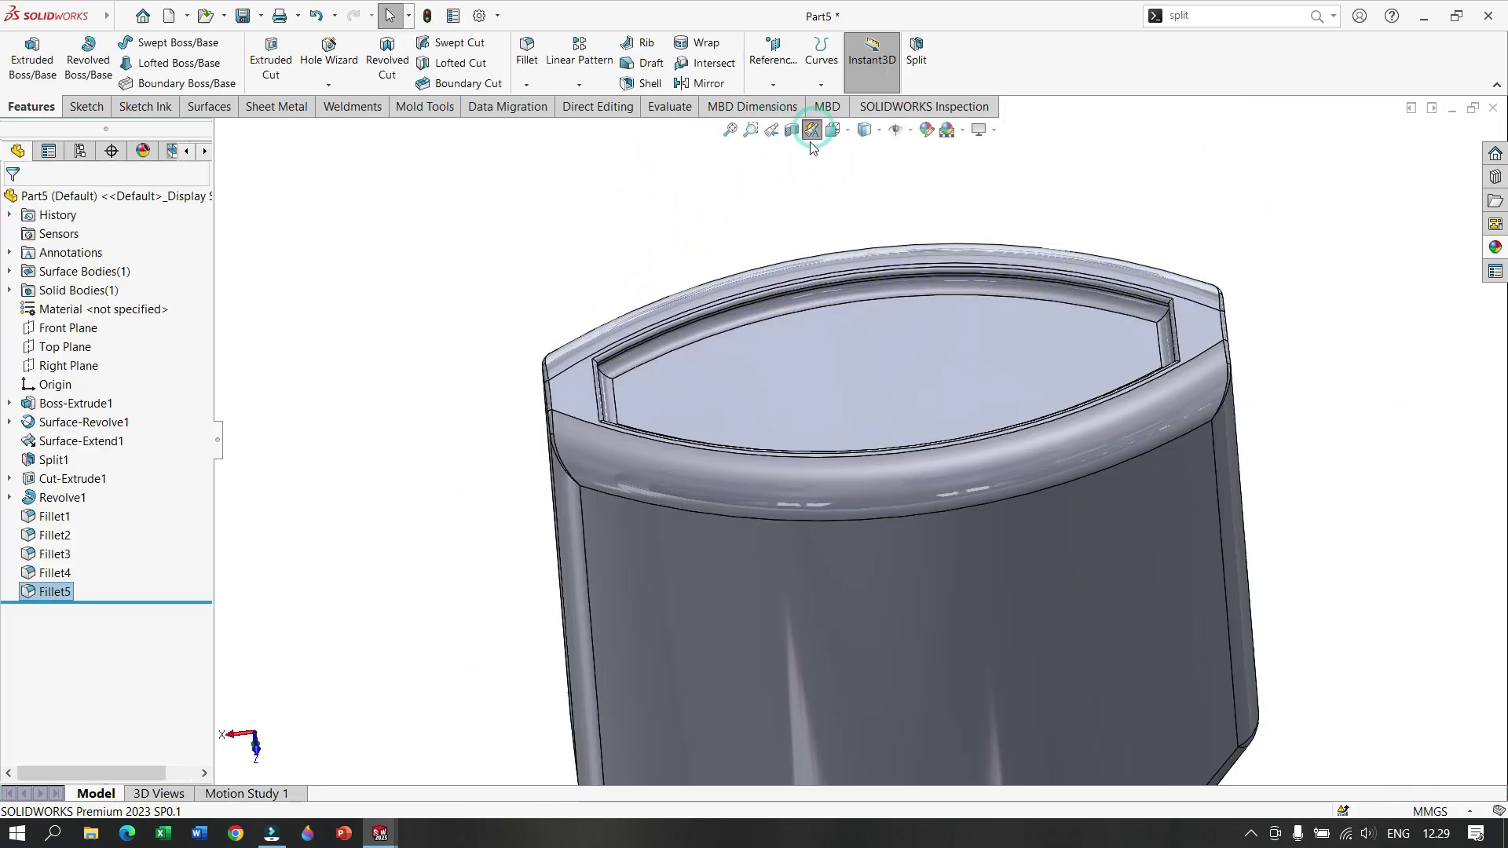
left_click(792, 130)
left_click(812, 130)
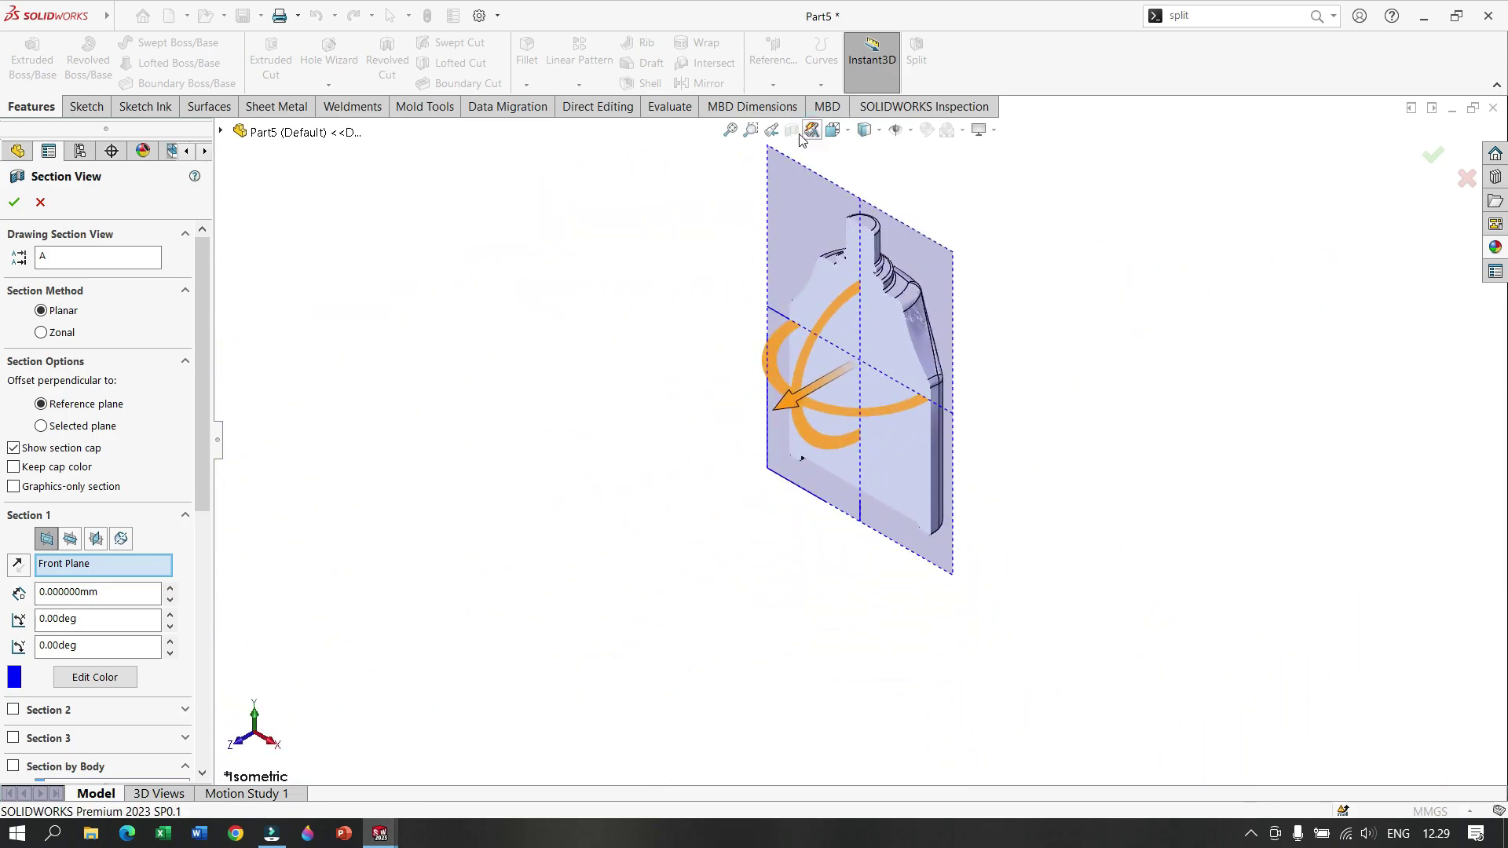
left_click(811, 130)
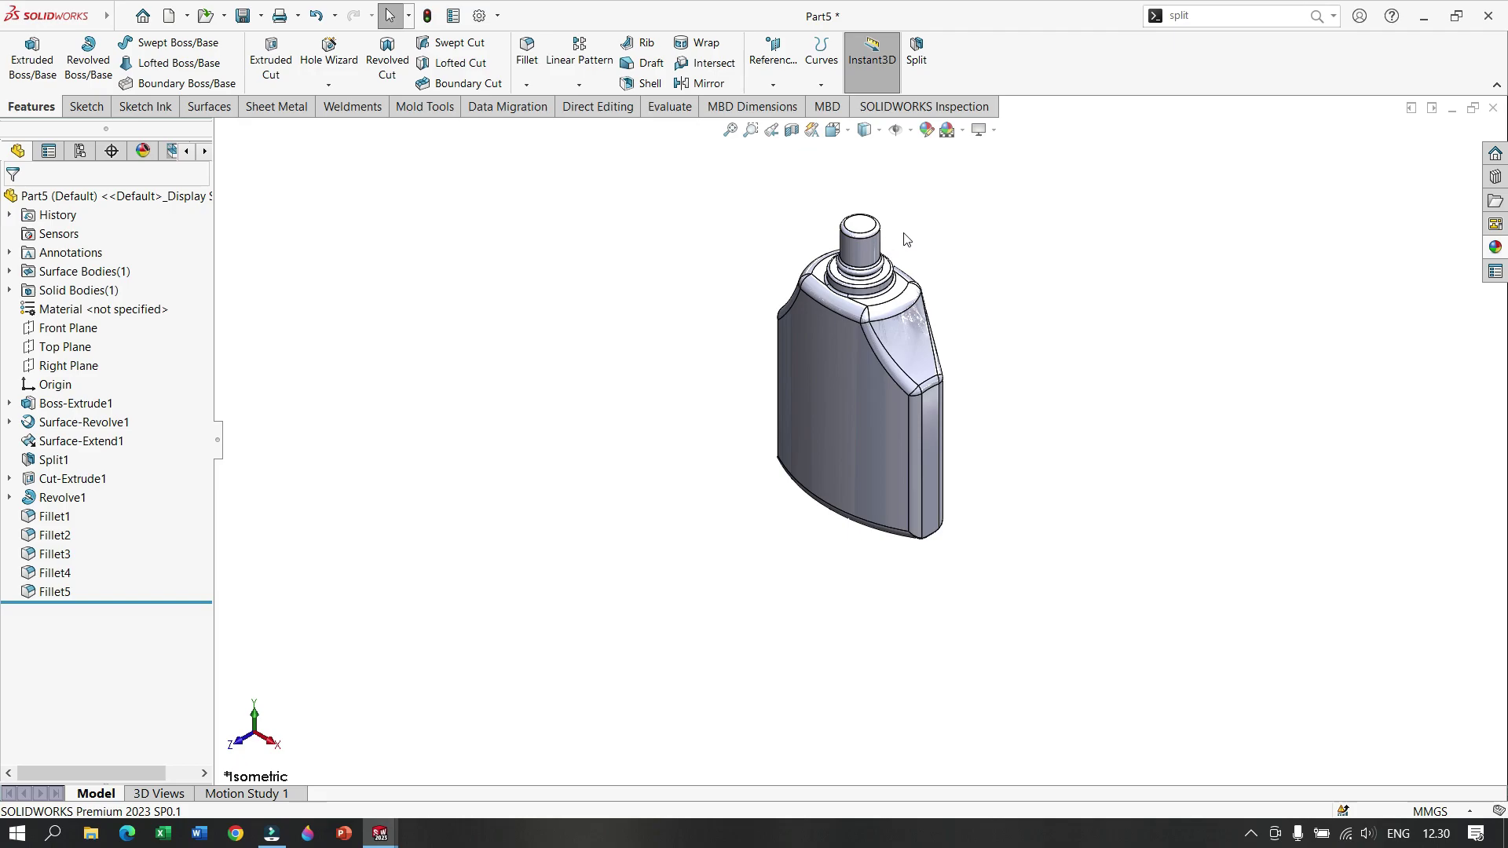
scroll(907, 238, "down", 2)
scroll(879, 327, "down", 3)
scroll(958, 384, "up", 5)
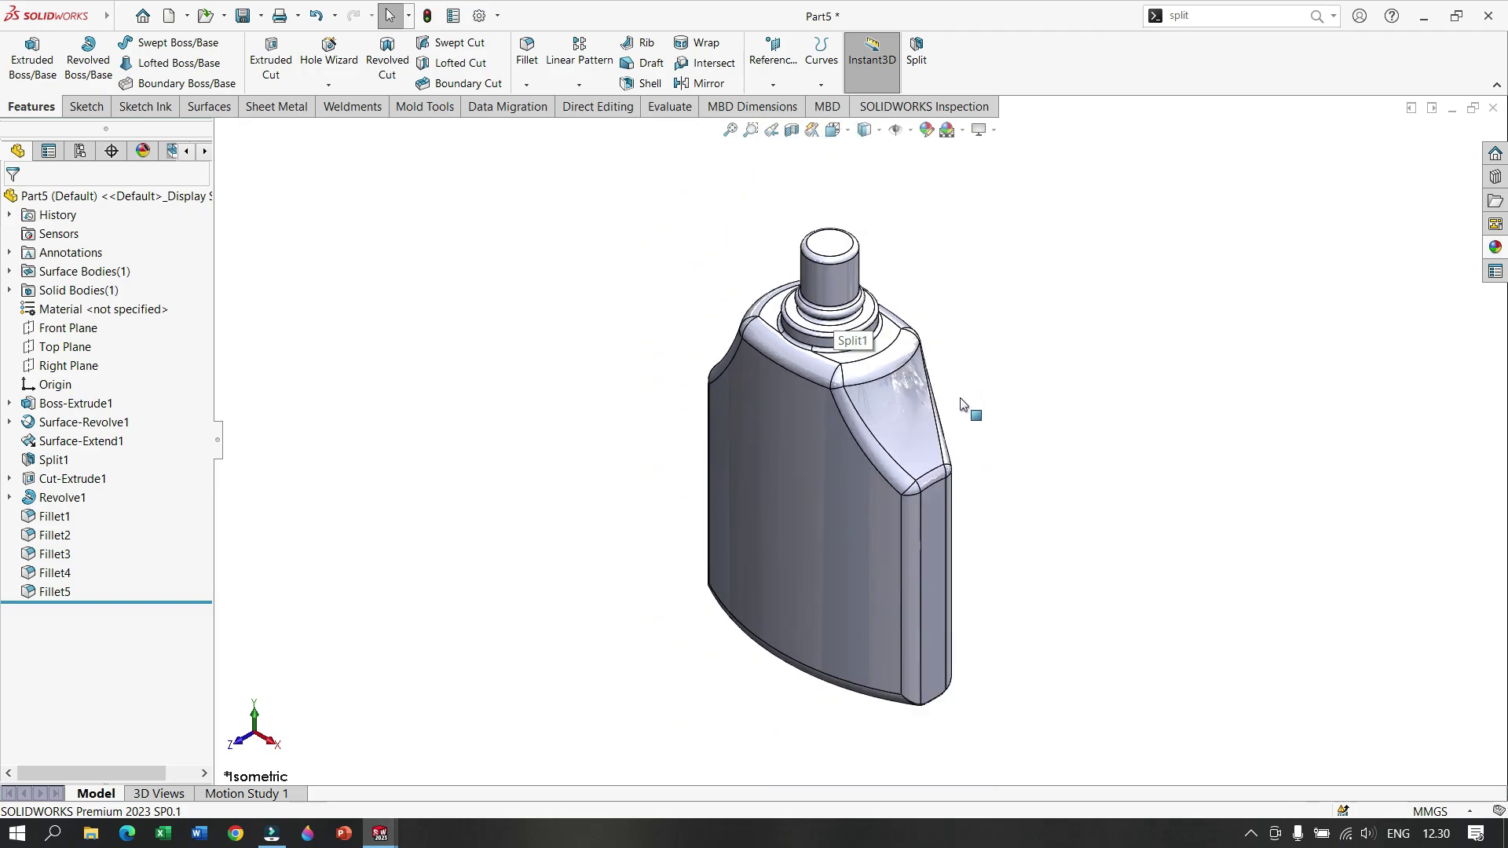
mouse_move(969, 404)
middle_mouse_down()
mouse_move(1100, 320)
mouse_move(1093, 168)
mouse_move(1066, 301)
mouse_move(903, 354)
mouse_move(784, 427)
mouse_move(657, 413)
mouse_move(869, 431)
mouse_move(872, 450)
mouse_move(952, 474)
mouse_move(1212, 408)
mouse_move(1119, 388)
middle_mouse_up()
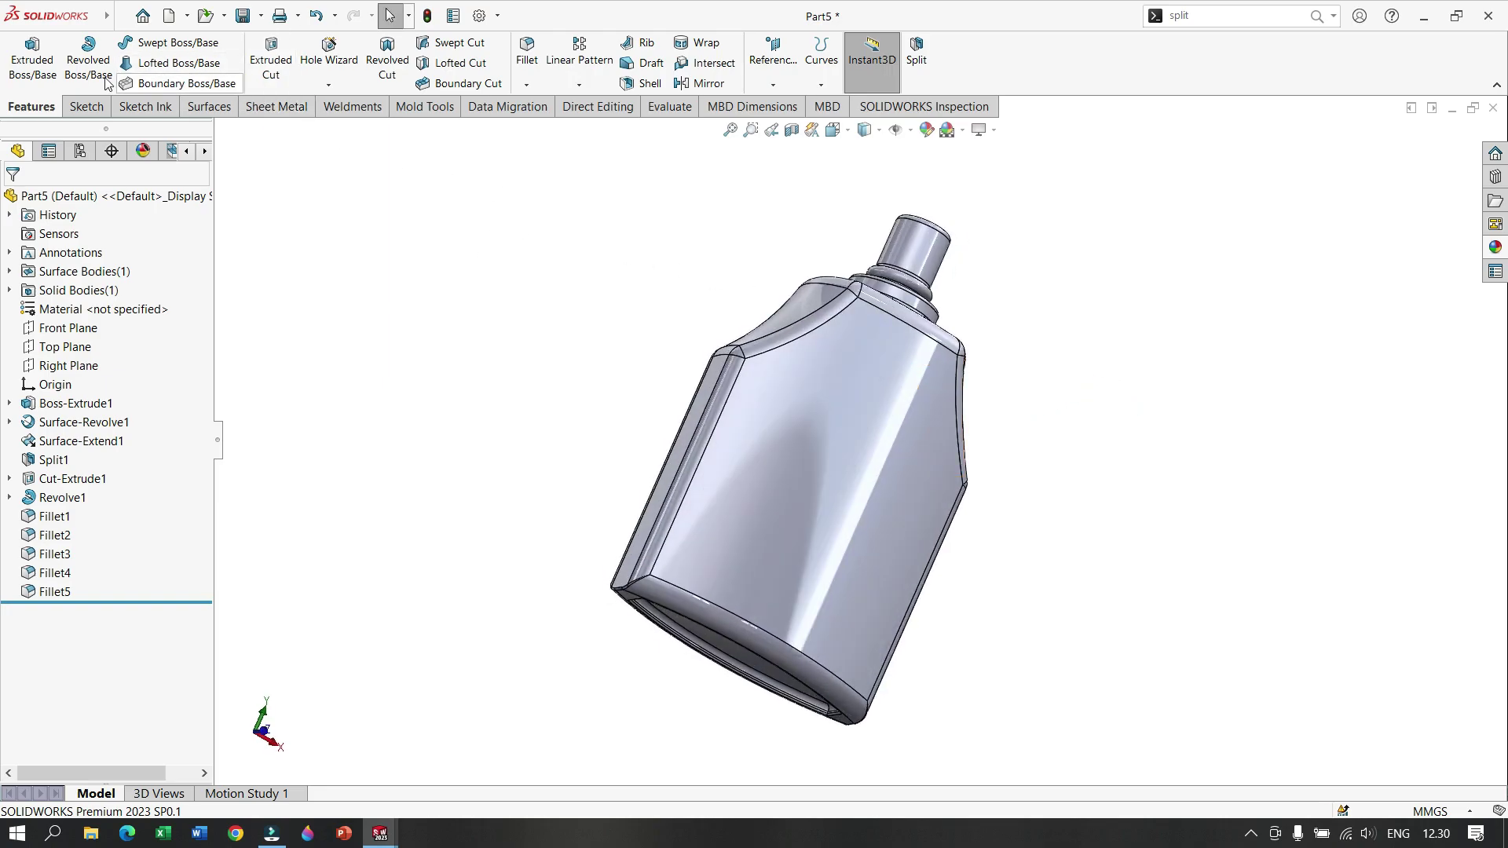
Step: Export the part to Pictures as 'botle' with file type STEP AP203 (*.step;*.stp)
left_click(262, 16)
left_click(275, 56)
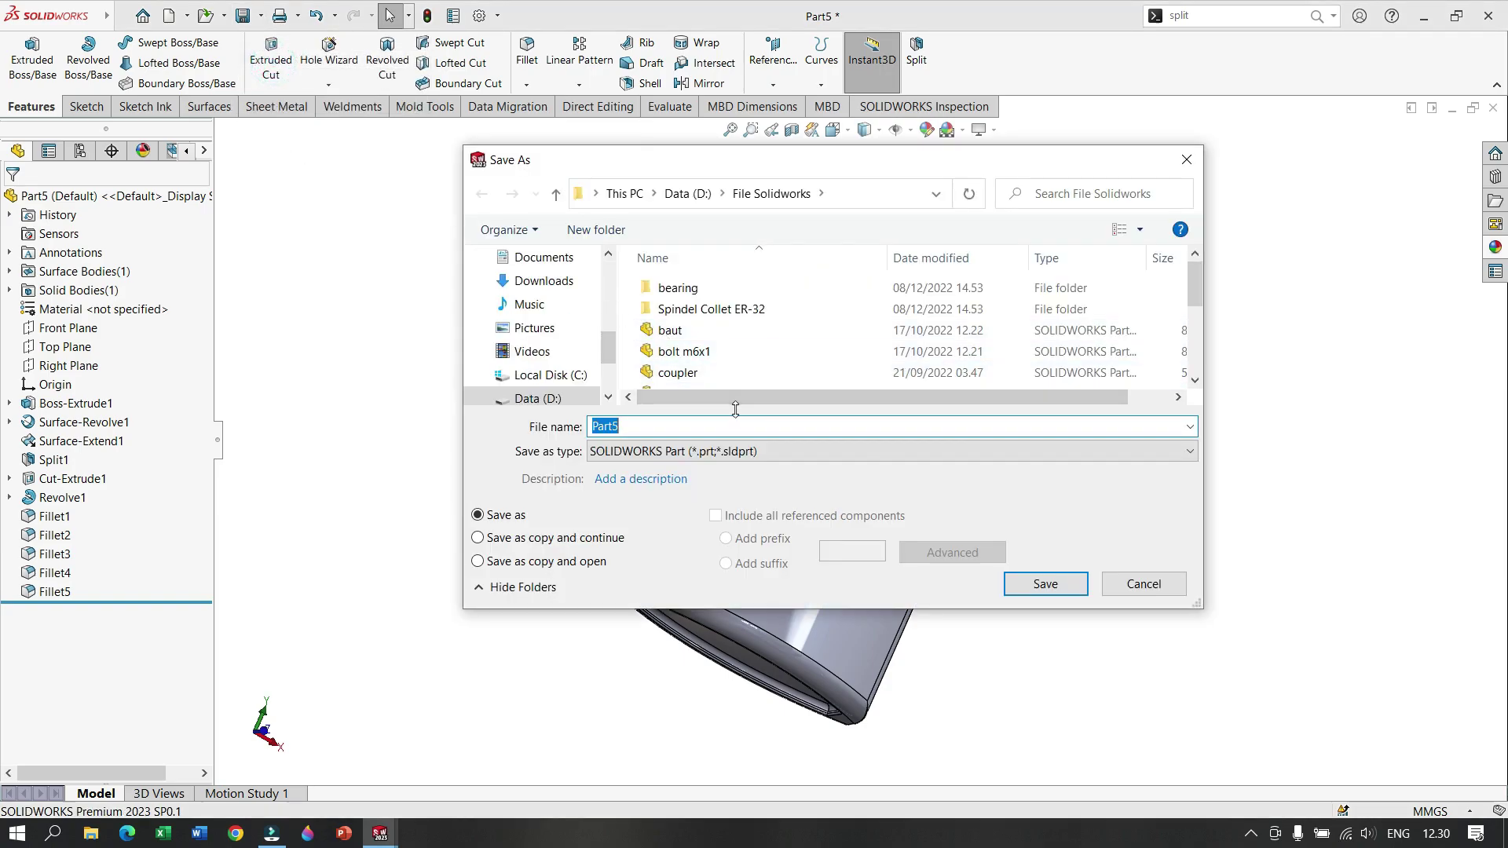
type("botle")
left_click(742, 452)
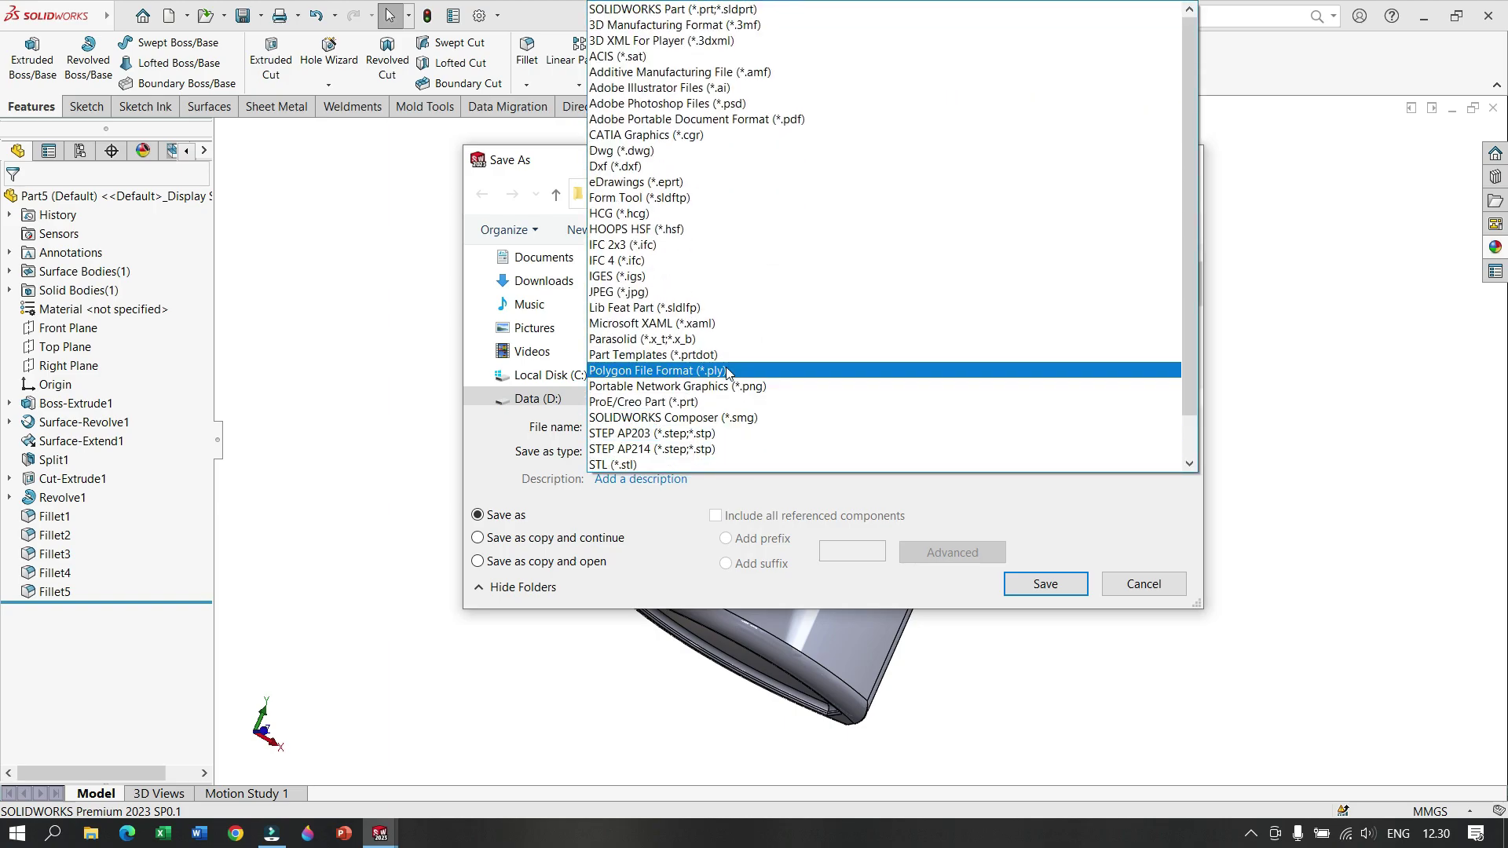
left_click(542, 167)
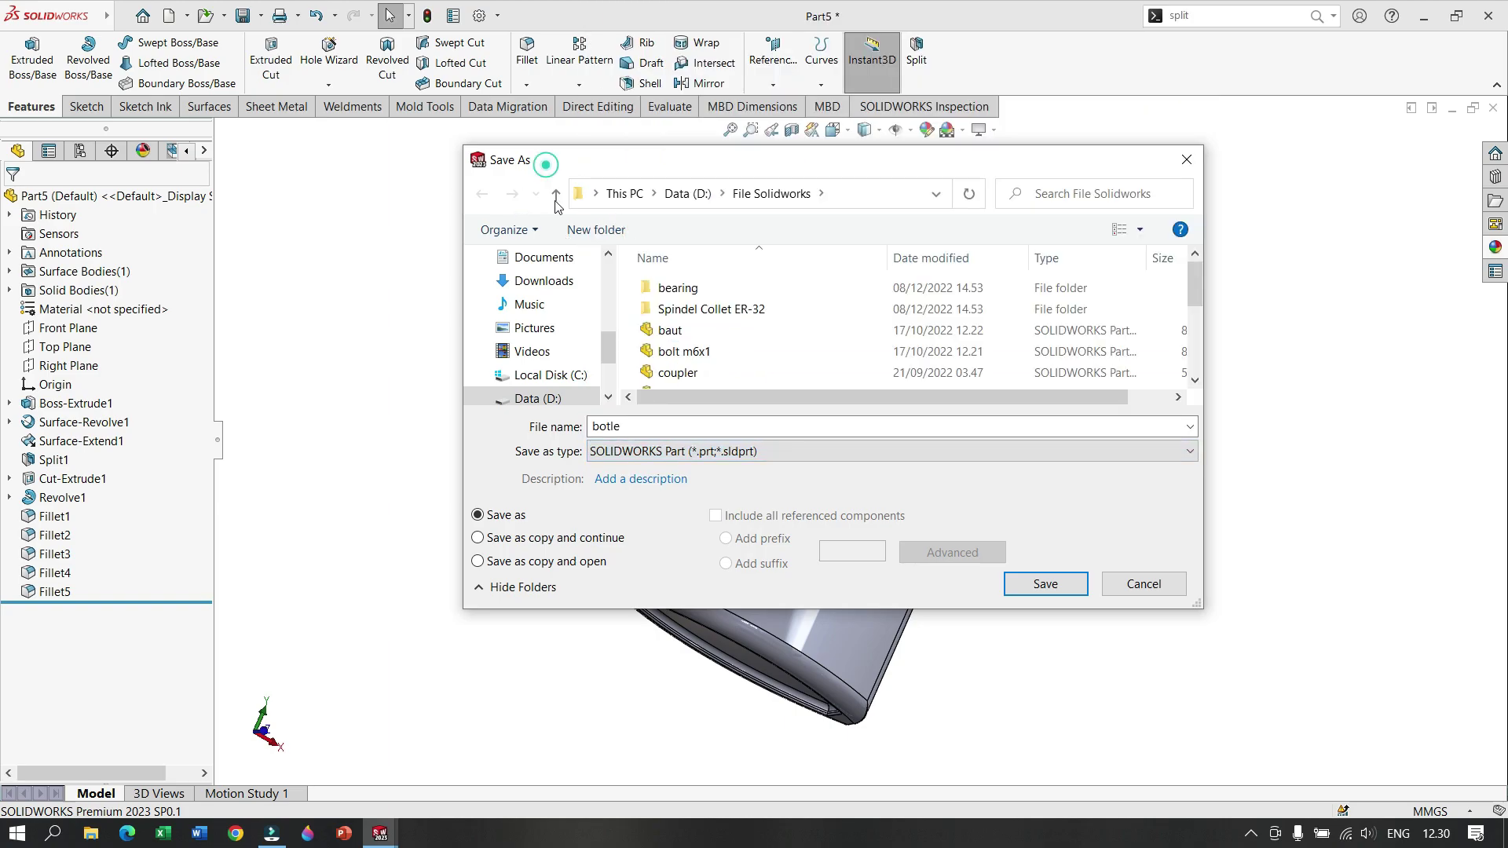
left_click(552, 330)
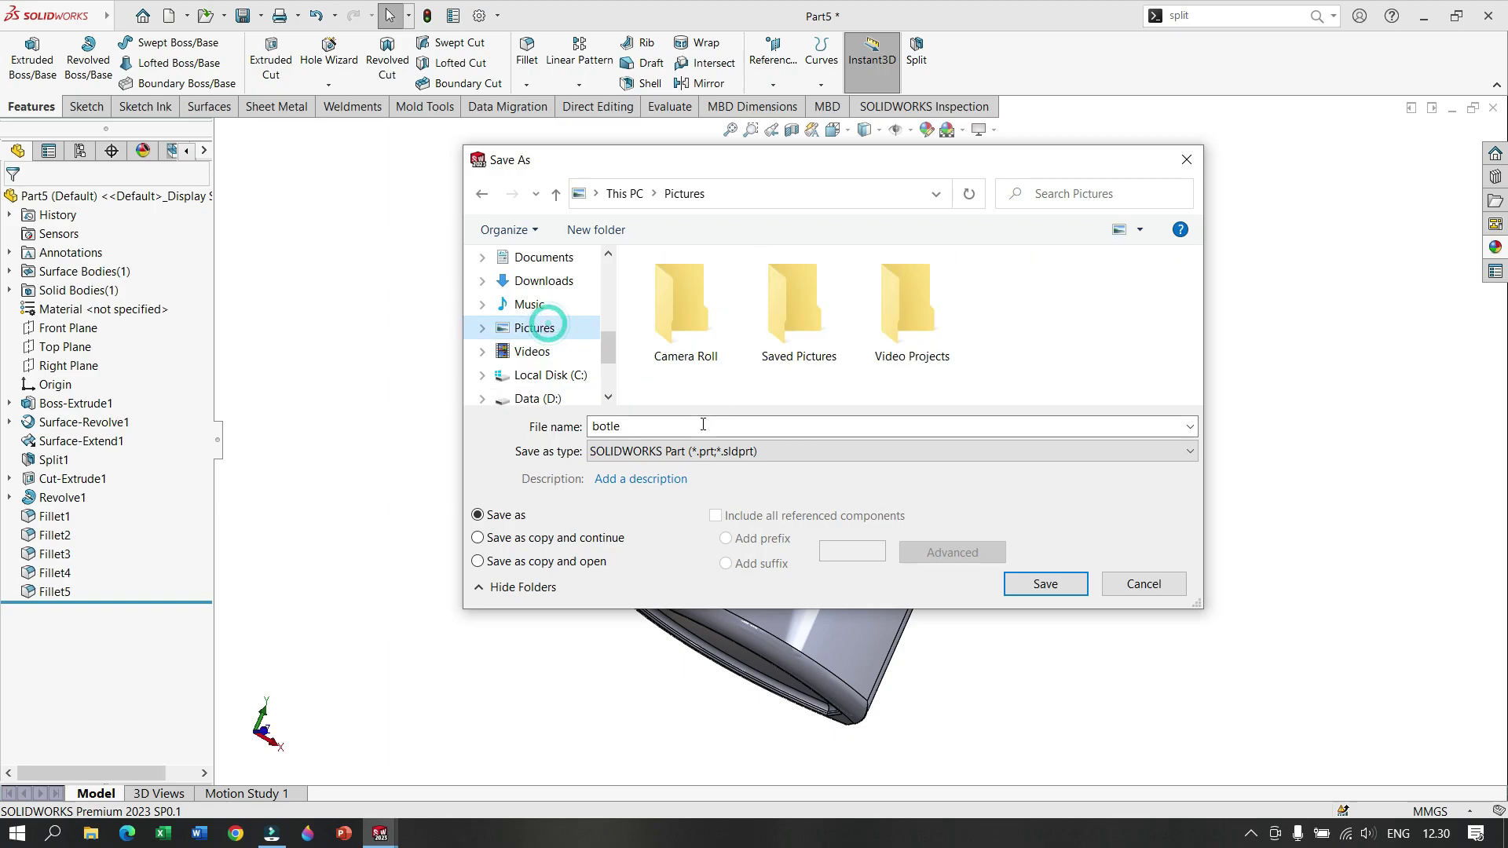
left_click(706, 452)
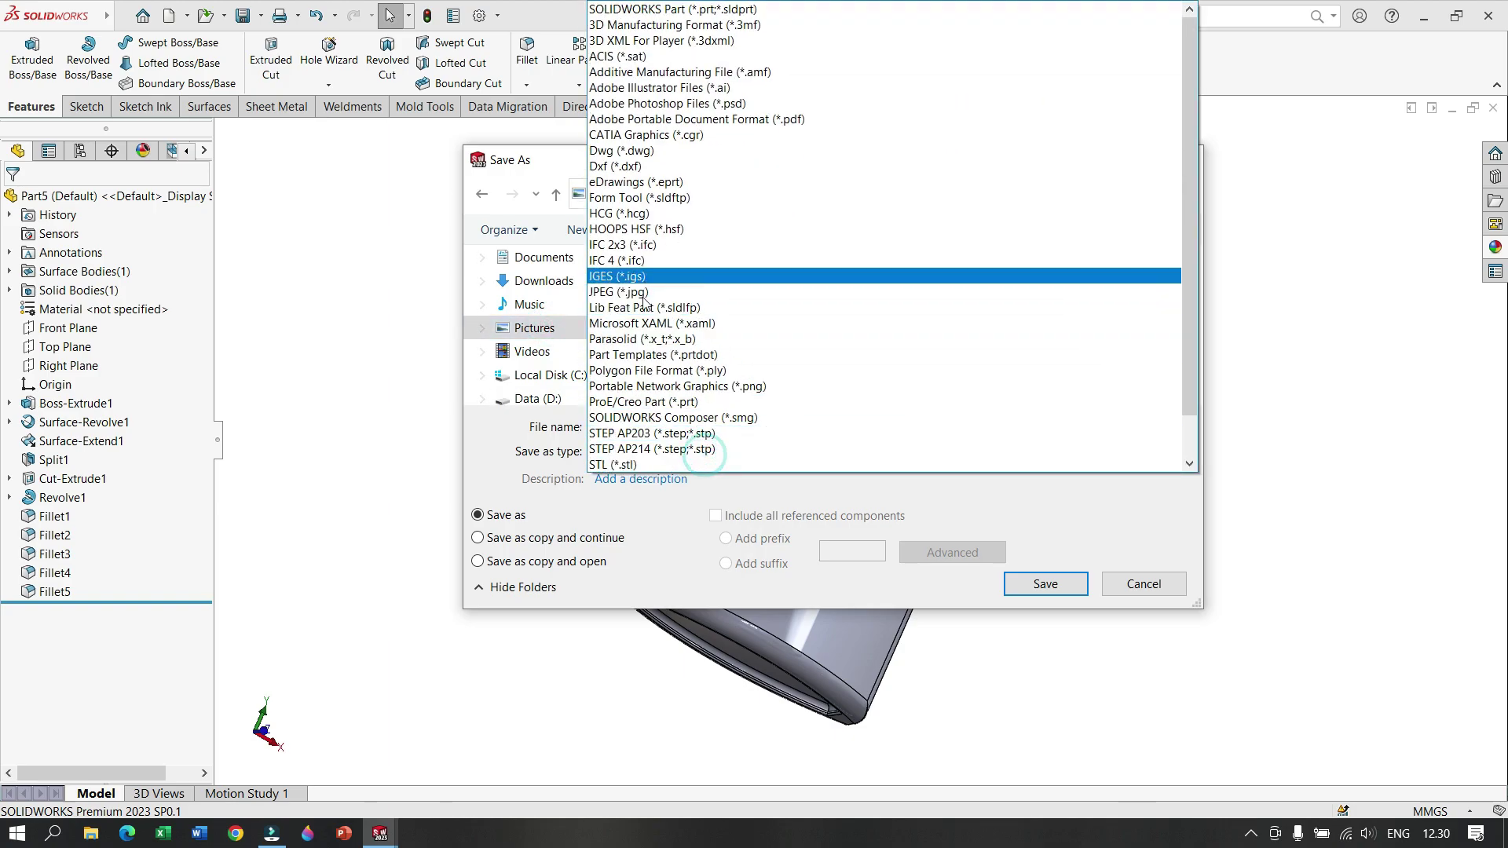
left_click(679, 434)
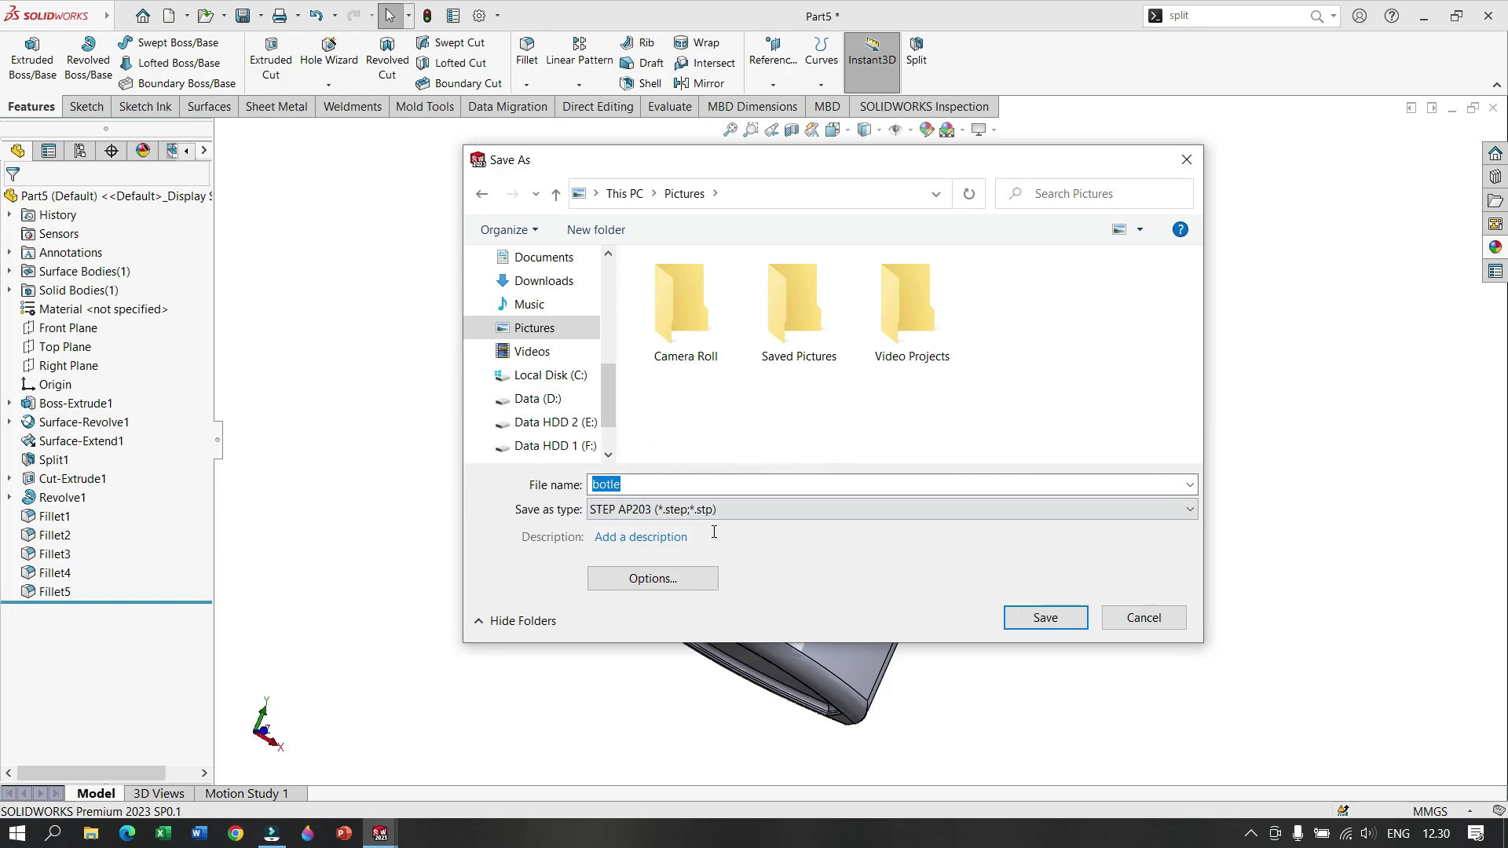
left_click(1039, 620)
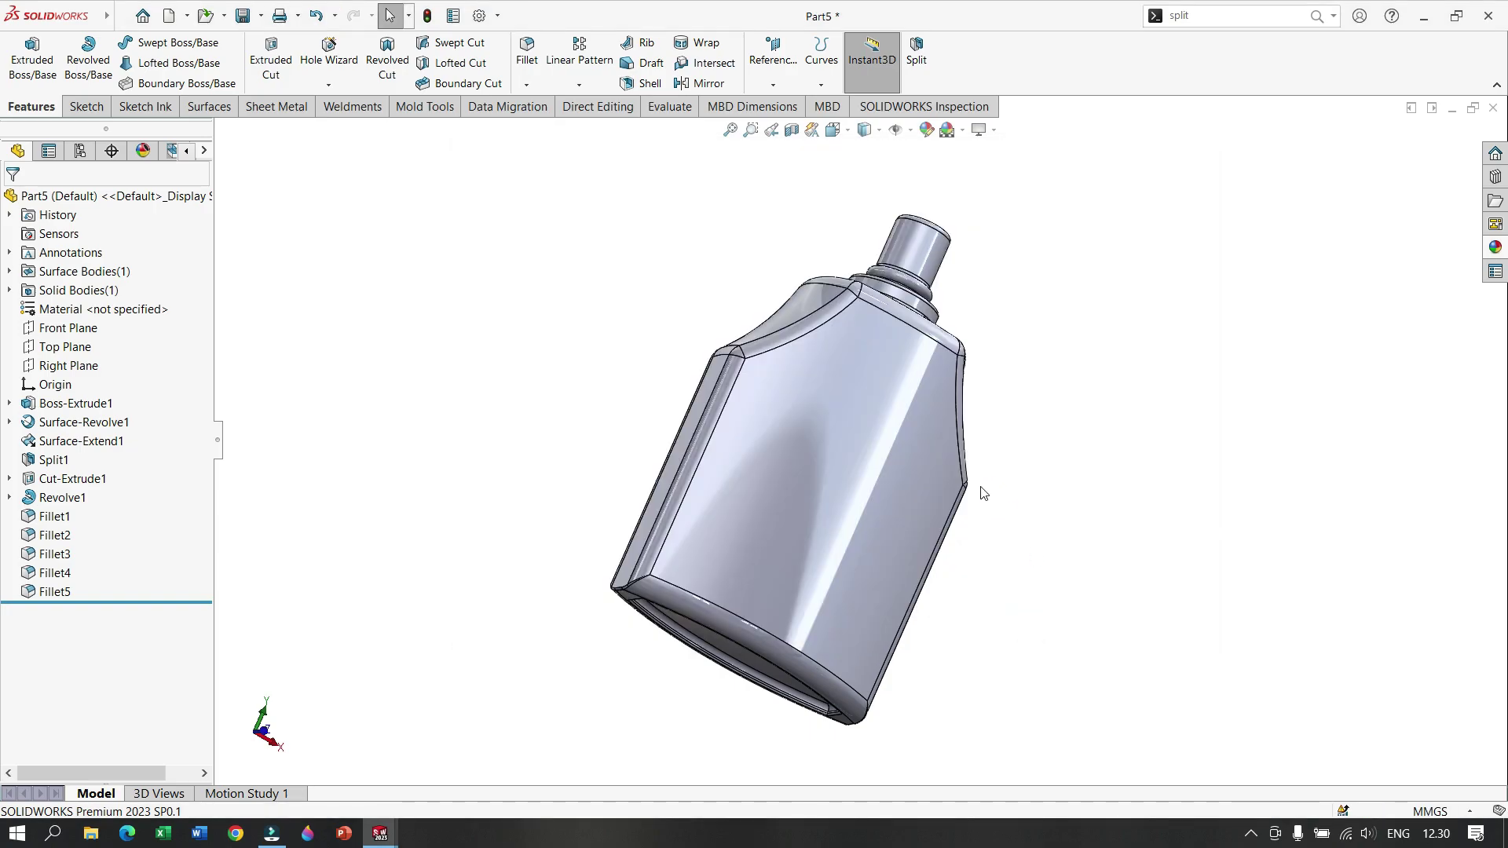
mouse_move(955, 528)
middle_mouse_down()
mouse_move(1000, 448)
mouse_move(878, 495)
middle_mouse_up()
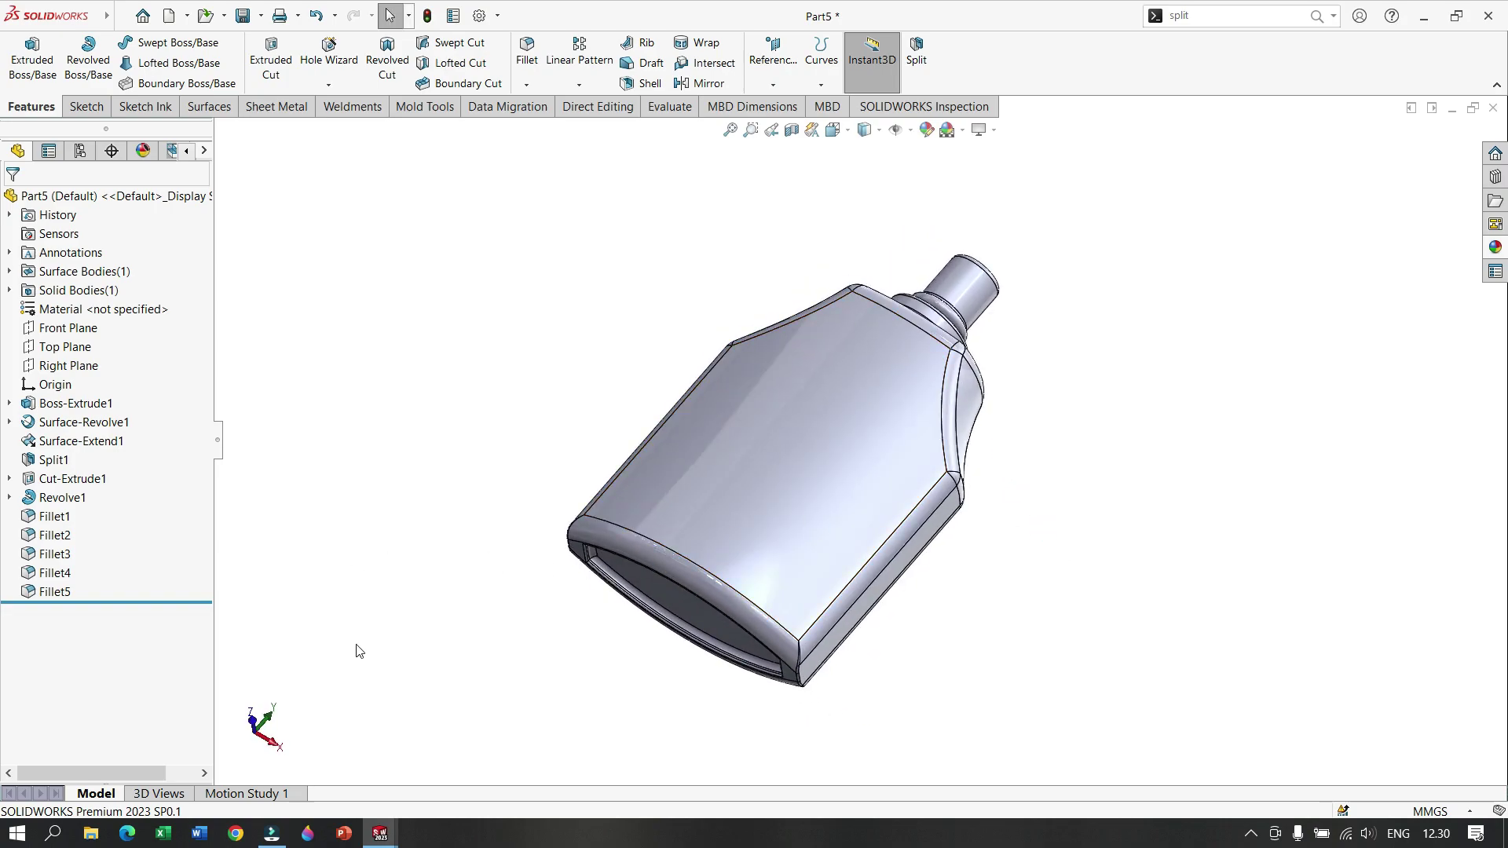
Step: Minimise SOLIDWORKS and start Mastercam X9 from its desktop icon
left_click(1423, 16)
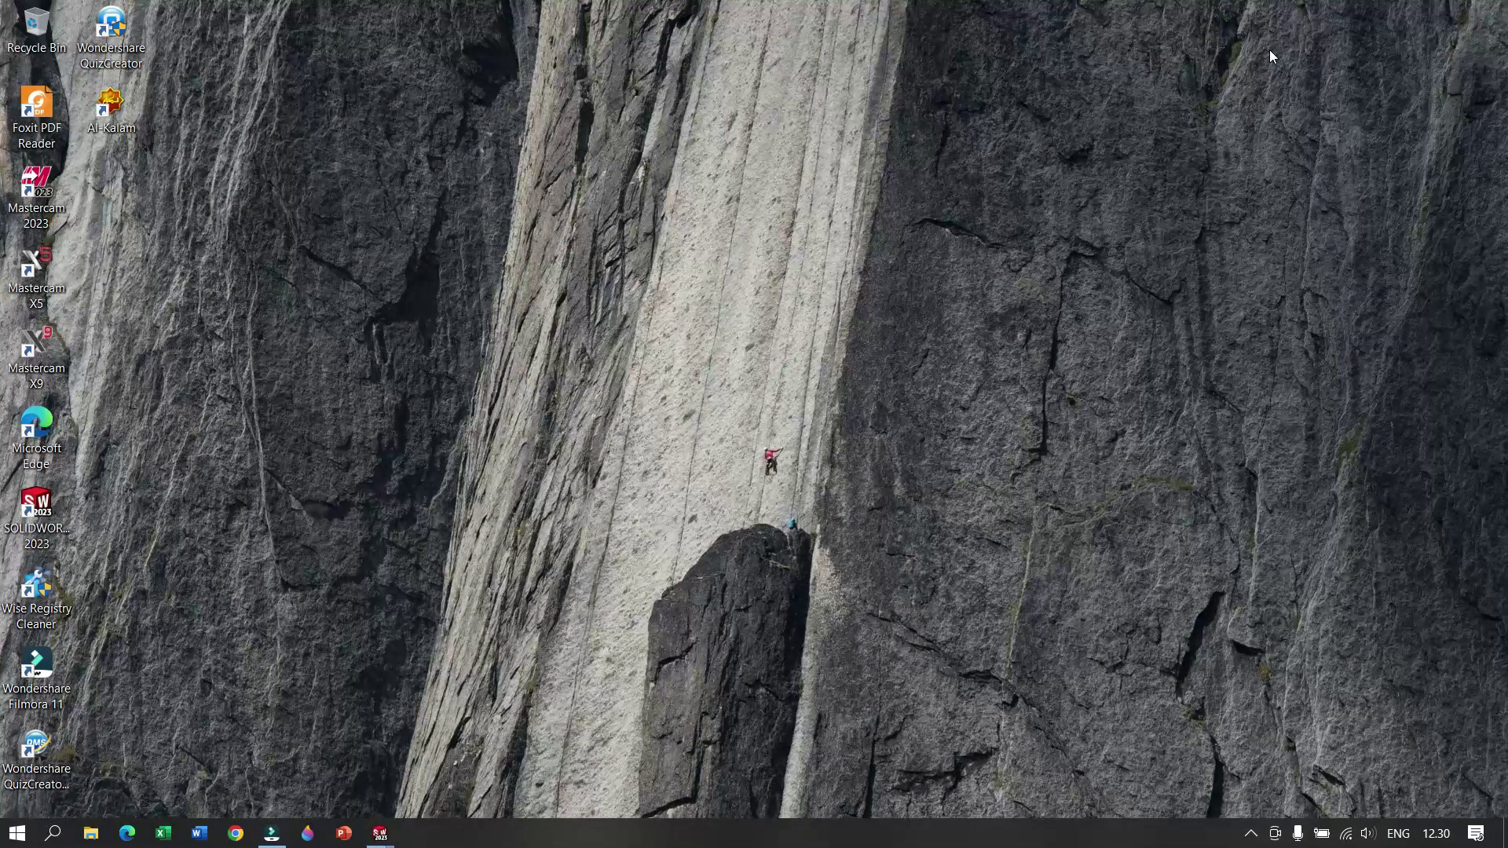
double_click(31, 357)
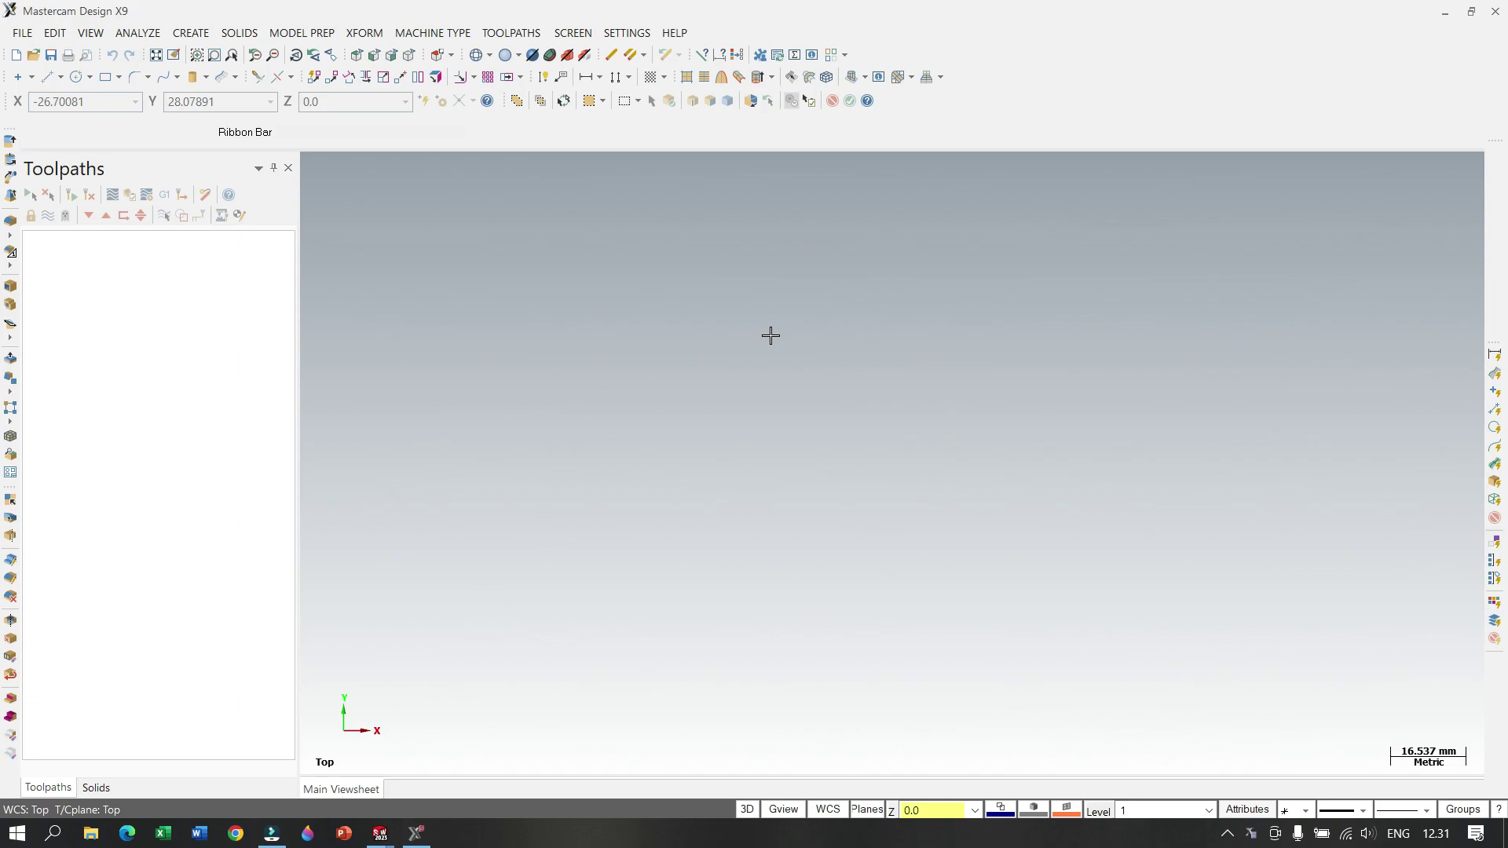
Step: Open 'botle' from Pictures using the STEP Files (*.stp;*.step) filter
left_click(34, 55)
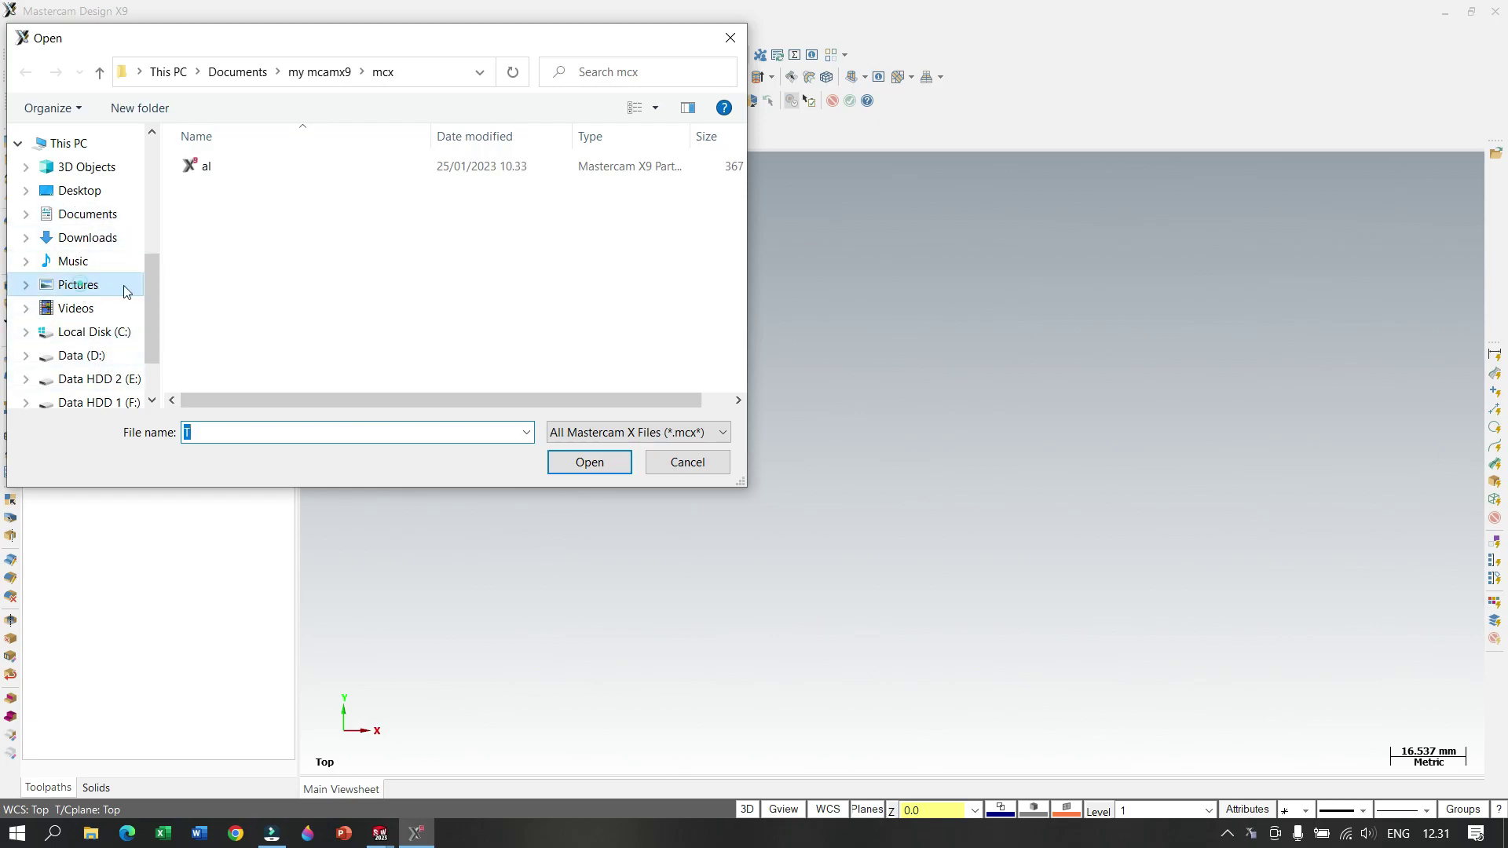
left_click(78, 284)
left_click(638, 432)
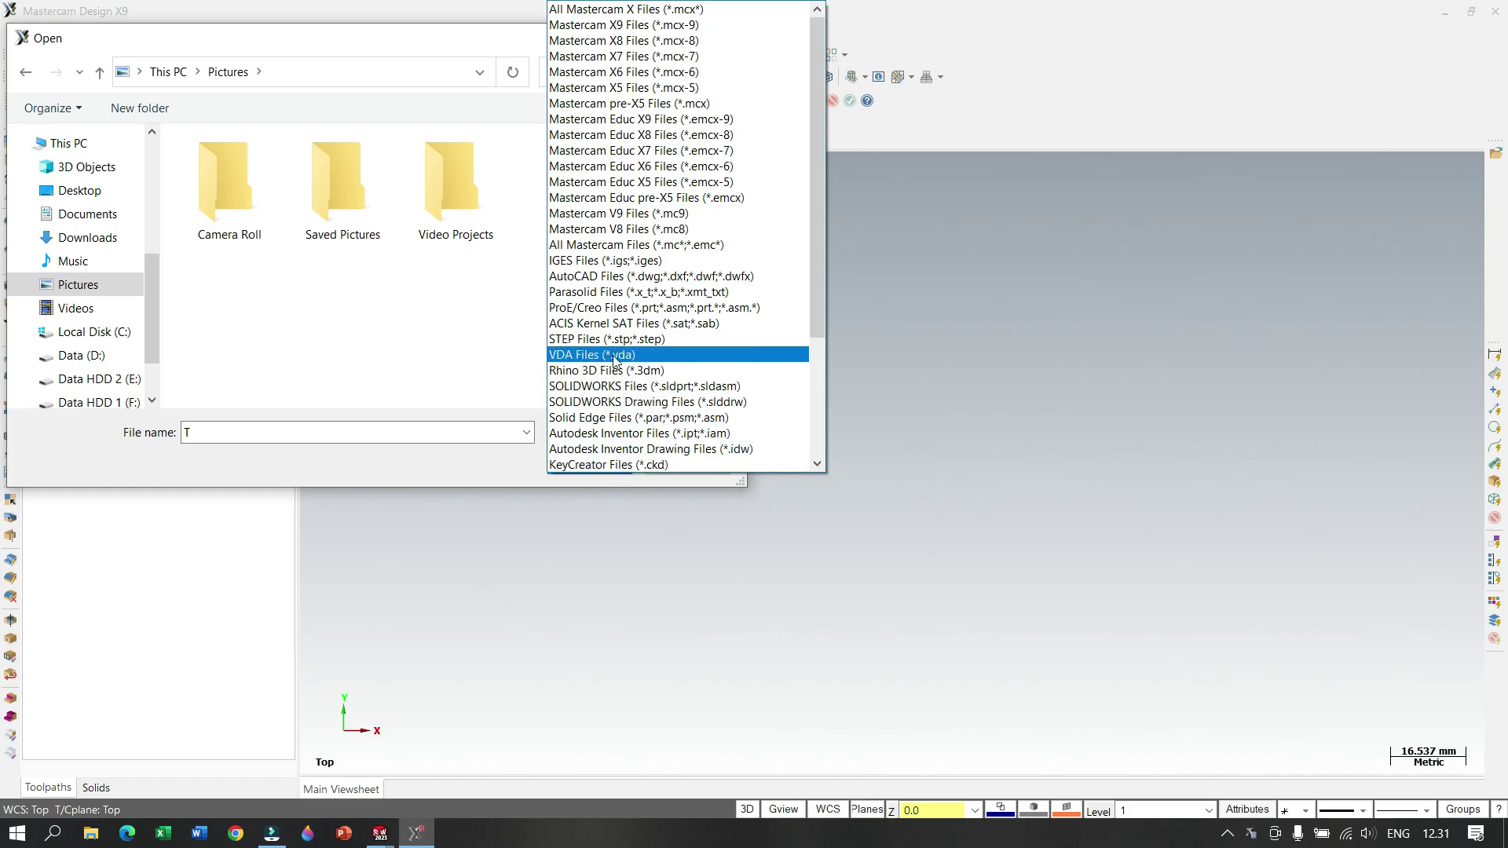
left_click(671, 338)
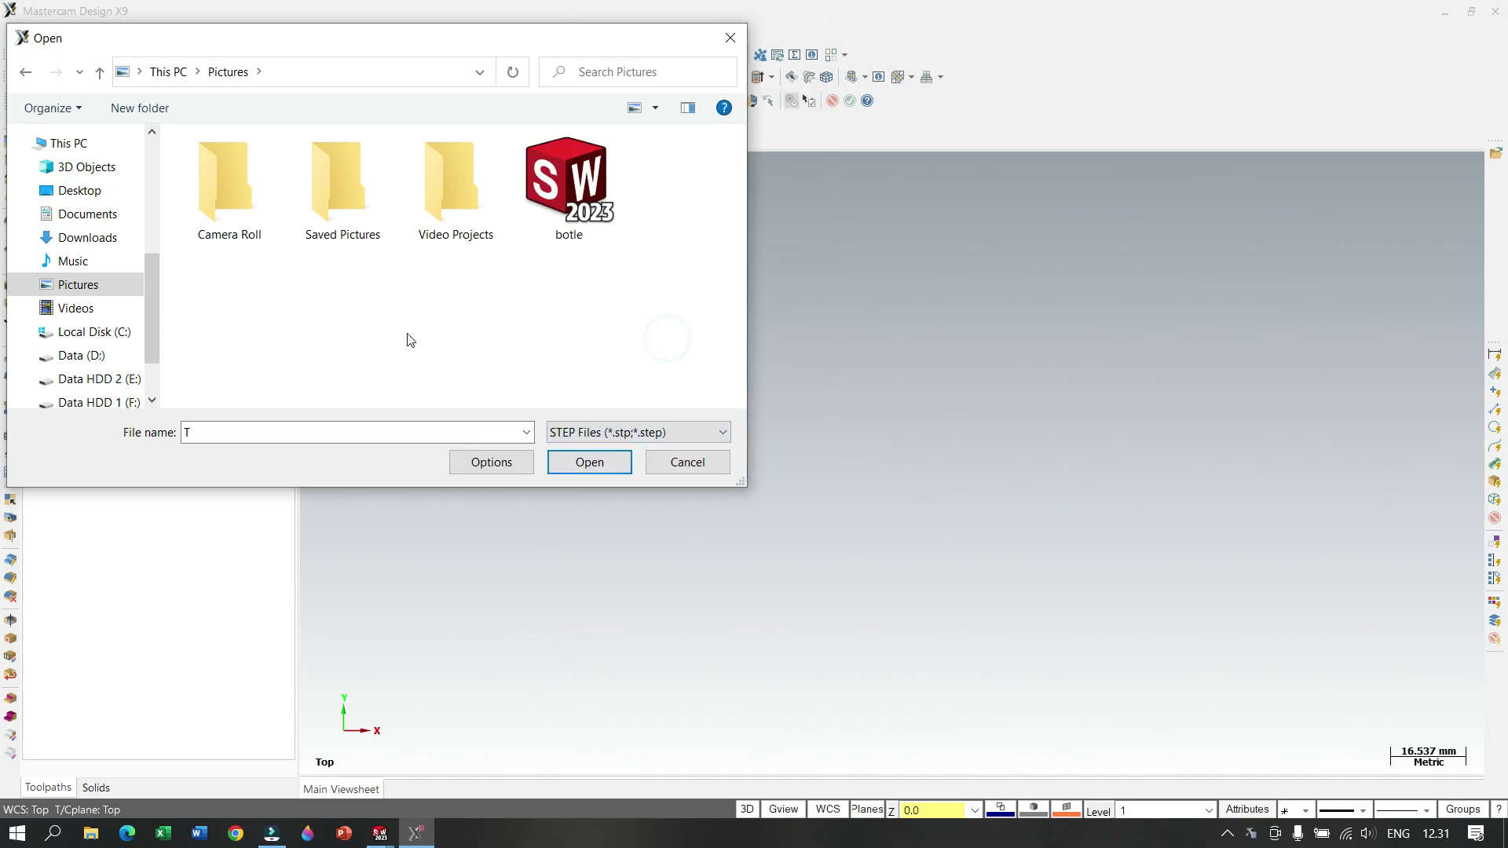
double_click(567, 184)
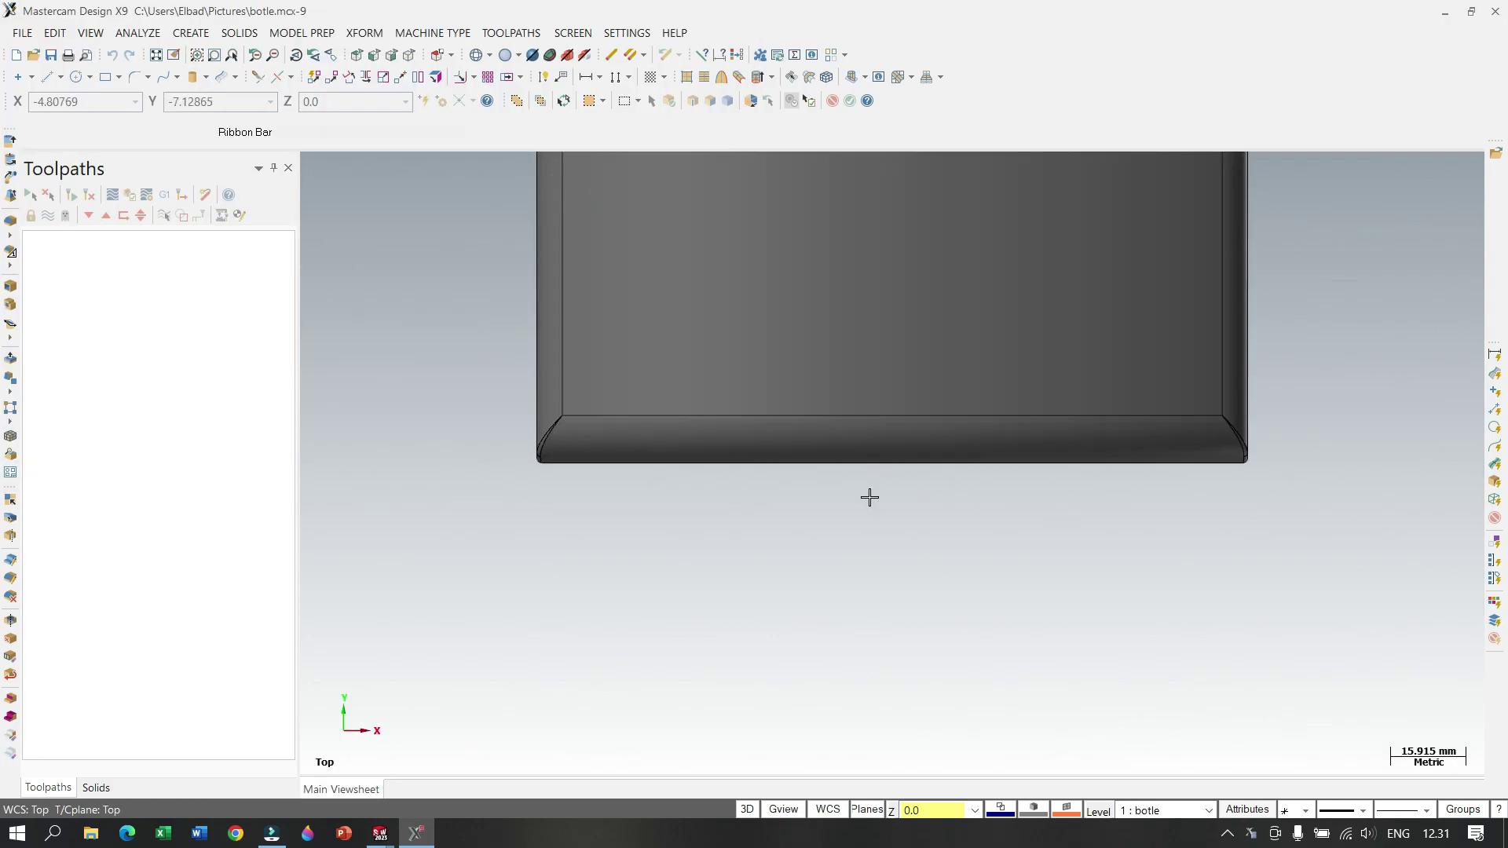
Step: Fit the bottle in an Isometric (WCS) view and start a rectangle
scroll(857, 555, "down", 2)
scroll(855, 552, "down", 2)
scroll(794, 534, "down", 2)
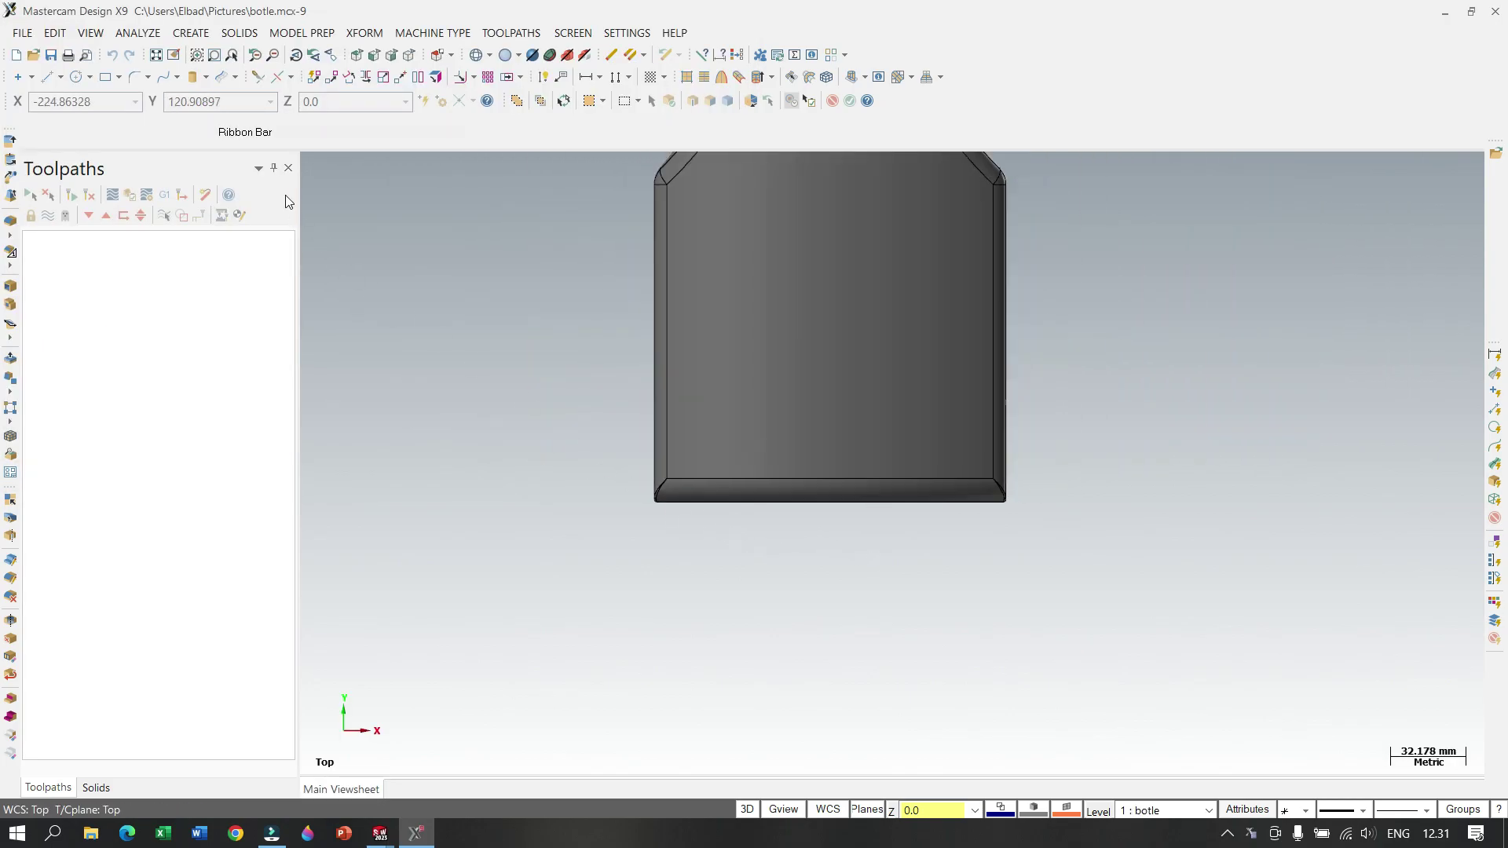
left_click(156, 55)
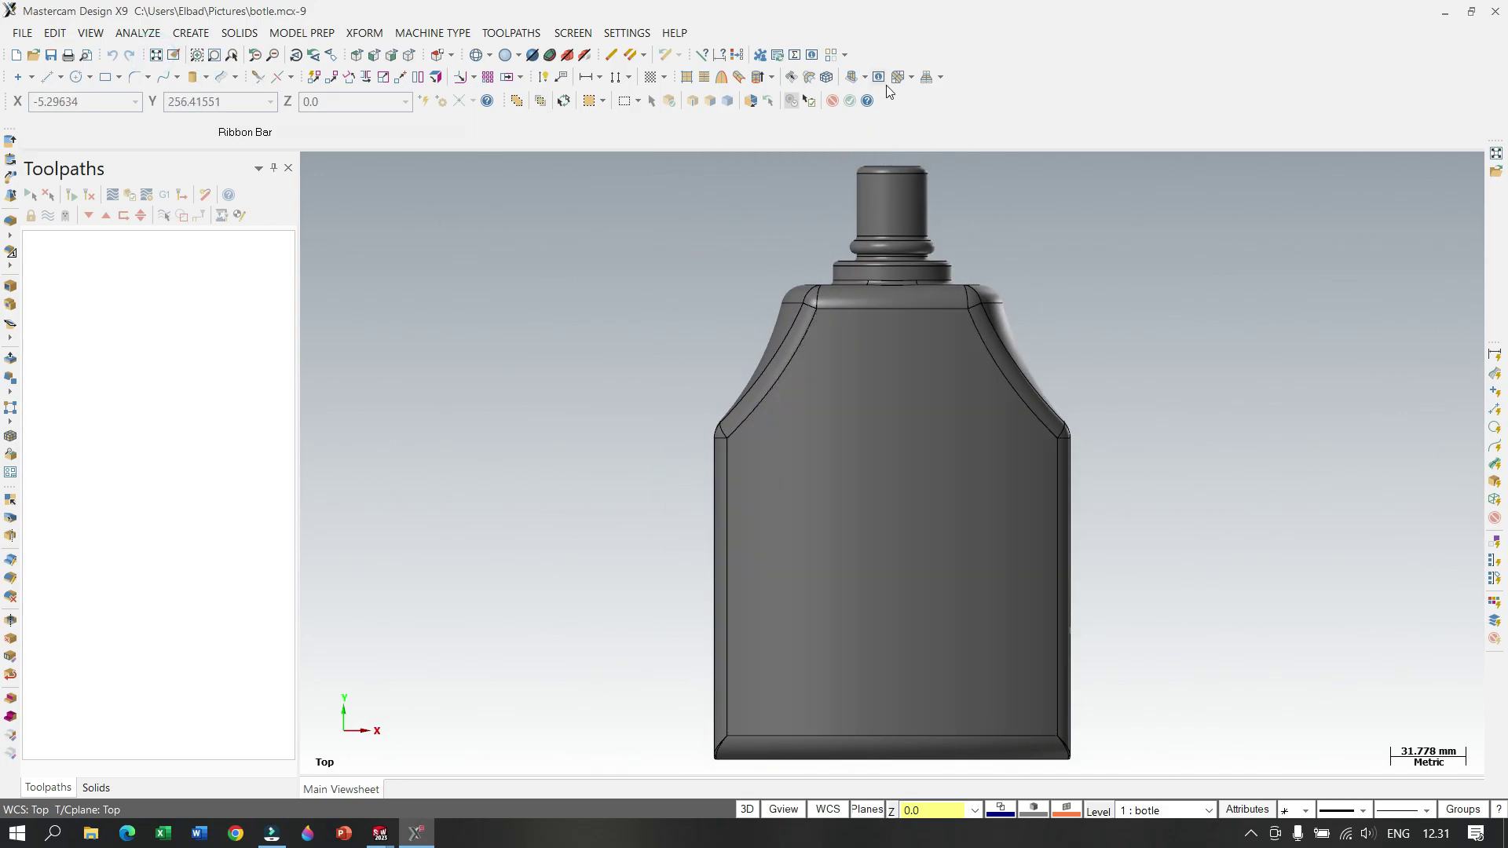
right_click(1149, 351)
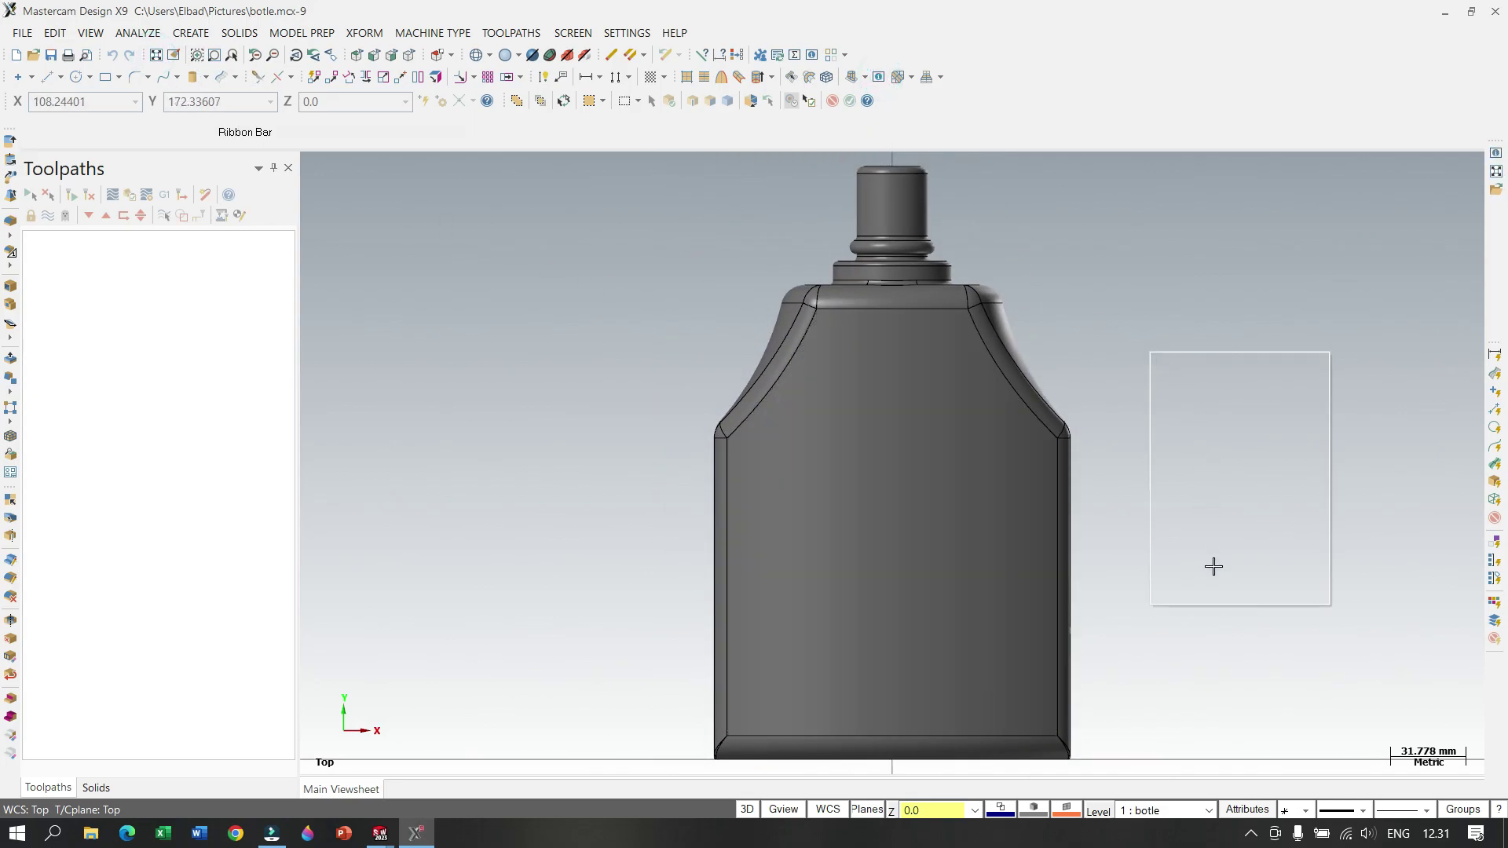
left_click(1205, 528)
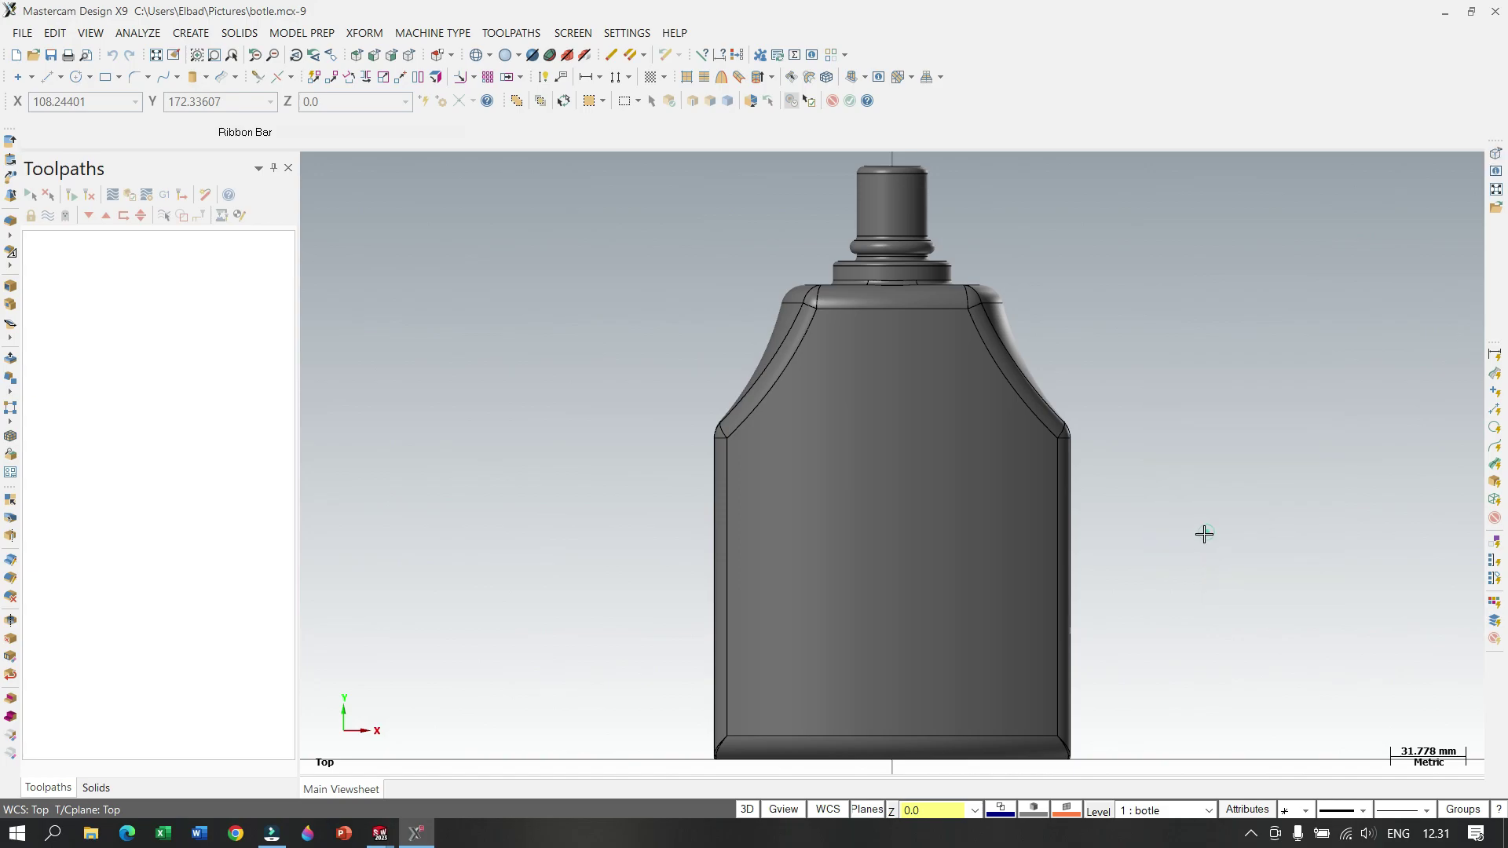
scroll(1020, 503, "down", 1)
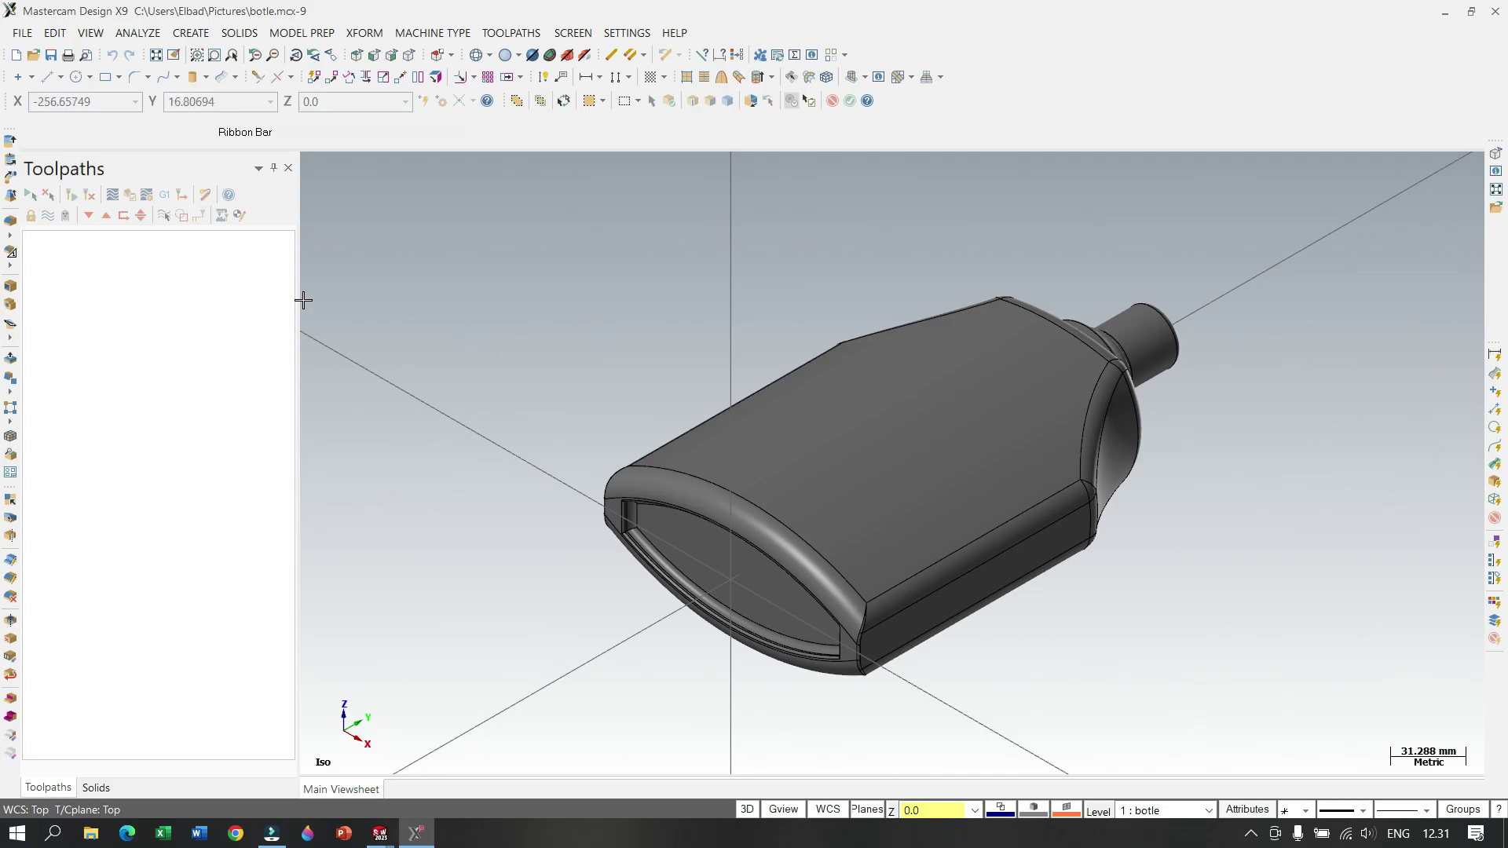
left_click(105, 77)
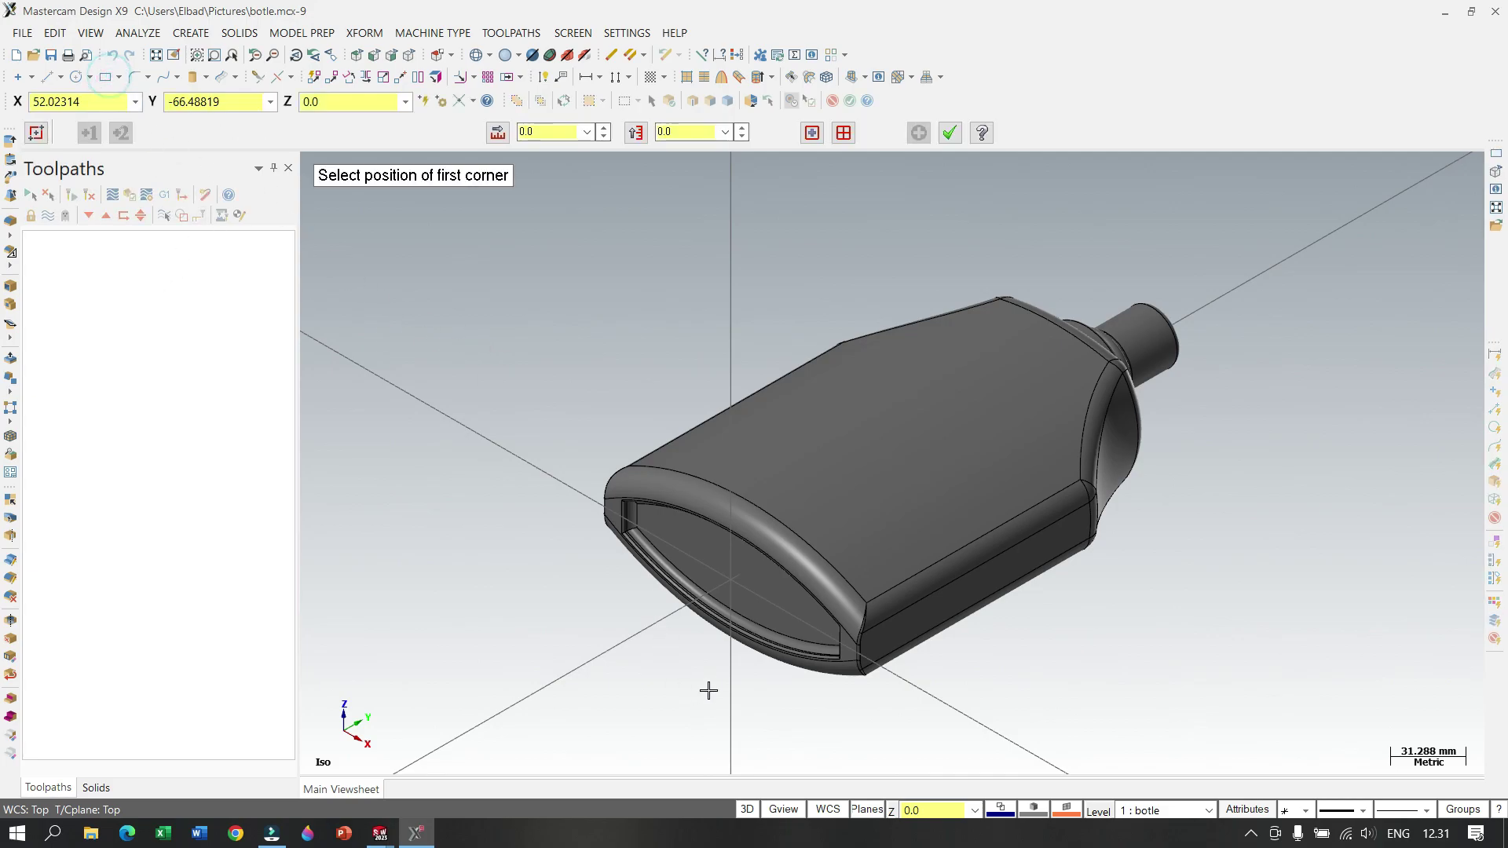
Step: In Top (WCS) view, draw a 252.689 × 303.764 mm rectangle enclosing the bottle
left_click(732, 580)
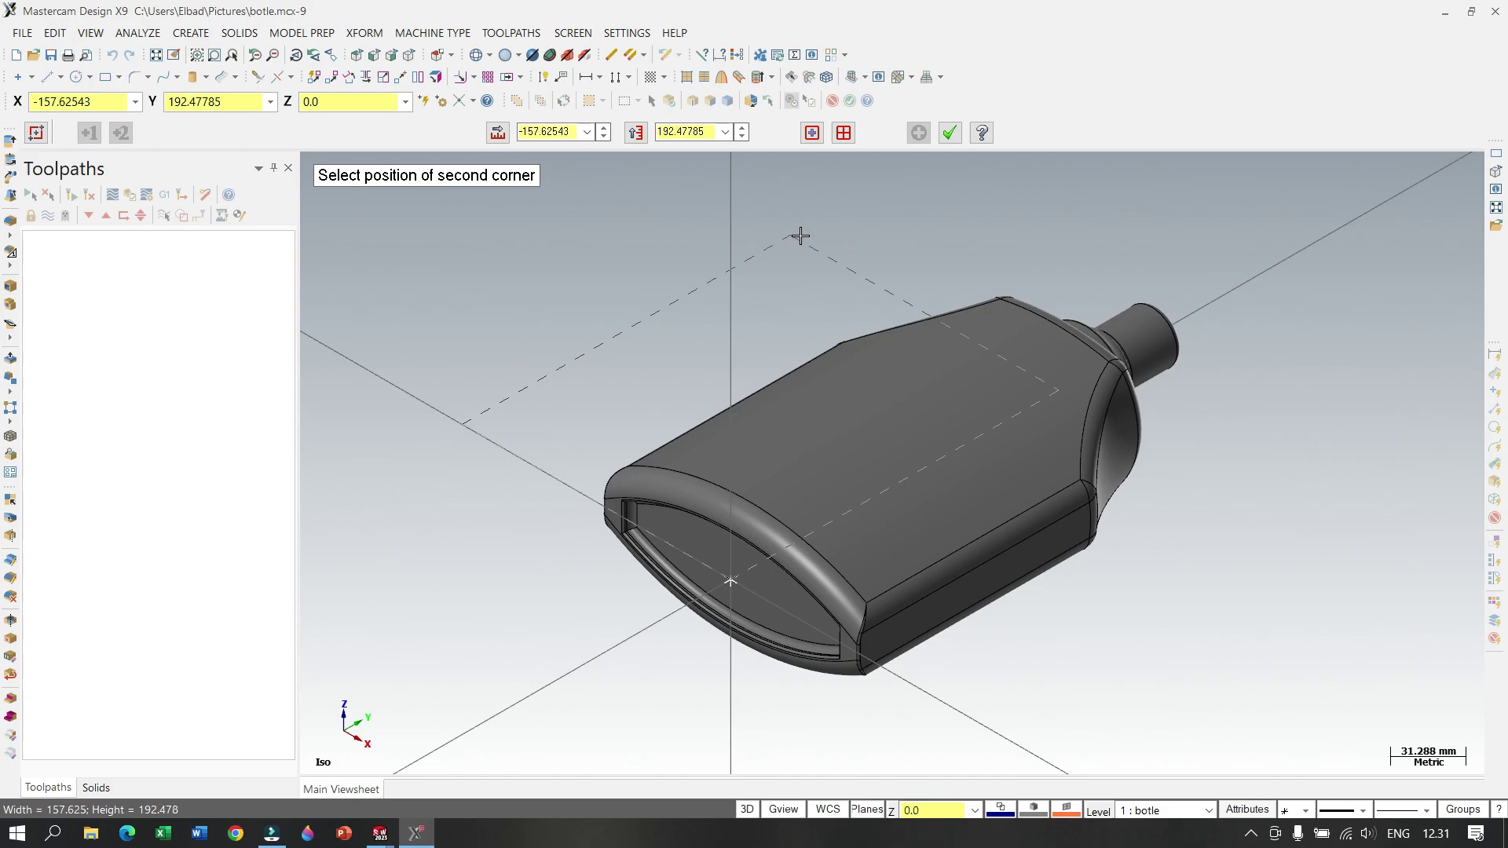
right_click(995, 204)
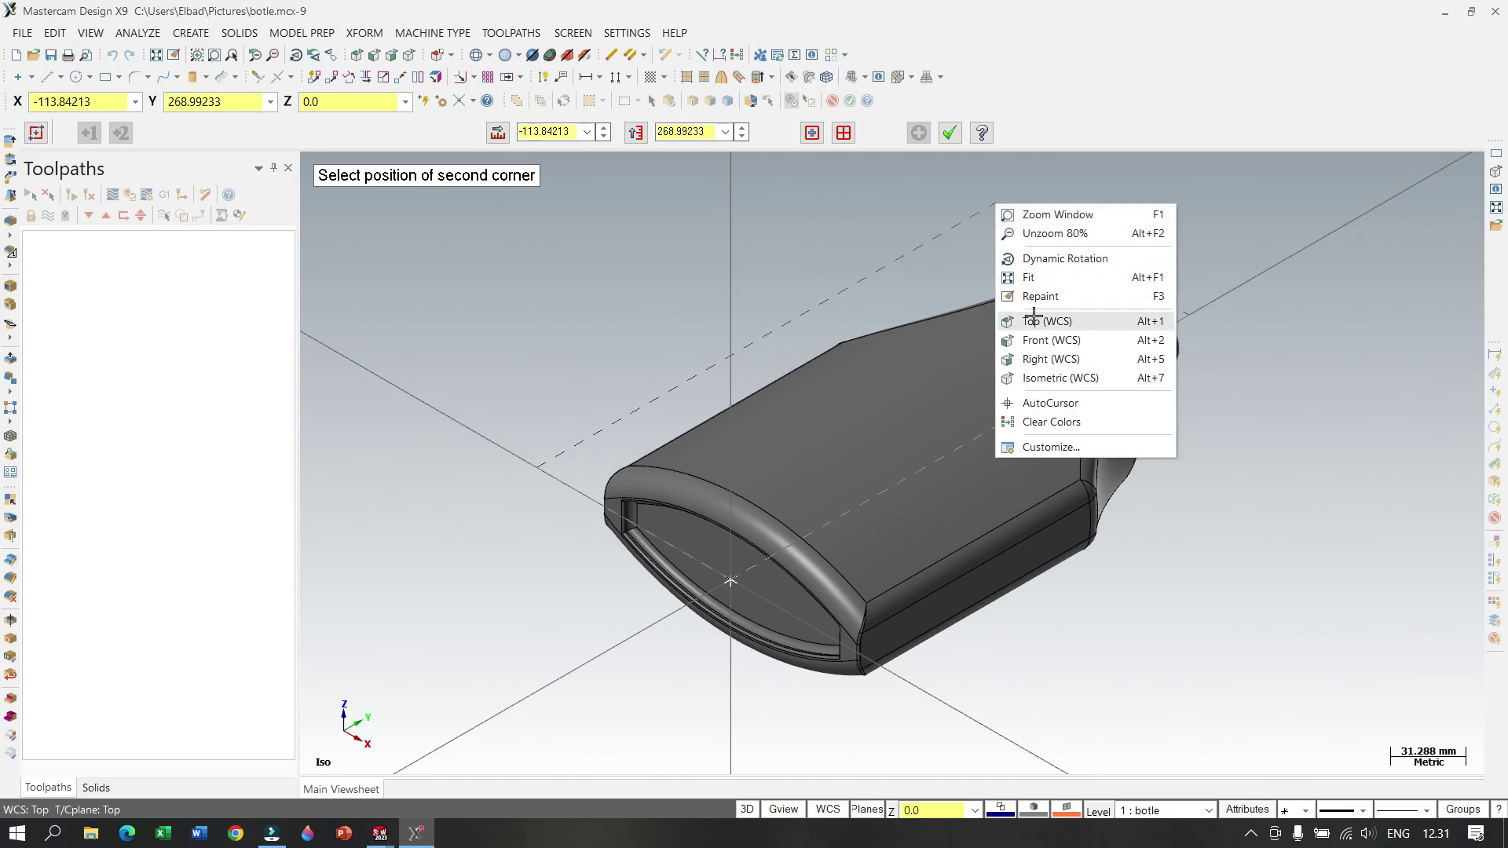
left_click(1034, 318)
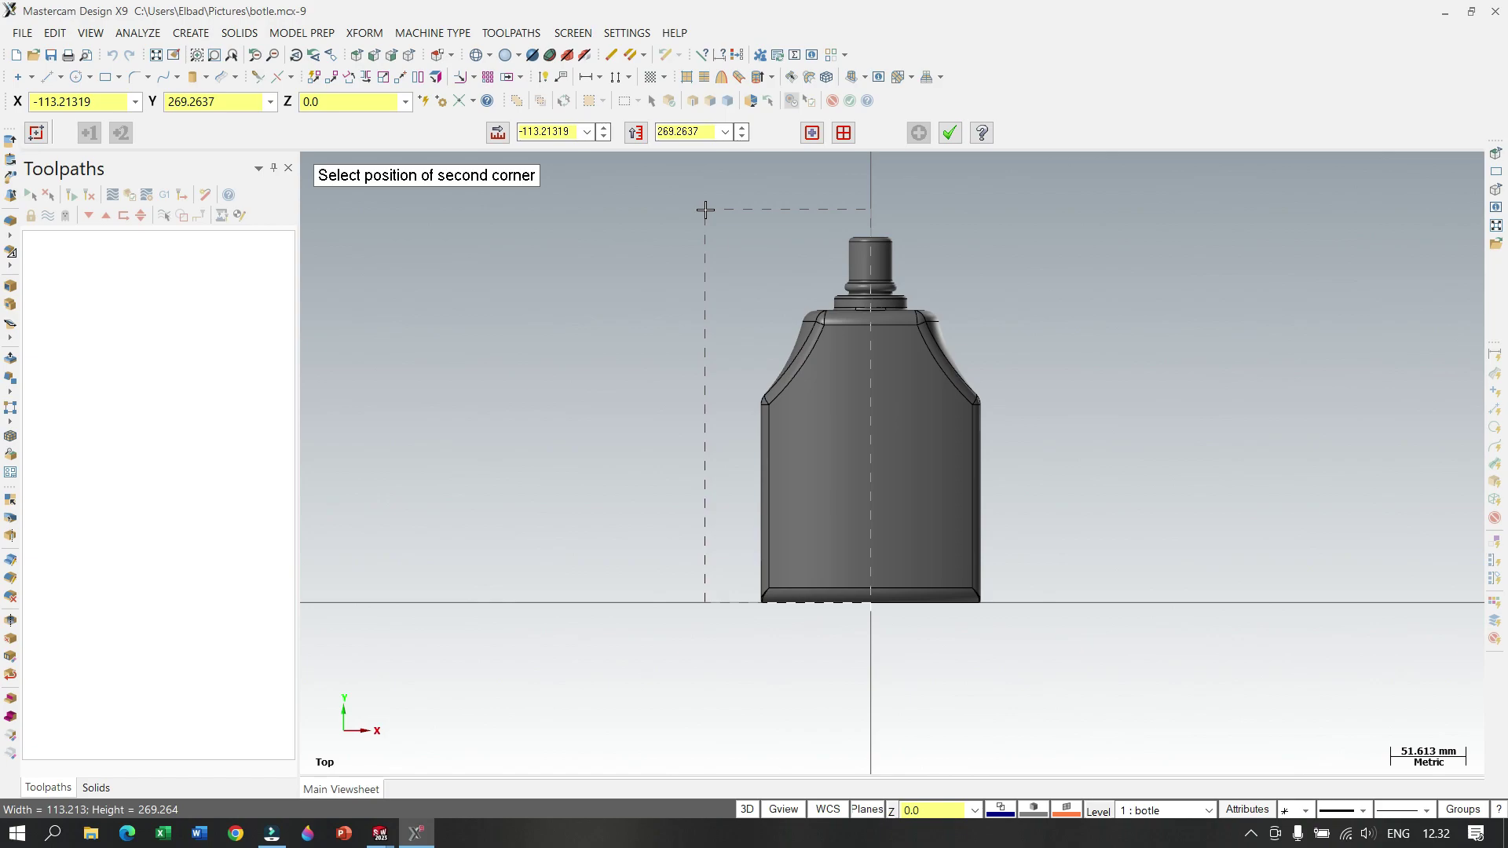
key("Escape")
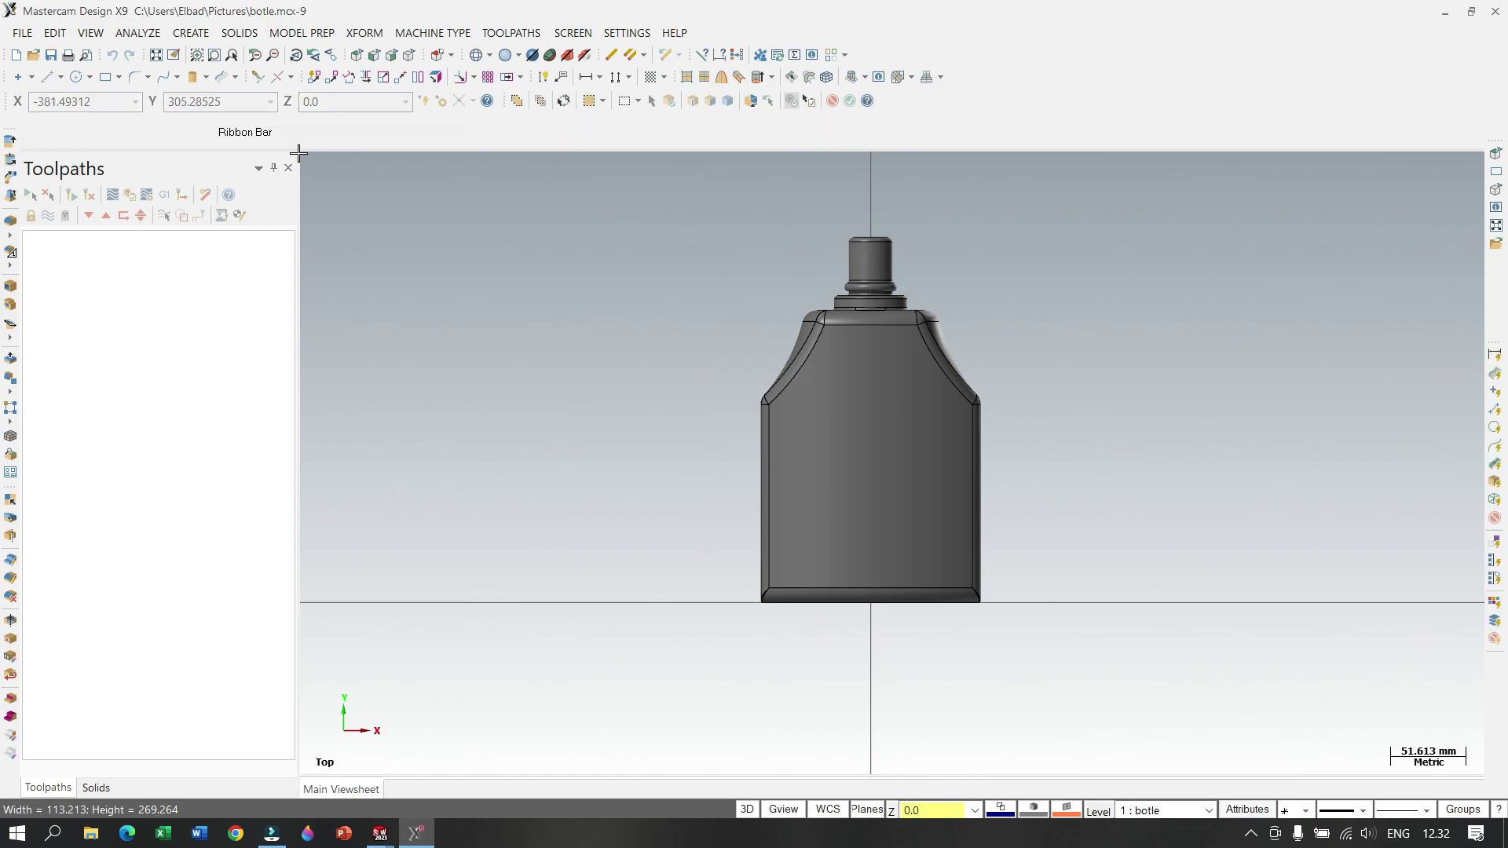
left_click(674, 207)
left_click(1043, 650)
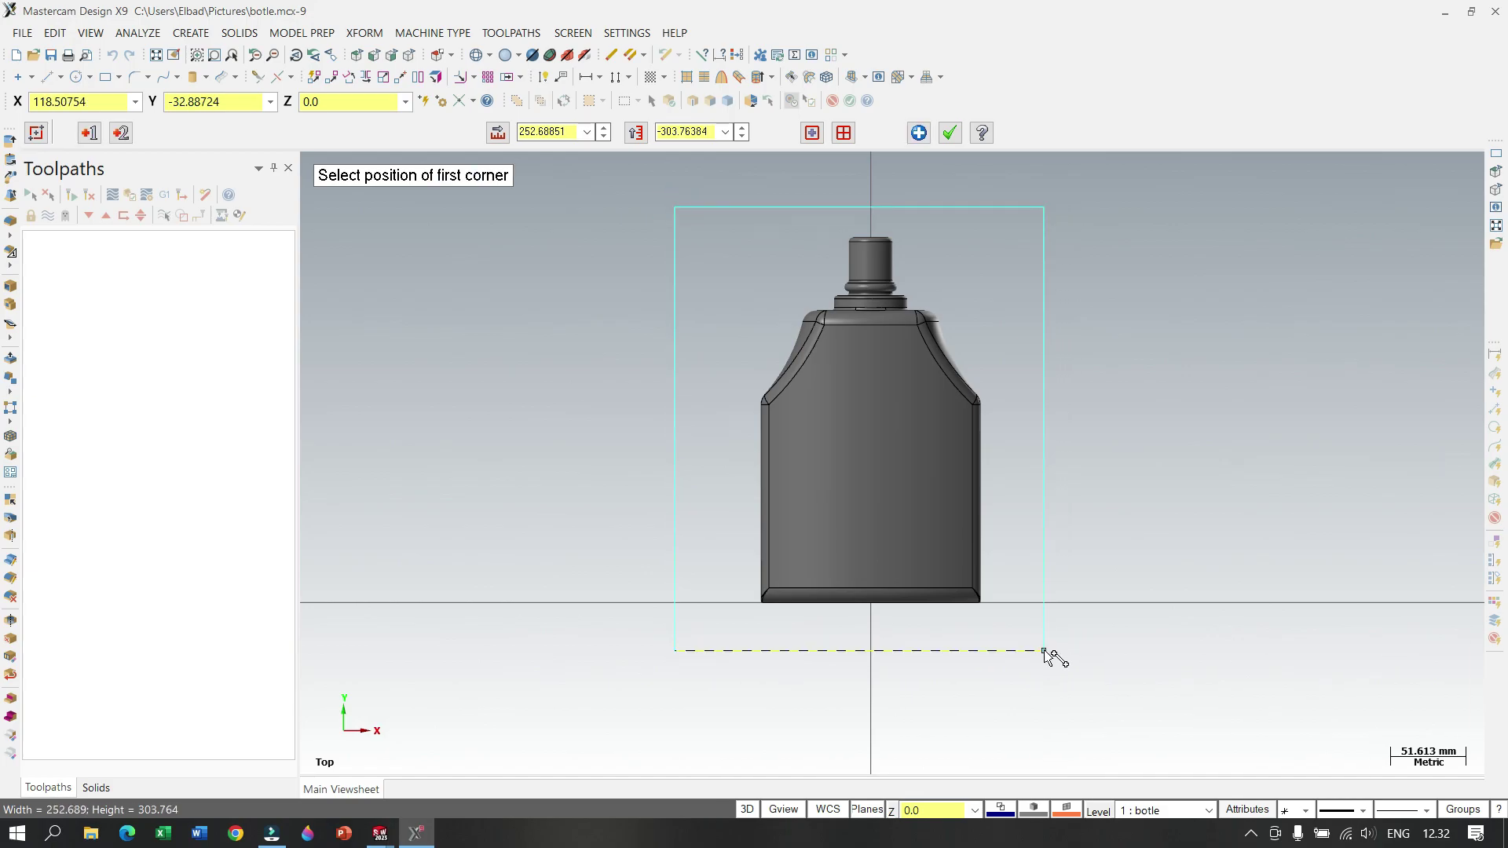
left_click(950, 135)
scroll(1080, 387, "down", 1)
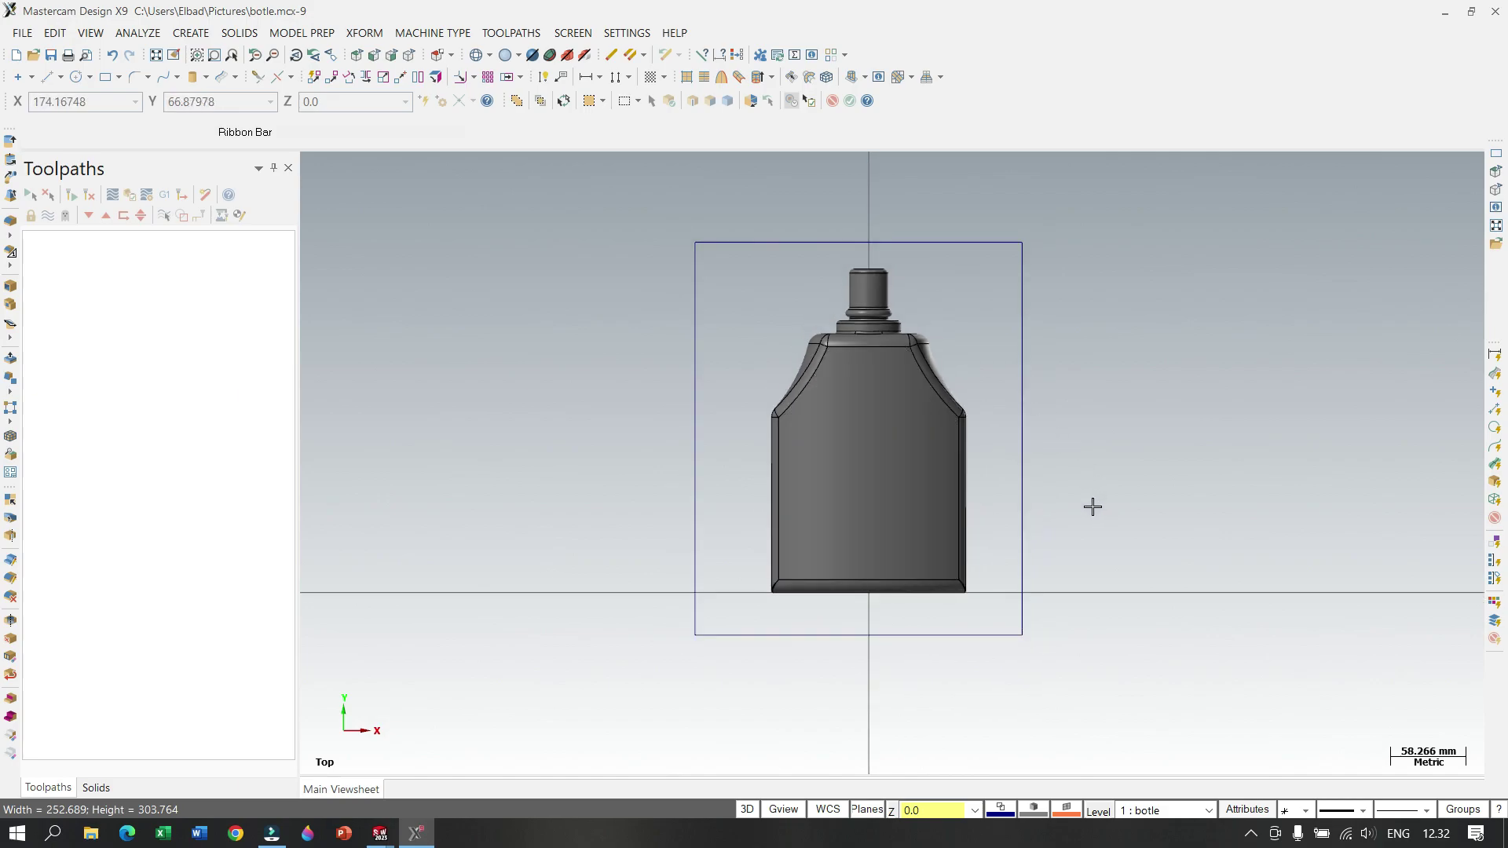
mouse_move(1091, 533)
middle_mouse_down()
mouse_move(1128, 408)
mouse_move(1091, 369)
mouse_move(1050, 434)
mouse_move(1005, 430)
mouse_move(1063, 432)
mouse_move(1030, 468)
mouse_move(1000, 456)
middle_mouse_up()
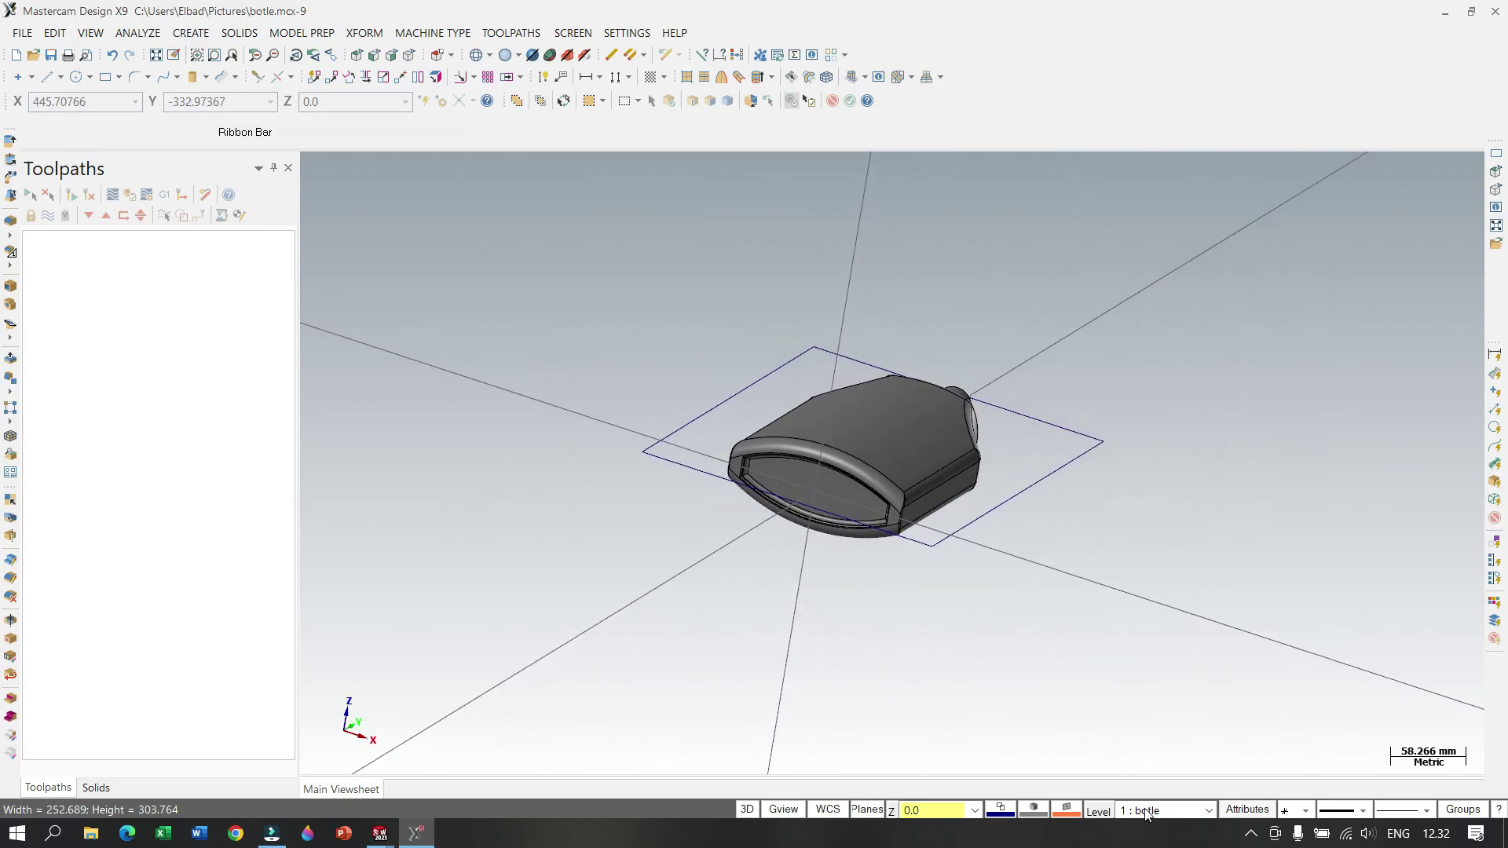
Step: Create a new level 2 named op and make it the current level
left_click(1098, 815)
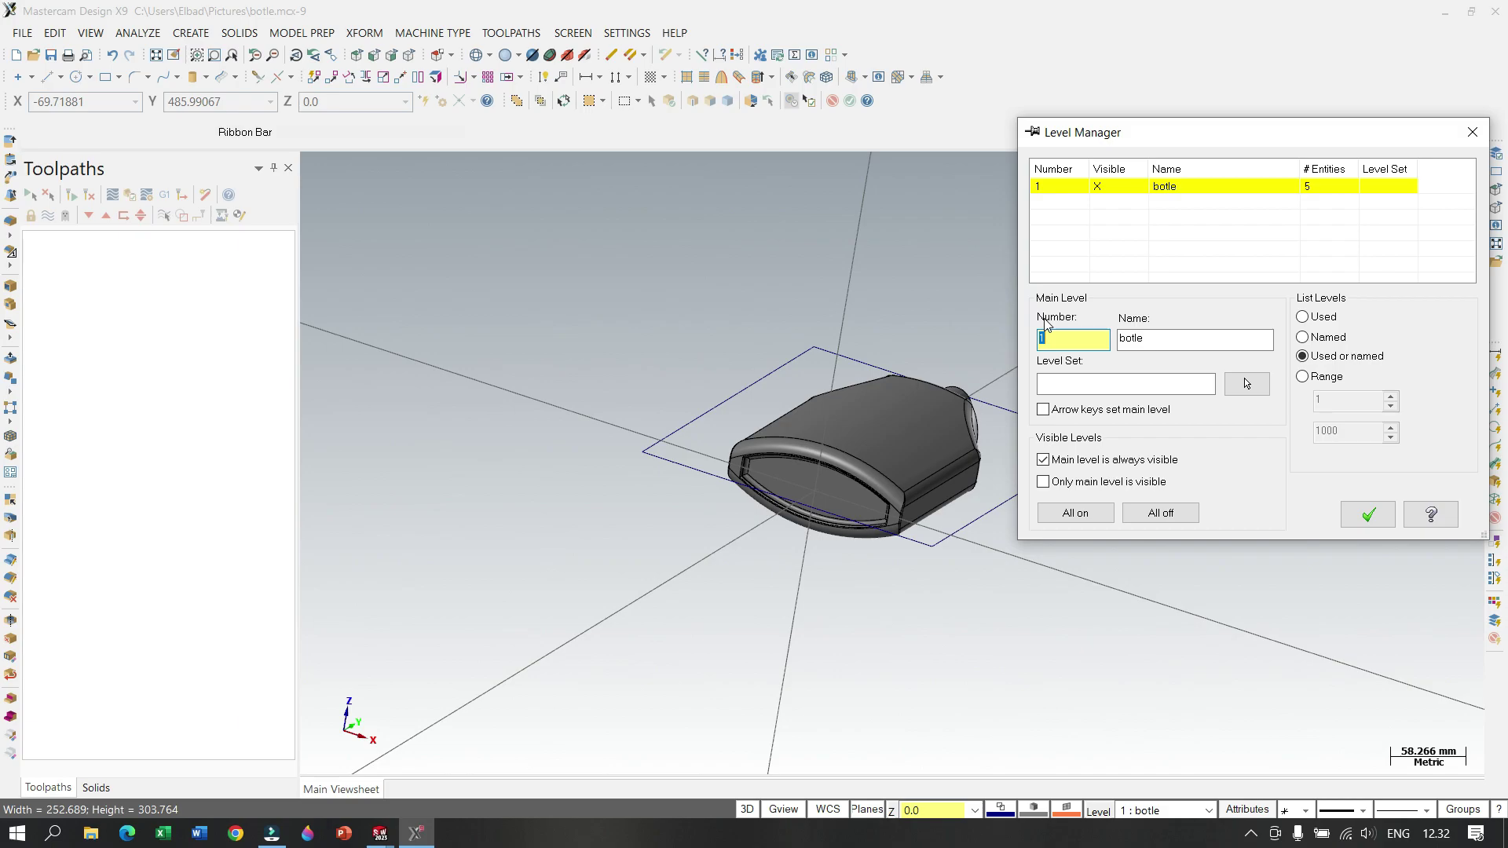
left_click(1184, 340)
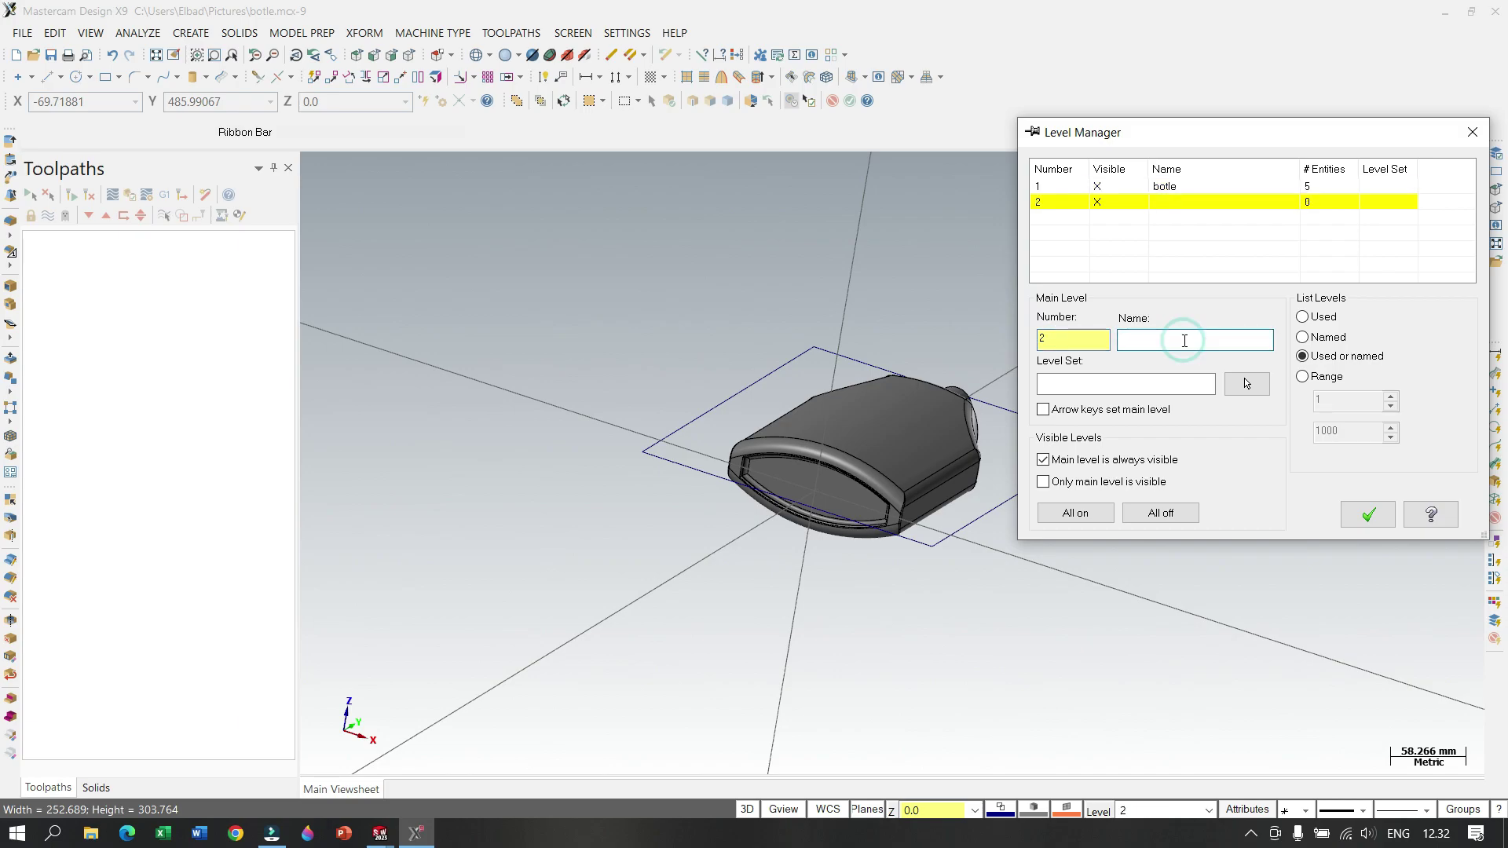
left_click(1368, 514)
scroll(725, 457, "down", 1)
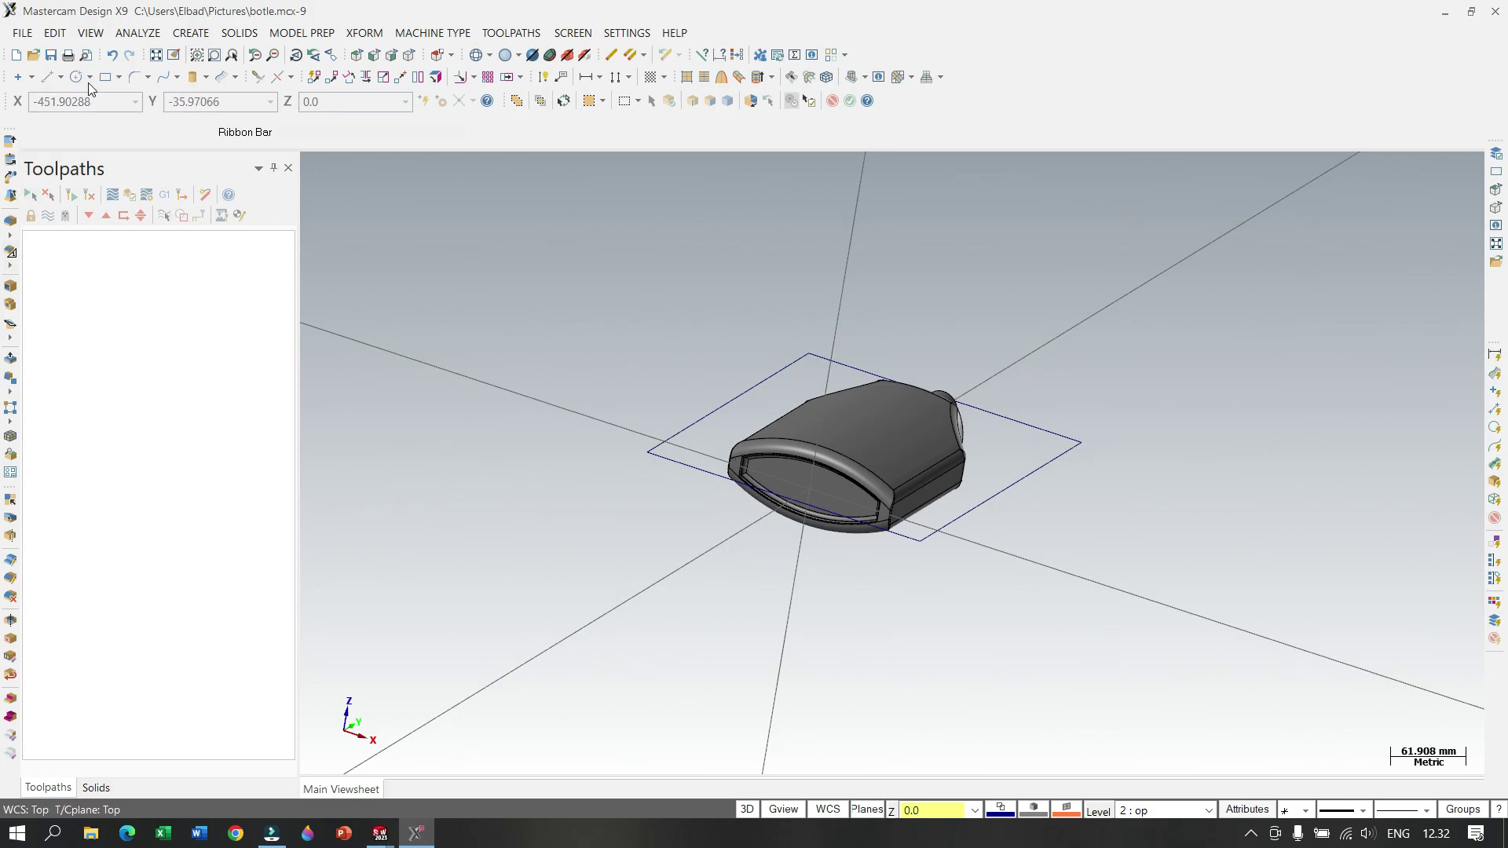
Step: Start a Solids Extrude and chain the rectangle as its profile
left_click(240, 33)
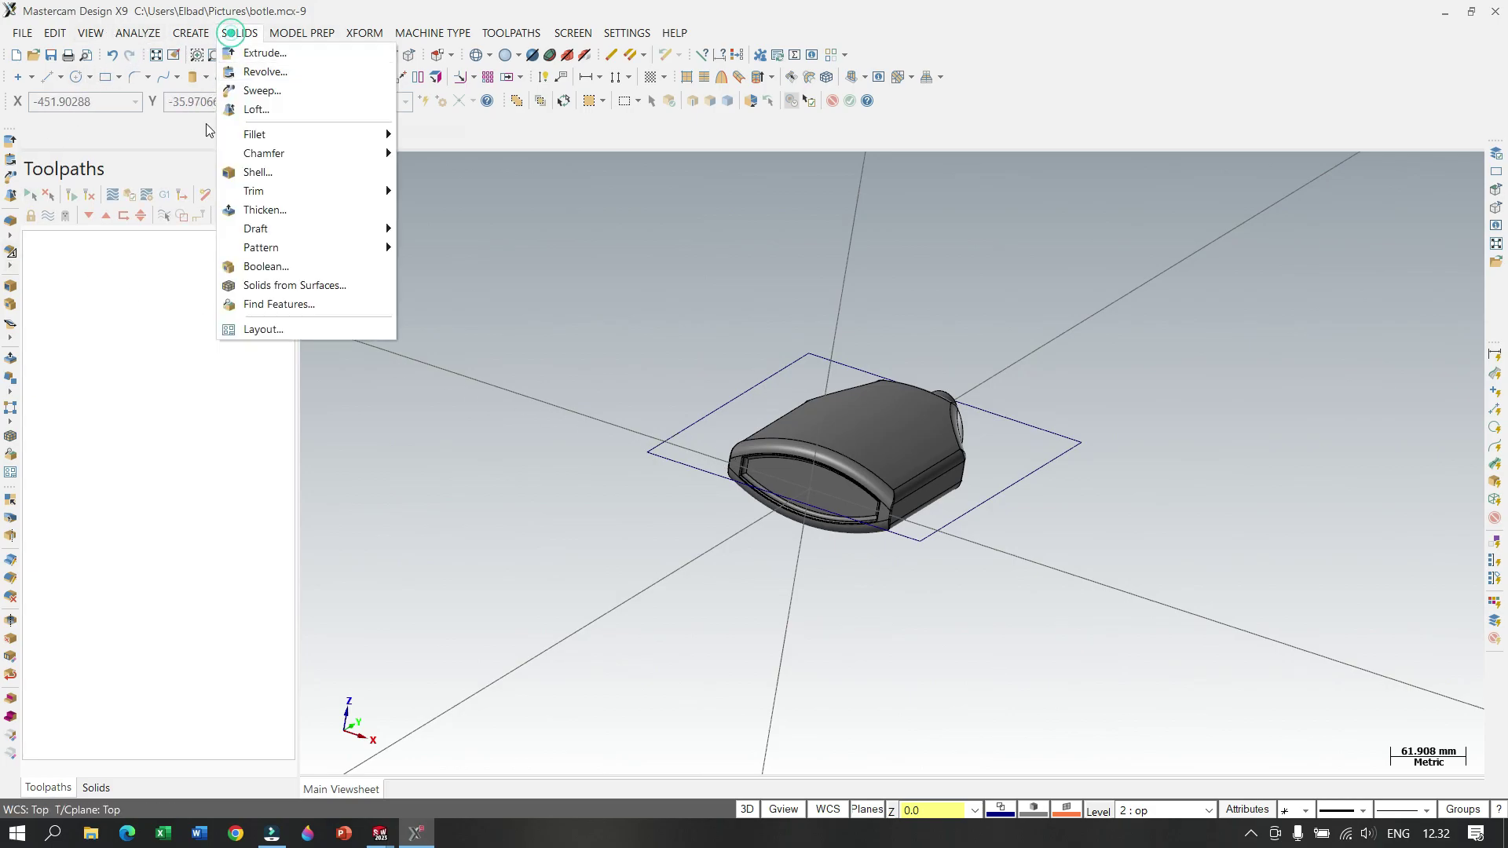
left_click(238, 32)
left_click(251, 34)
left_click(254, 52)
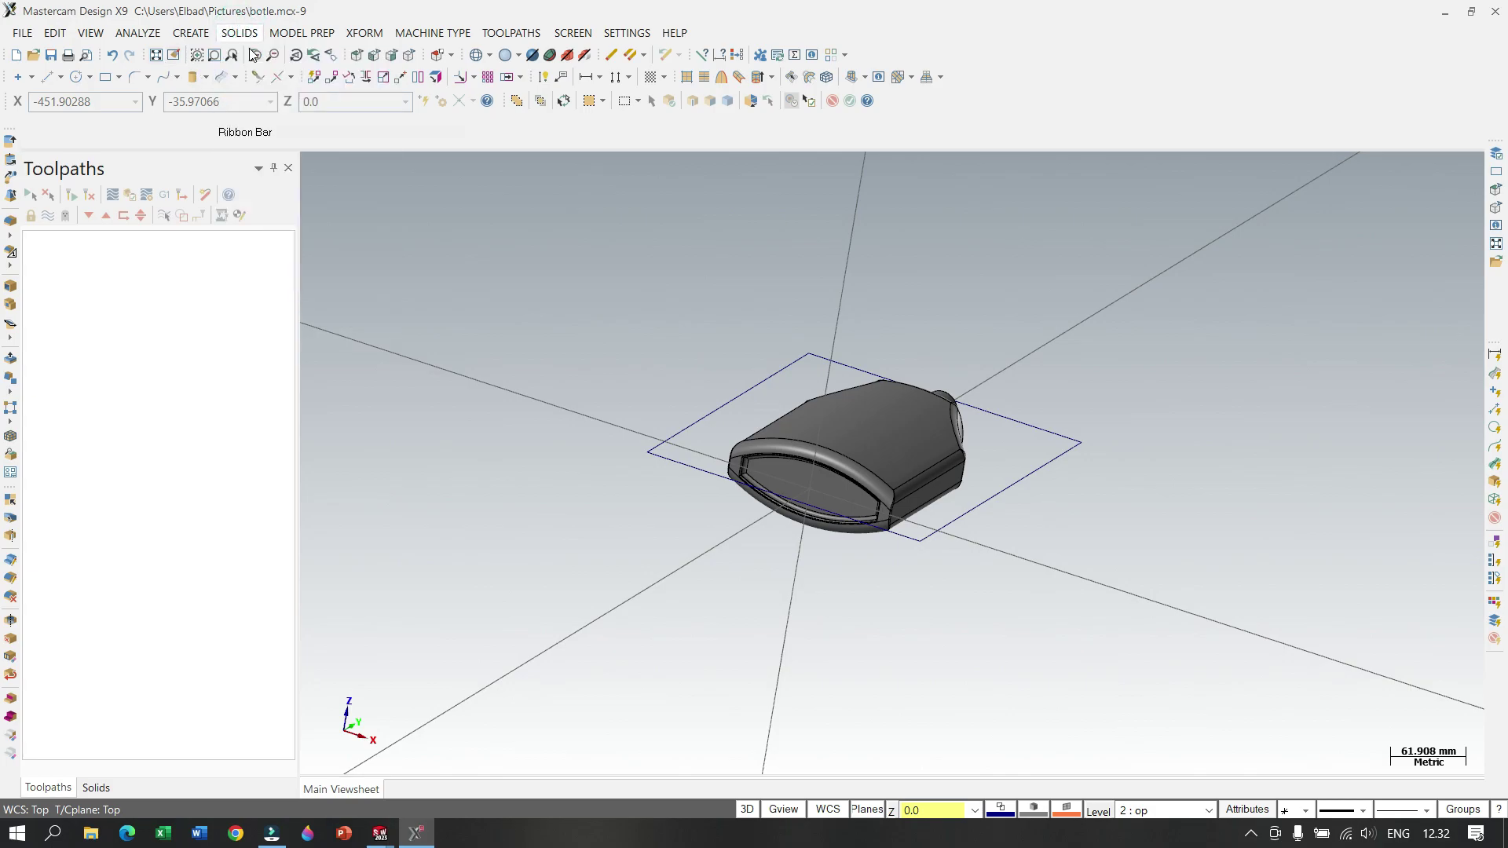
left_click(741, 389)
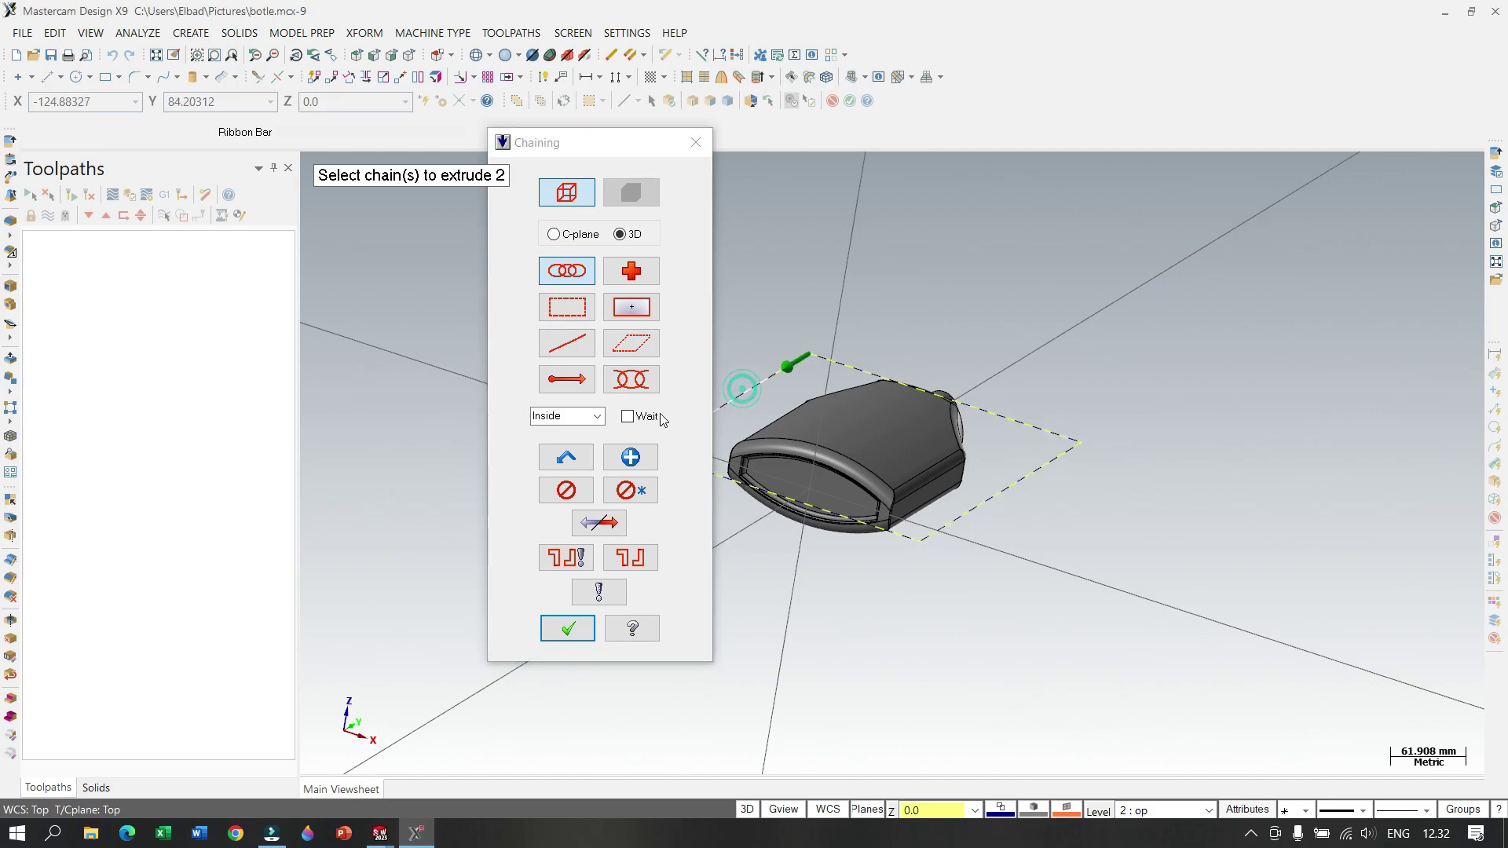
Step: Extrude the rectangle 60 mm downward as an Add boss block around the bottle
left_click(567, 628)
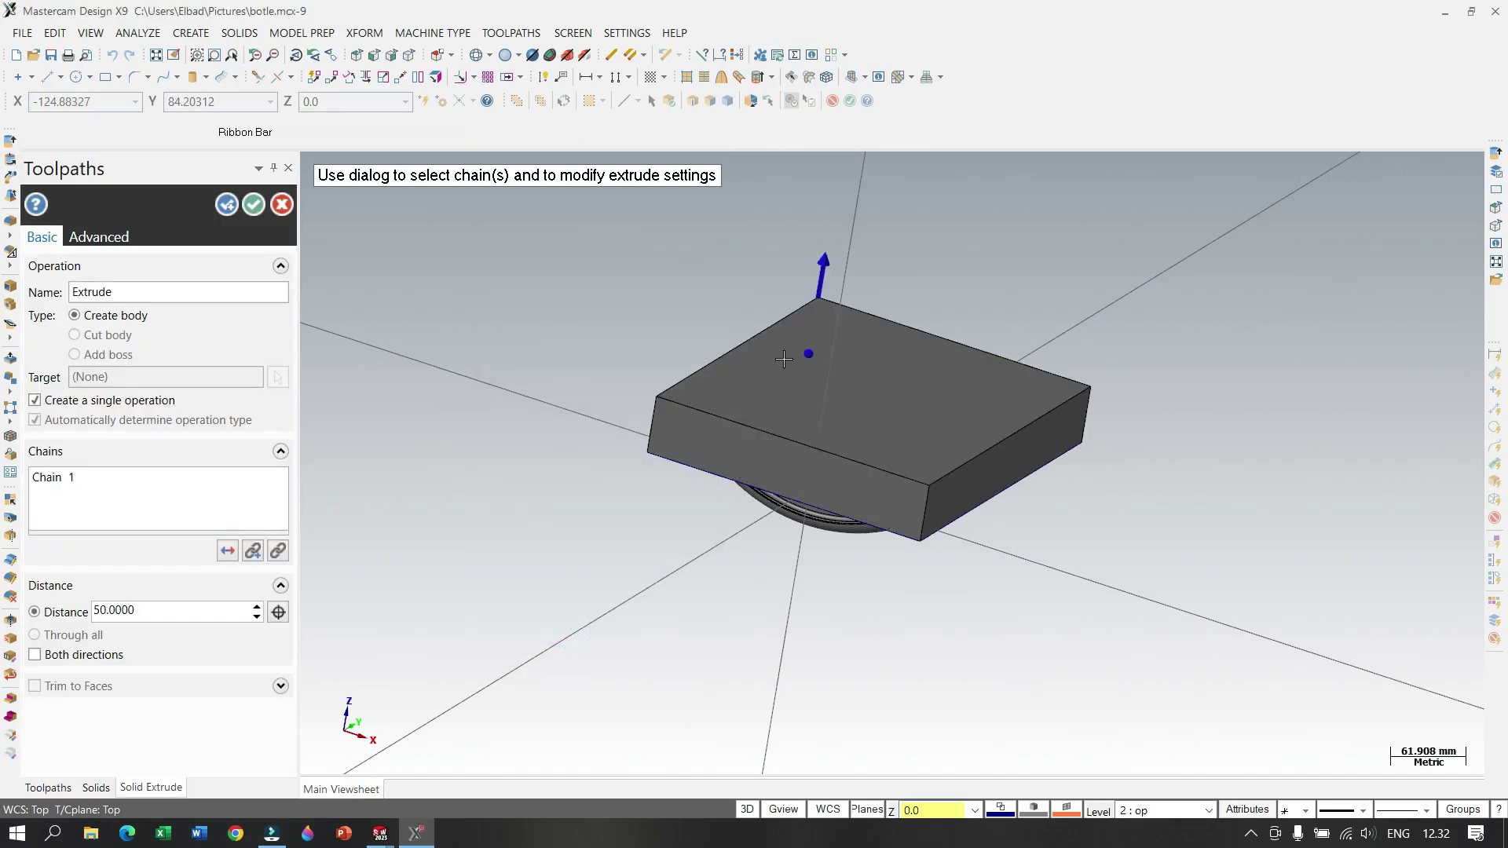
mouse_move(822, 276)
left_mouse_down()
mouse_move(703, 554)
mouse_move(679, 383)
left_mouse_up()
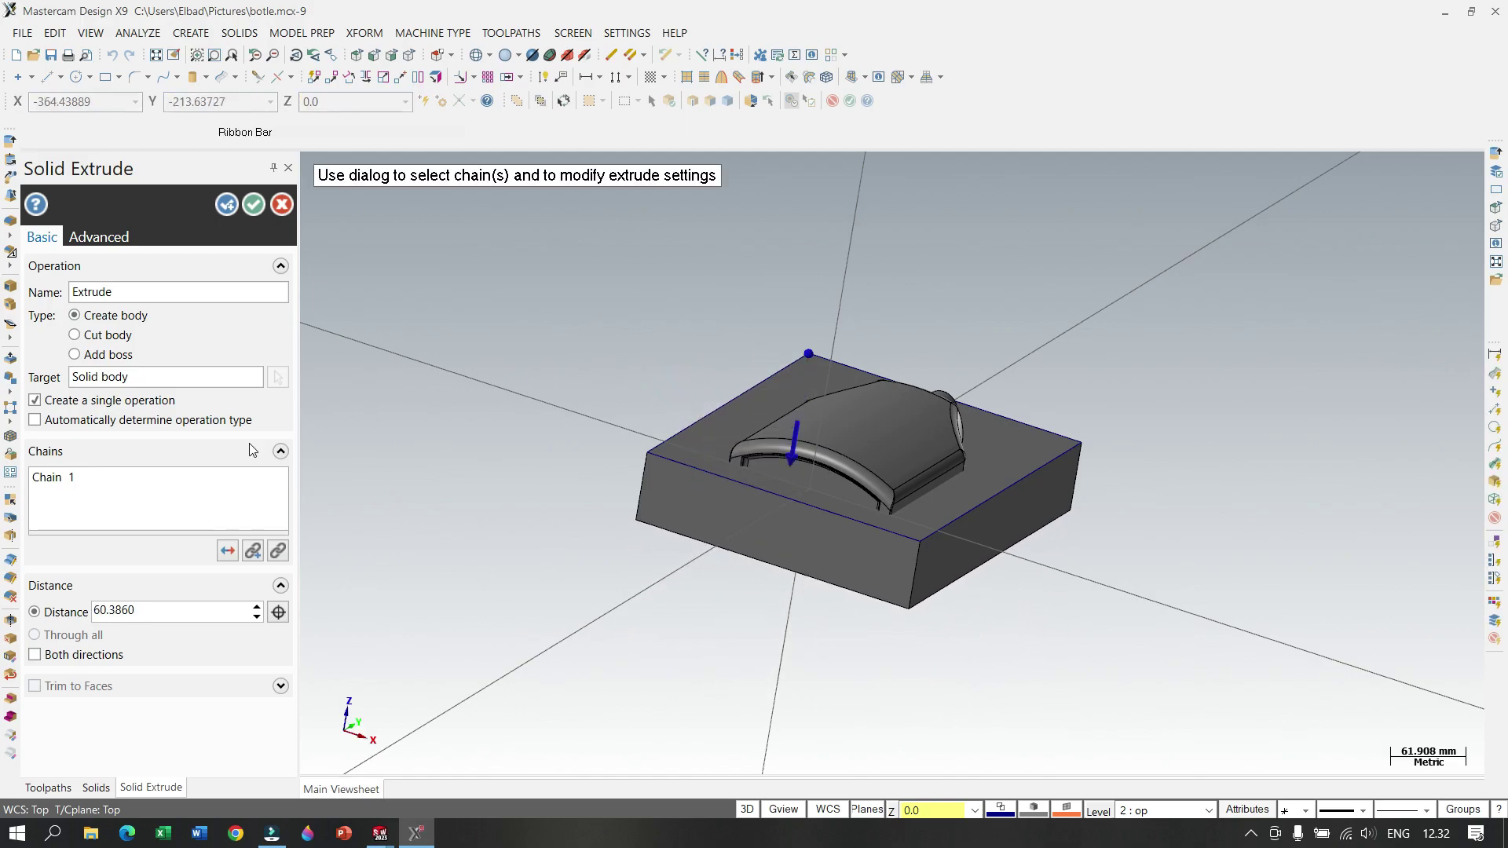
left_click(163, 614)
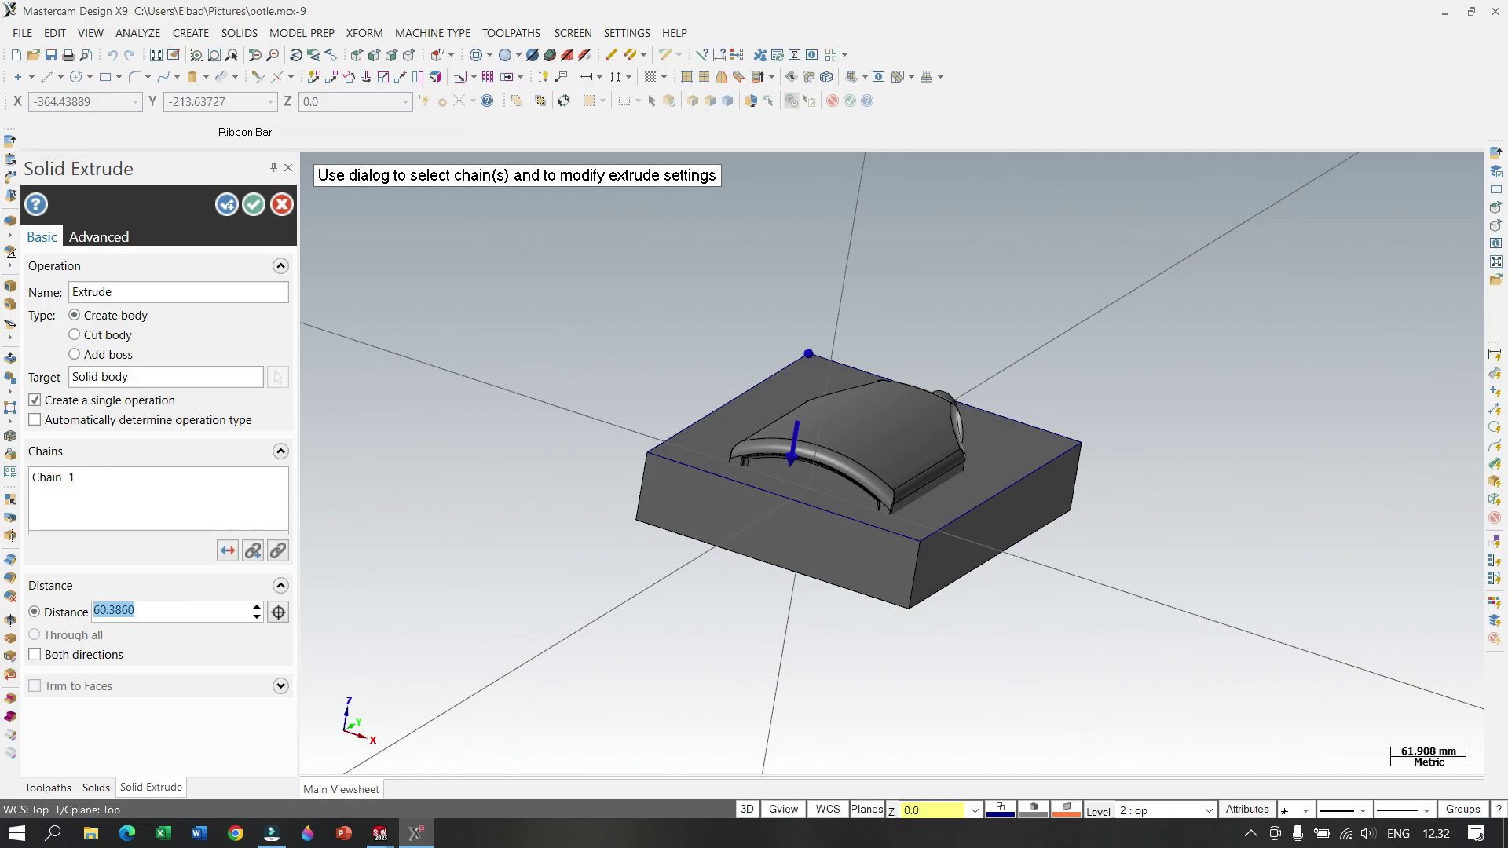
type("60")
key("Return")
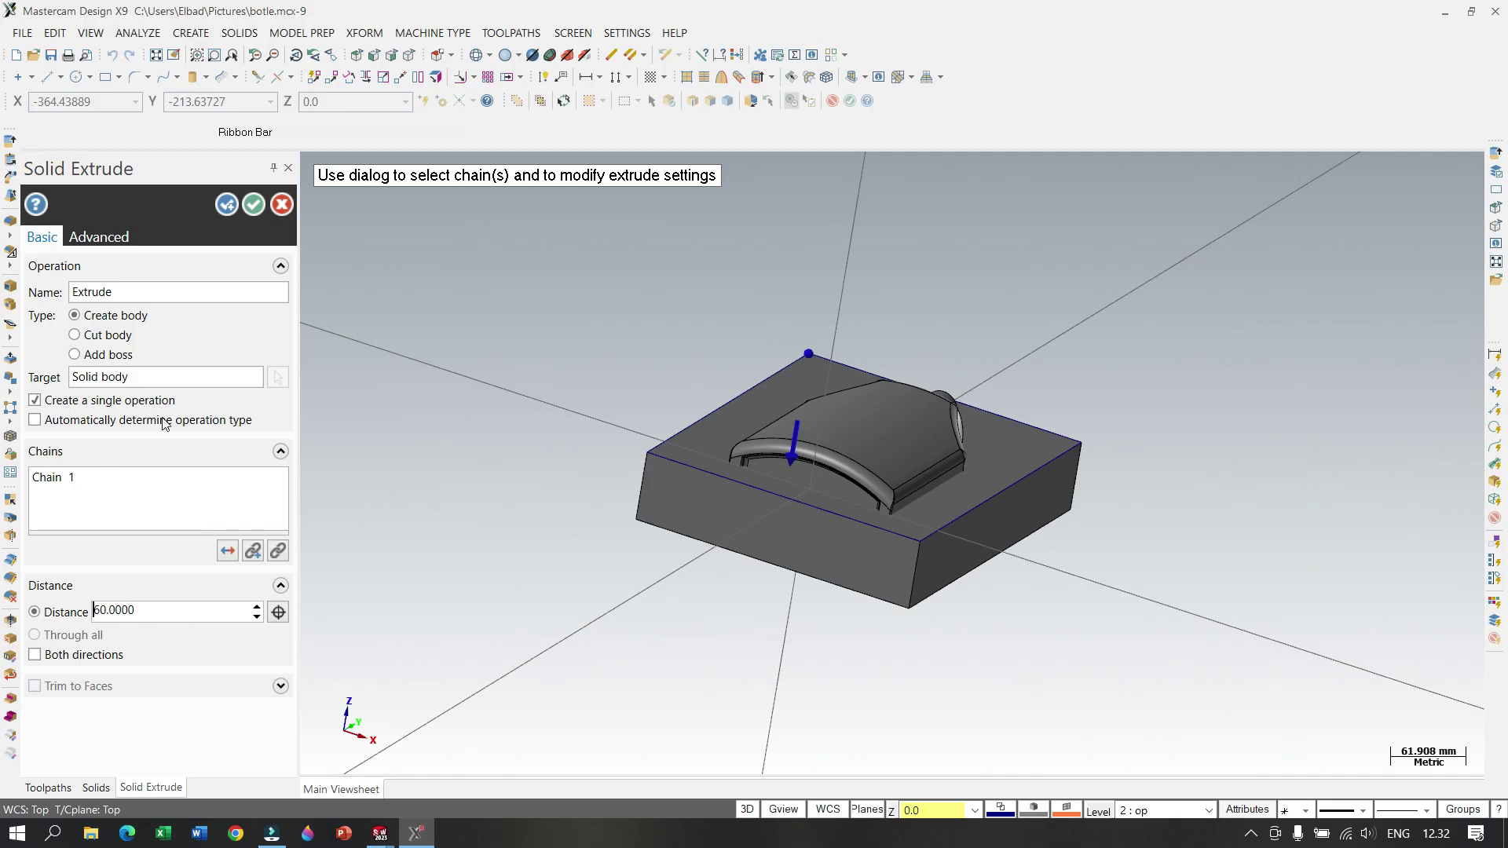
left_click(82, 356)
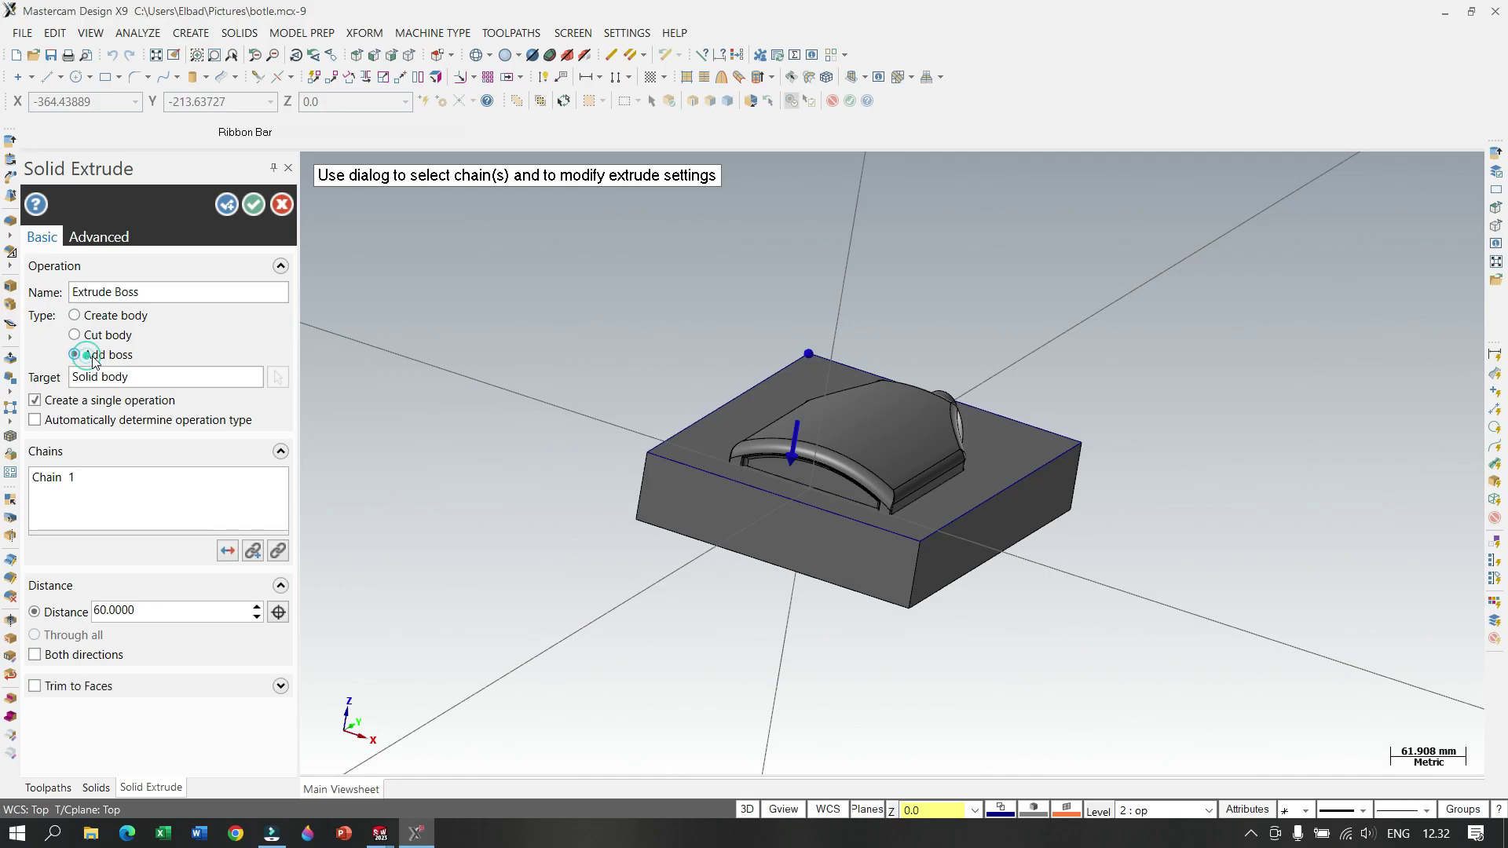
left_click(253, 206)
mouse_move(639, 386)
middle_mouse_down()
mouse_move(562, 501)
mouse_move(581, 414)
mouse_move(695, 499)
mouse_move(794, 643)
mouse_move(766, 647)
mouse_move(1222, 468)
mouse_move(1100, 538)
mouse_move(1171, 538)
mouse_move(1157, 531)
mouse_move(1152, 560)
middle_mouse_up()
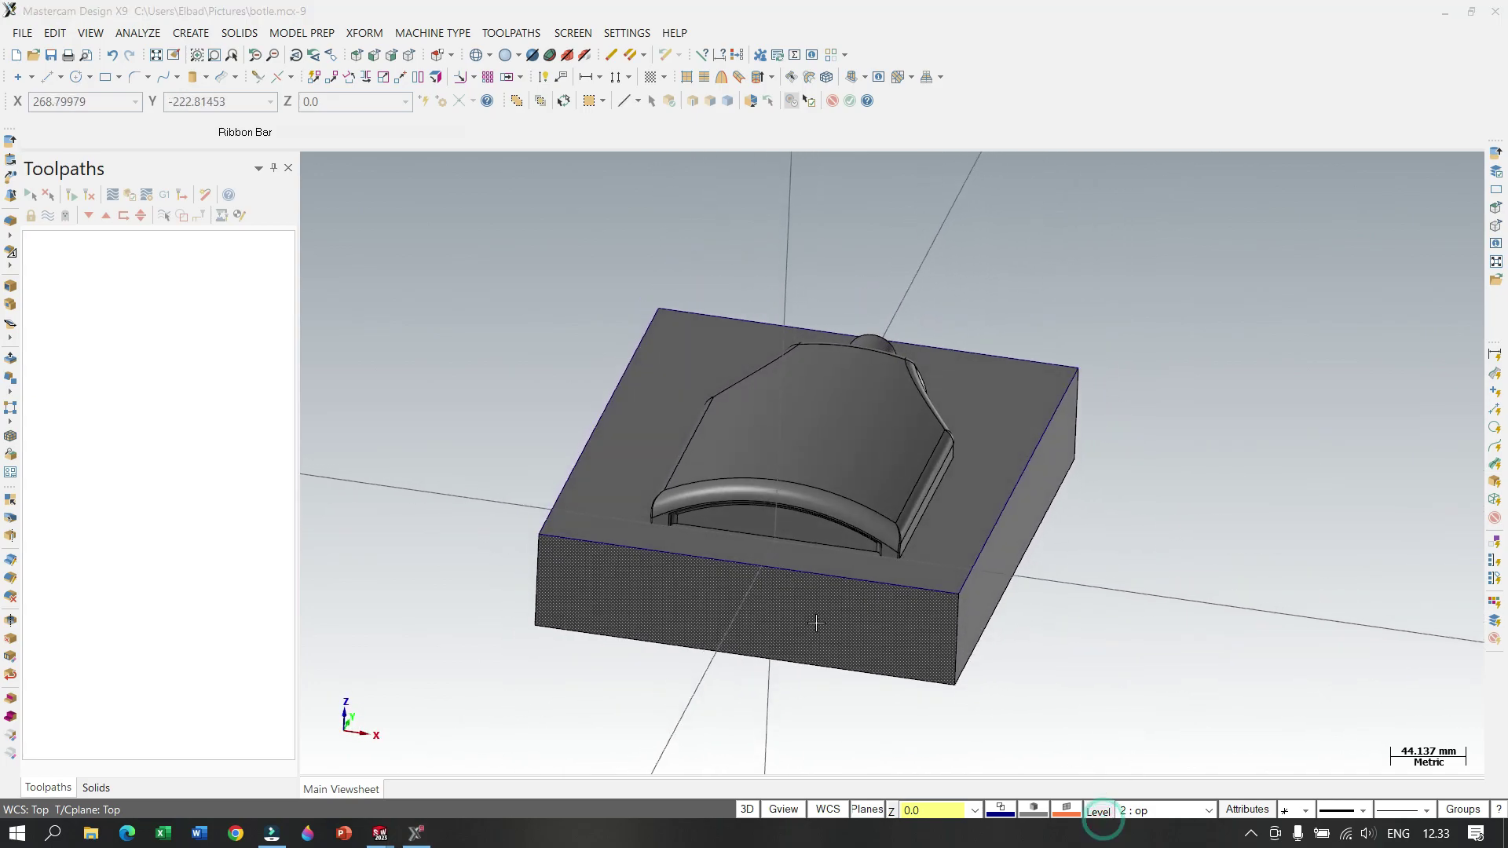
left_click(1095, 811)
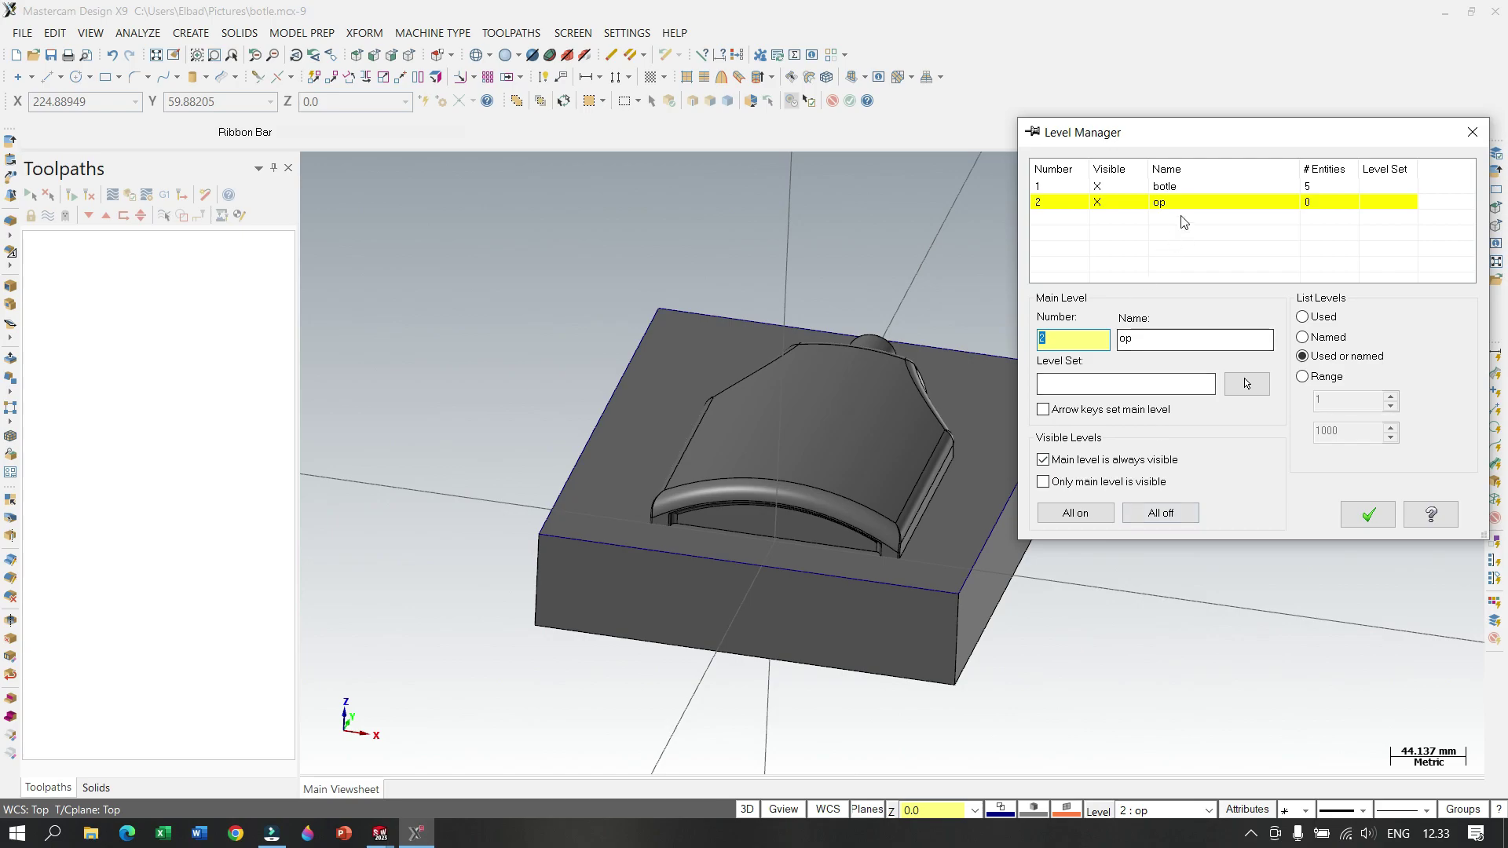
left_click(1098, 187)
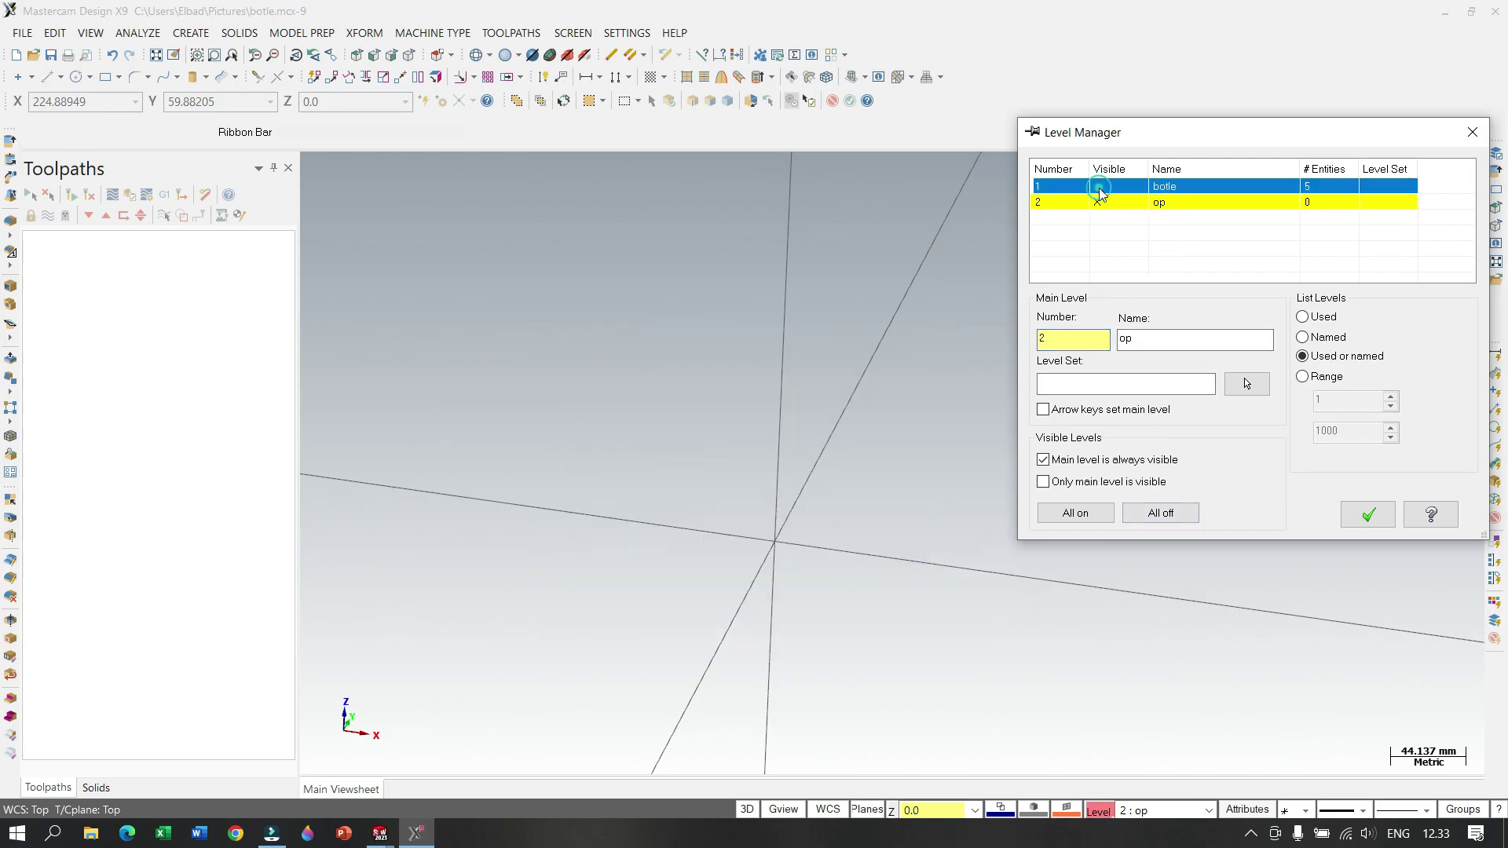
left_click(1098, 187)
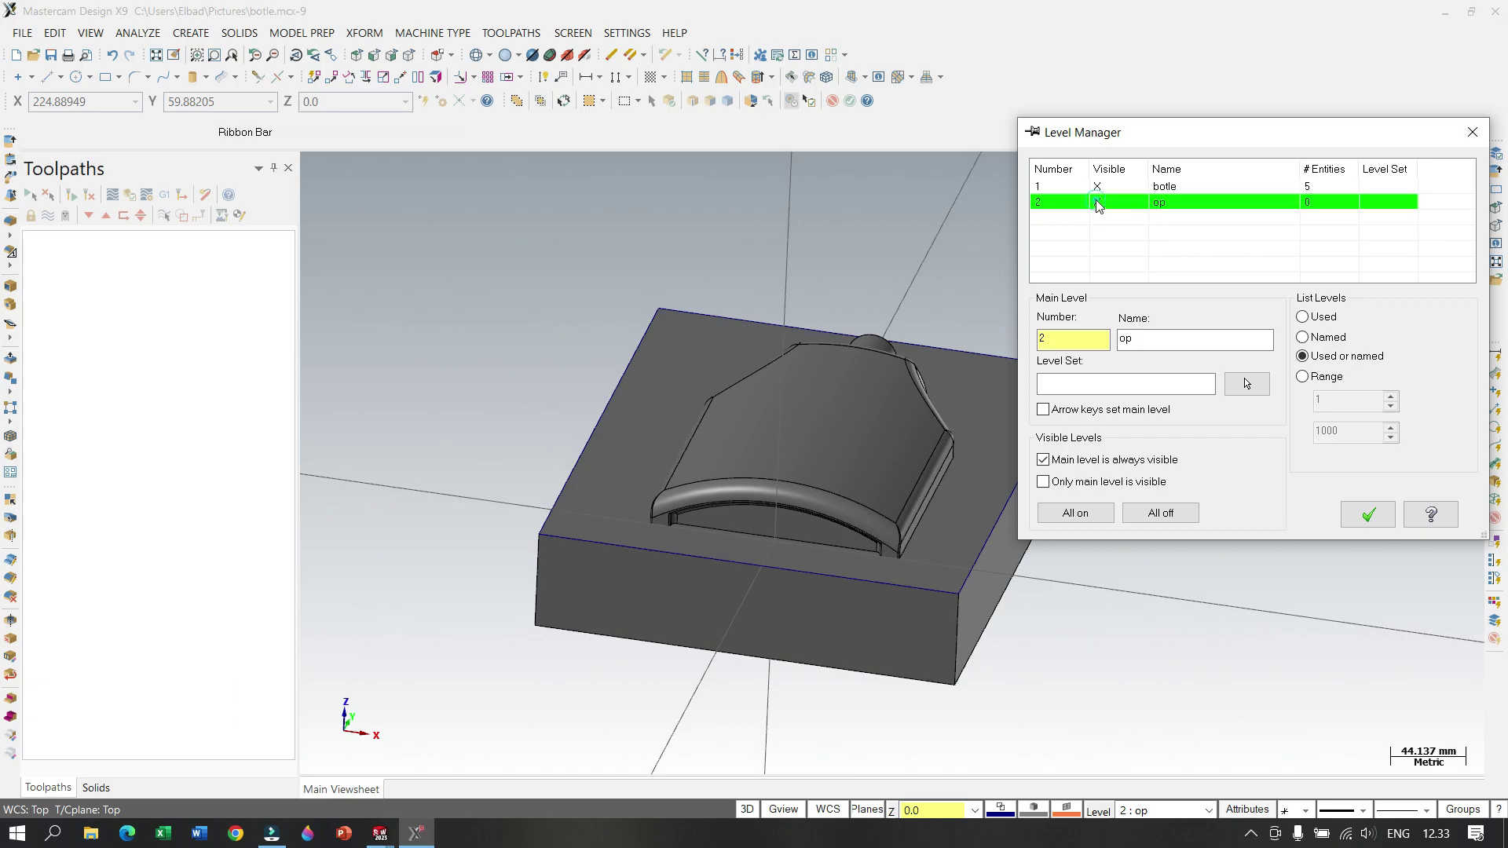
left_click(1098, 187)
left_click(1099, 188)
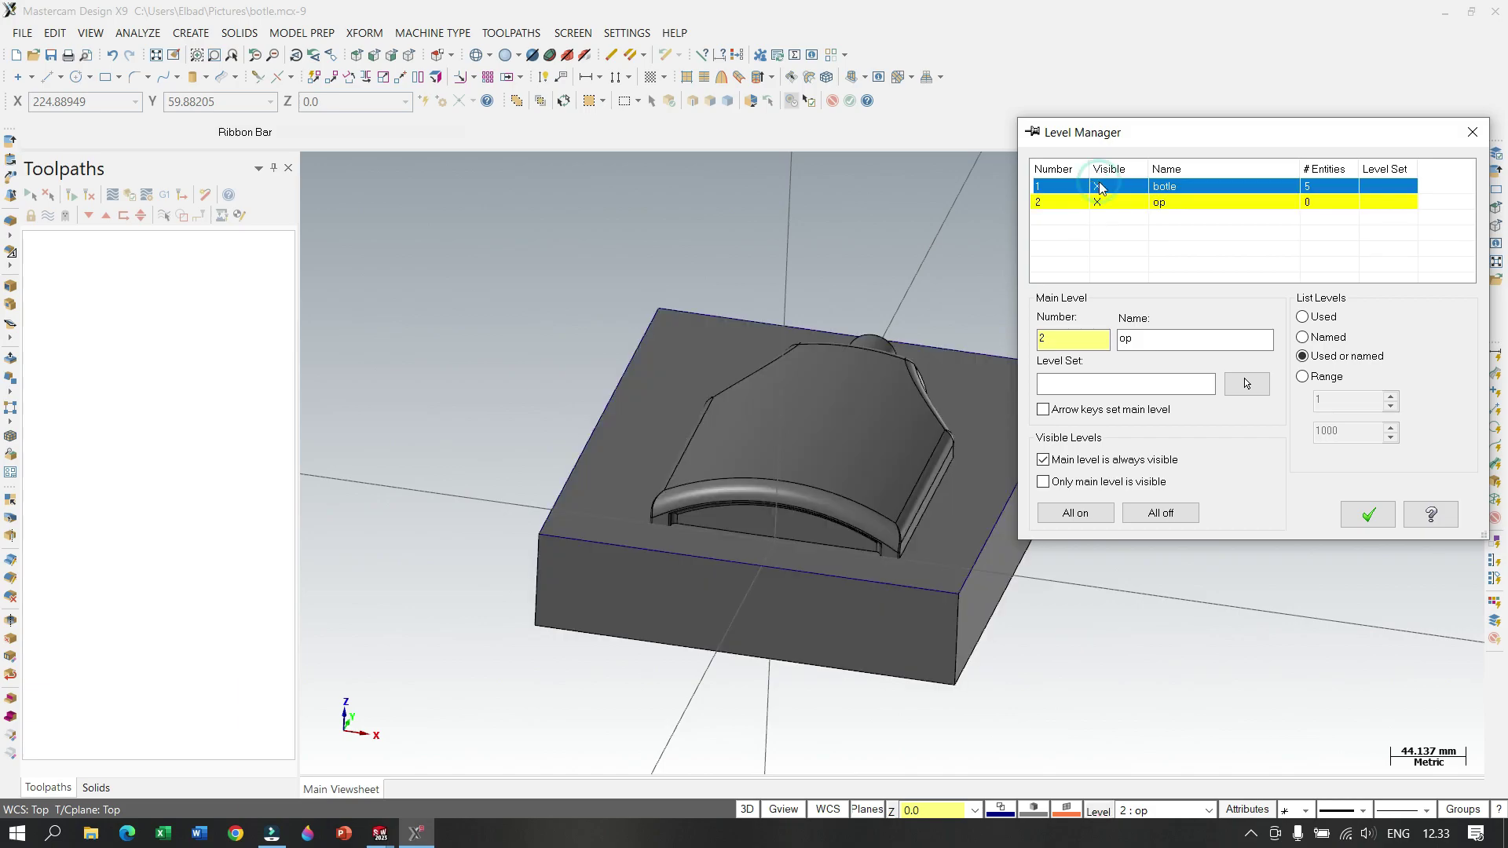
left_click(1371, 524)
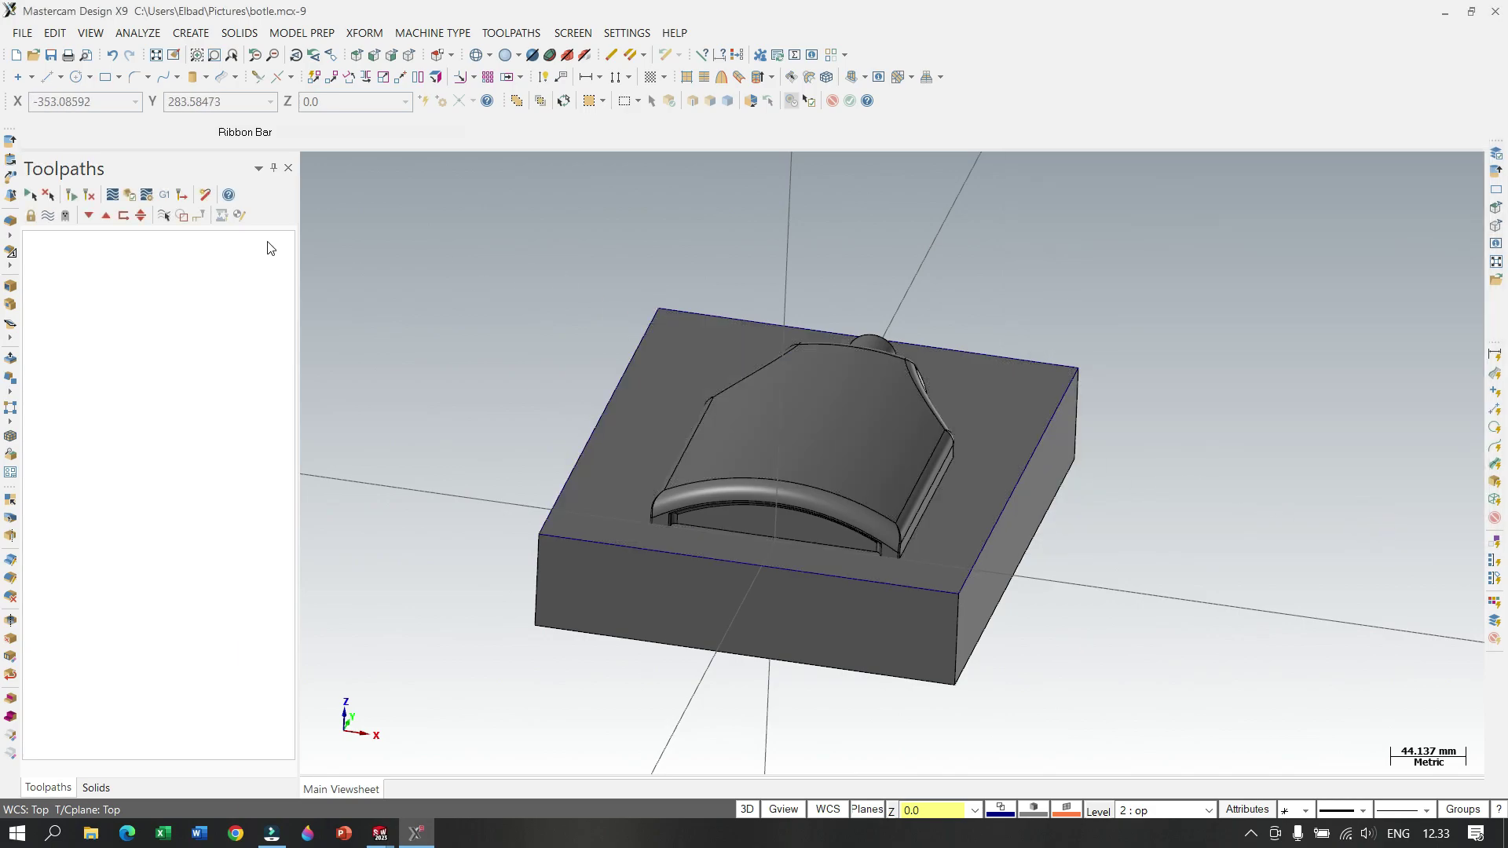
left_click(32, 57)
Step: Reopen the botle STEP file without saving, show the axes, and zoom out to the bottle
left_click(819, 450)
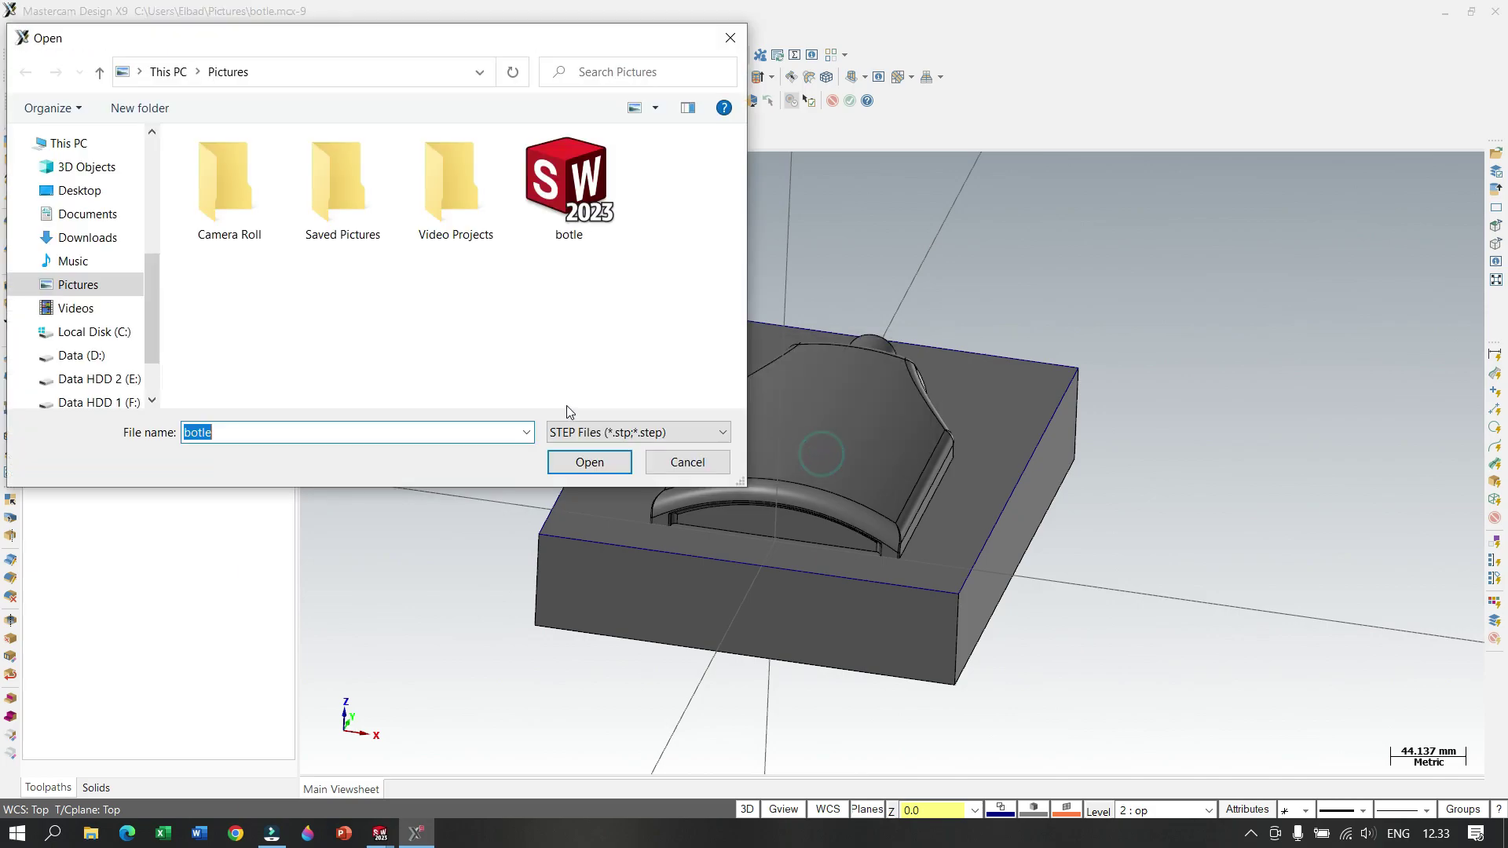
double_click(585, 188)
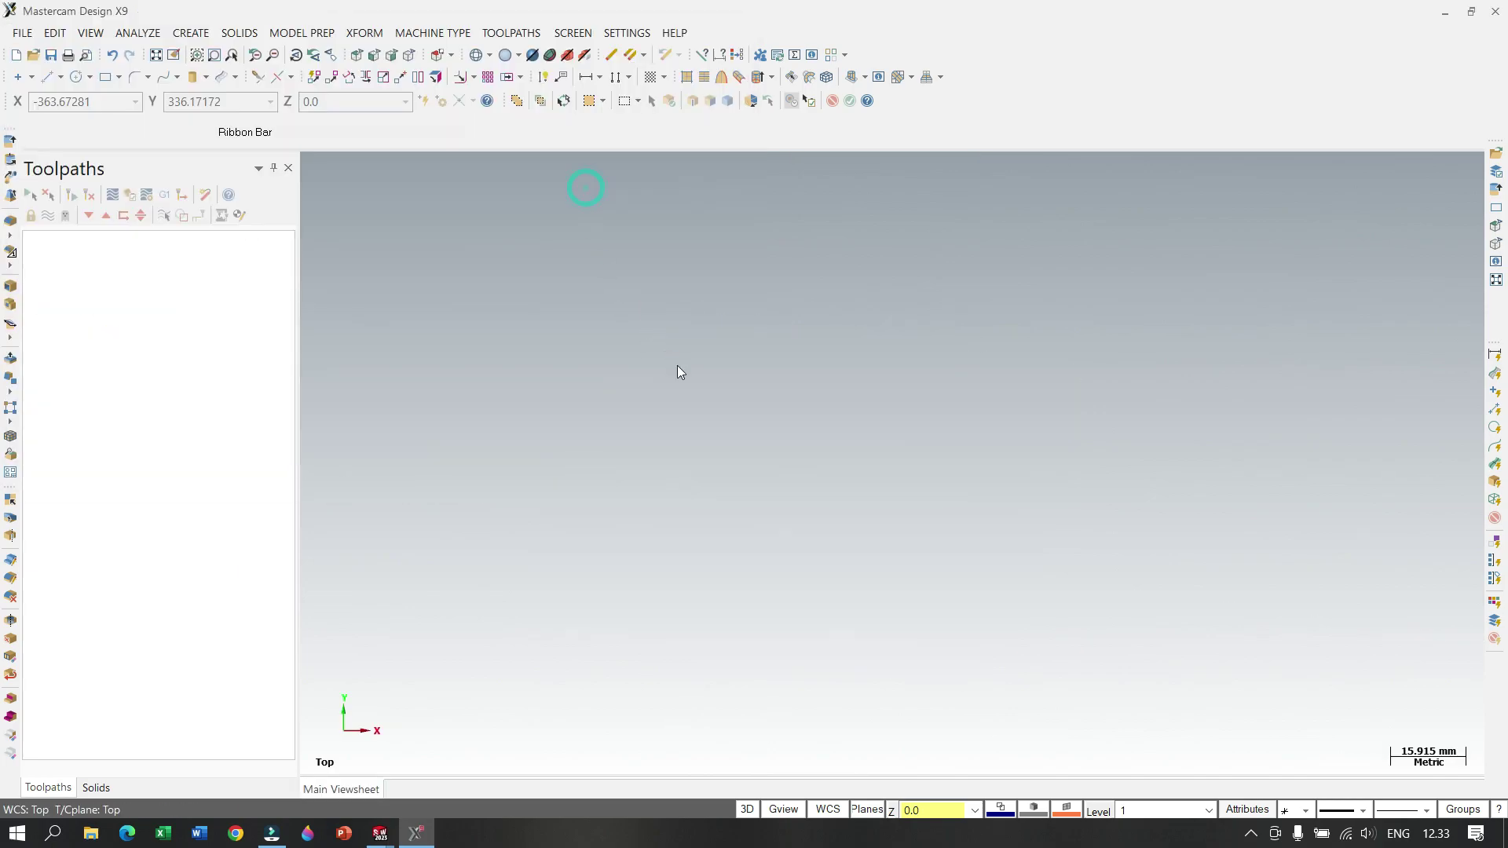
left_click(878, 76)
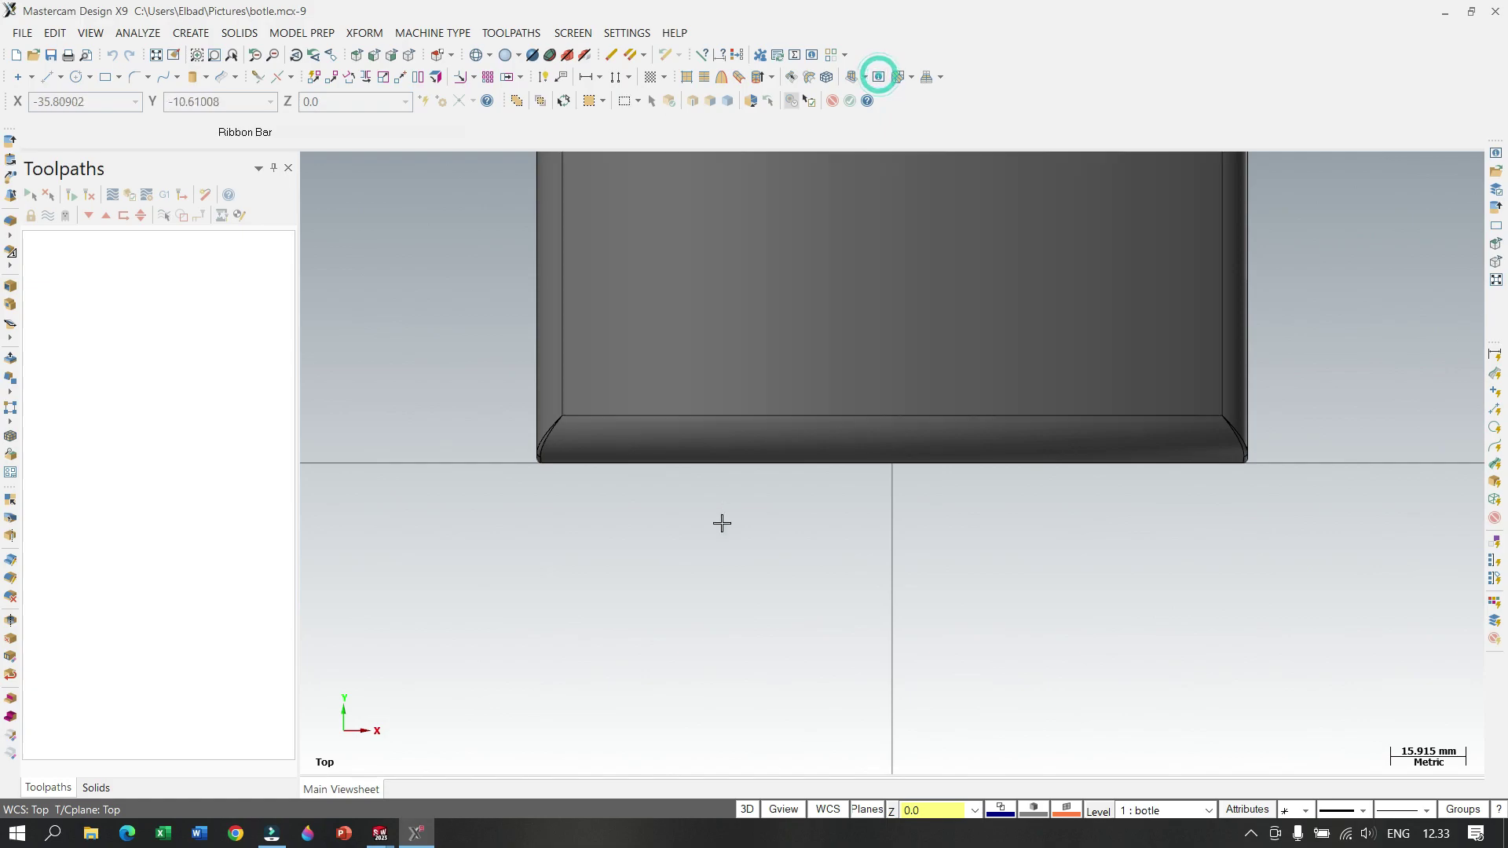
scroll(947, 620, "down", 2)
scroll(758, 674, "down", 2)
scroll(755, 671, "down", 3)
scroll(755, 672, "down", 1)
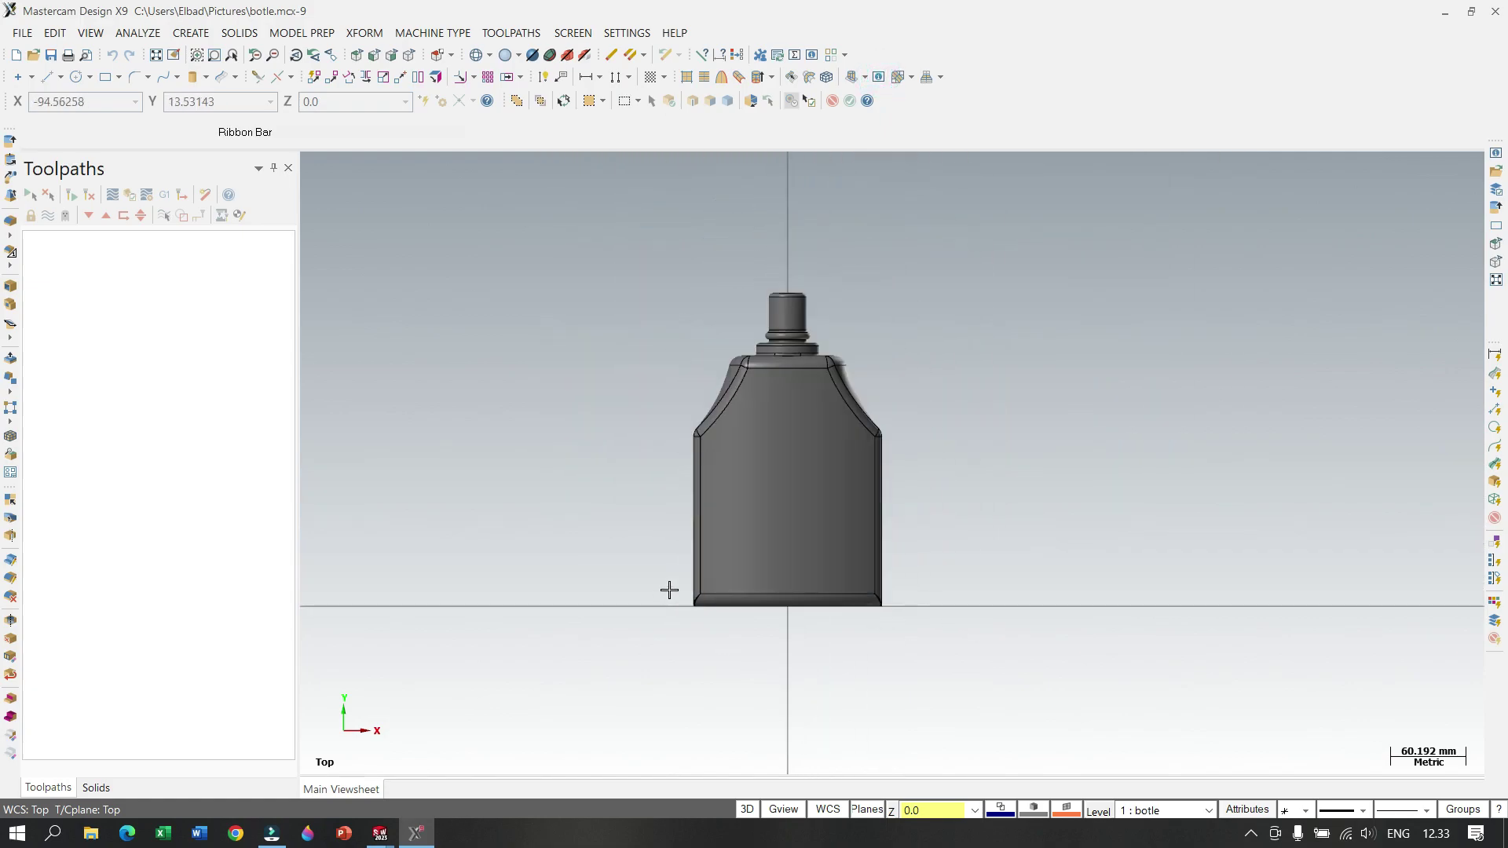
scroll(669, 589, "up", 1)
left_click(1098, 812)
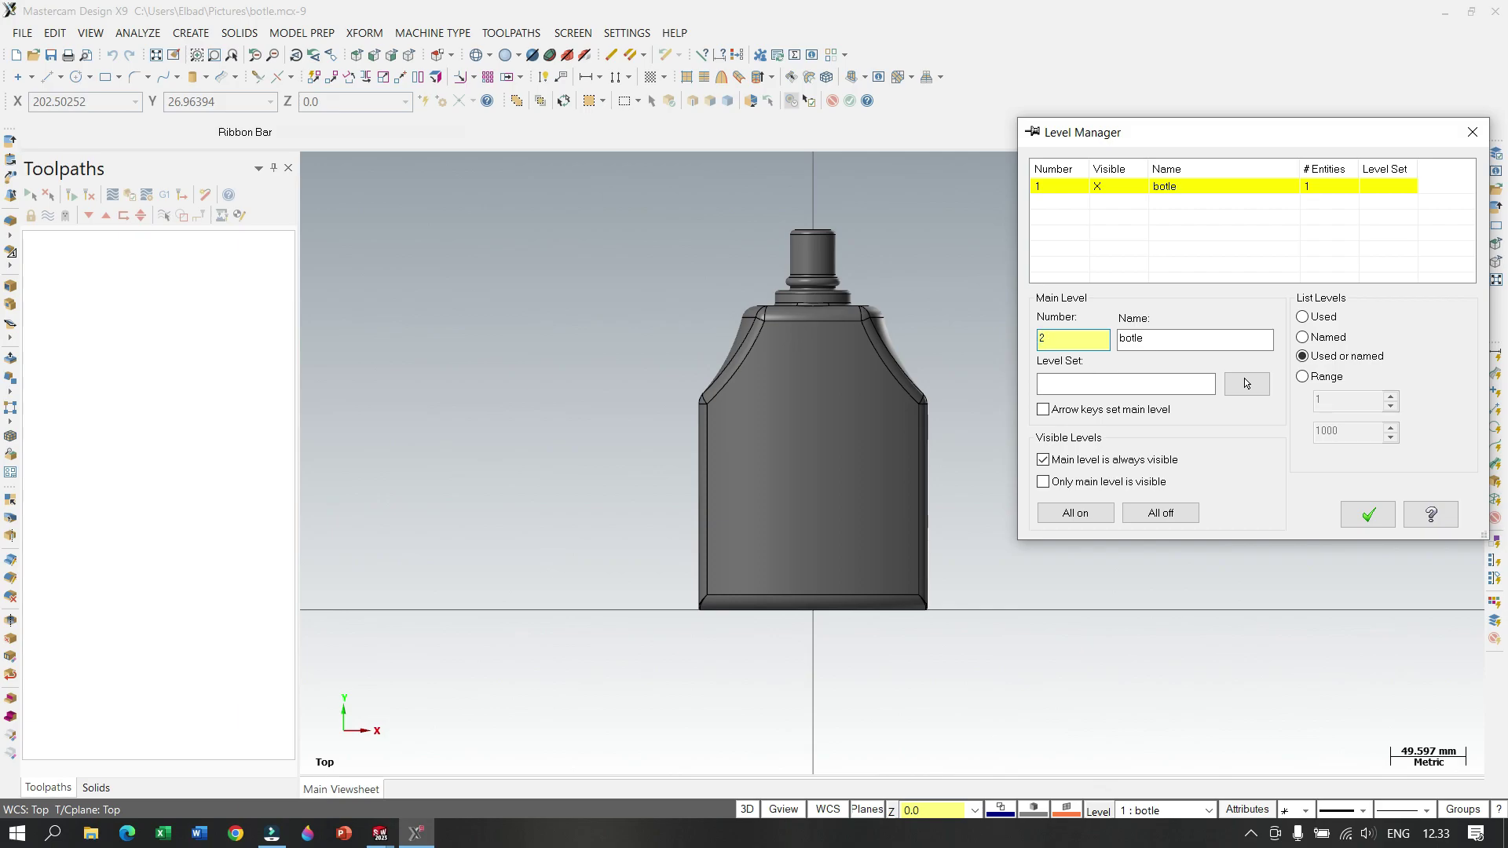
Step: Add a new level 2 named opr as the current level
left_click(1194, 339)
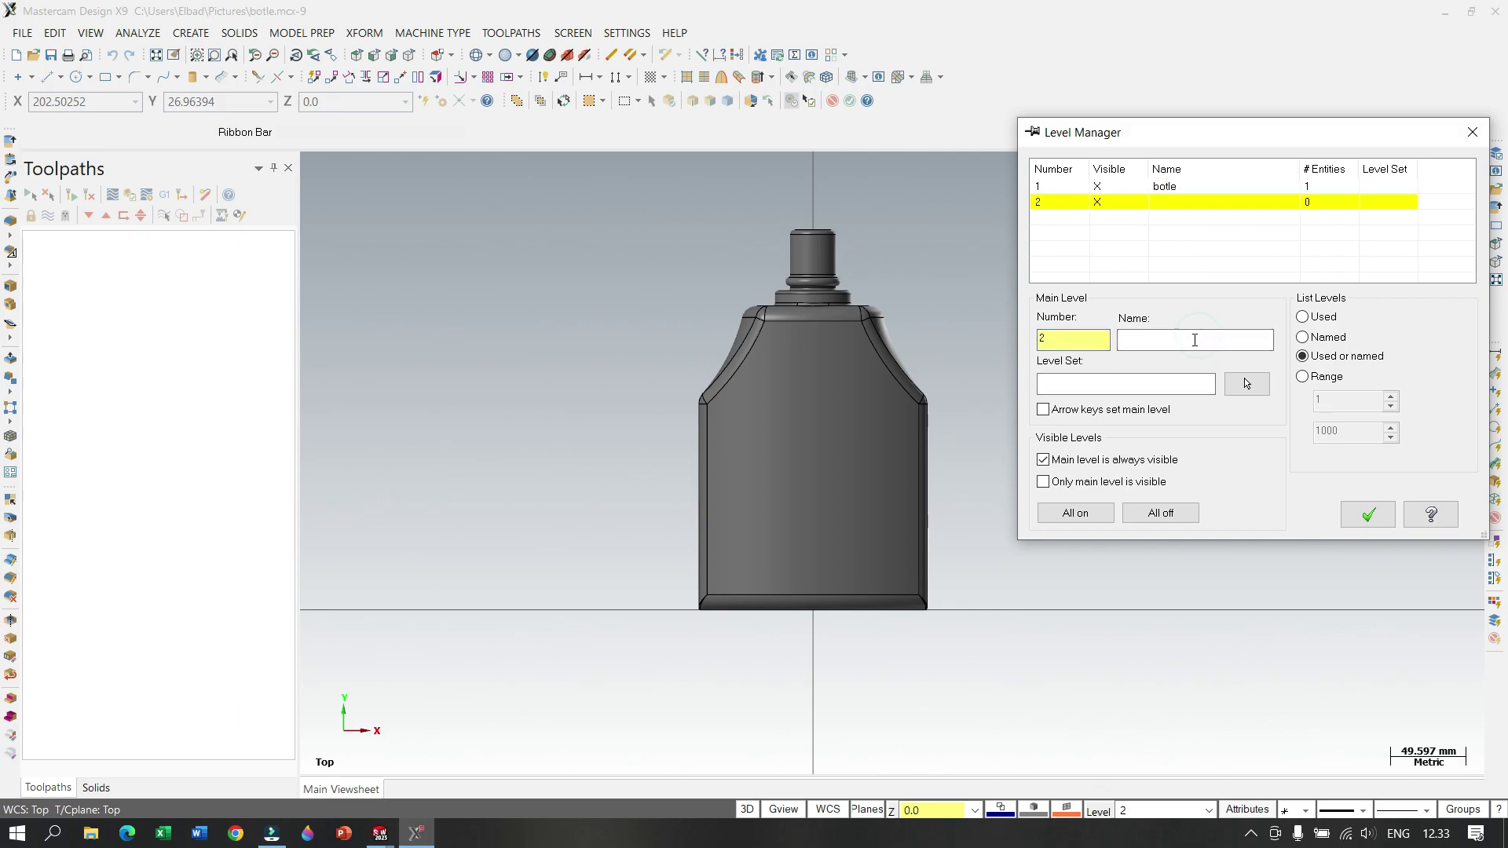
type("opr")
left_click(1366, 514)
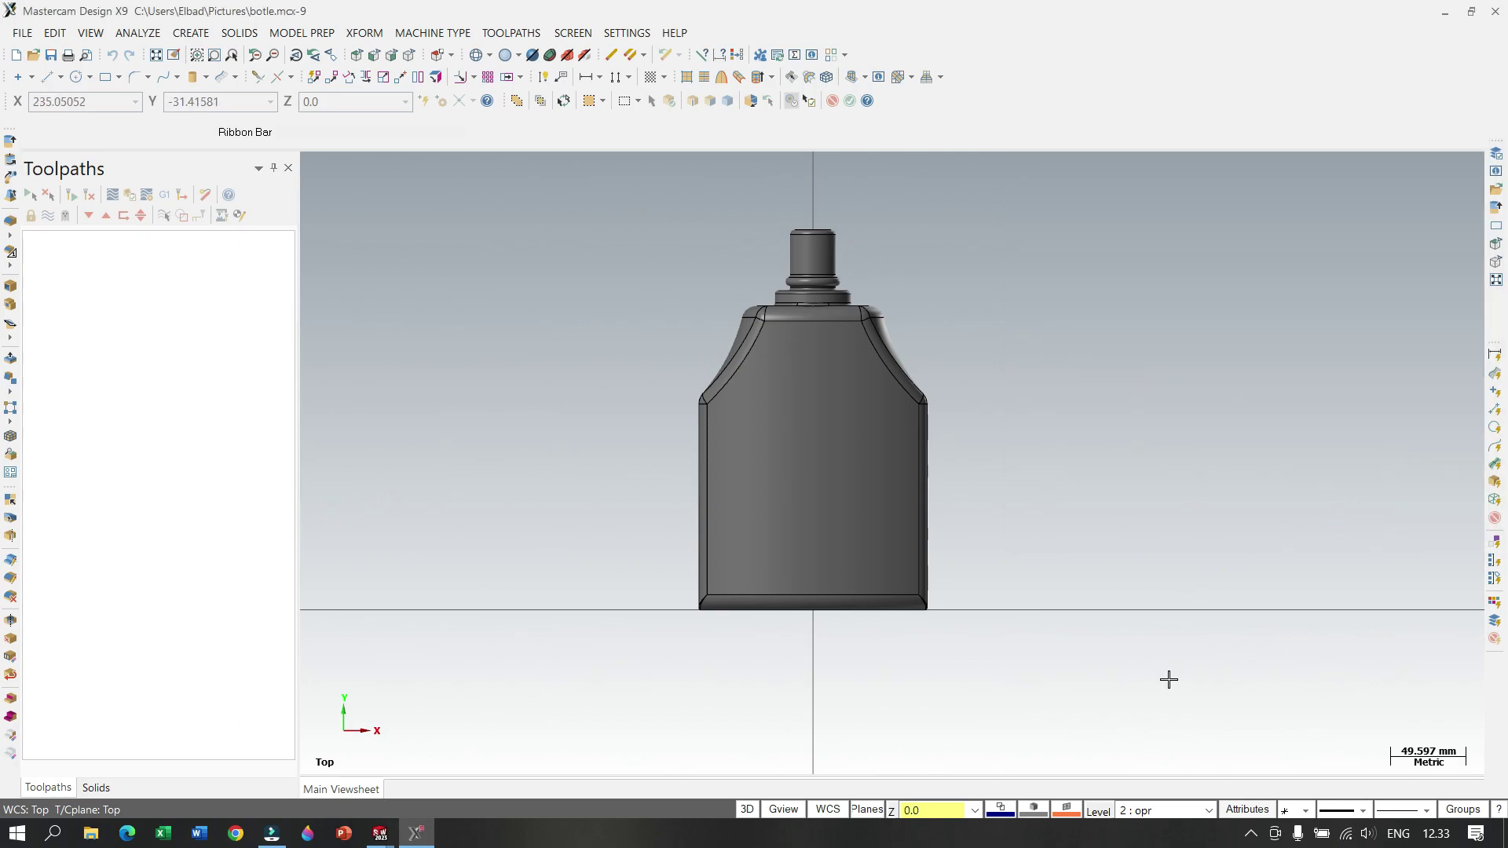
left_click(1098, 812)
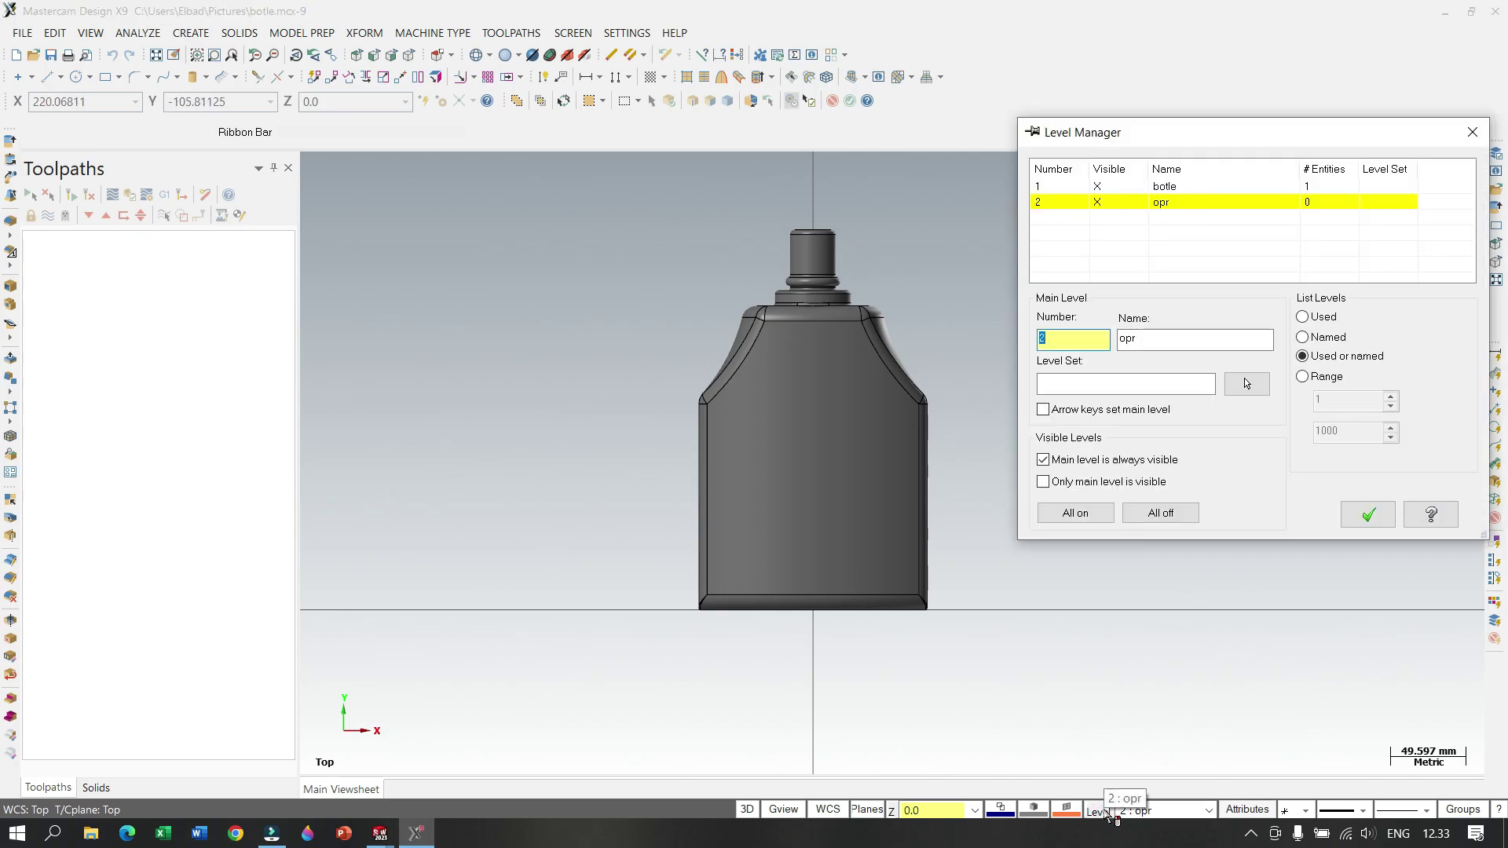
Step: Copy the bottle from level 1 onto level opr and hide level 1
left_click(1062, 201)
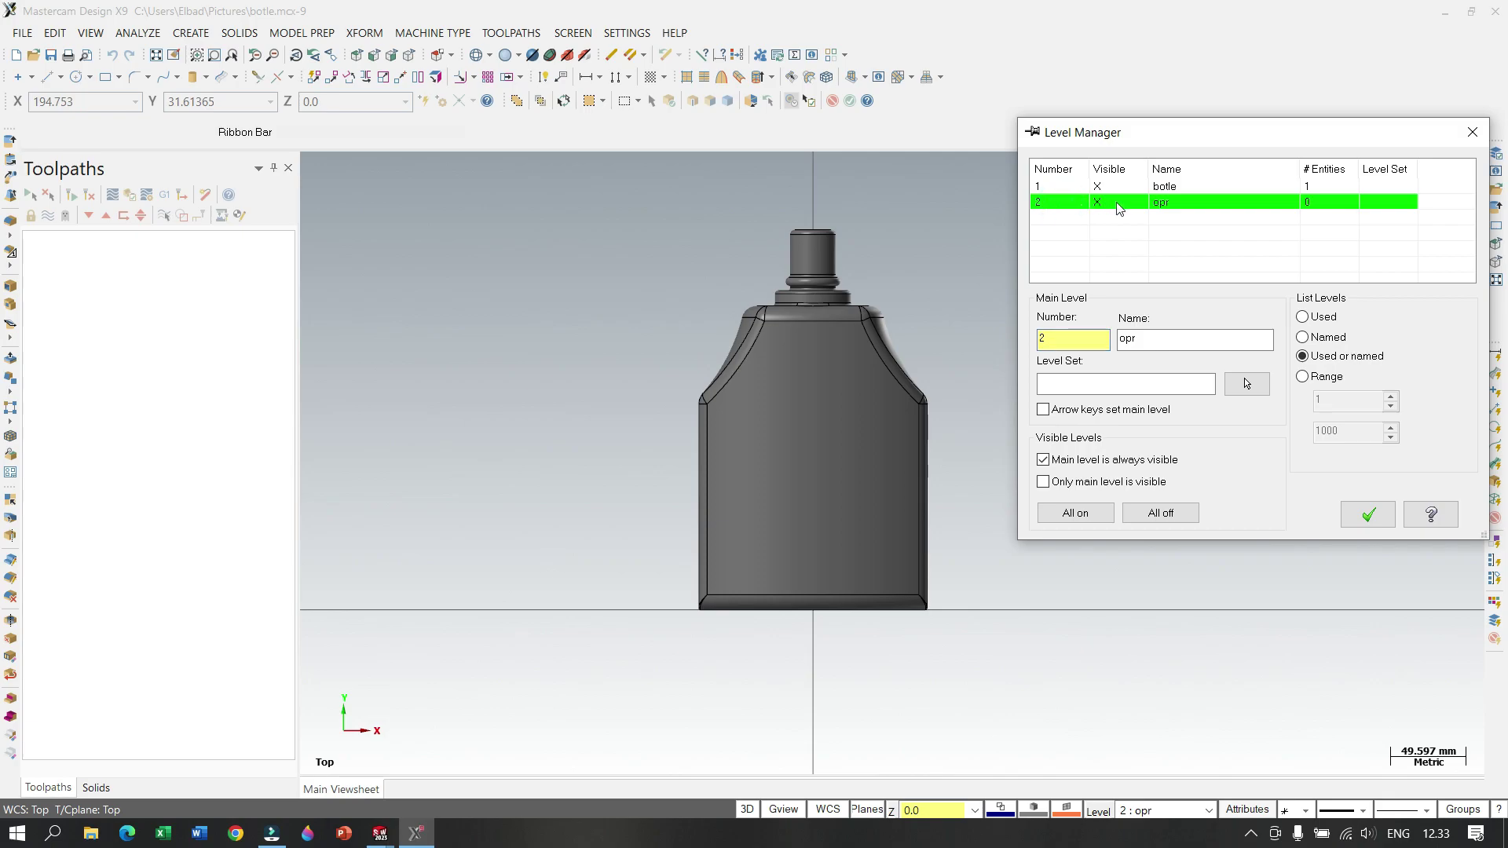
left_click(1180, 192)
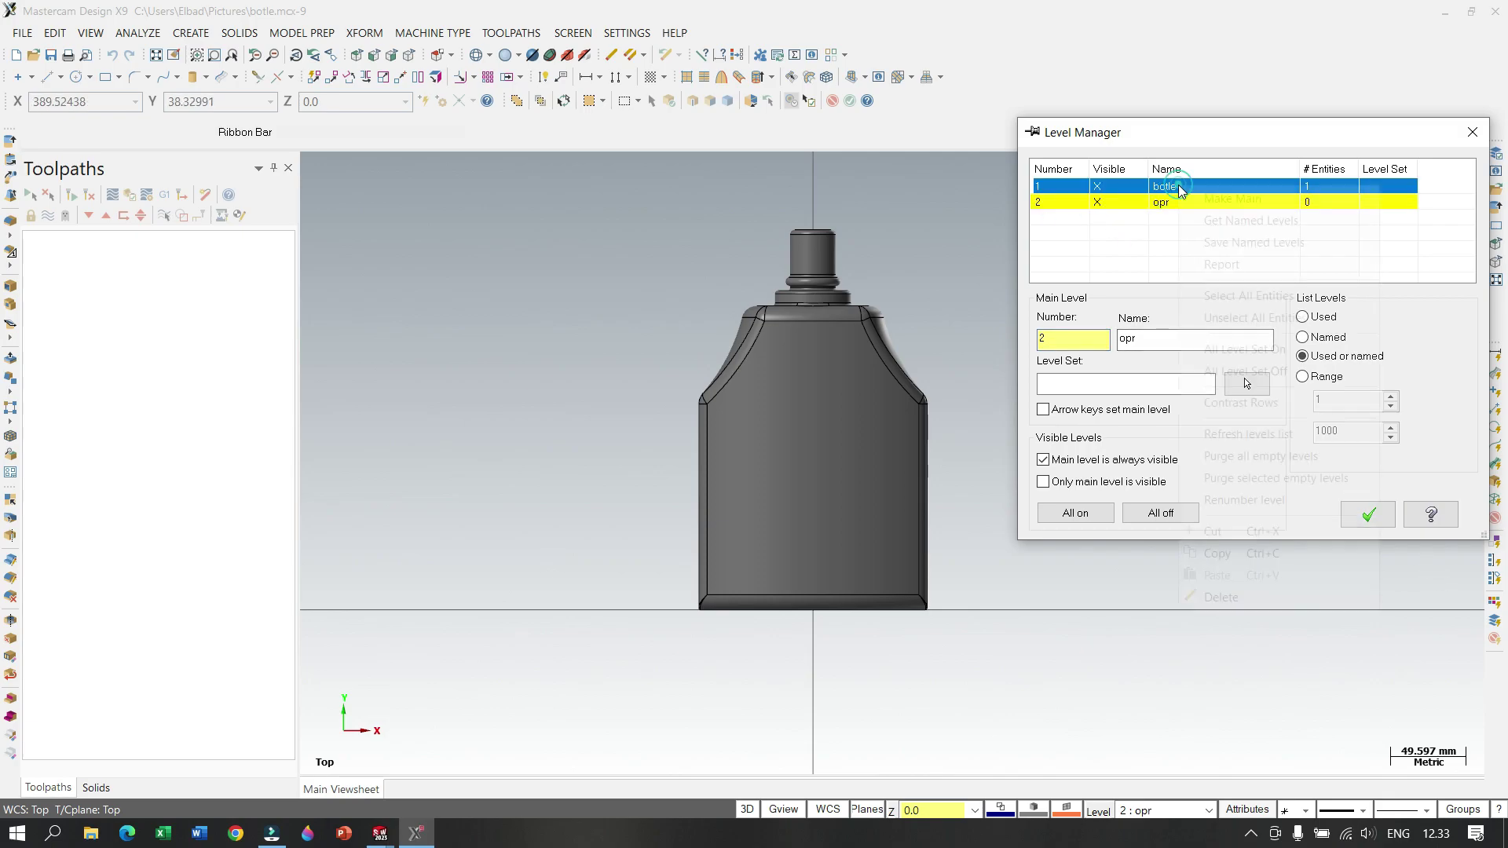
right_click(1180, 192)
left_click(1249, 553)
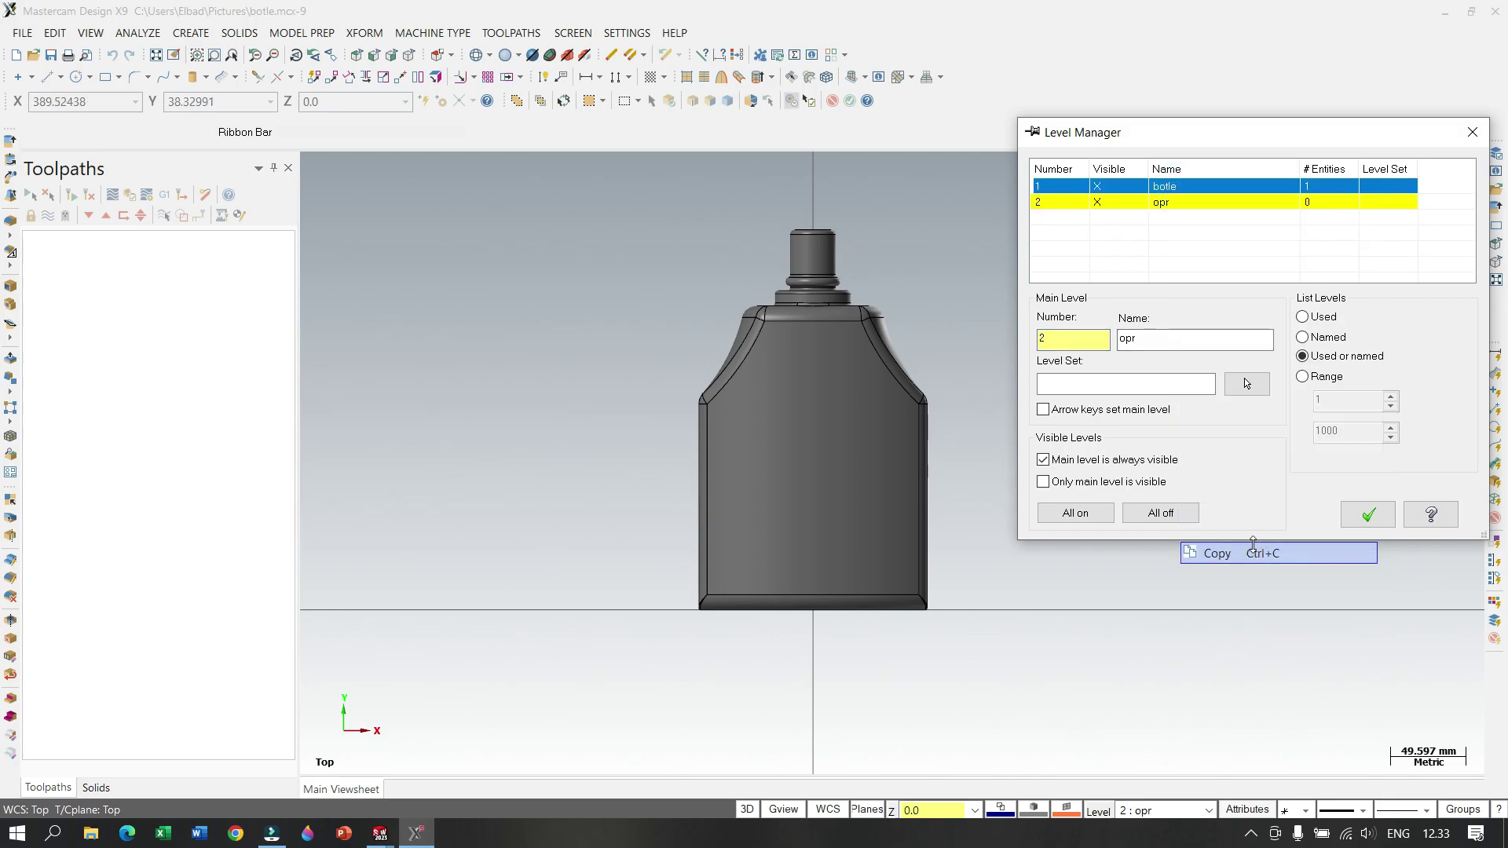
left_click(1178, 202)
right_click(1322, 204)
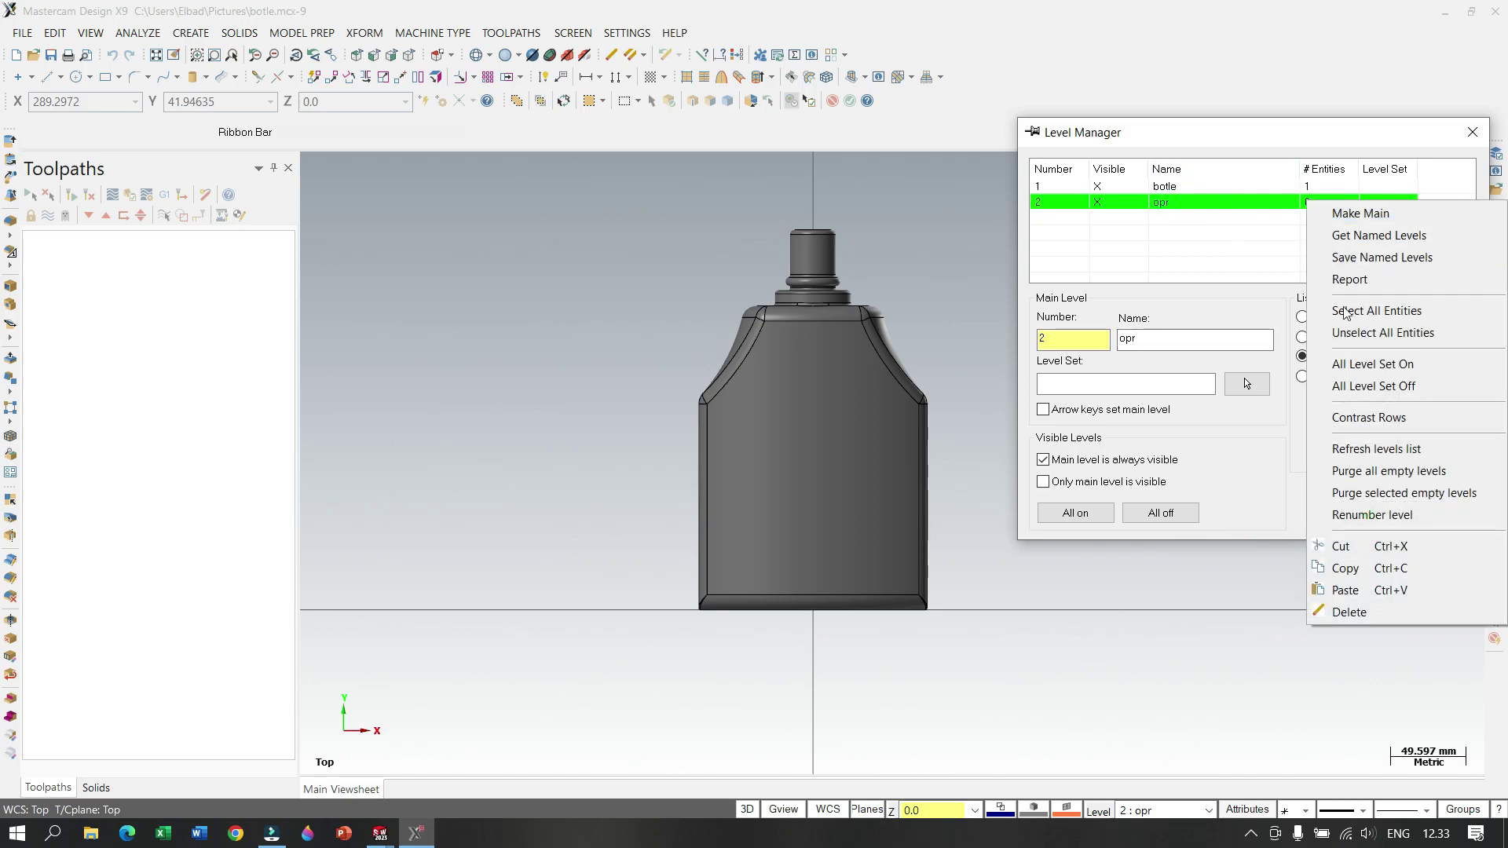
left_click(1366, 590)
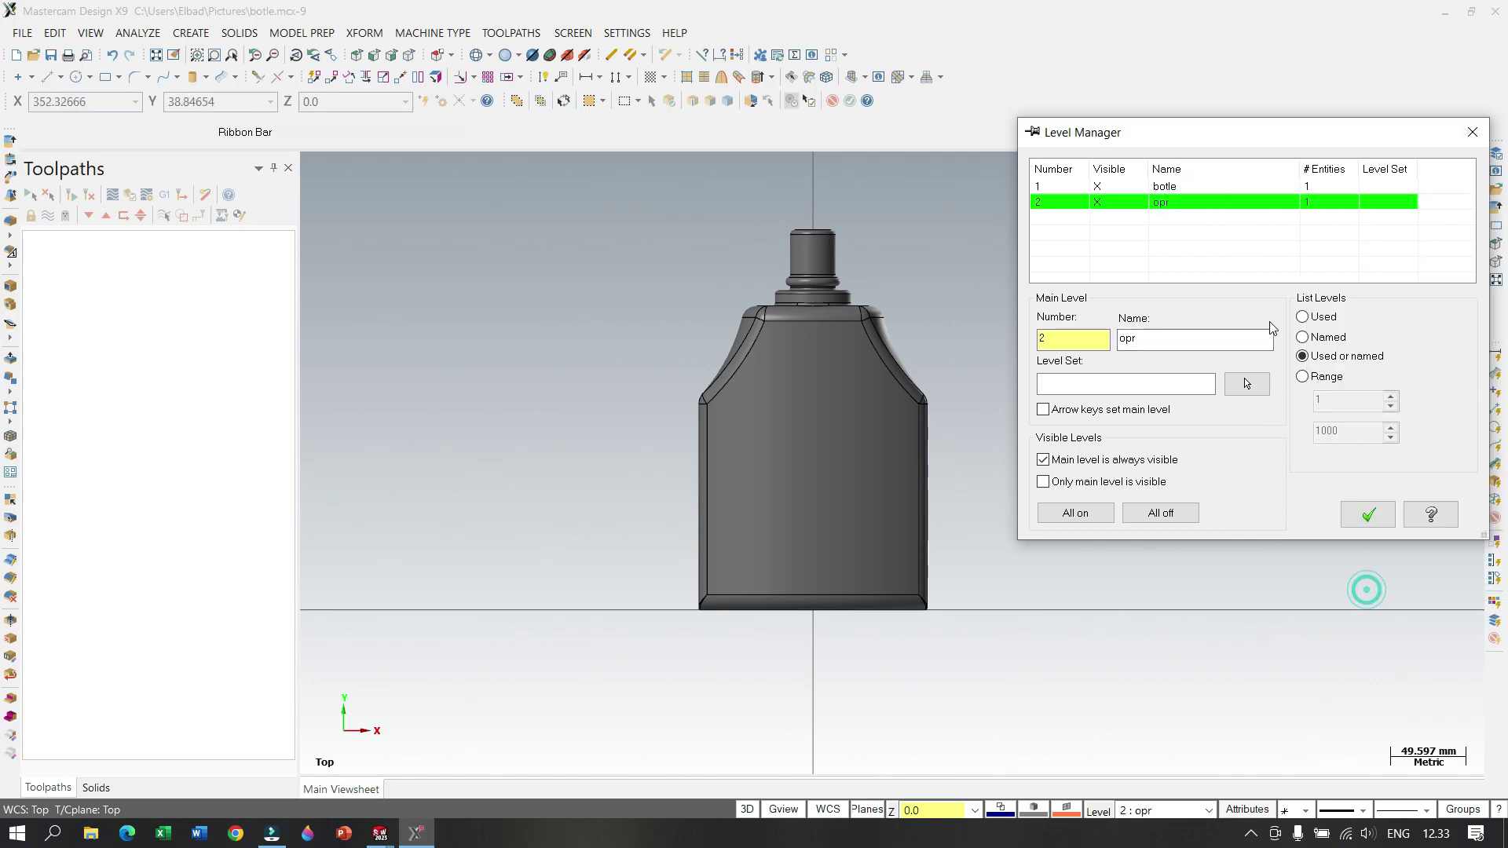
left_click(1099, 185)
left_click(1041, 204)
left_click(1368, 515)
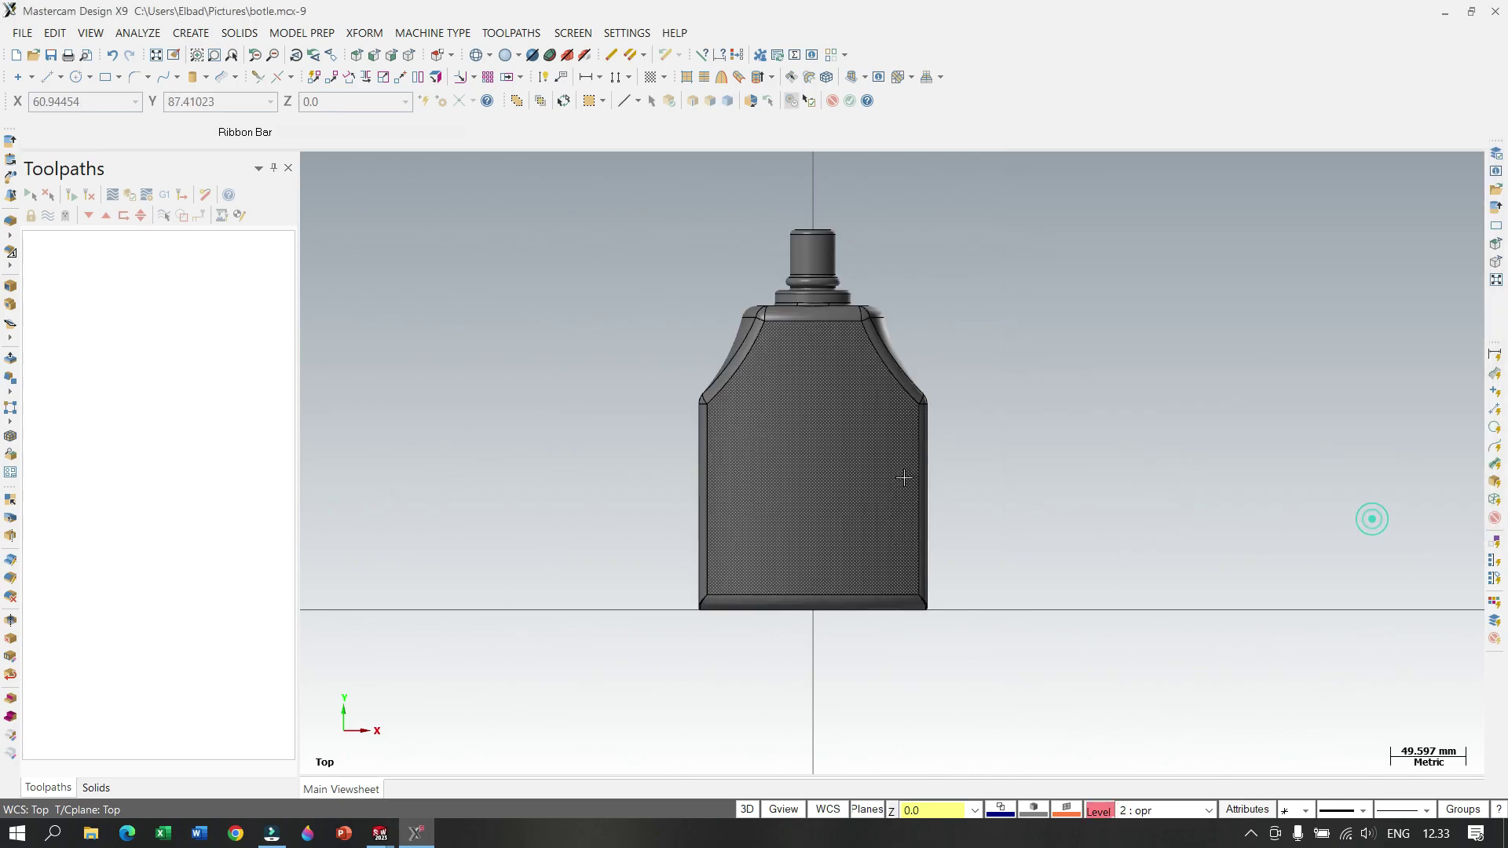
Step: Draw a corner rectangle enclosing the bottle
scroll(872, 633, "down", 2)
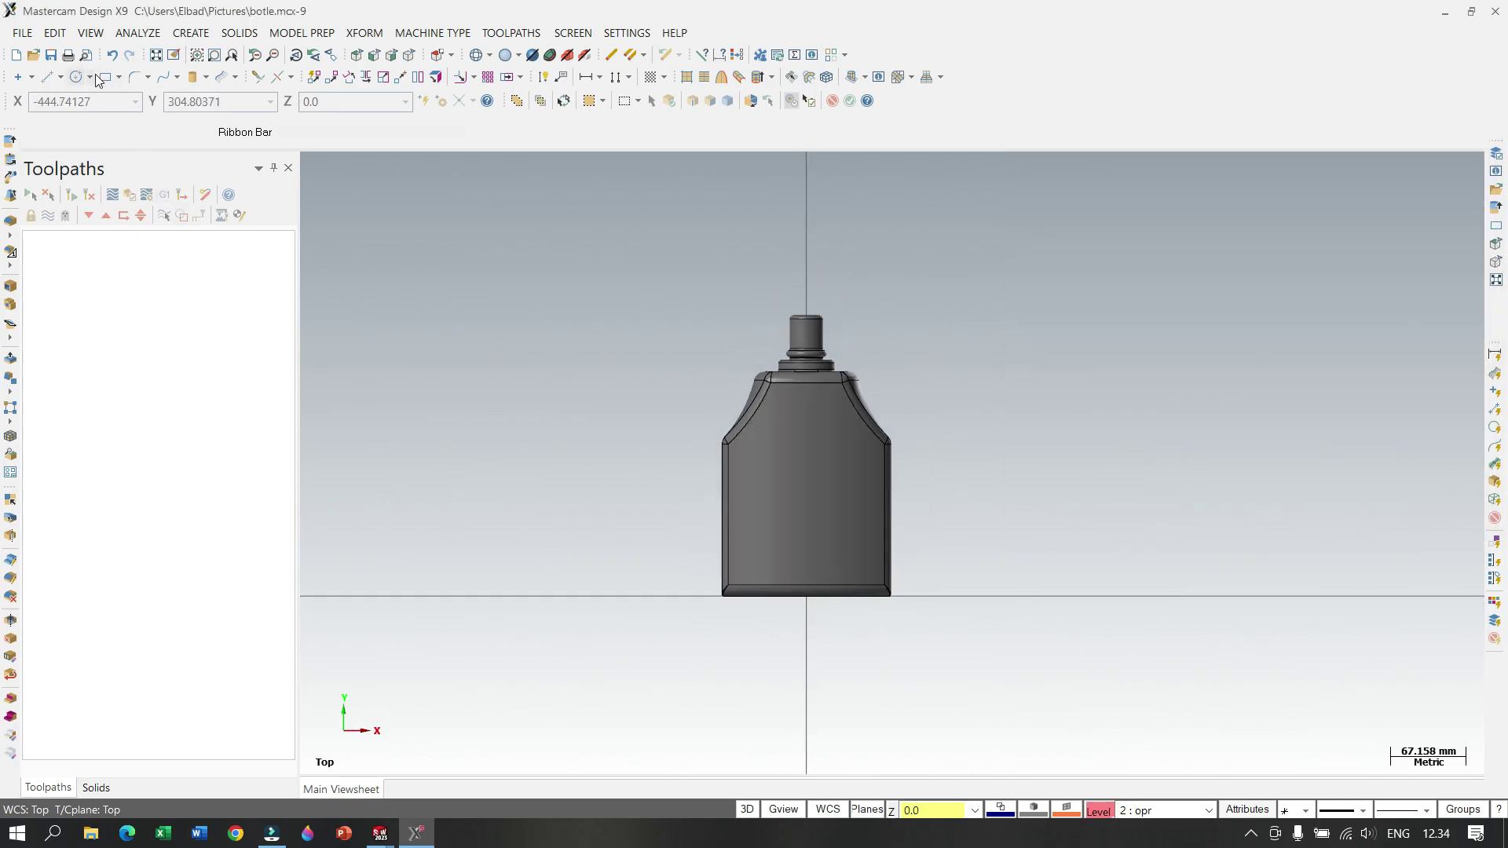
left_click(651, 284)
left_click(954, 650)
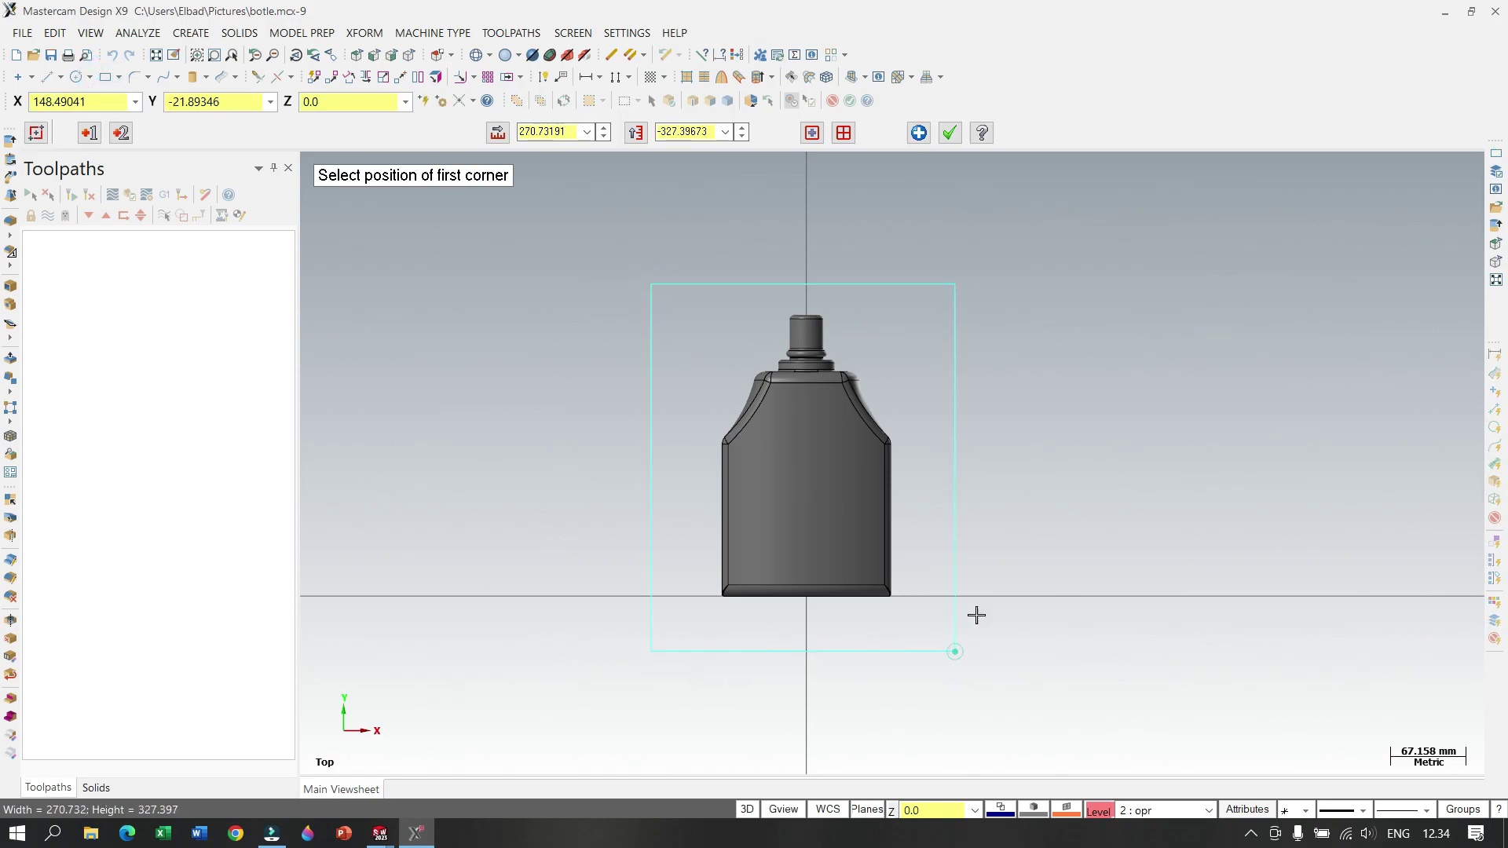
left_click(949, 133)
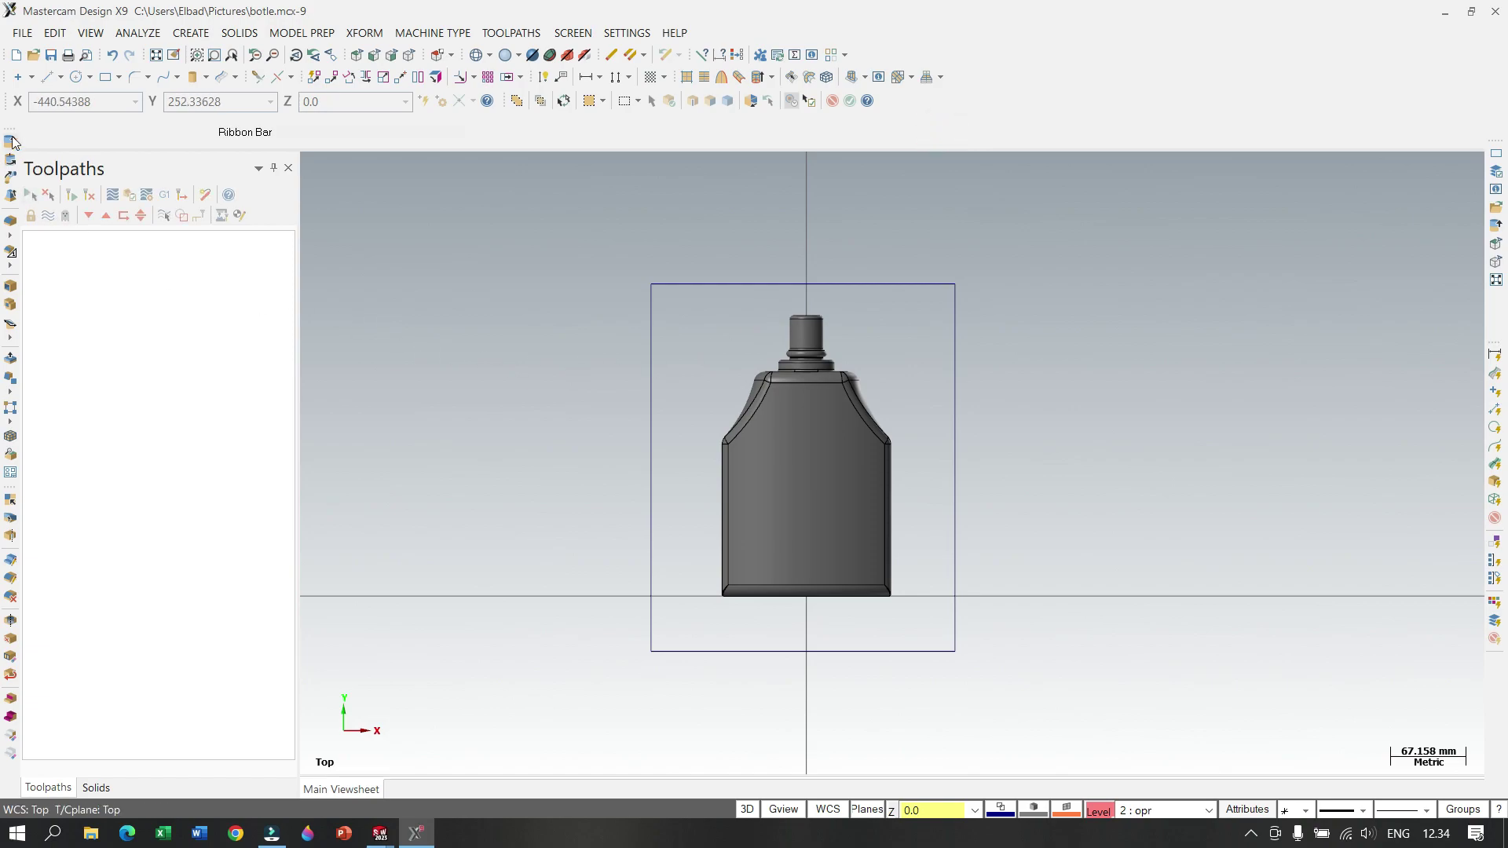
left_click(235, 33)
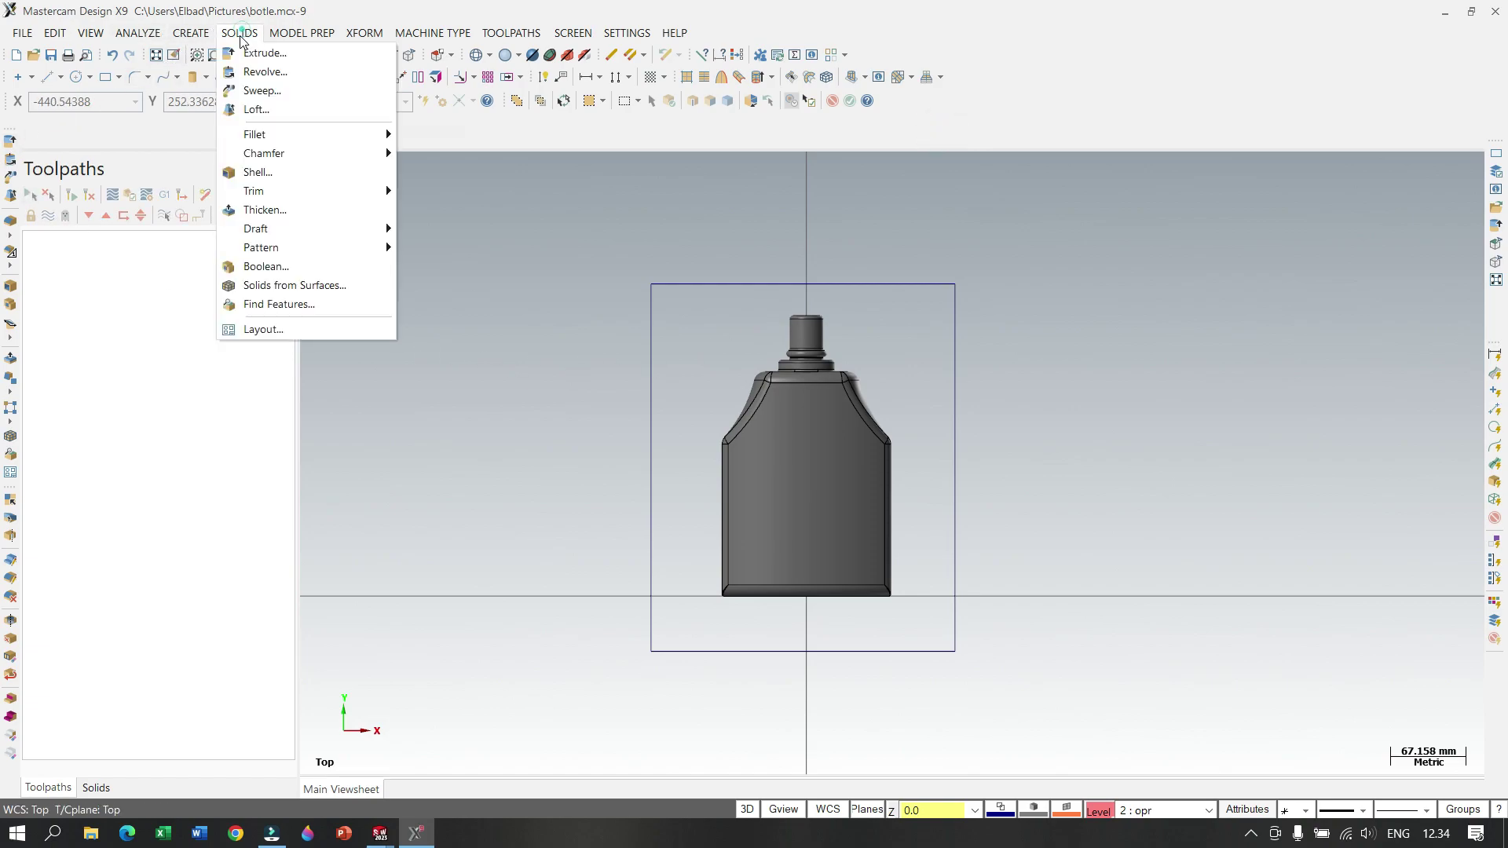
Step: Start a solid extrusion with the rectangle chained as its outline
left_click(259, 54)
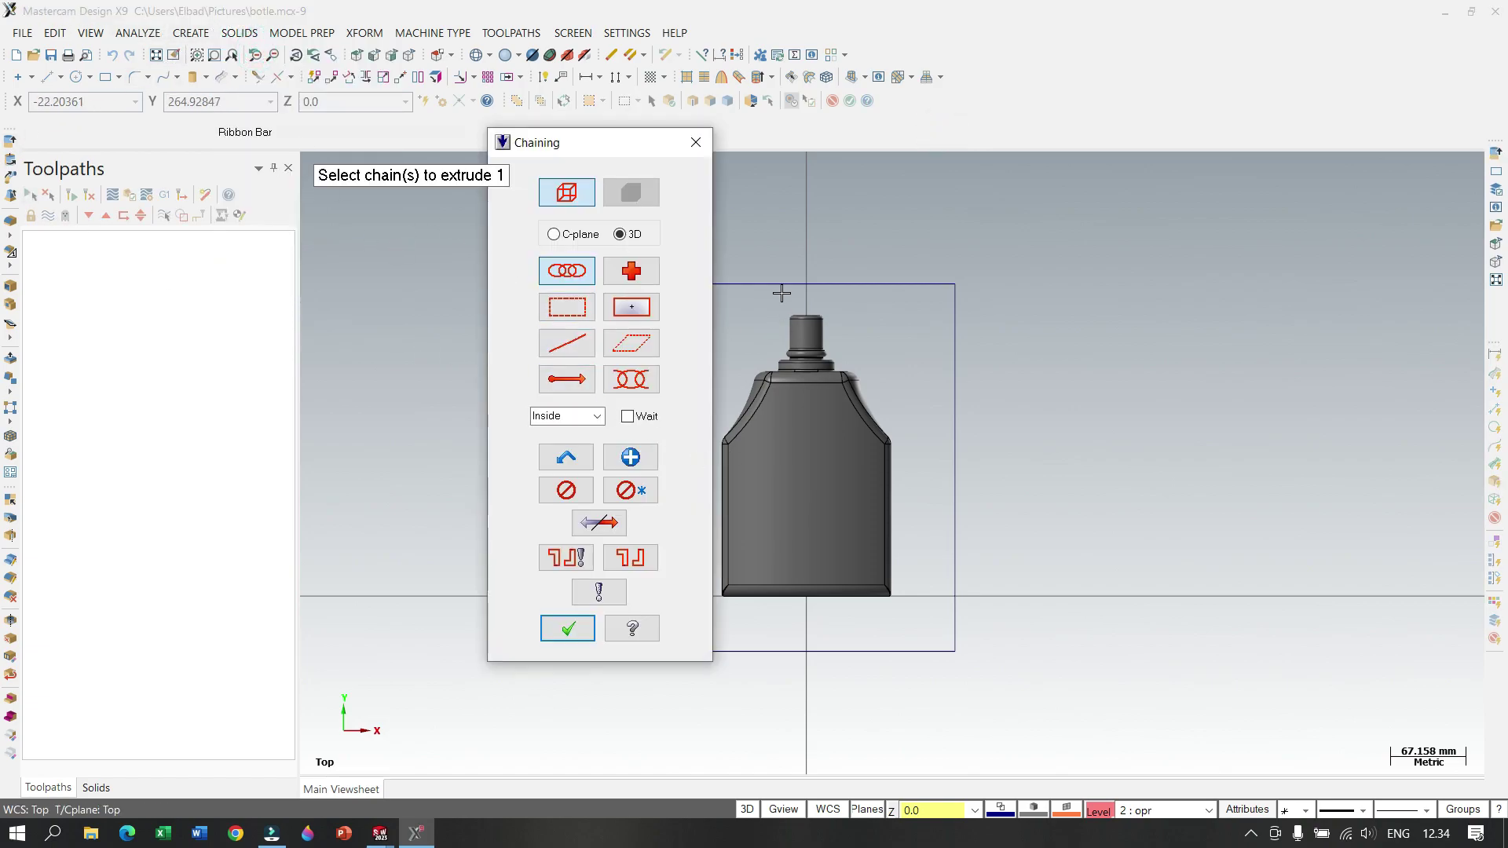
left_click_drag(633, 145, 429, 206)
left_click(649, 321)
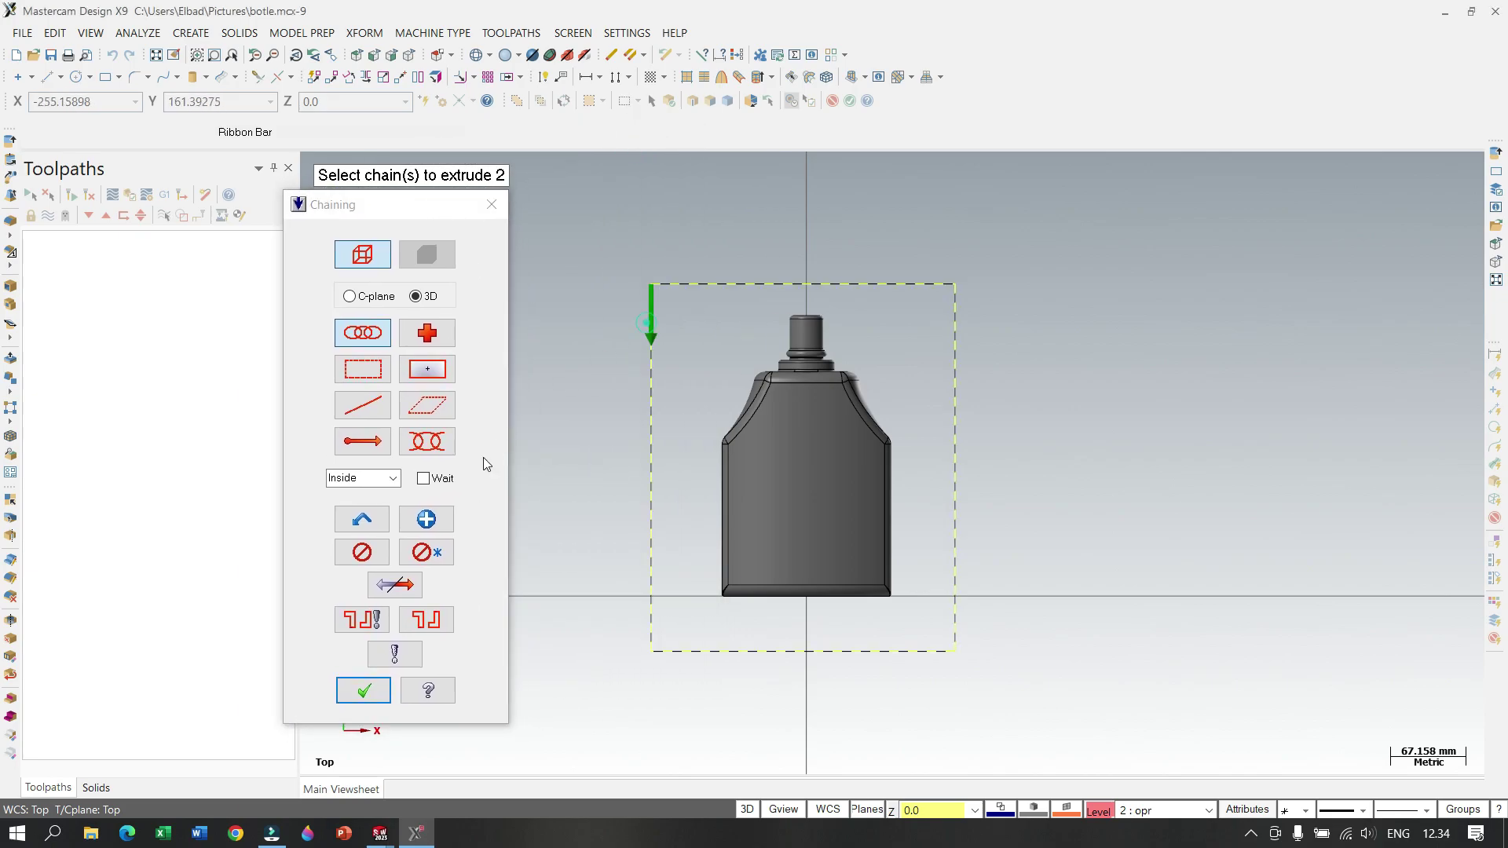
left_click(363, 690)
Step: Flip the extrusion downward, set its distance to 60 mm, and accept it
mouse_move(1050, 632)
middle_mouse_down()
mouse_move(1128, 441)
mouse_move(939, 474)
mouse_move(844, 364)
middle_mouse_up()
left_click_drag(820, 331, 683, 521)
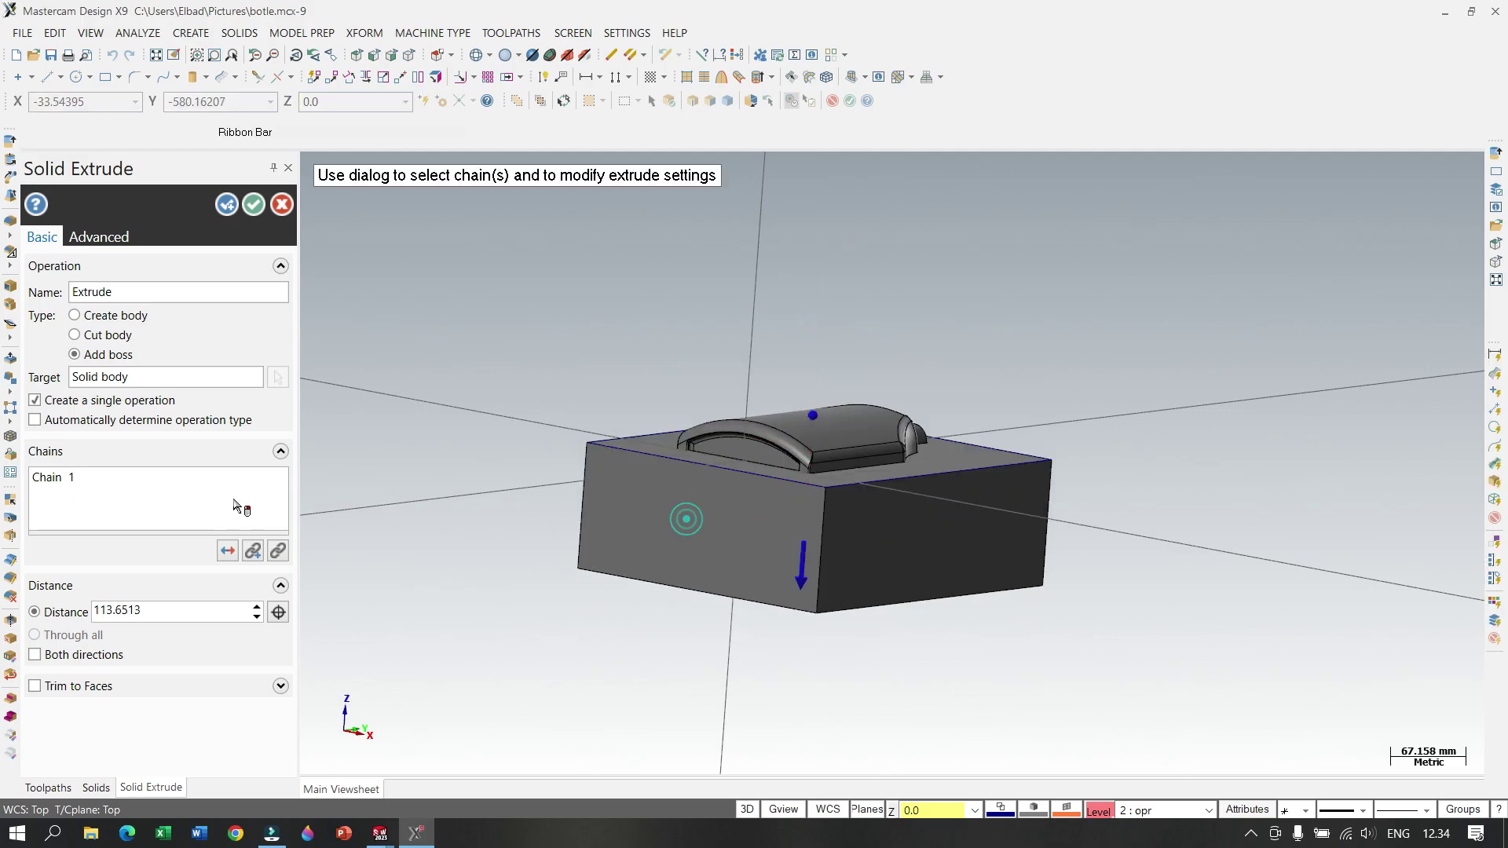
double_click(167, 609)
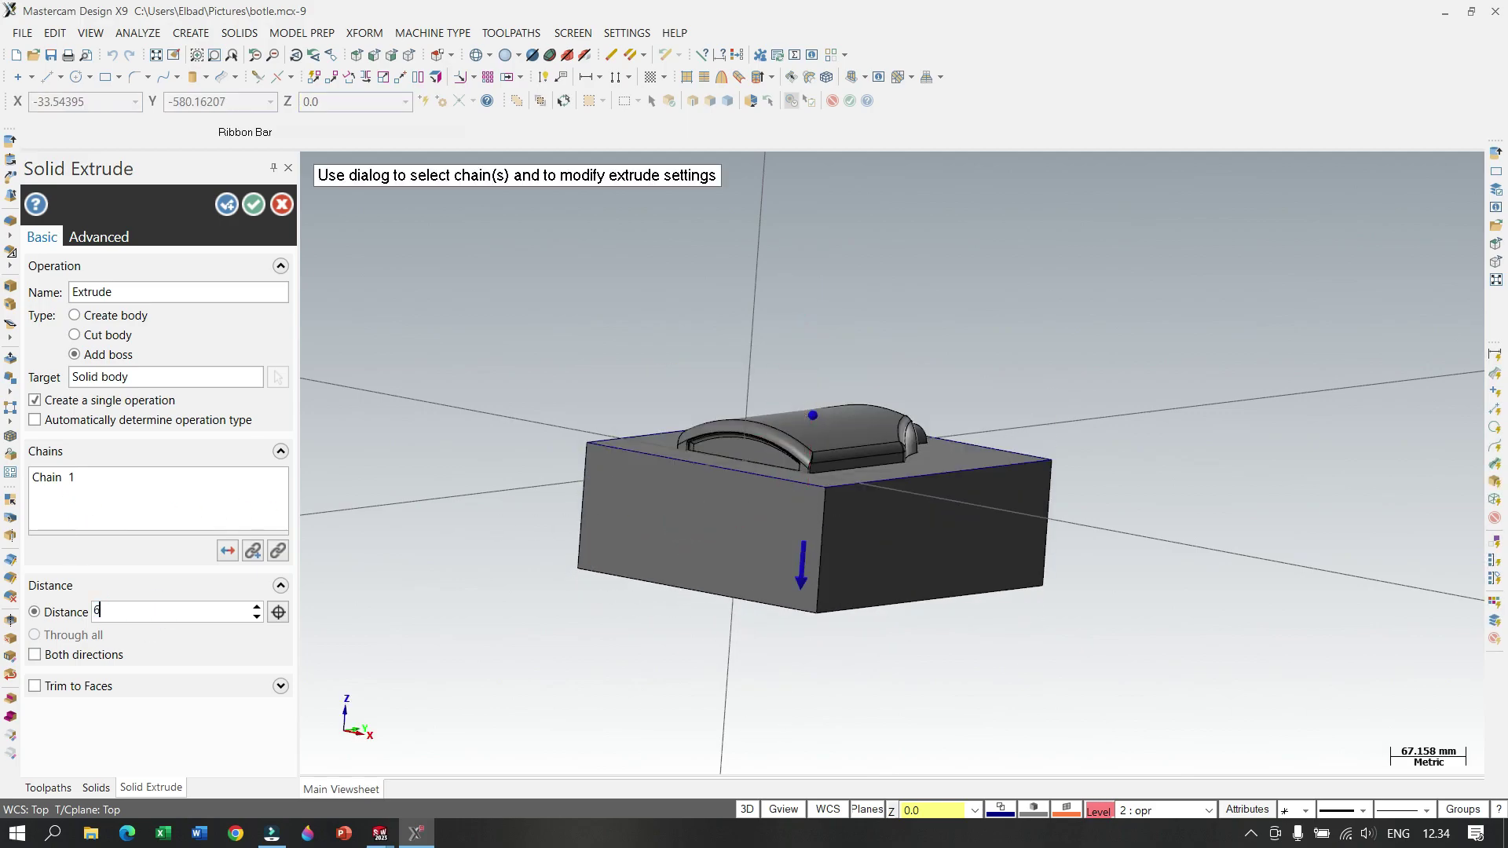
type("0.0000")
key("Return")
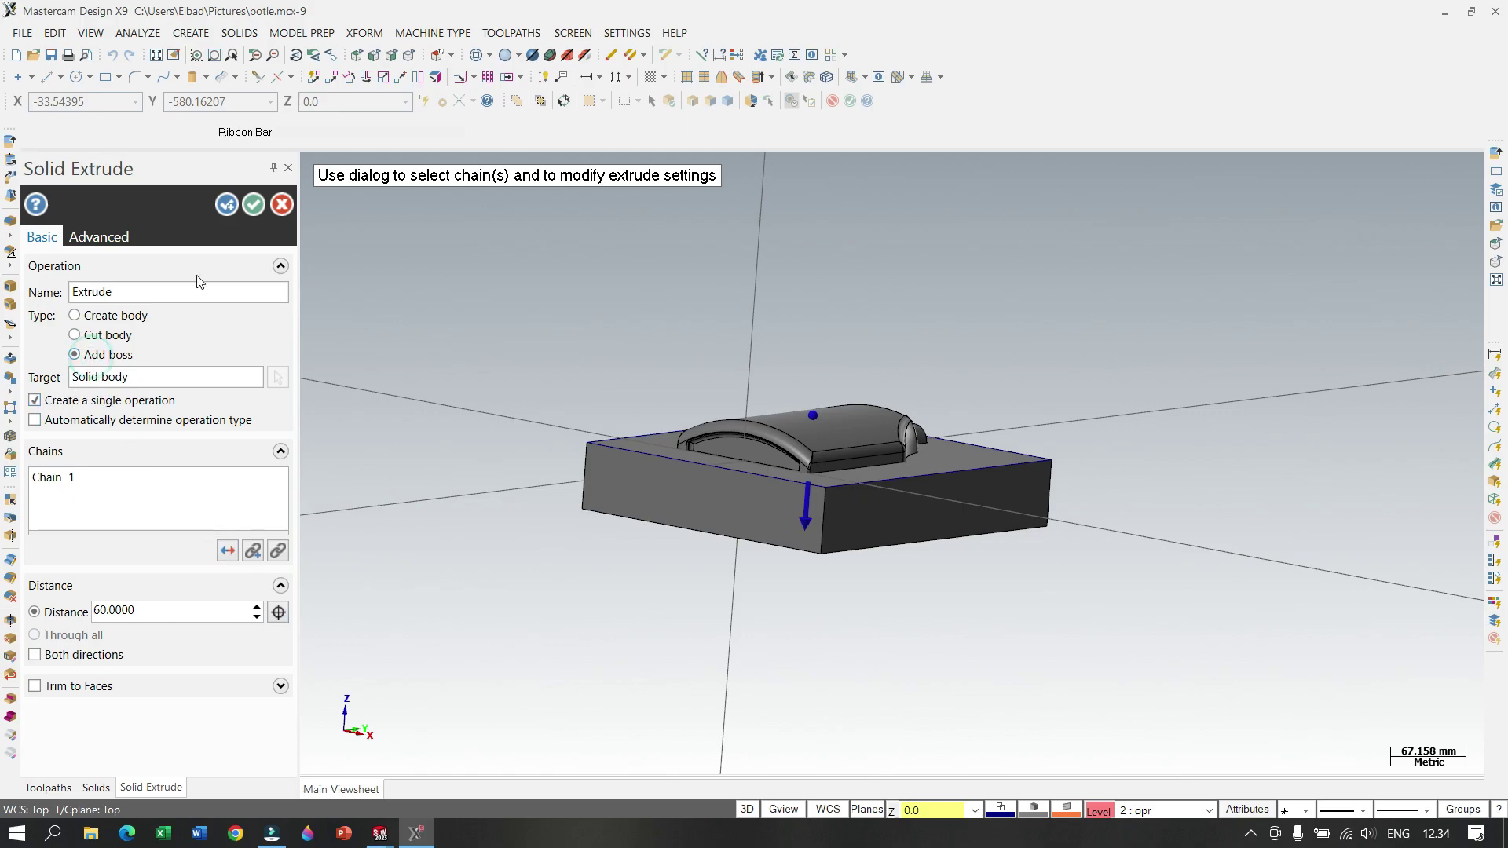
left_click(253, 206)
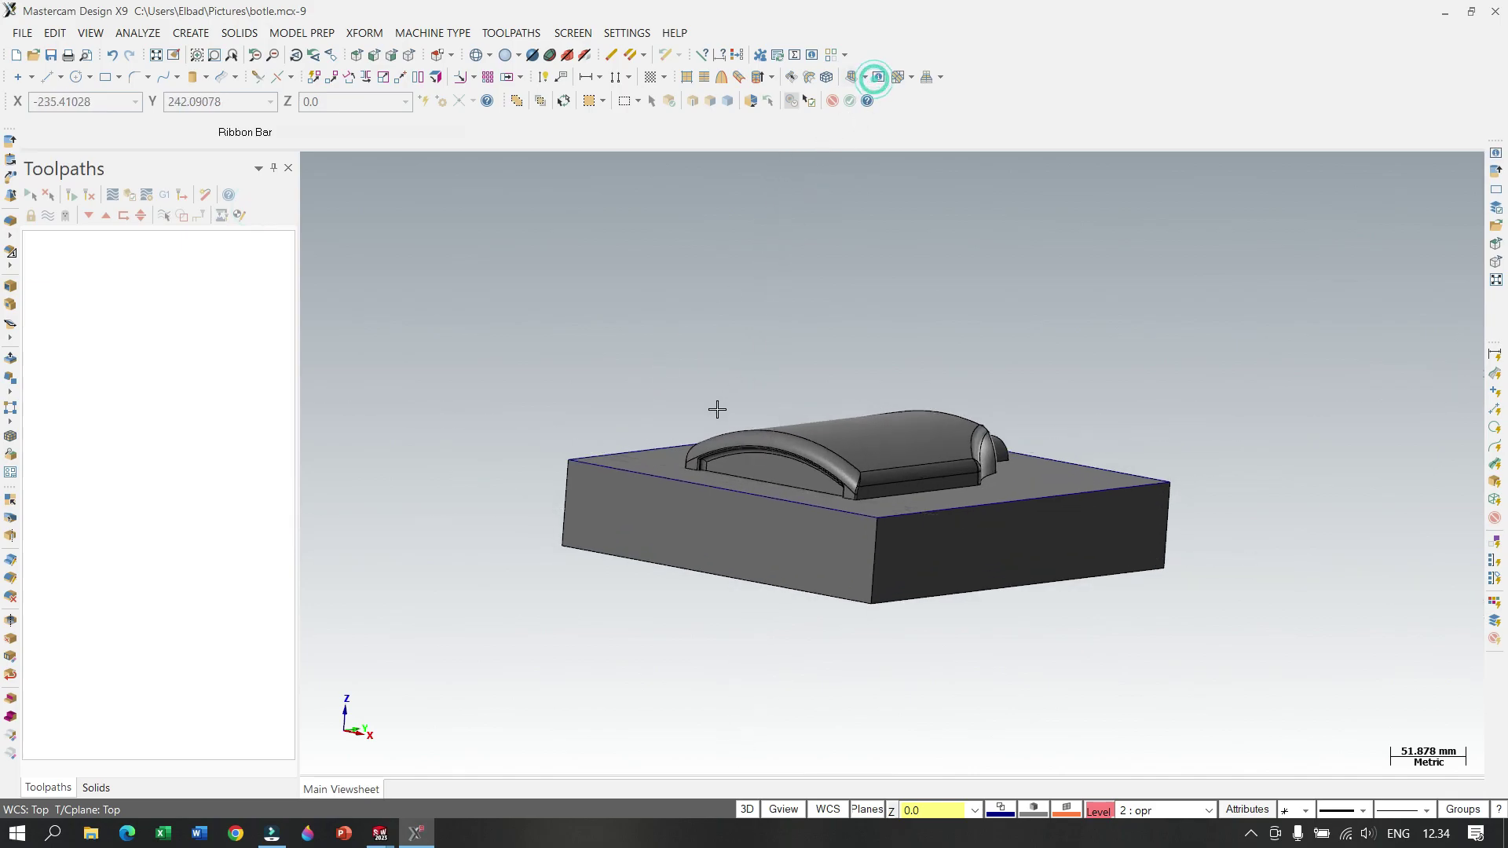
mouse_move(646, 390)
middle_mouse_down()
mouse_move(595, 488)
mouse_move(659, 421)
mouse_move(562, 380)
mouse_move(562, 431)
mouse_move(540, 451)
middle_mouse_up()
scroll(996, 494, "up", 1)
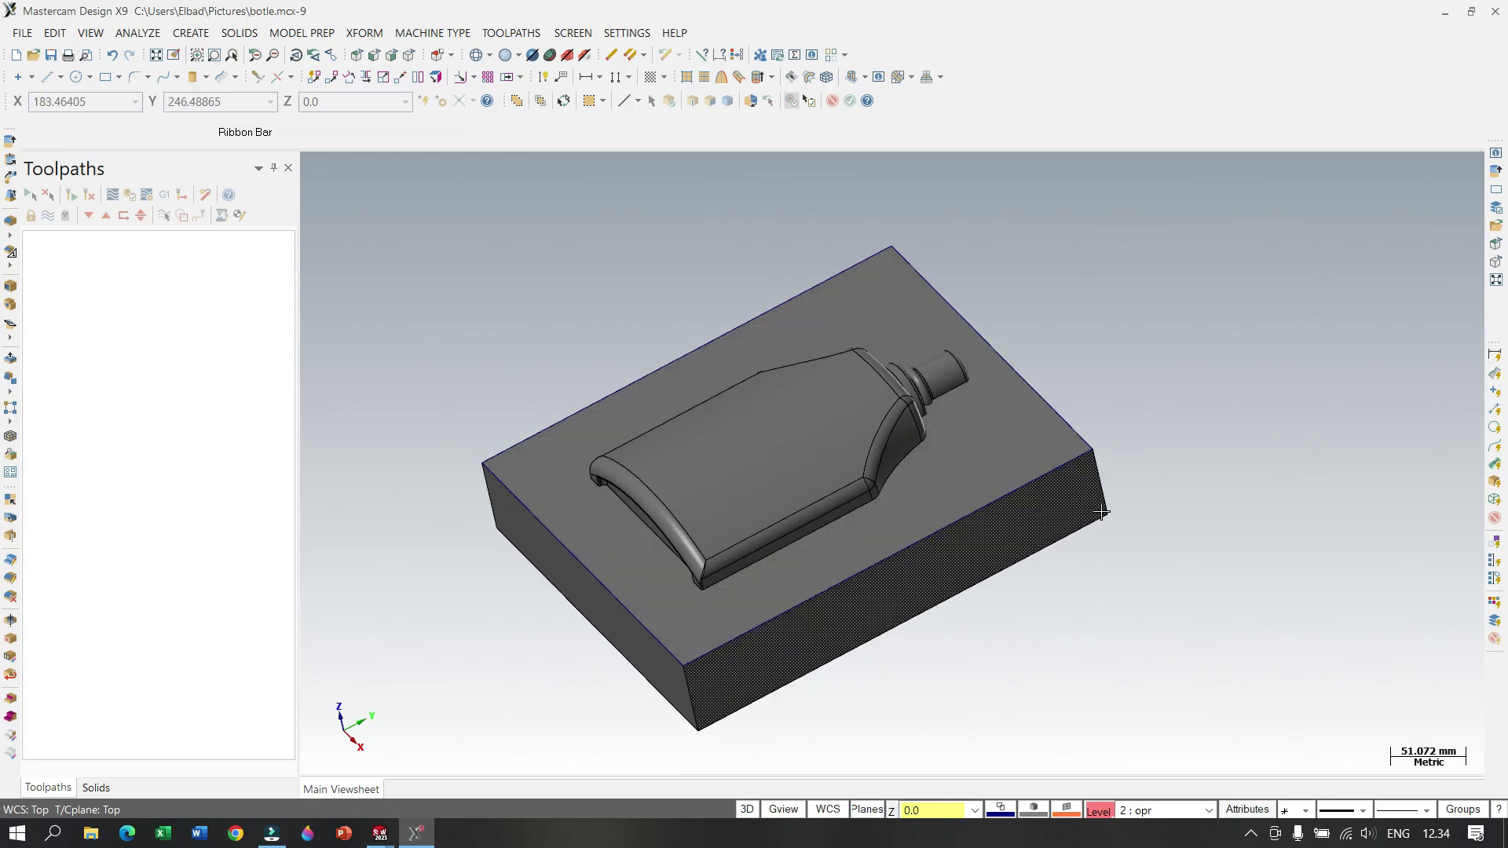
mouse_move(1094, 528)
middle_mouse_down()
mouse_move(1200, 532)
mouse_move(1110, 553)
middle_mouse_up()
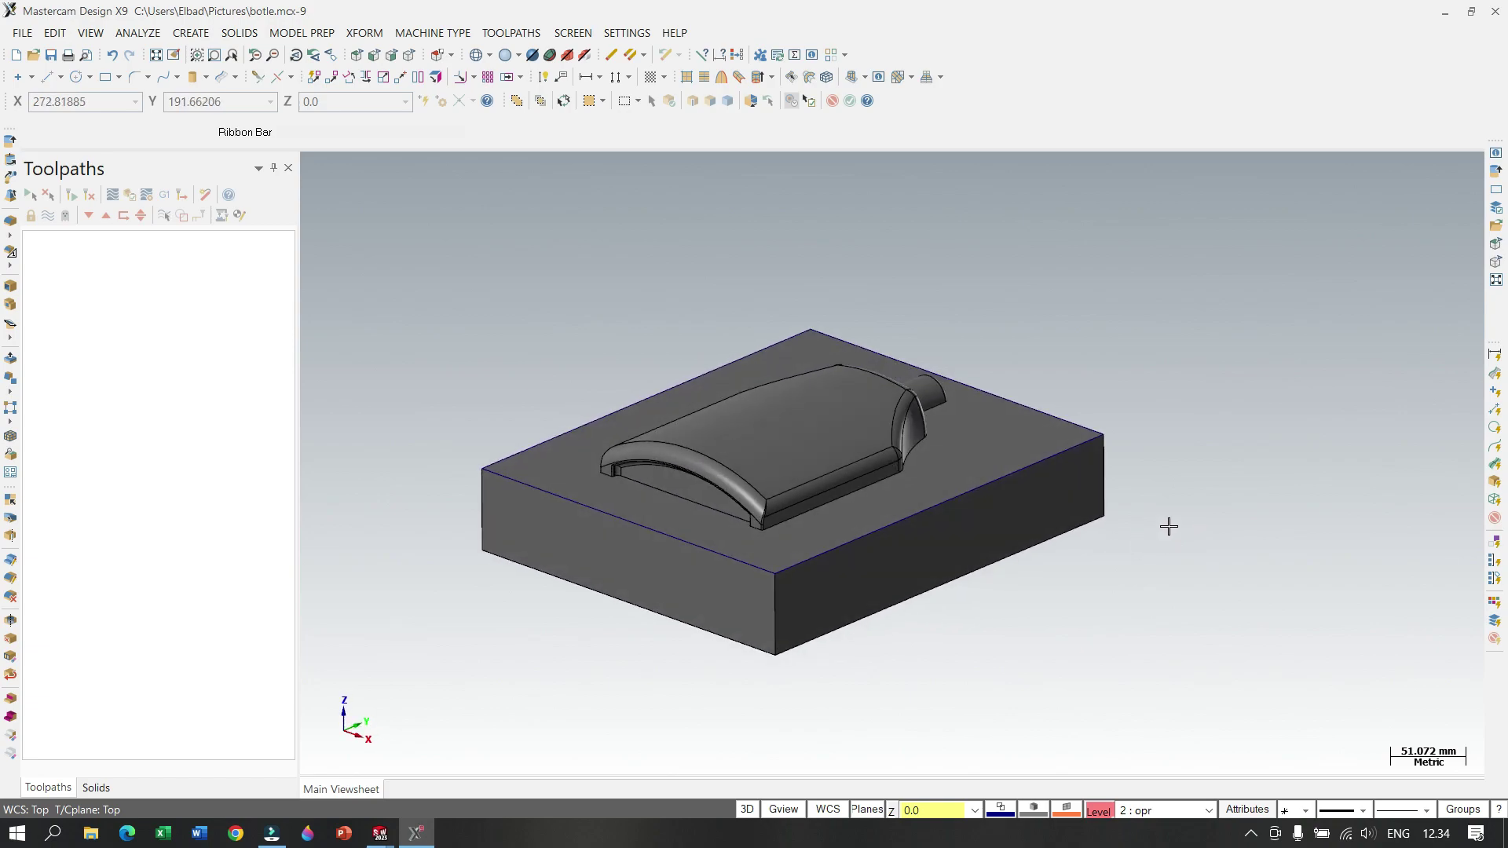